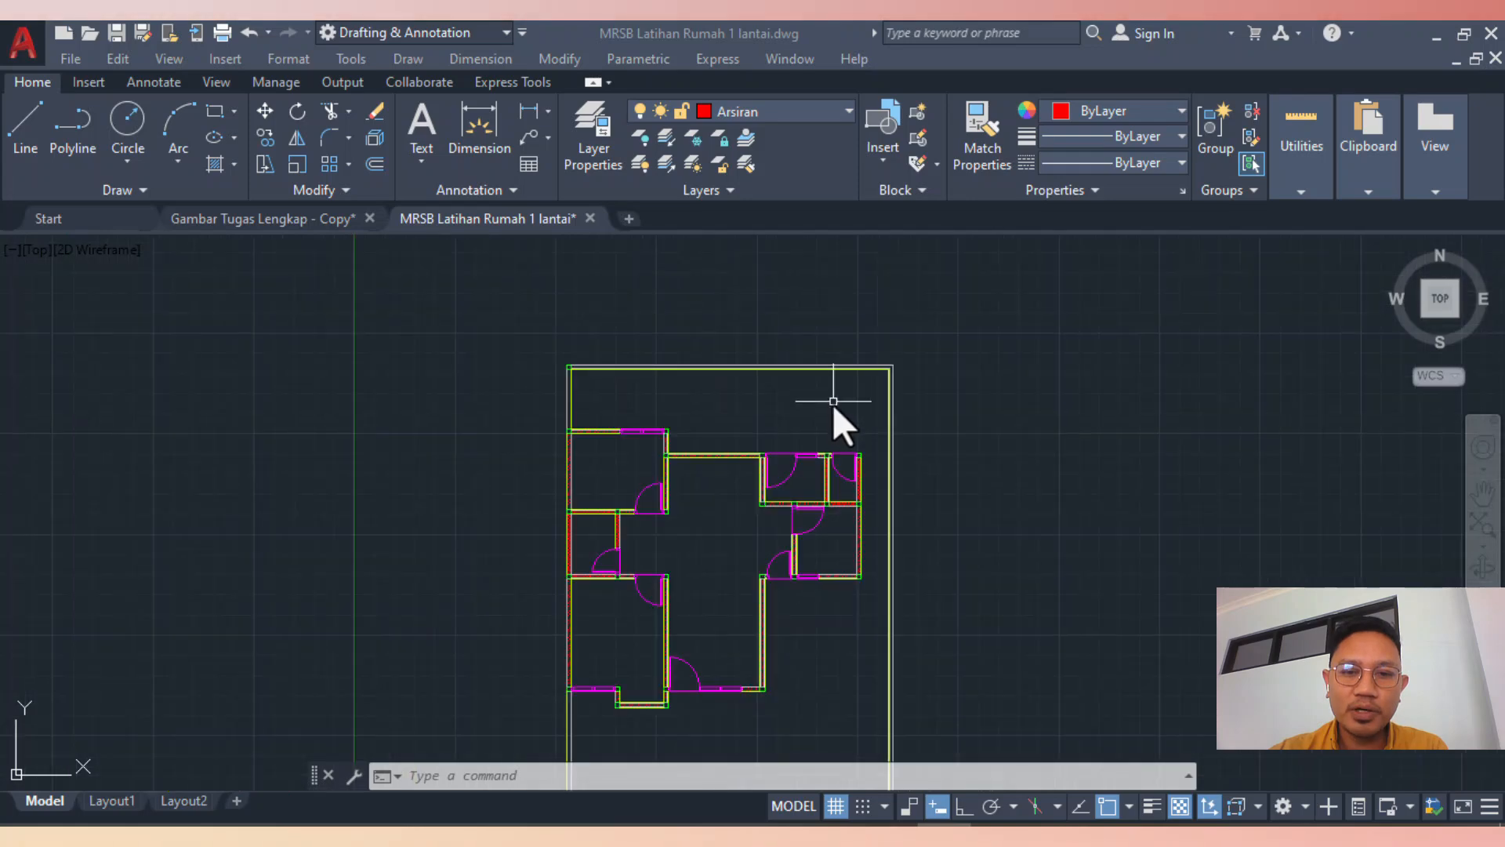
Examine the wall hatching, columns, doors and windows along the rear of the floor plan and the outer boundary wall
{"action": "scroll", "coordinate": [740, 431], "scroll_direction": "up", "scroll_amount": 4}
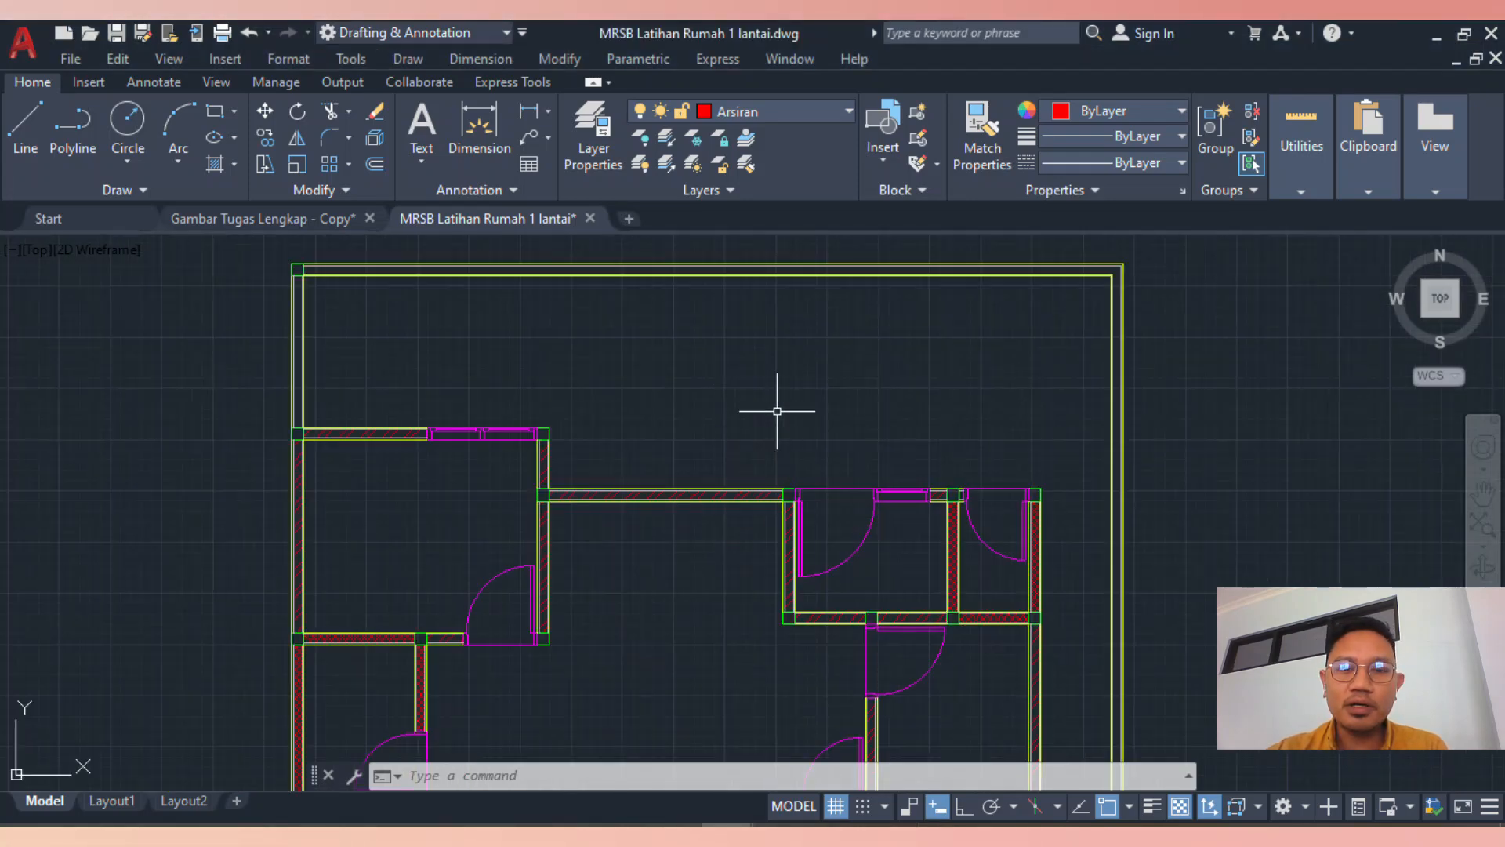
{"action": "scroll", "coordinate": [722, 518], "scroll_direction": "up", "scroll_amount": 5}
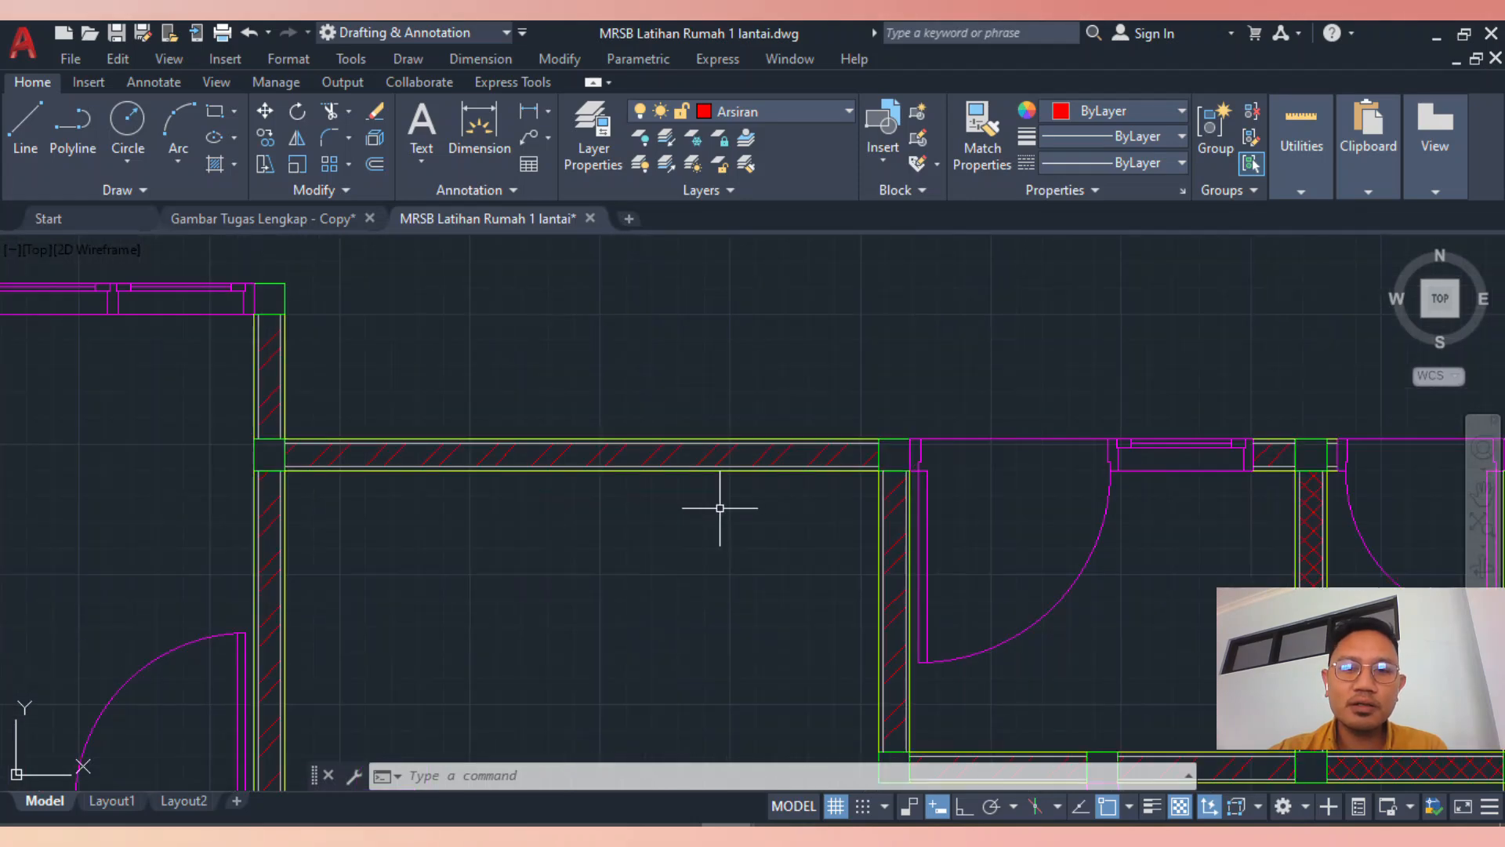
{"action": "scroll", "coordinate": [717, 517], "scroll_direction": "down", "scroll_amount": 3}
{"action": "scroll", "coordinate": [772, 446], "scroll_direction": "down", "scroll_amount": 5}
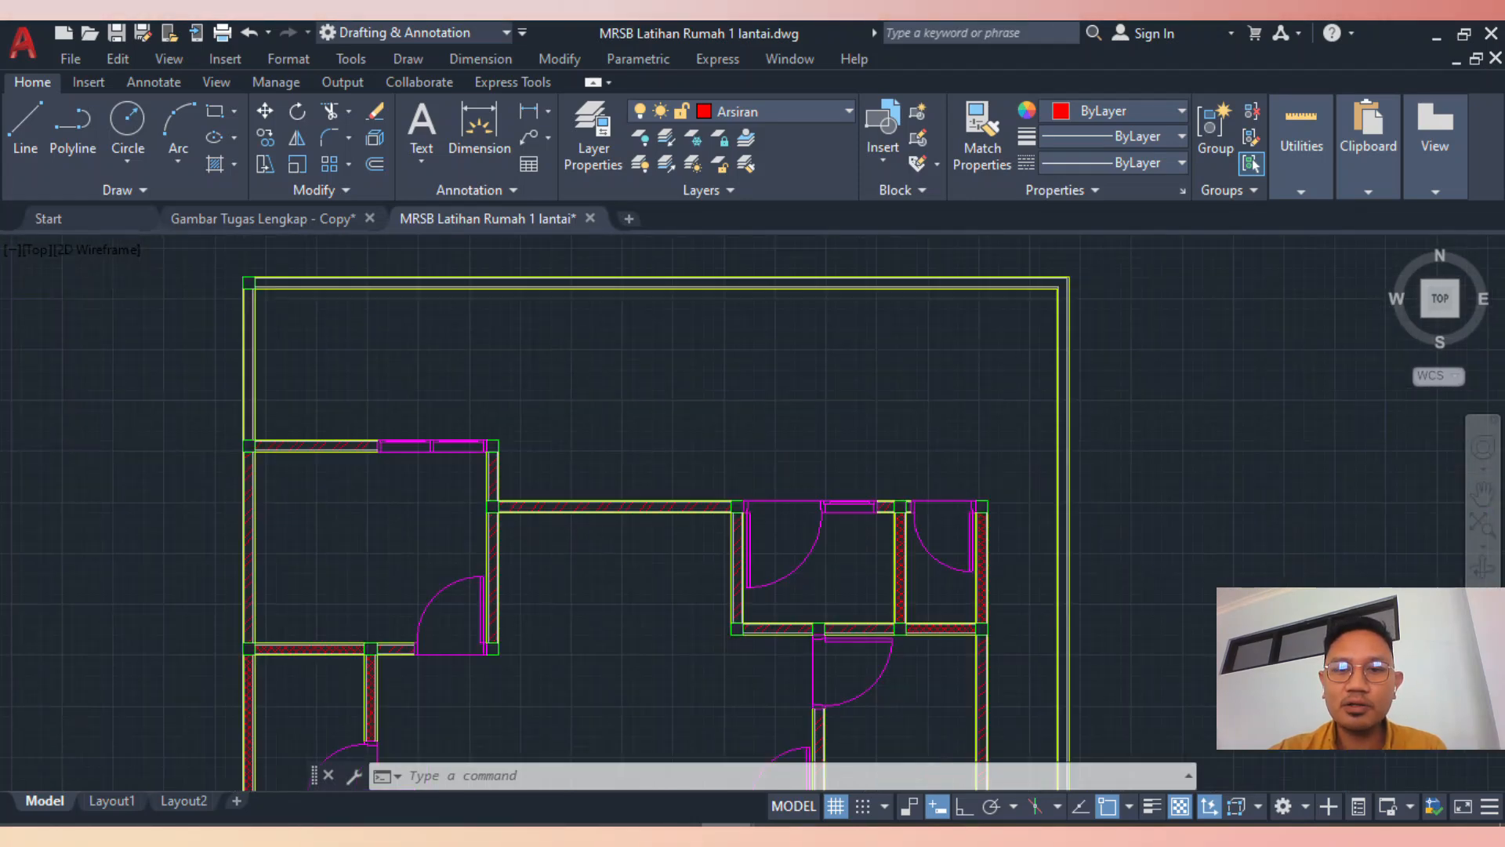
{"action": "scroll", "coordinate": [606, 550], "scroll_direction": "up", "scroll_amount": 5}
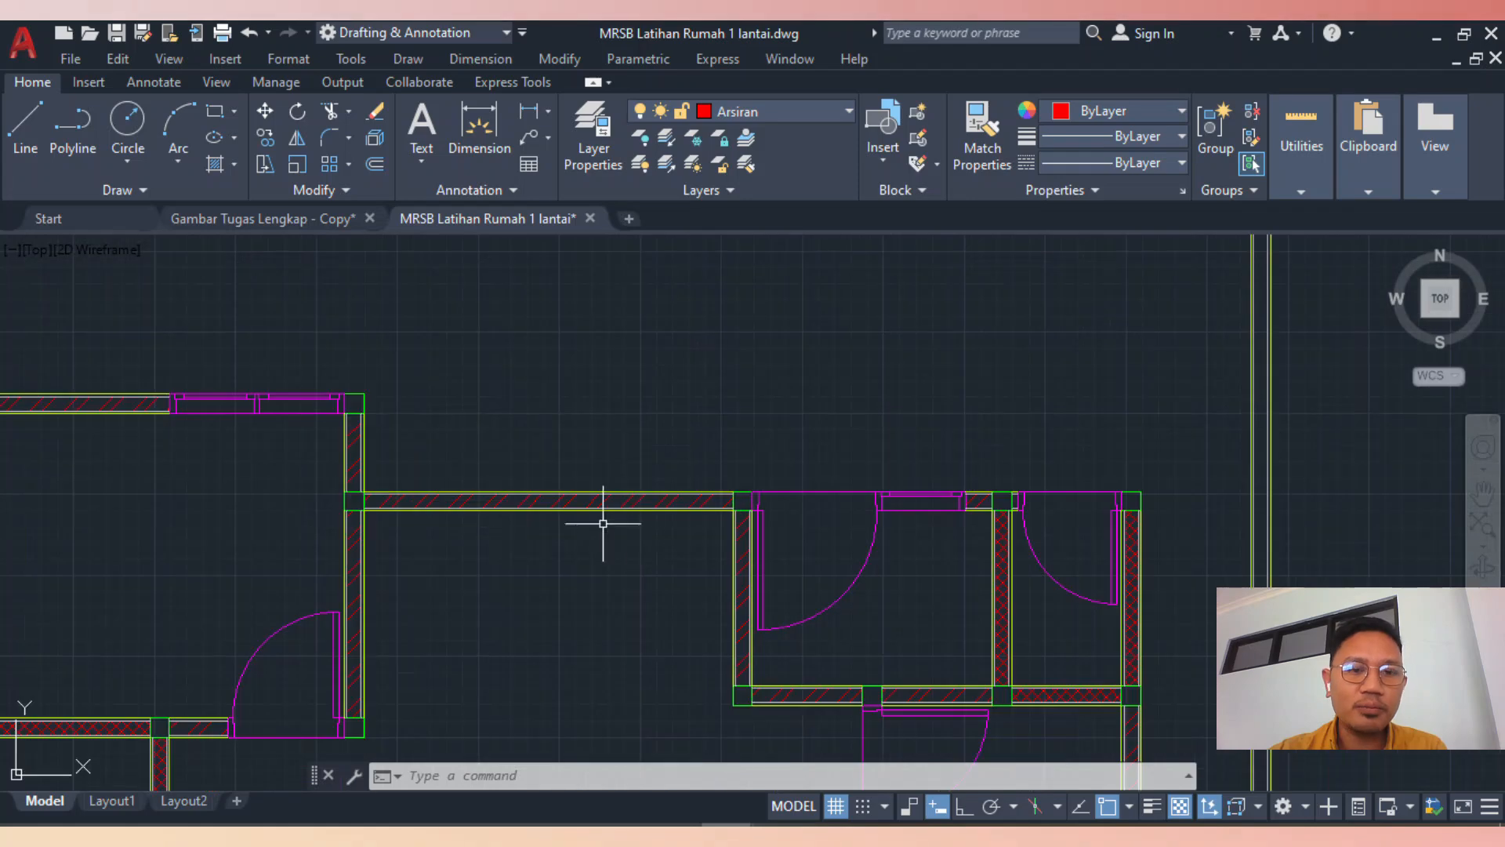
{"action": "scroll", "coordinate": [624, 514], "scroll_direction": "down", "scroll_amount": 2}
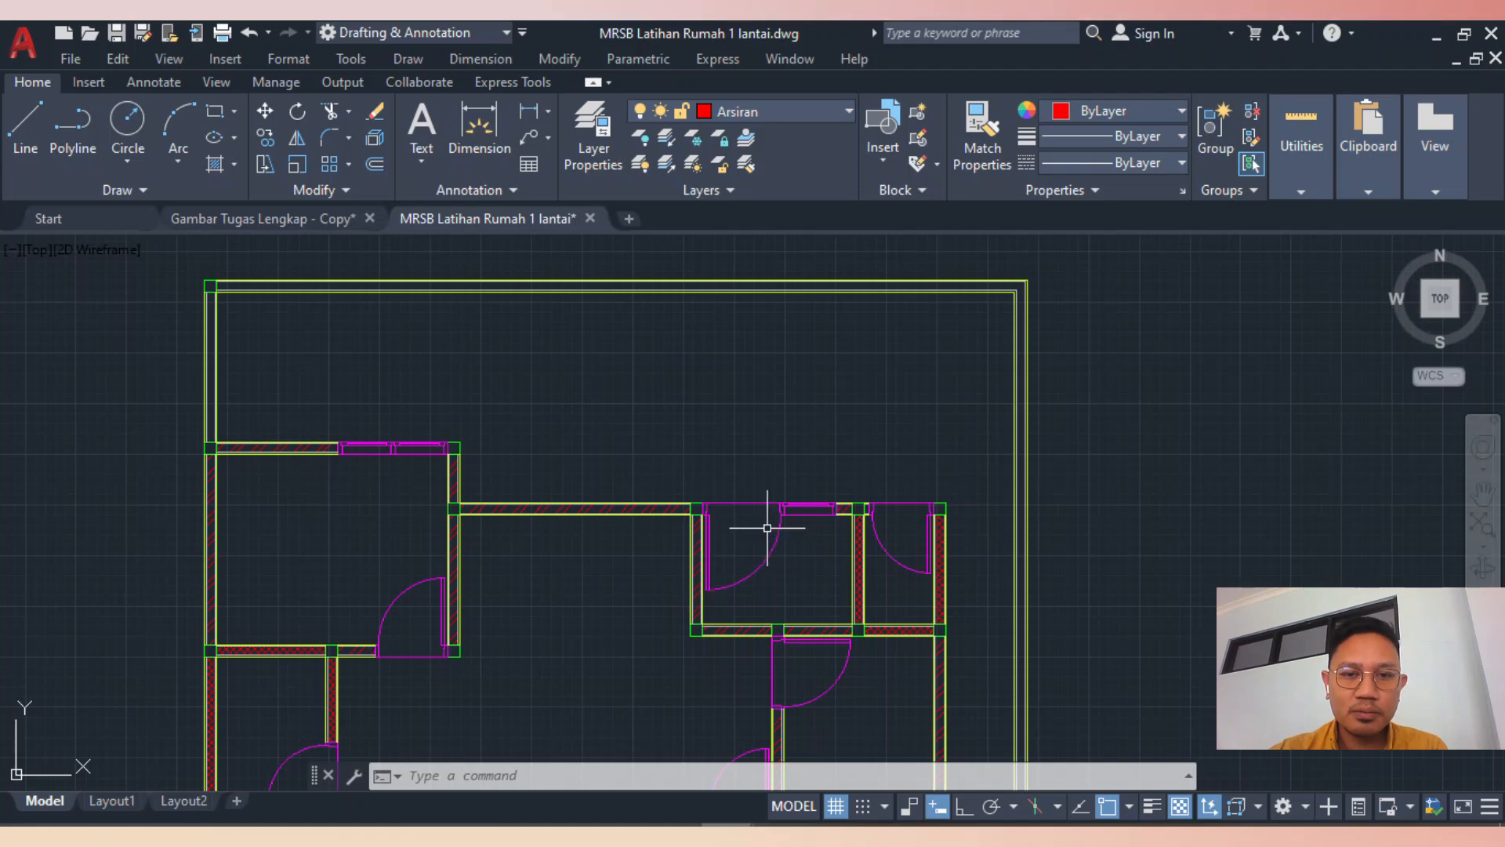
{"action": "scroll", "coordinate": [744, 527], "scroll_direction": "up", "scroll_amount": 4}
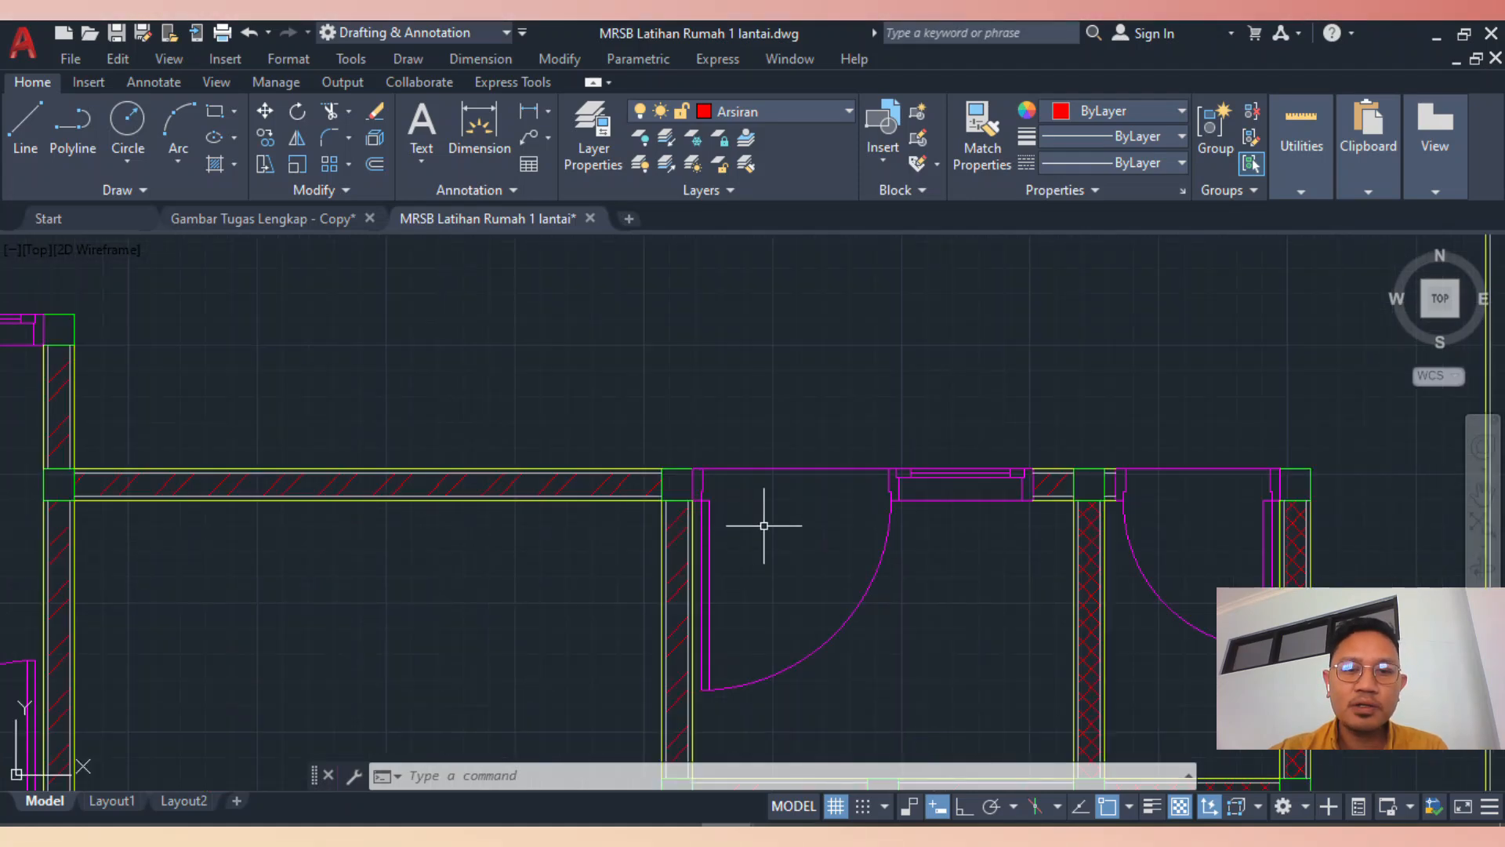
{"action": "scroll", "coordinate": [767, 521], "scroll_direction": "down", "scroll_amount": 2}
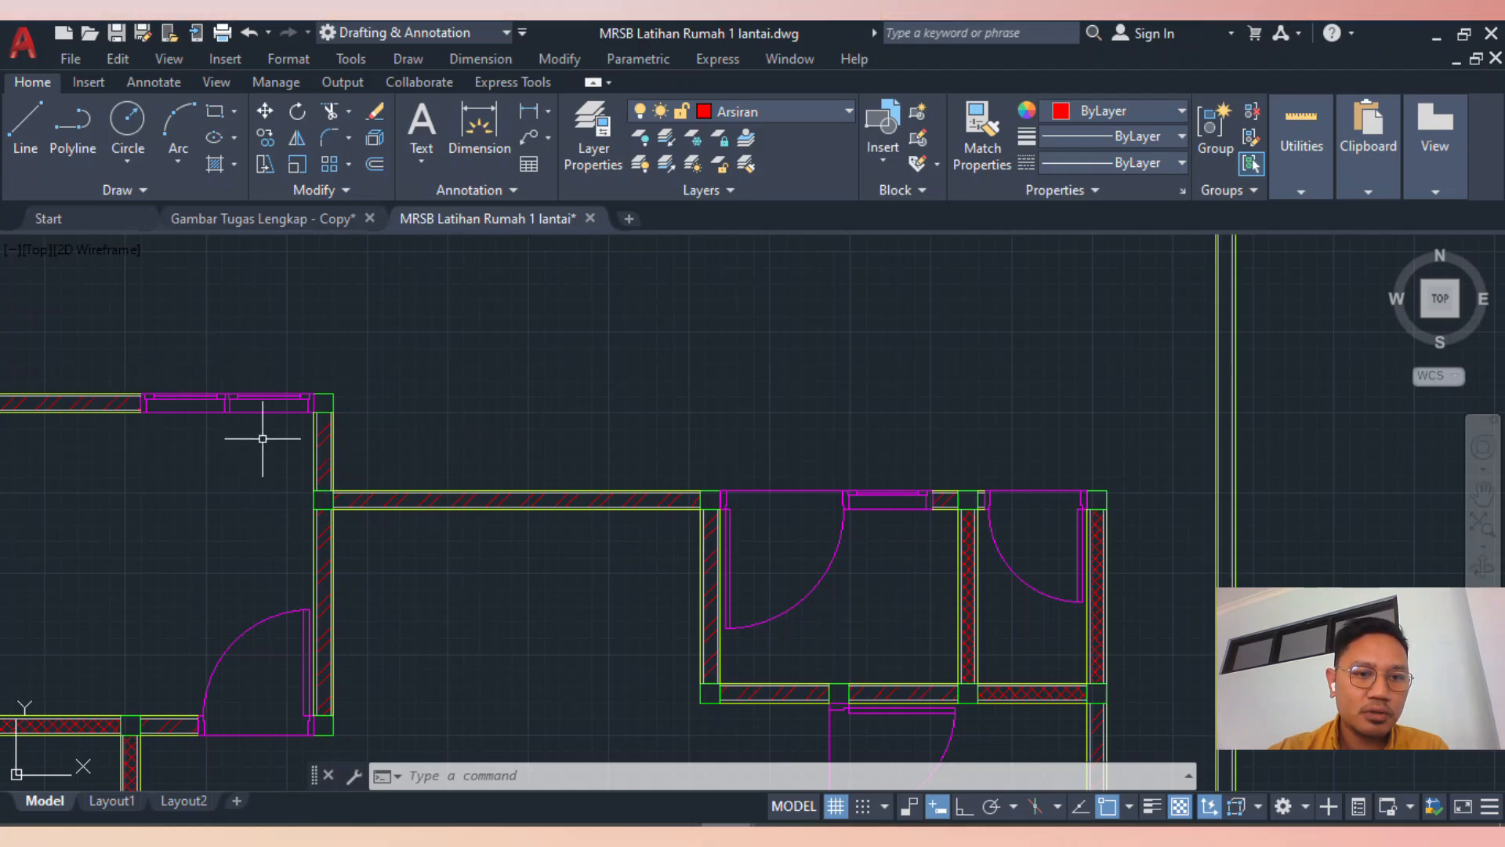
{"action": "scroll", "coordinate": [420, 554], "scroll_direction": "down", "scroll_amount": 5}
{"action": "scroll", "coordinate": [622, 452], "scroll_direction": "up", "scroll_amount": 8}
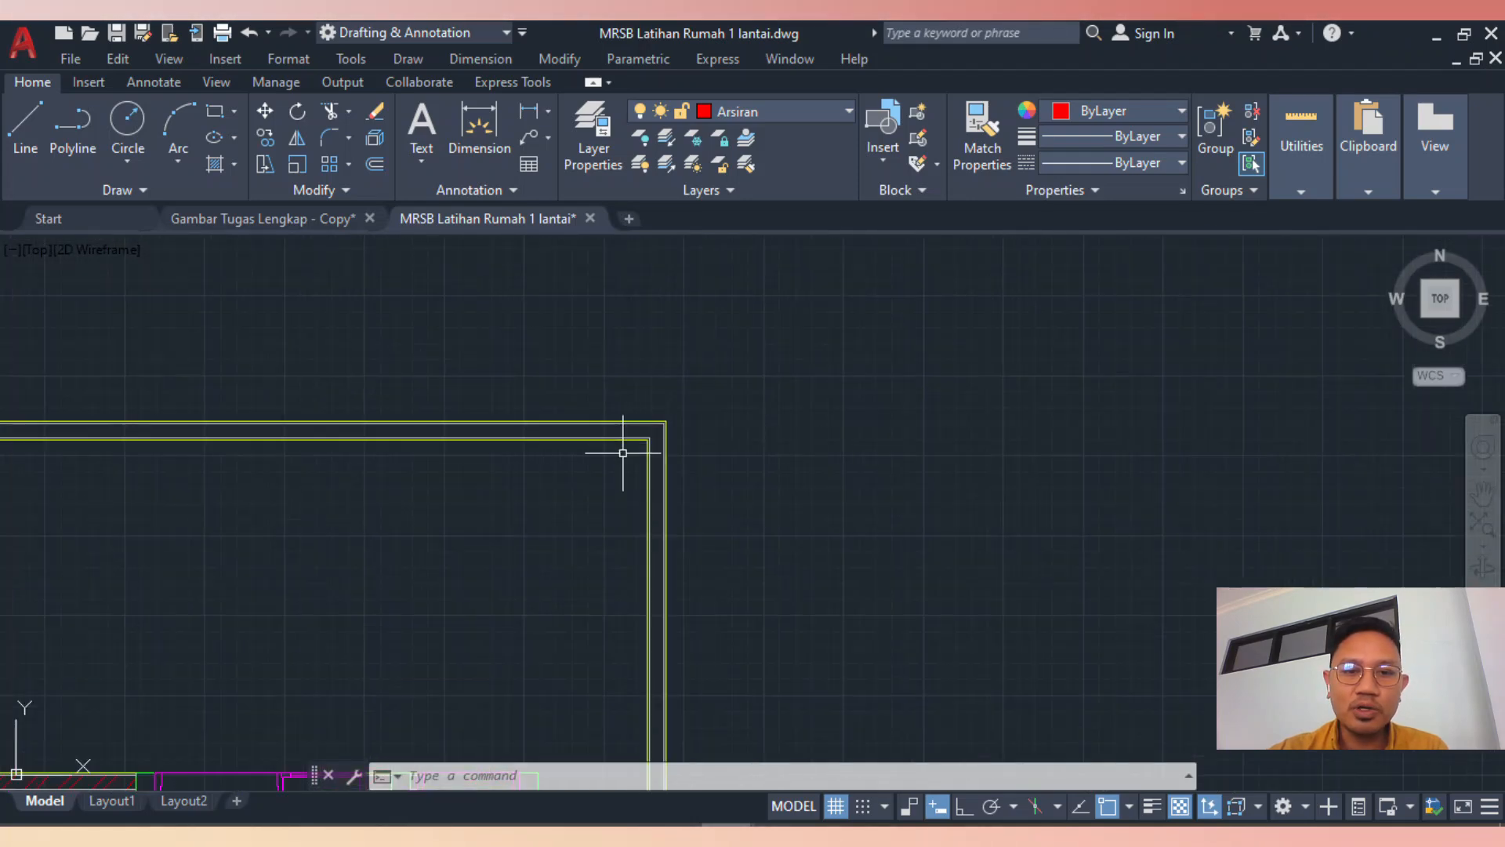
{"action": "scroll", "coordinate": [605, 520], "scroll_direction": "down", "scroll_amount": 4}
{"action": "scroll", "coordinate": [378, 560], "scroll_direction": "up", "scroll_amount": 3}
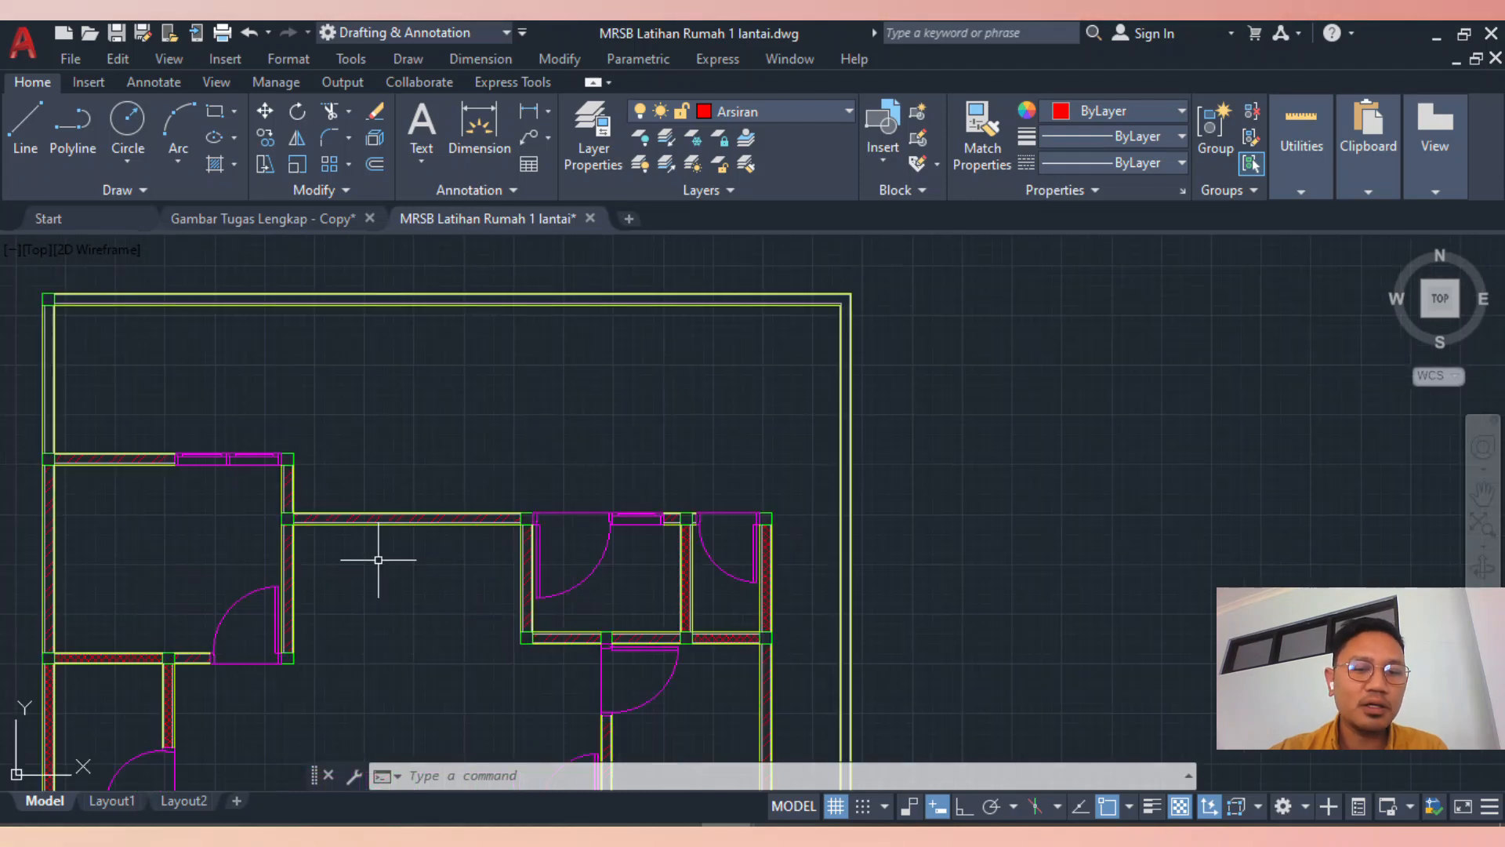
{"action": "scroll", "coordinate": [777, 483], "scroll_direction": "down", "scroll_amount": 2}
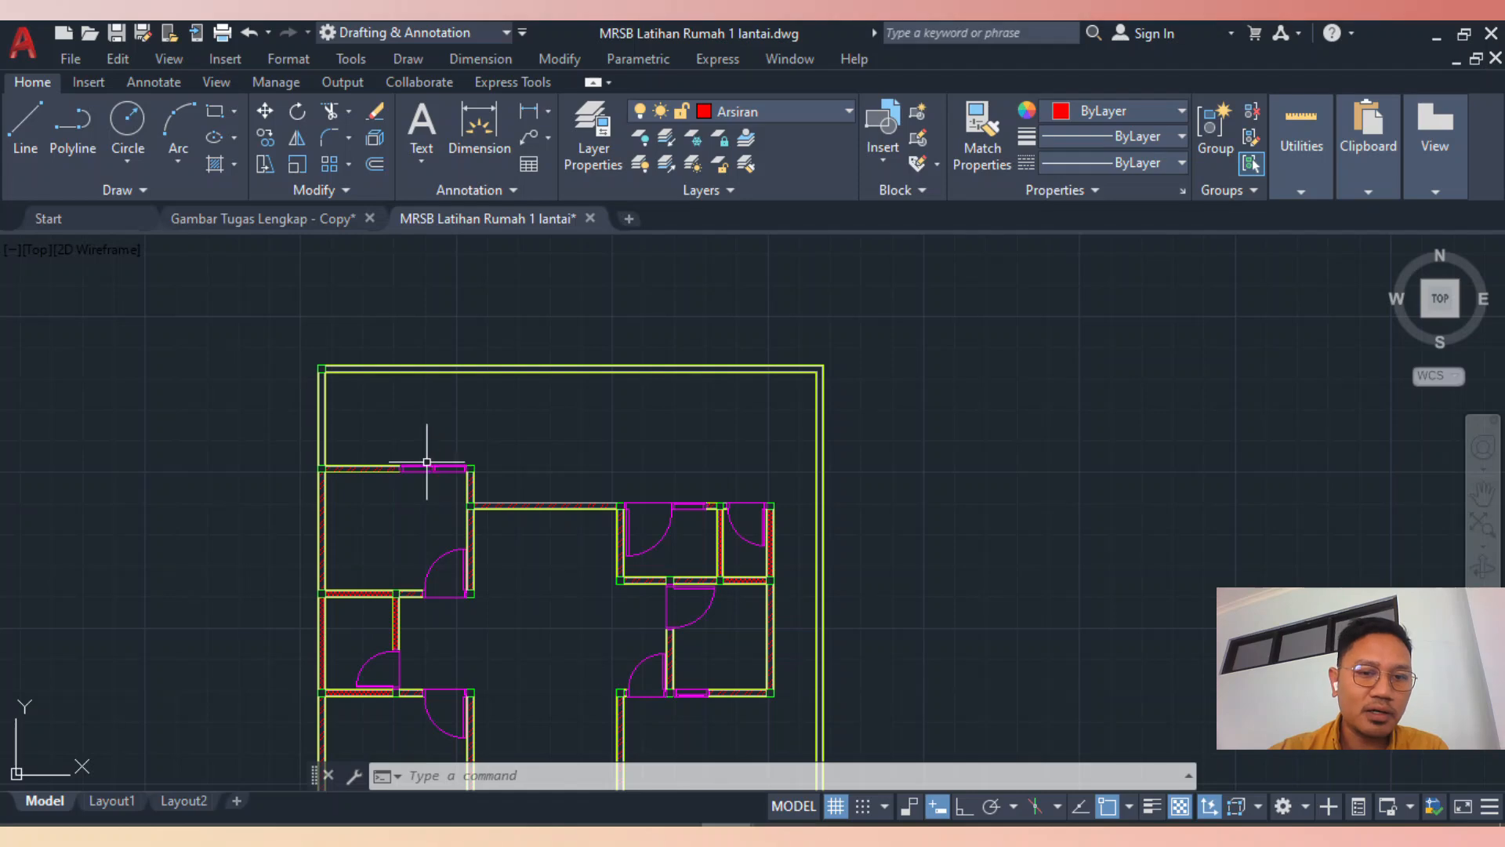
{"action": "scroll", "coordinate": [437, 491], "scroll_direction": "up", "scroll_amount": 2}
{"action": "scroll", "coordinate": [487, 502], "scroll_direction": "up", "scroll_amount": 4}
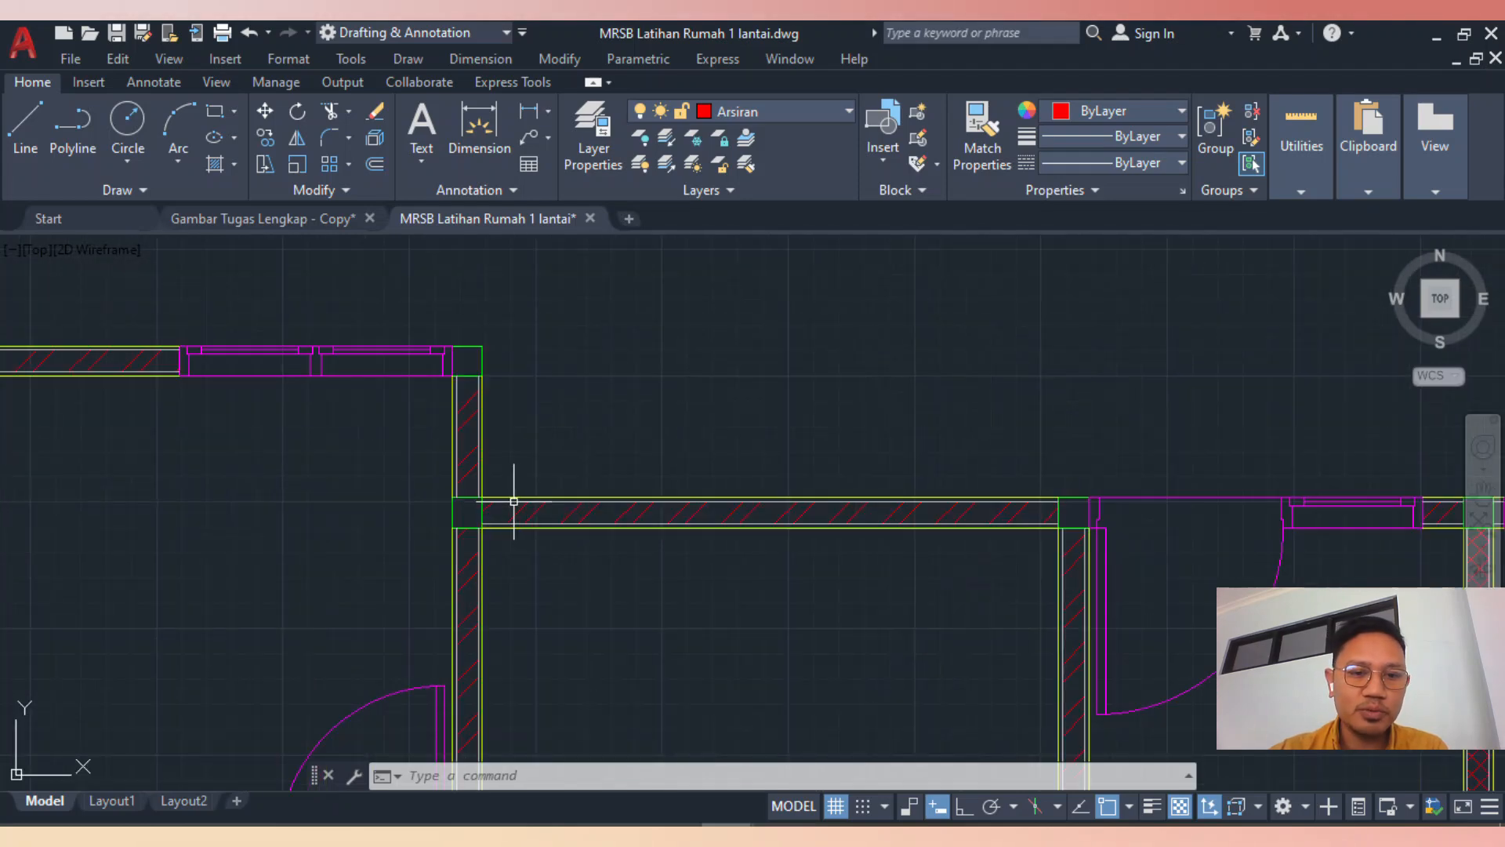
{"action": "scroll", "coordinate": [518, 507], "scroll_direction": "down", "scroll_amount": 2}
{"action": "scroll", "coordinate": [549, 532], "scroll_direction": "down", "scroll_amount": 4}
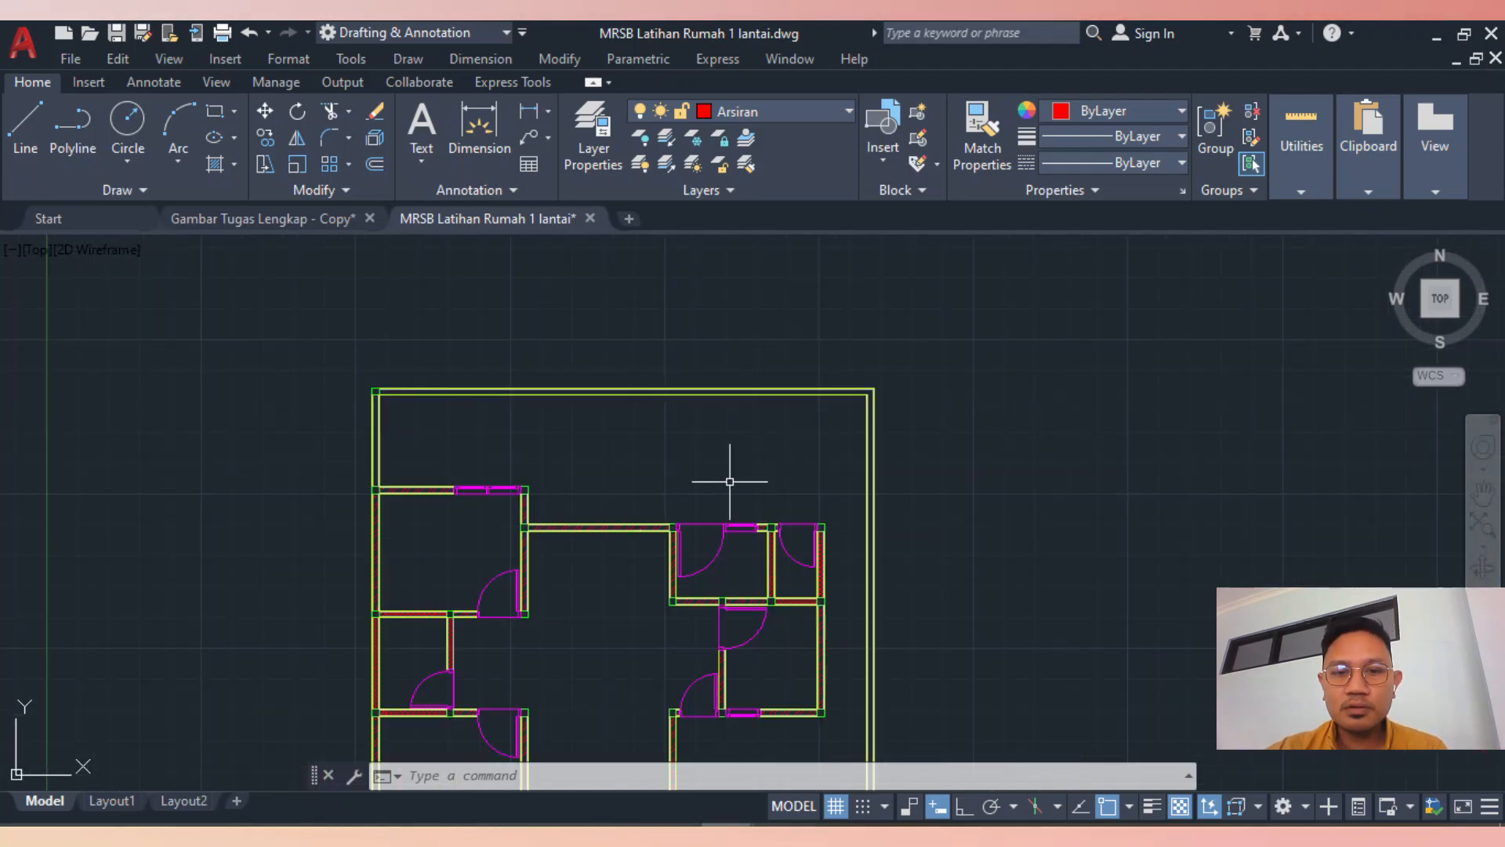
{"action": "scroll", "coordinate": [627, 510], "scroll_direction": "up", "scroll_amount": 4}
{"action": "scroll", "coordinate": [729, 494], "scroll_direction": "down", "scroll_amount": 2}
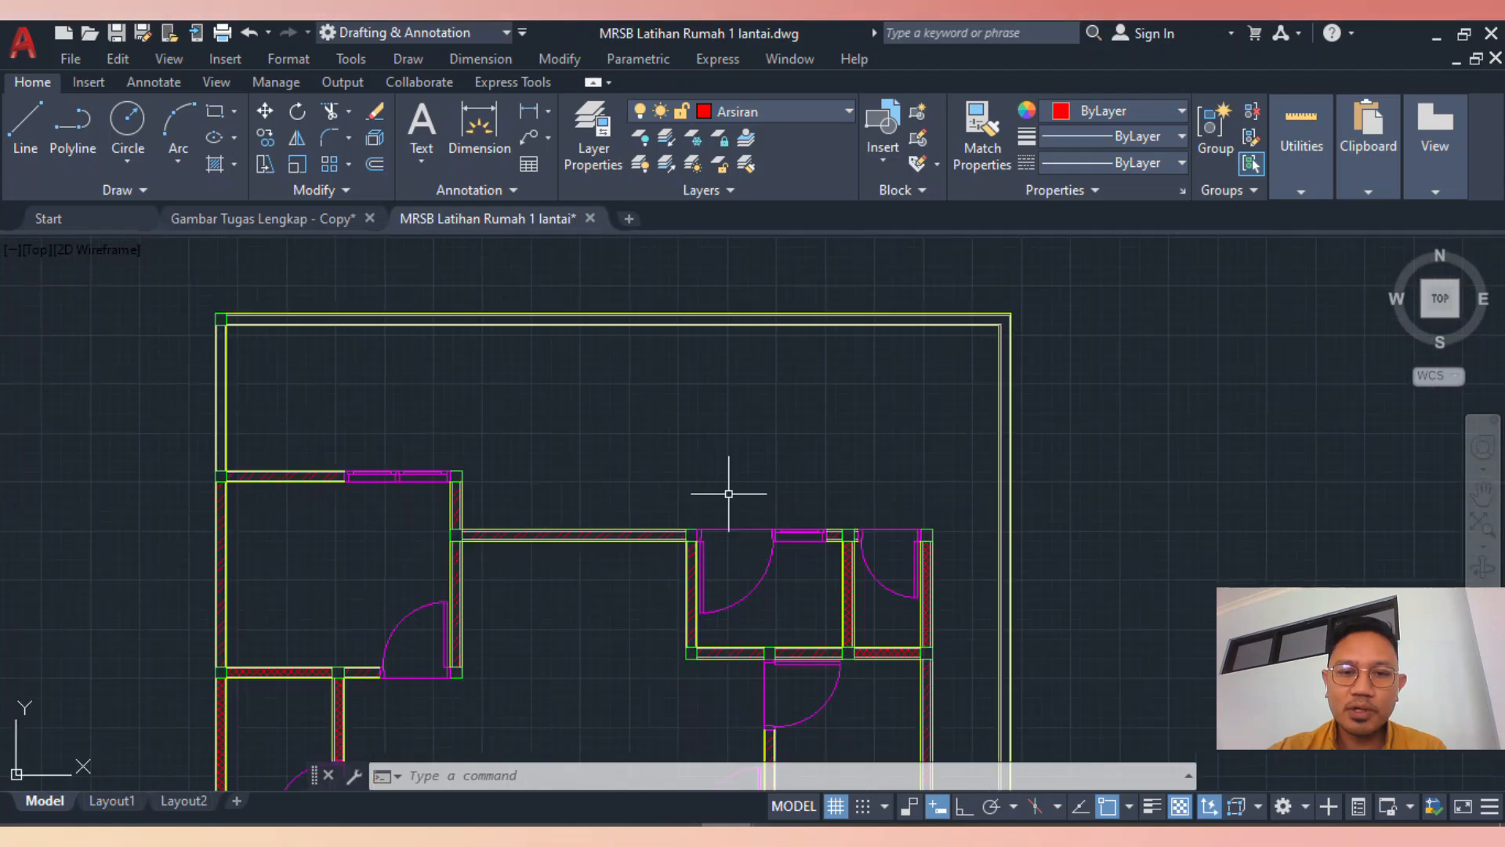
Copy the square column at the rear right corner of the house to the outer top-right corner of the boundary wall
{"action": "scroll", "coordinate": [917, 533], "scroll_direction": "up", "scroll_amount": 4}
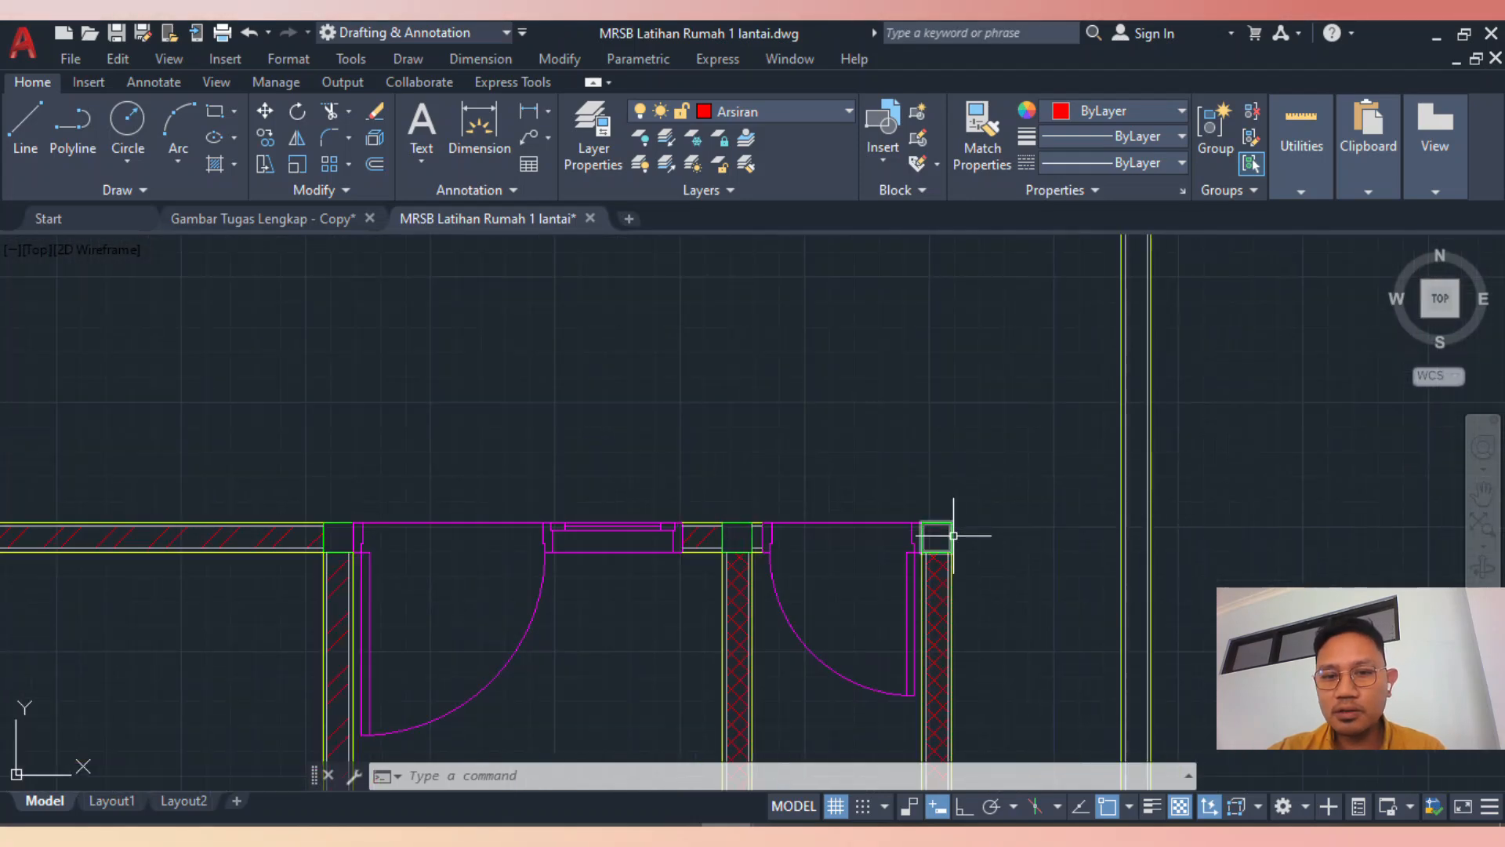
{"action": "scroll", "coordinate": [953, 536], "scroll_direction": "up", "scroll_amount": 4}
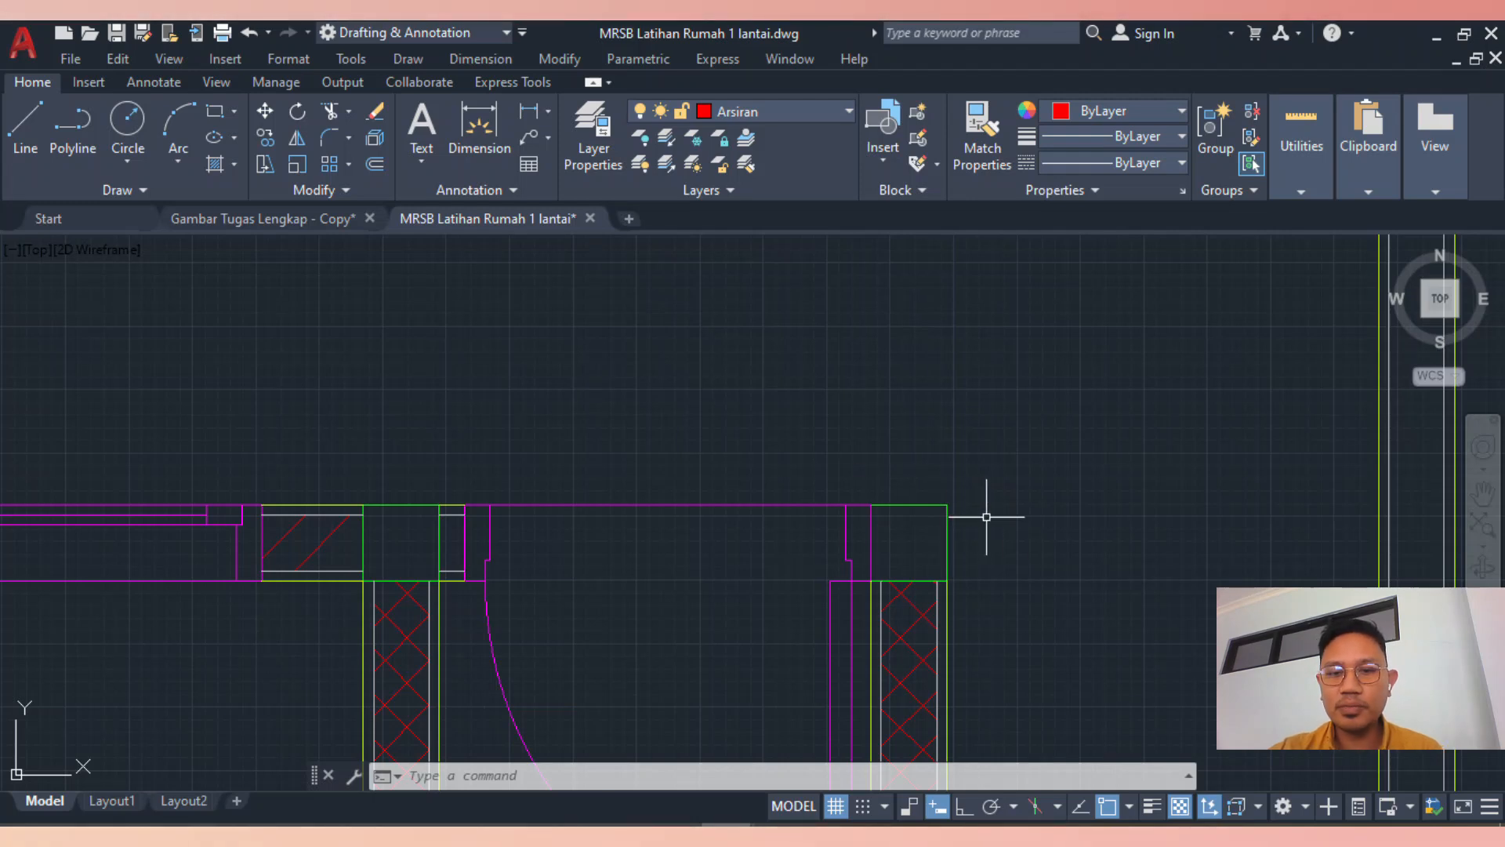
{"action": "type", "text": "co"}
{"action": "key", "text": "Return"}
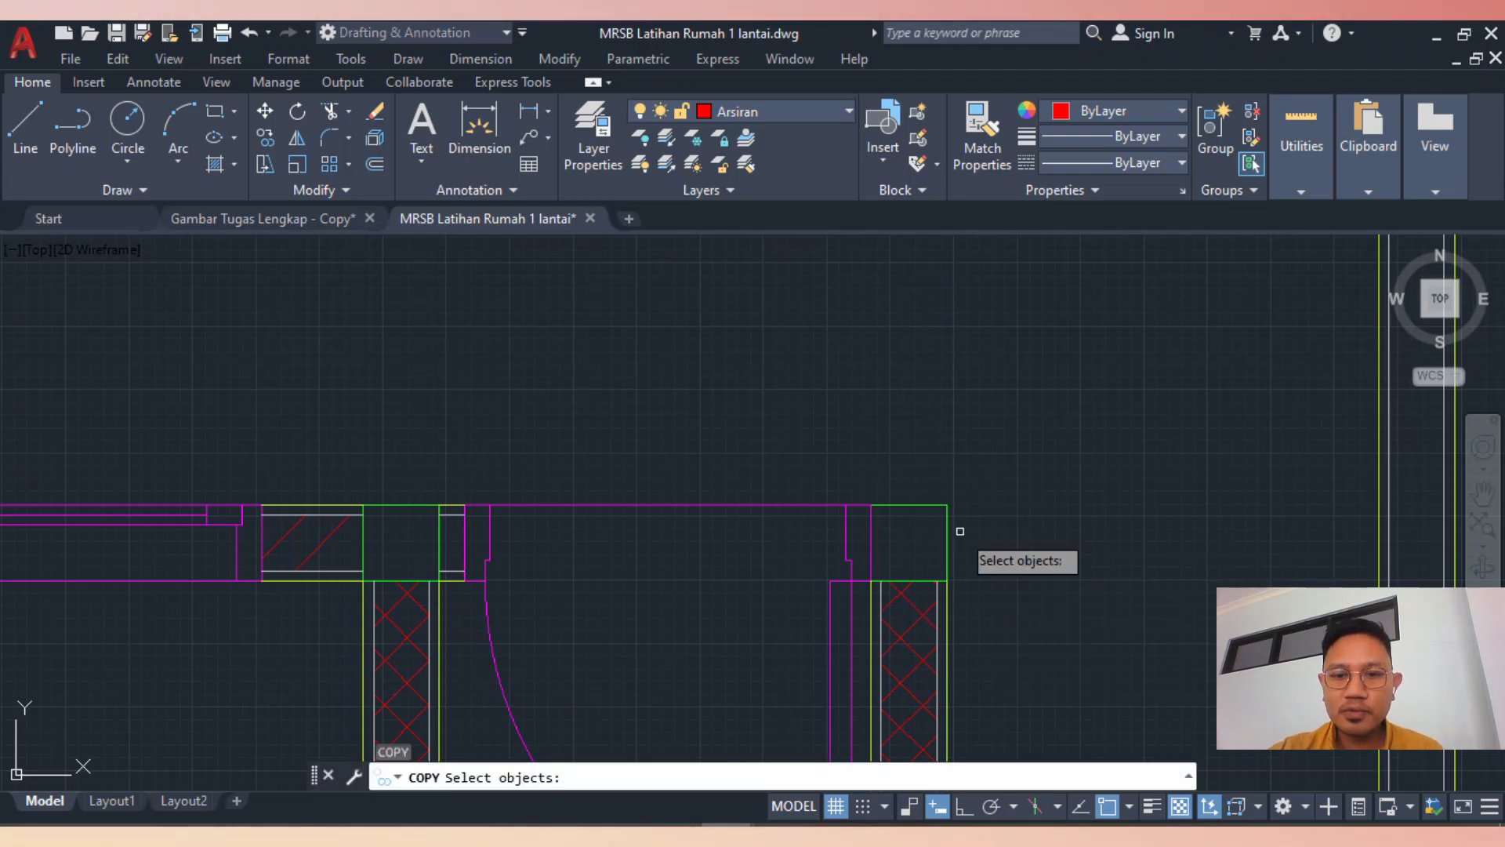
{"action": "left_click", "coordinate": [946, 524]}
{"action": "key", "text": "Return"}
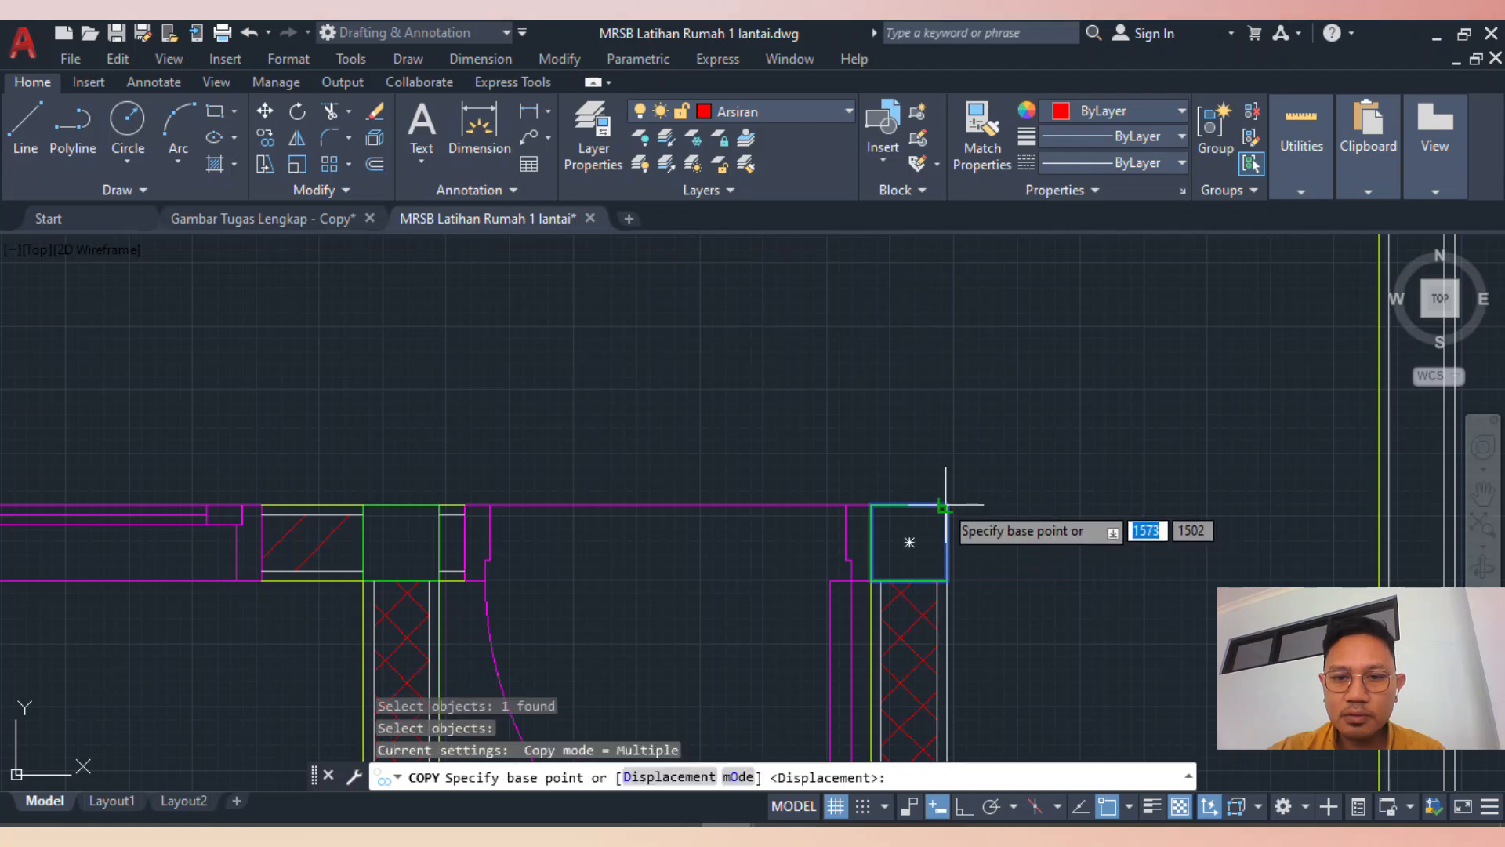
{"action": "left_click", "coordinate": [946, 505]}
{"action": "scroll", "coordinate": [946, 510], "scroll_direction": "down", "scroll_amount": 4}
{"action": "scroll", "coordinate": [980, 481], "scroll_direction": "up", "scroll_amount": 6}
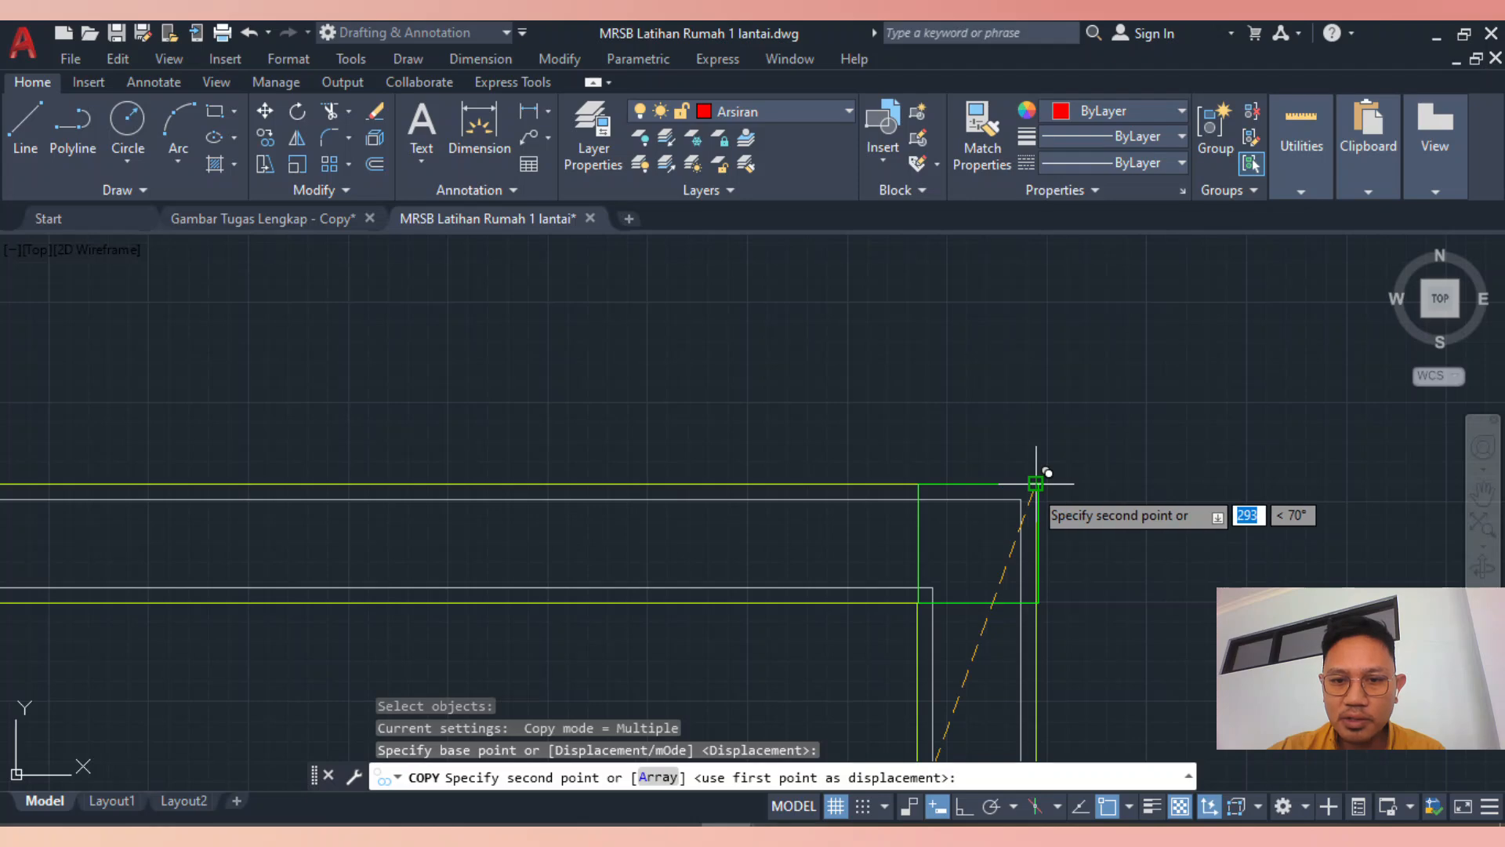
{"action": "left_click", "coordinate": [1036, 482]}
{"action": "key", "text": "Escape"}
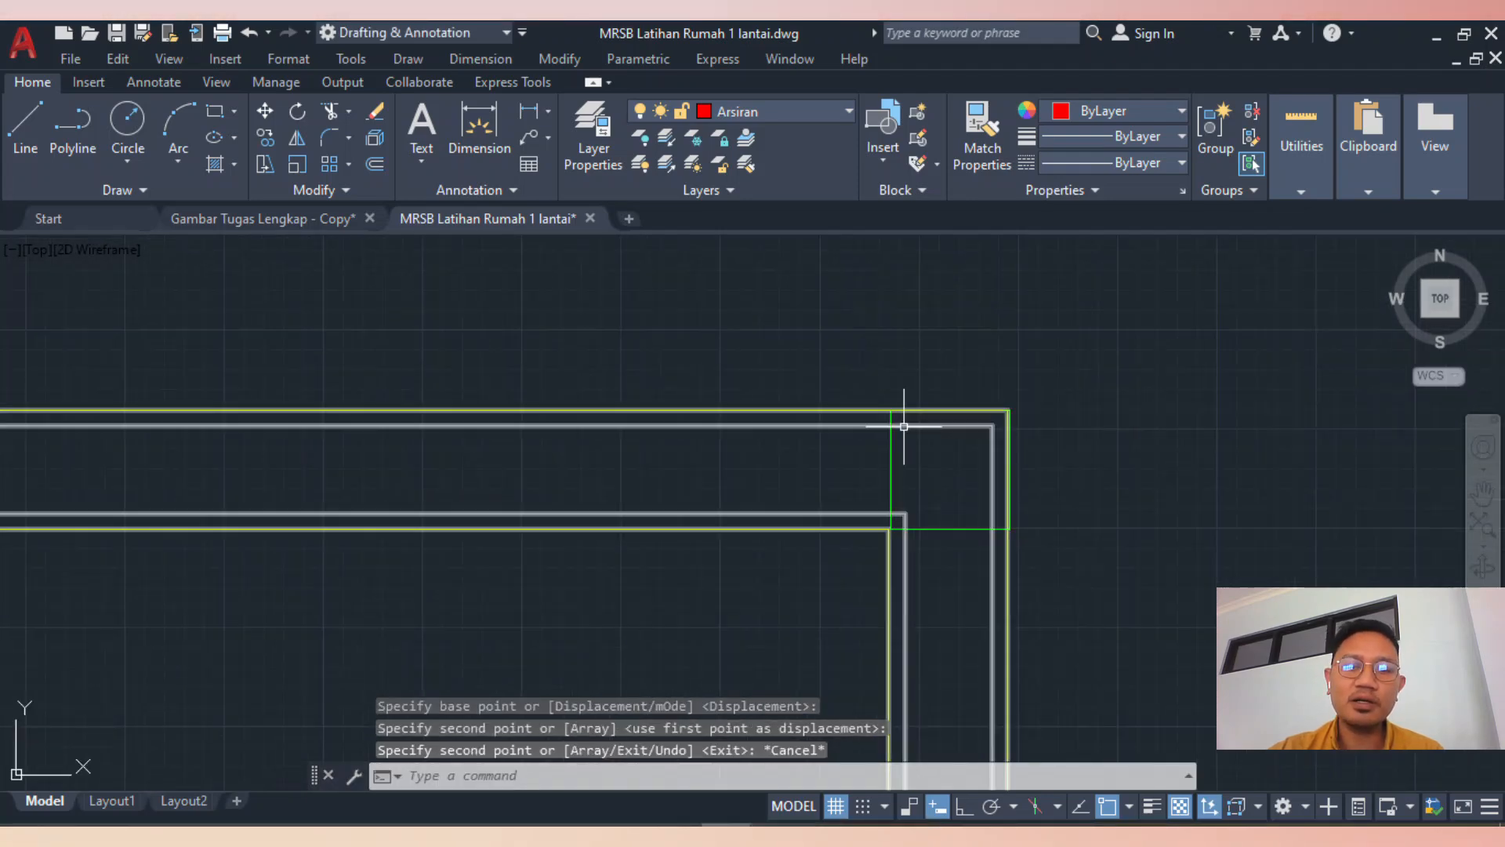
Move the copied column so its lower-left corner sits exactly on the boundary wall's inner corner
{"action": "scroll", "coordinate": [972, 462], "scroll_direction": "up", "scroll_amount": 1}
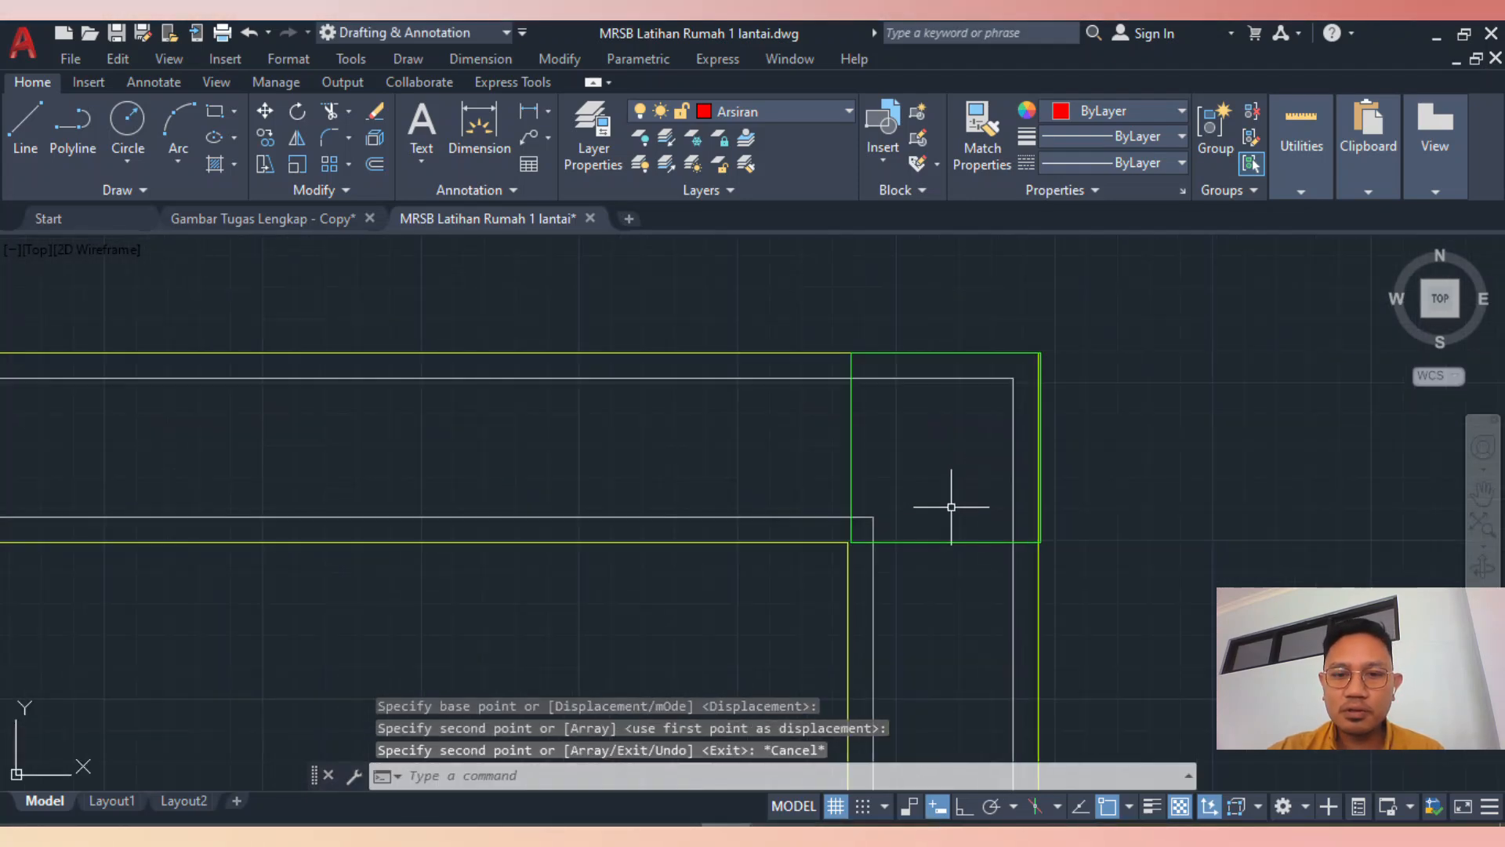
{"action": "scroll", "coordinate": [929, 544], "scroll_direction": "up", "scroll_amount": 1}
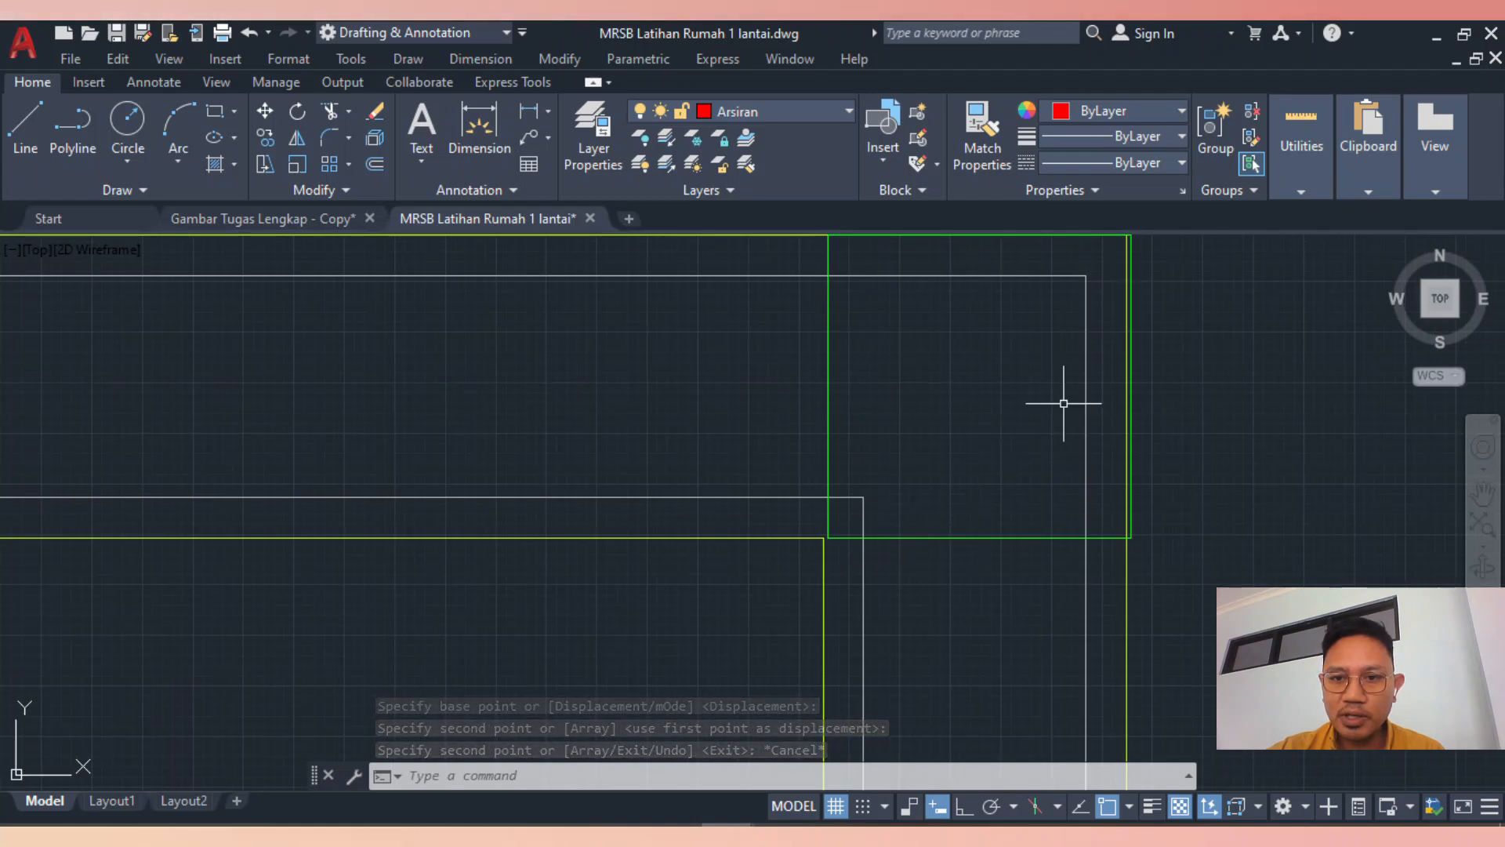
{"action": "scroll", "coordinate": [1057, 453], "scroll_direction": "down", "scroll_amount": 2}
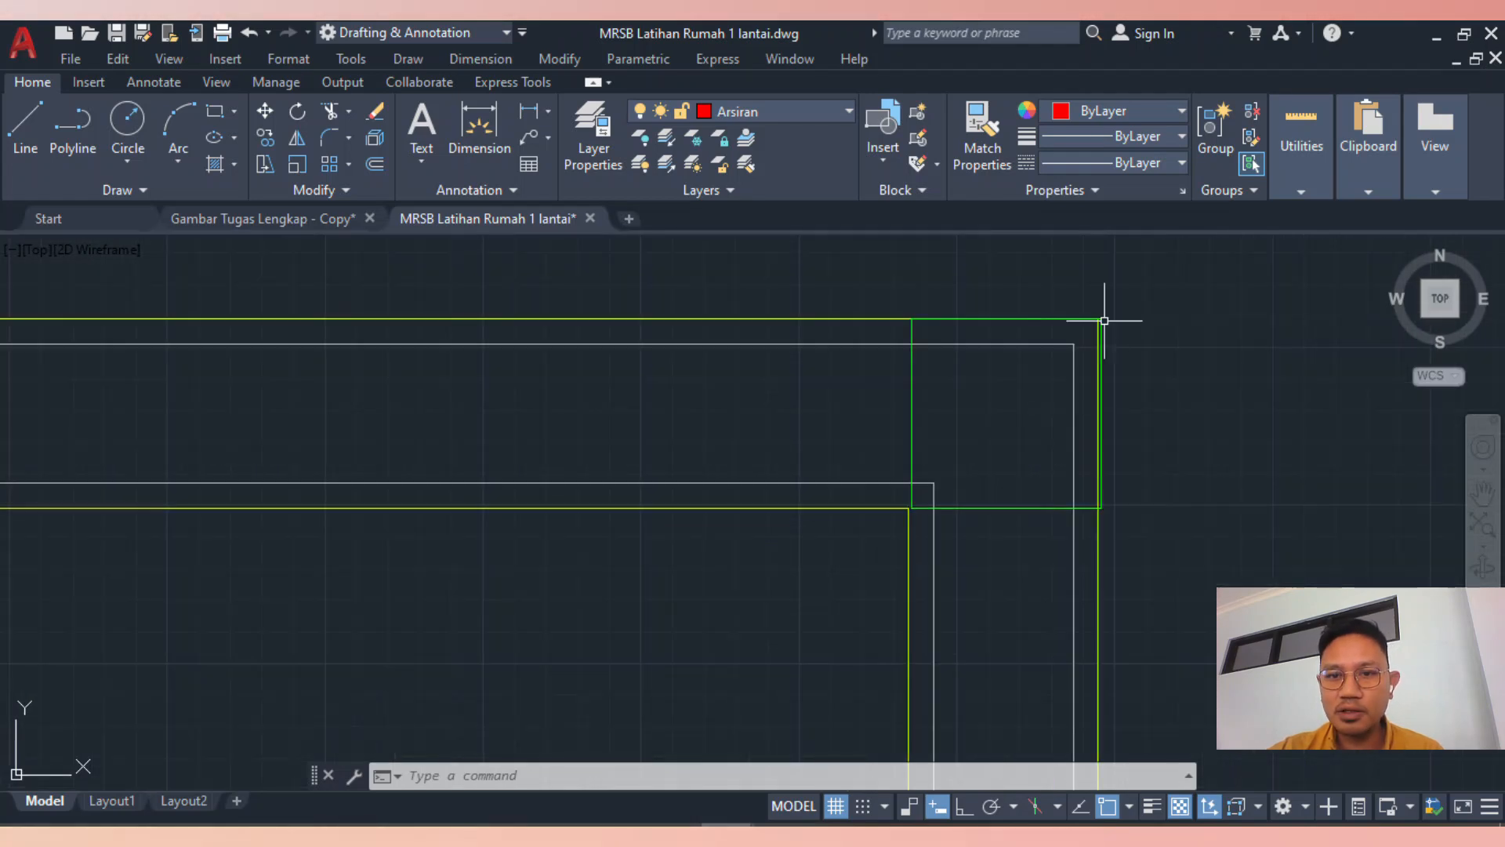
{"action": "scroll", "coordinate": [1109, 319], "scroll_direction": "up", "scroll_amount": 2}
{"action": "scroll", "coordinate": [832, 642], "scroll_direction": "up", "scroll_amount": 2}
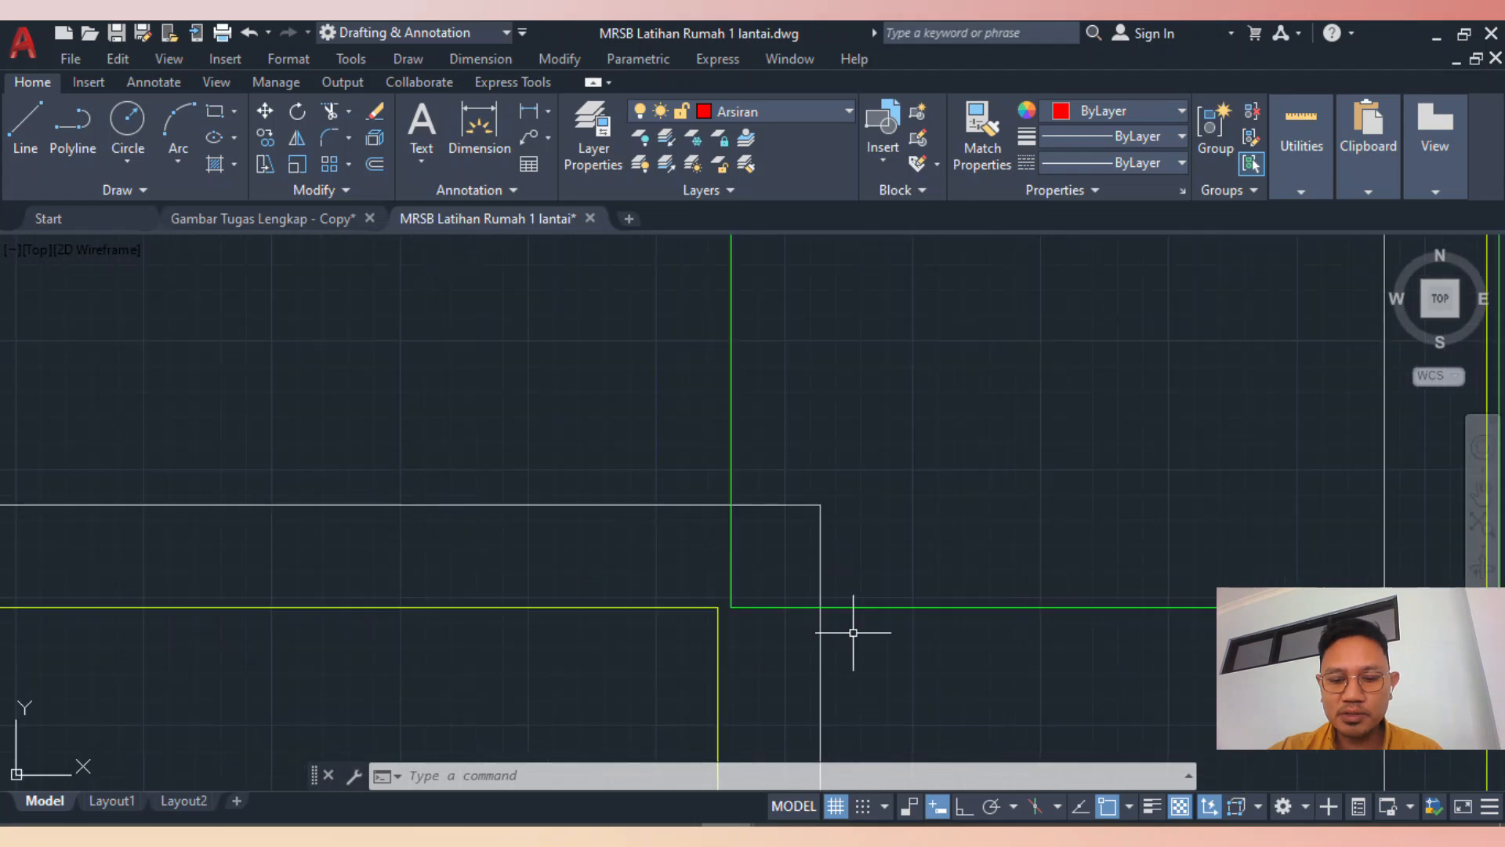
{"action": "key", "text": "Return"}
{"action": "left_click", "coordinate": [883, 607]}
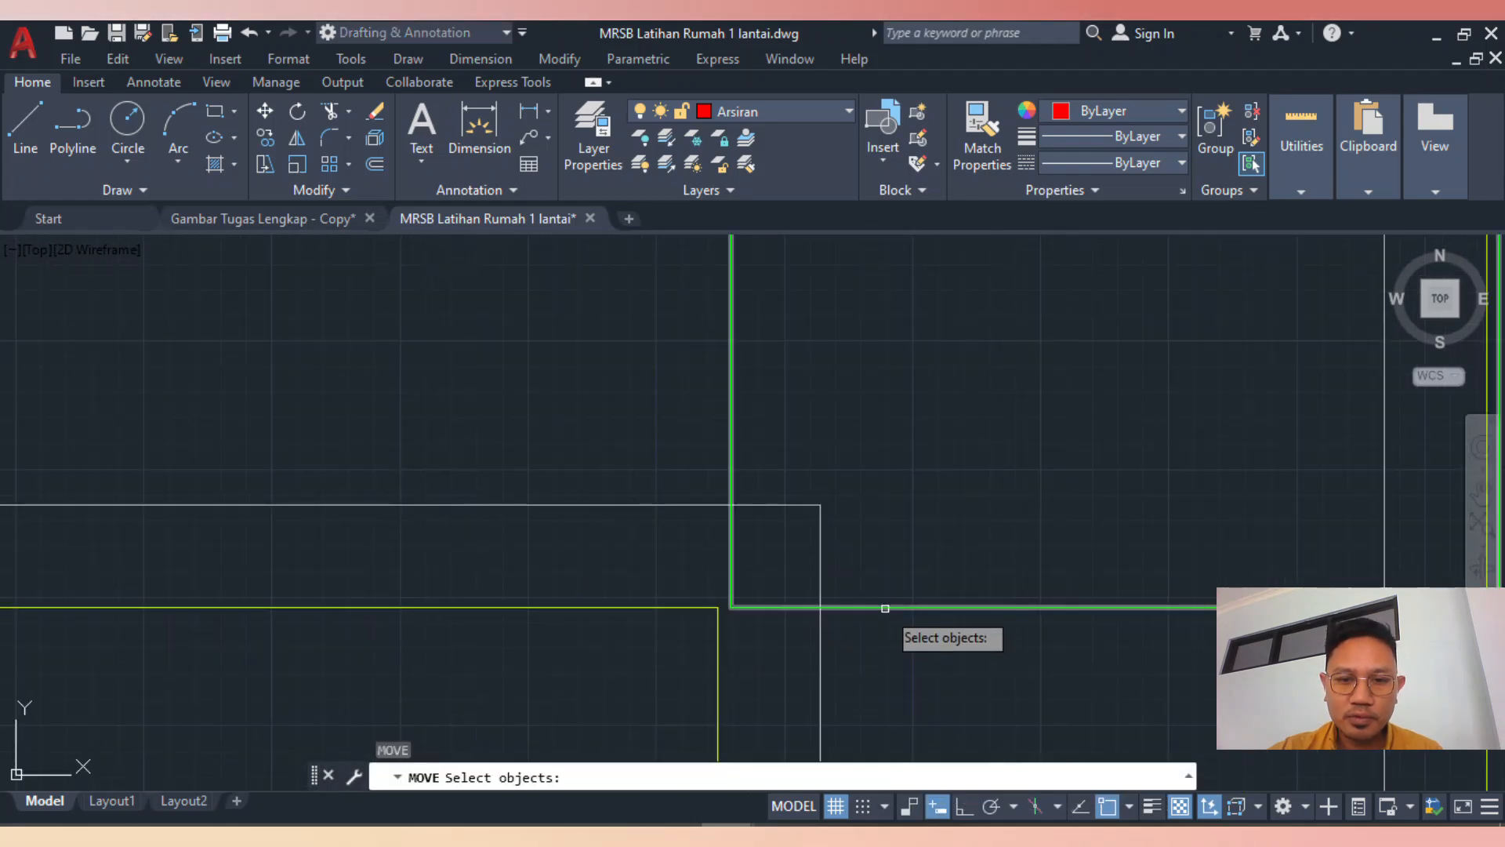
{"action": "key", "text": "Return"}
{"action": "left_click", "coordinate": [719, 607]}
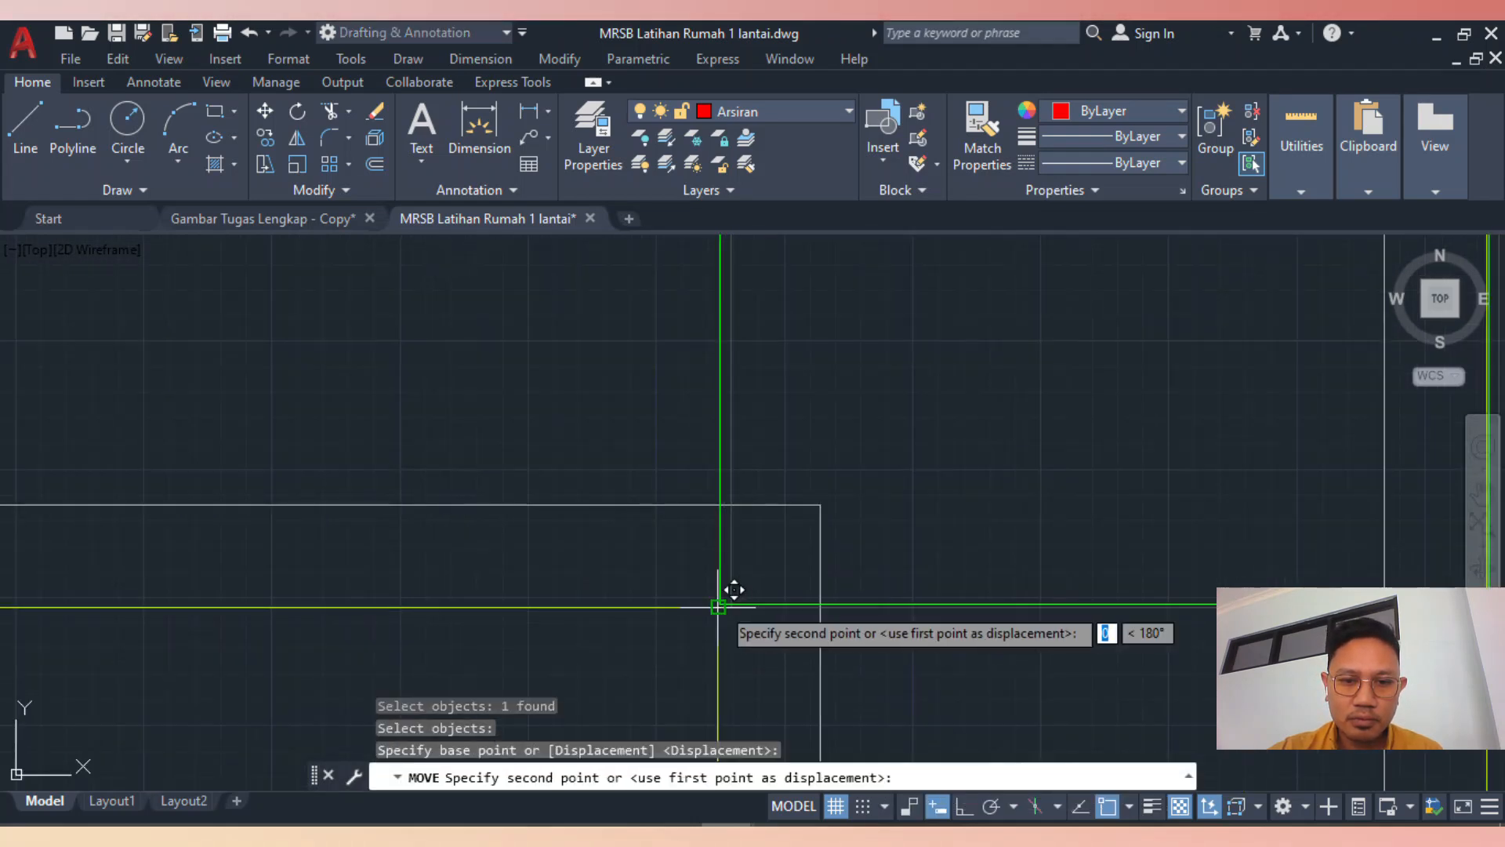
{"action": "left_click", "coordinate": [734, 590]}
{"action": "scroll", "coordinate": [826, 504], "scroll_direction": "down", "scroll_amount": 1}
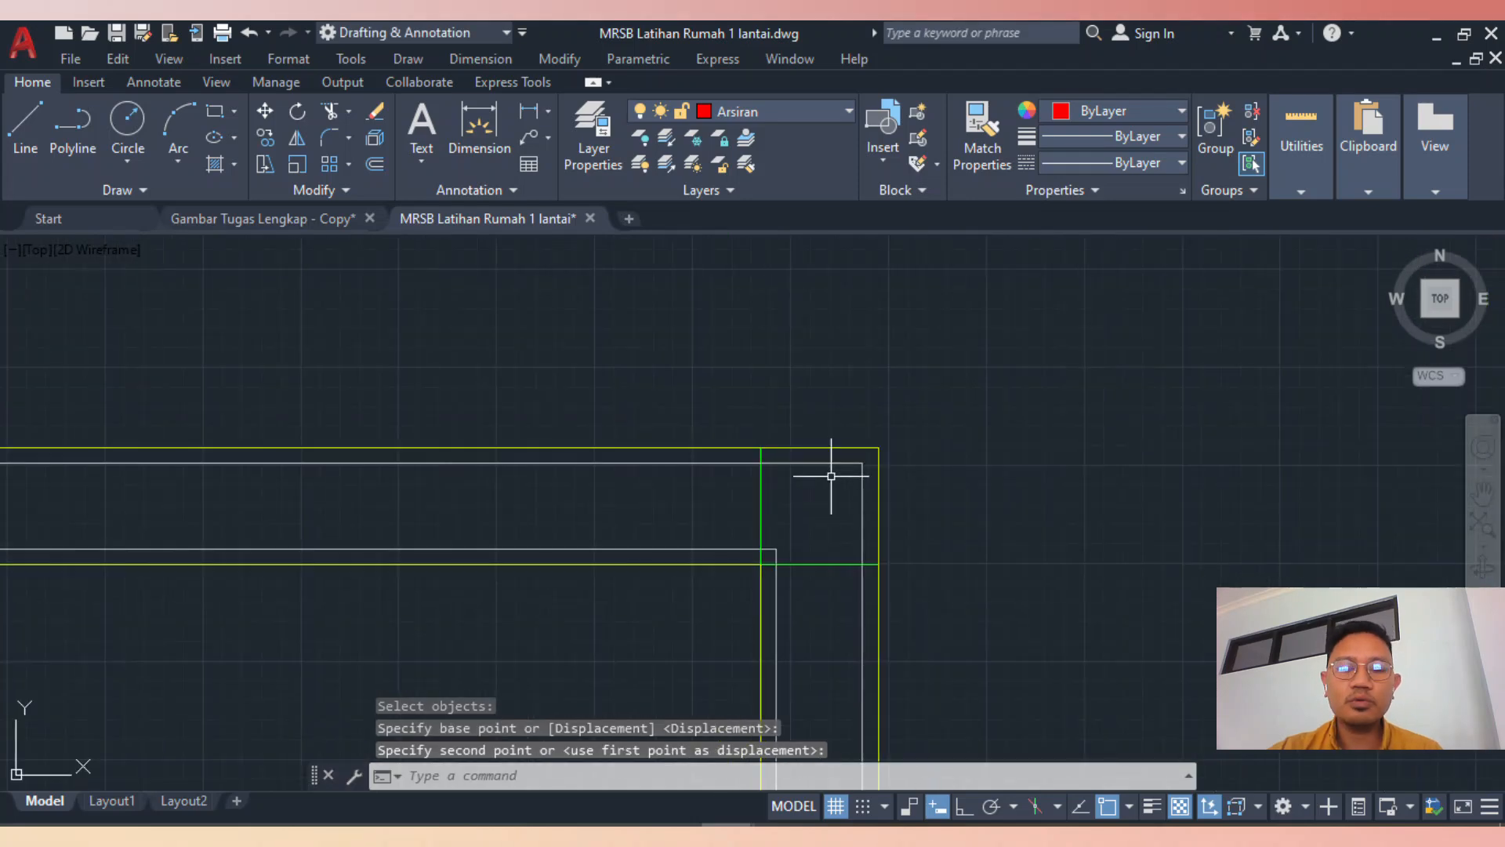
Explode the boundary wall on the Dinding layer into separate lines
{"action": "scroll", "coordinate": [806, 477], "scroll_direction": "down", "scroll_amount": 3}
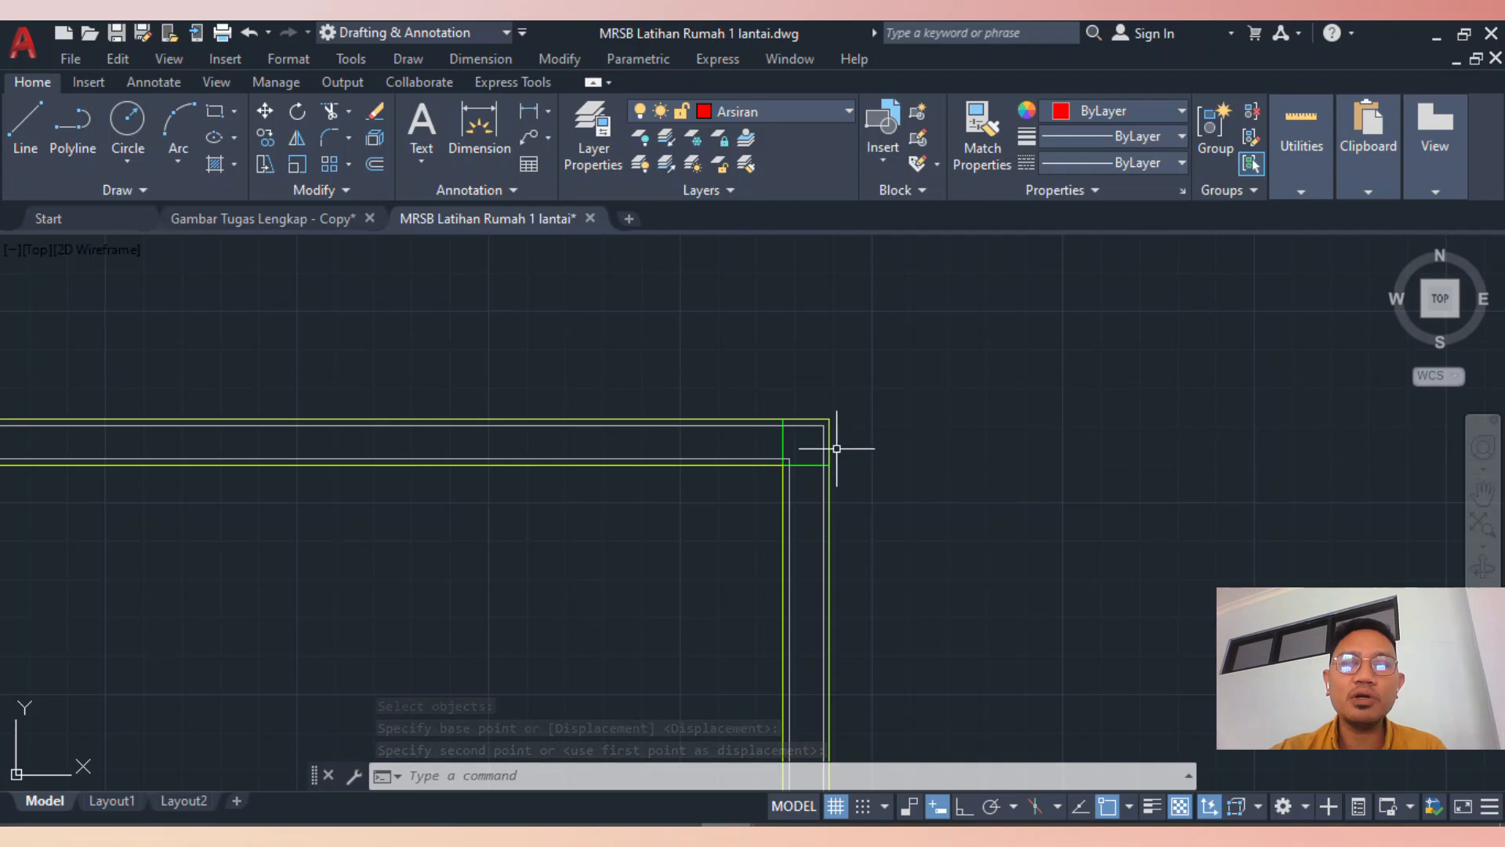
{"action": "scroll", "coordinate": [816, 437], "scroll_direction": "up", "scroll_amount": 3}
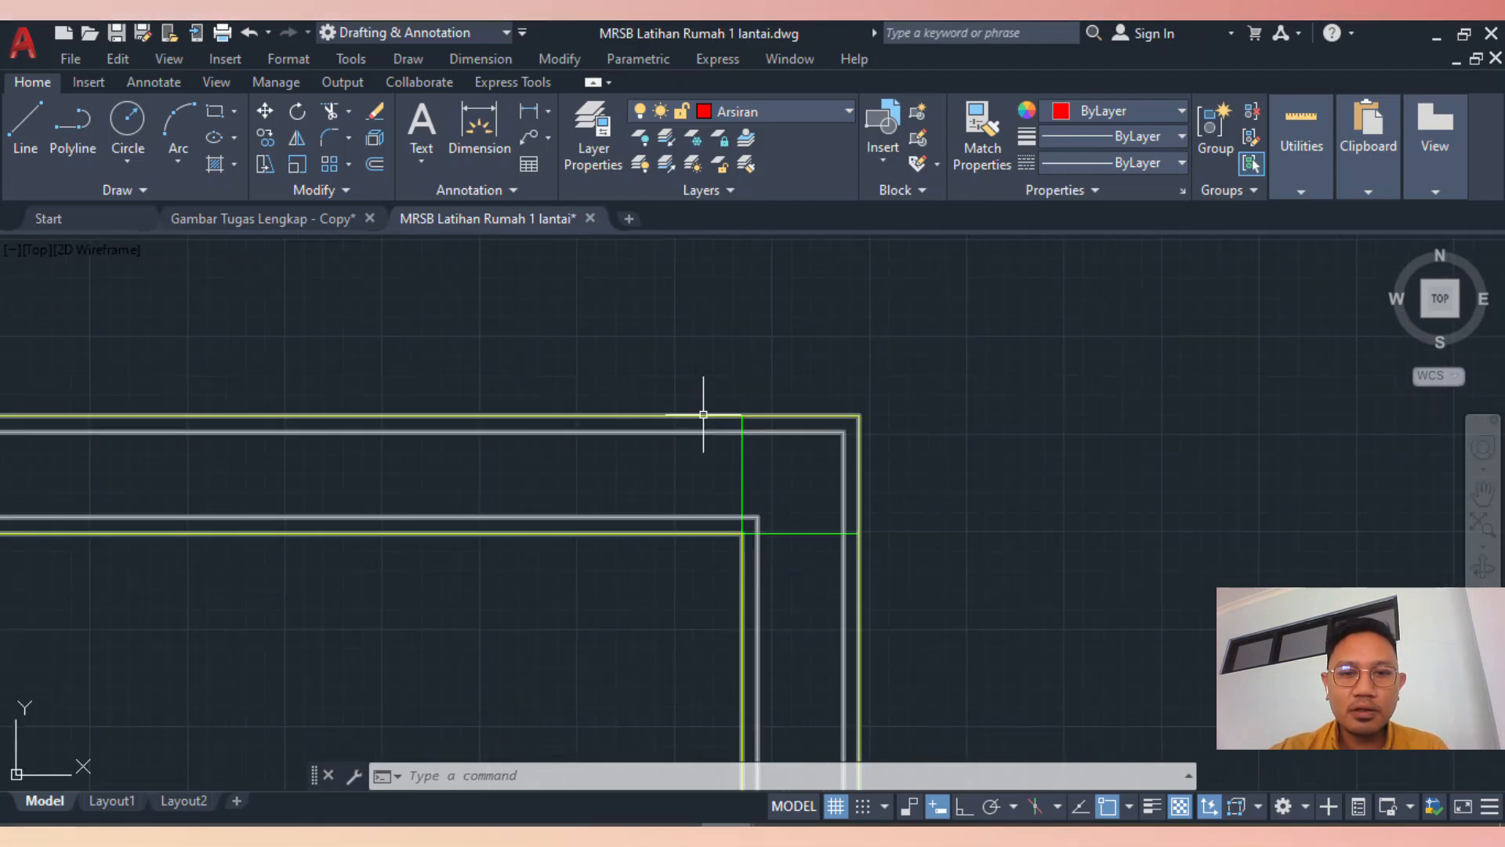
{"action": "left_click", "coordinate": [868, 538]}
{"action": "left_click", "coordinate": [722, 420]}
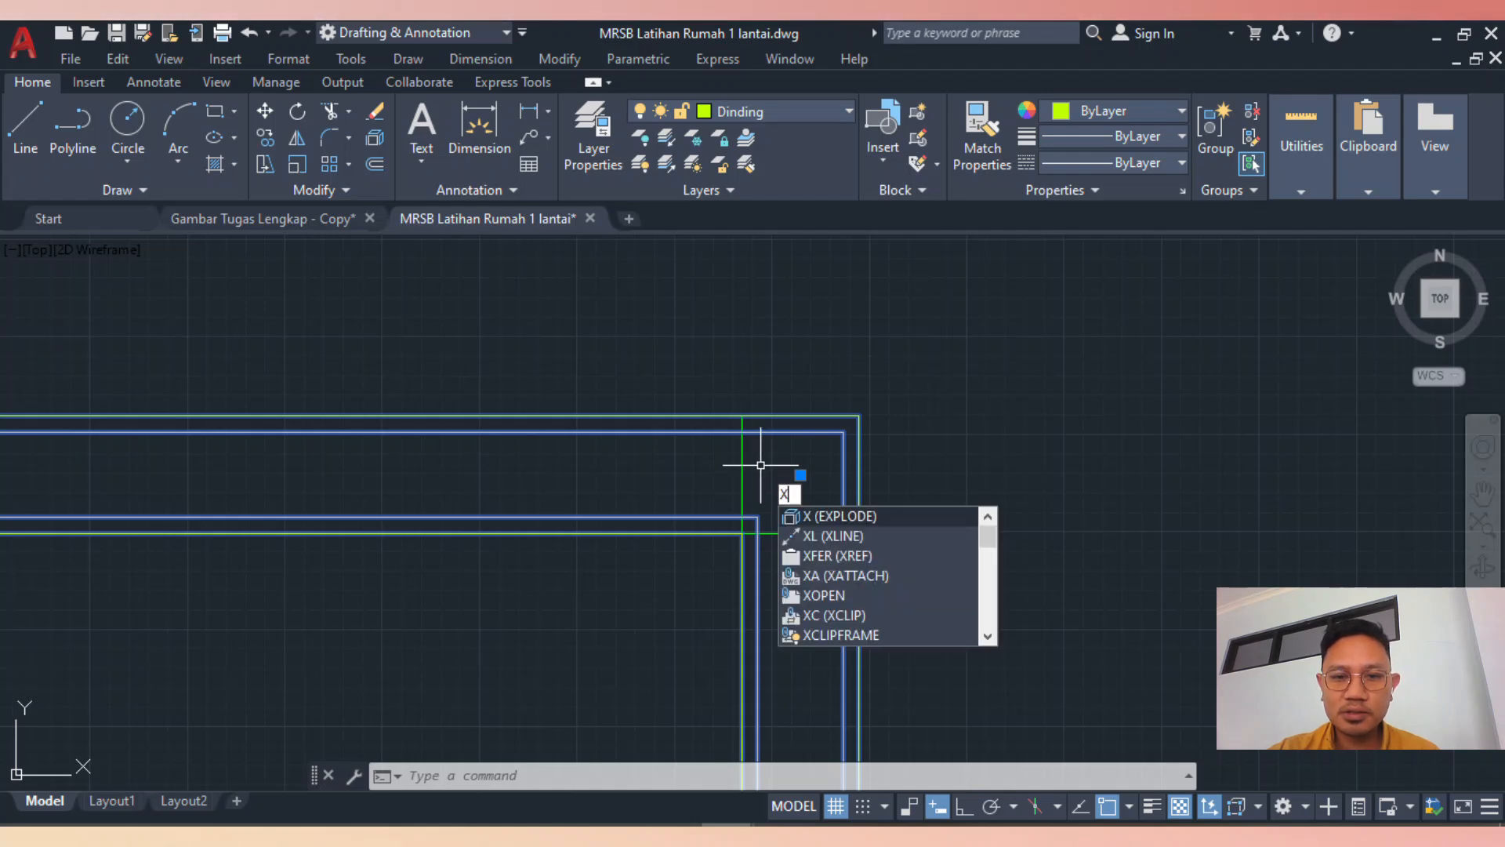
{"action": "key", "text": "Return"}
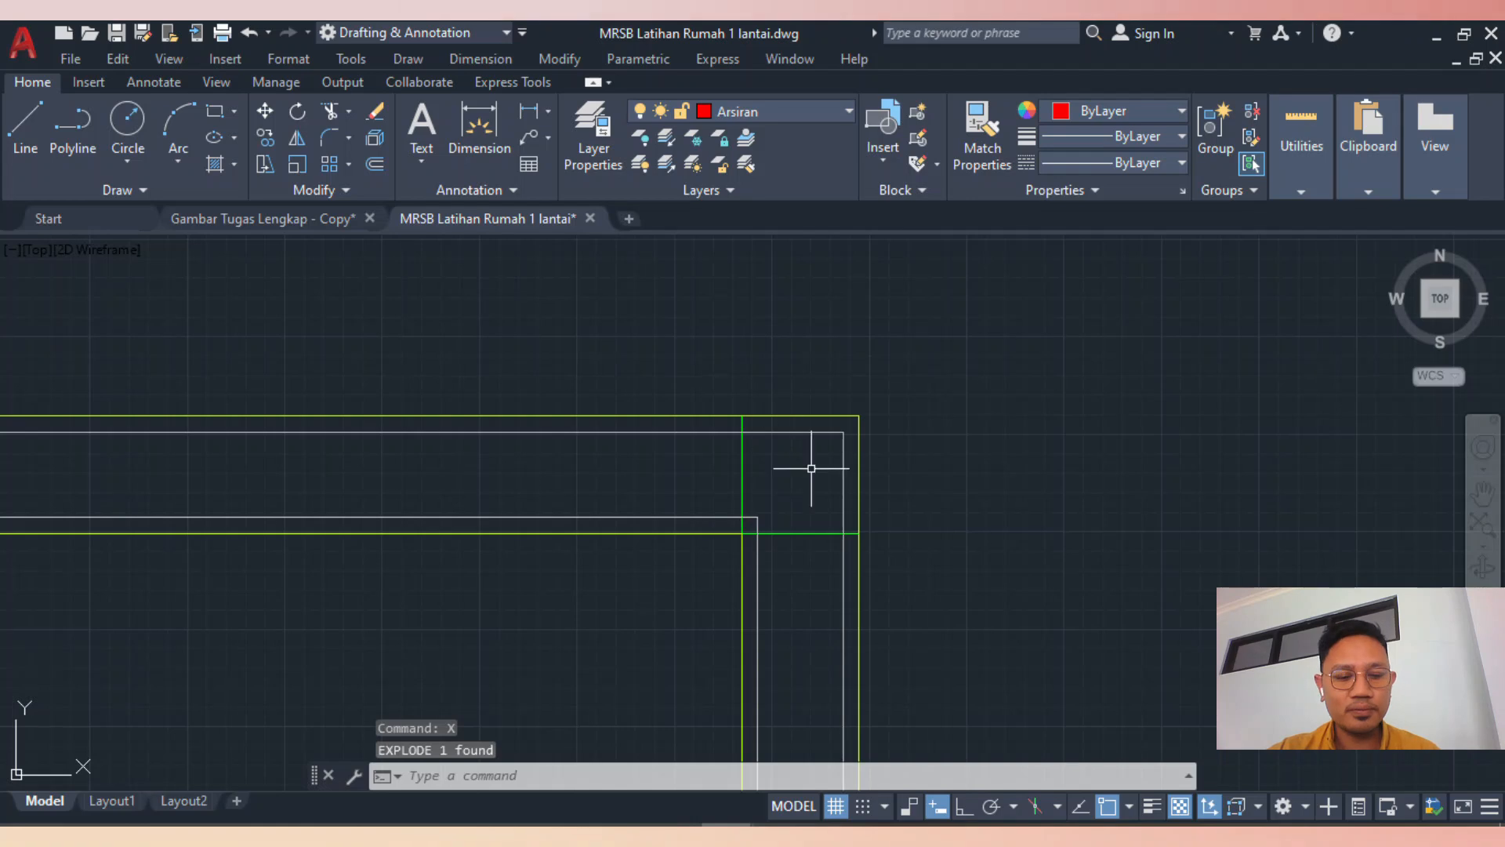
Trim the boundary wall's inner plaster lines that run through the new top-right corner column
{"action": "type", "text": "tr"}
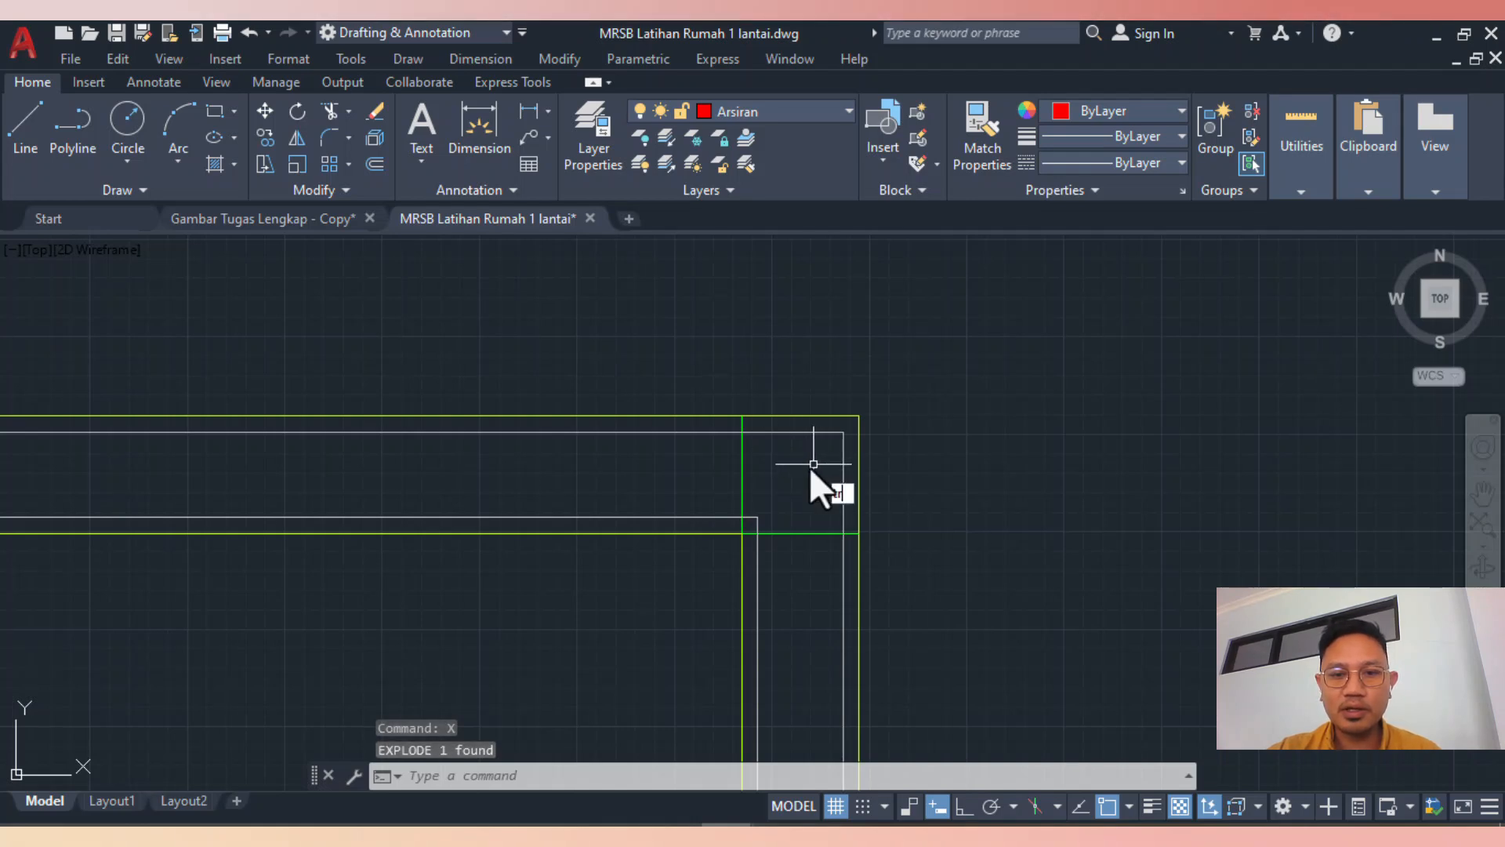
{"action": "key", "text": "Return"}
{"action": "scroll", "coordinate": [810, 451], "scroll_direction": "up", "scroll_amount": 5}
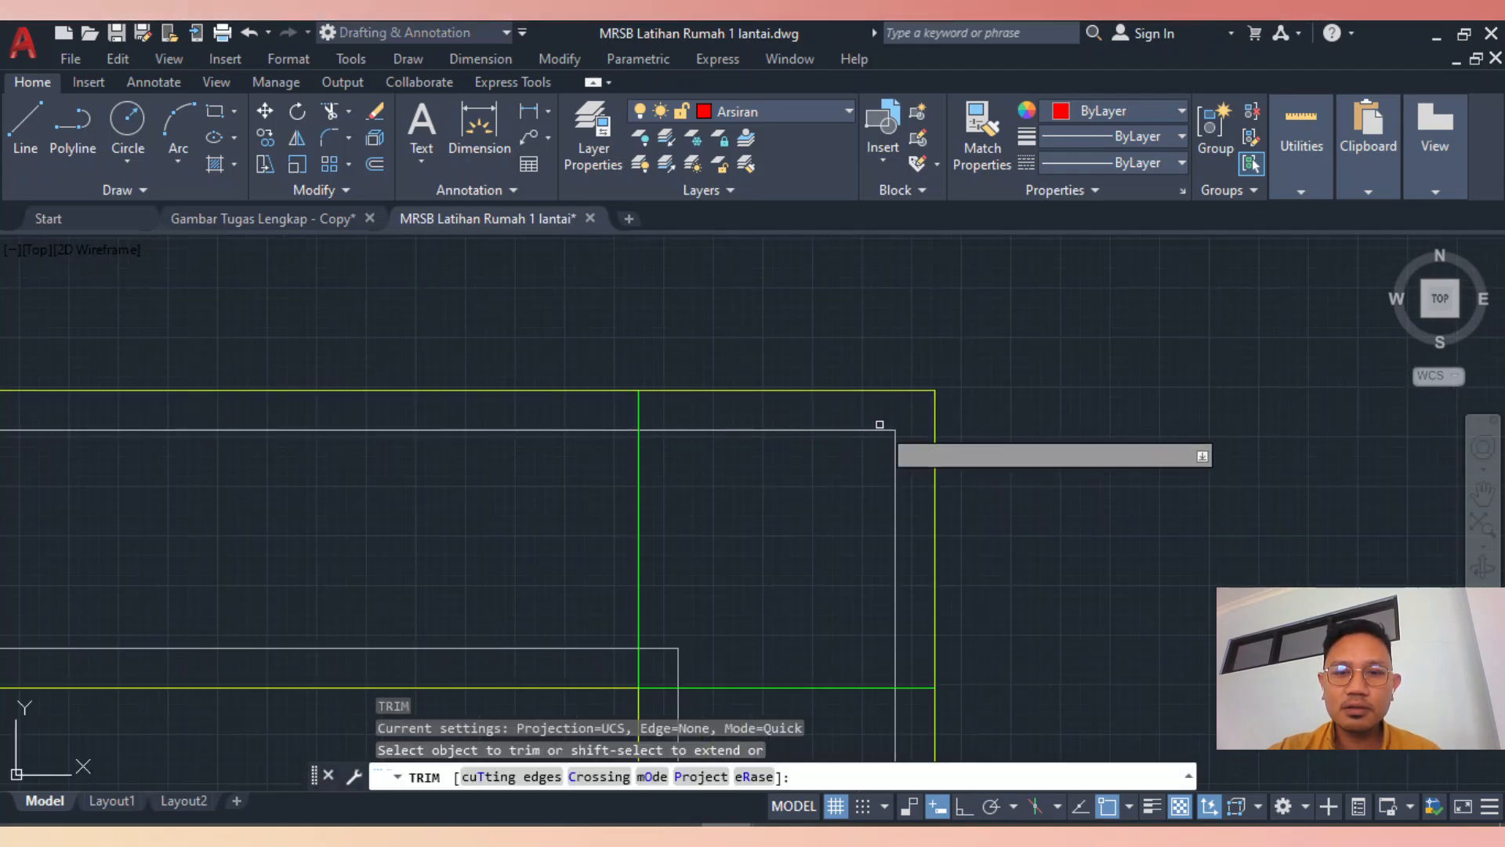
{"action": "left_click_drag", "start_coordinate": [913, 411], "coordinate": [876, 488]}
{"action": "key", "text": "Return"}
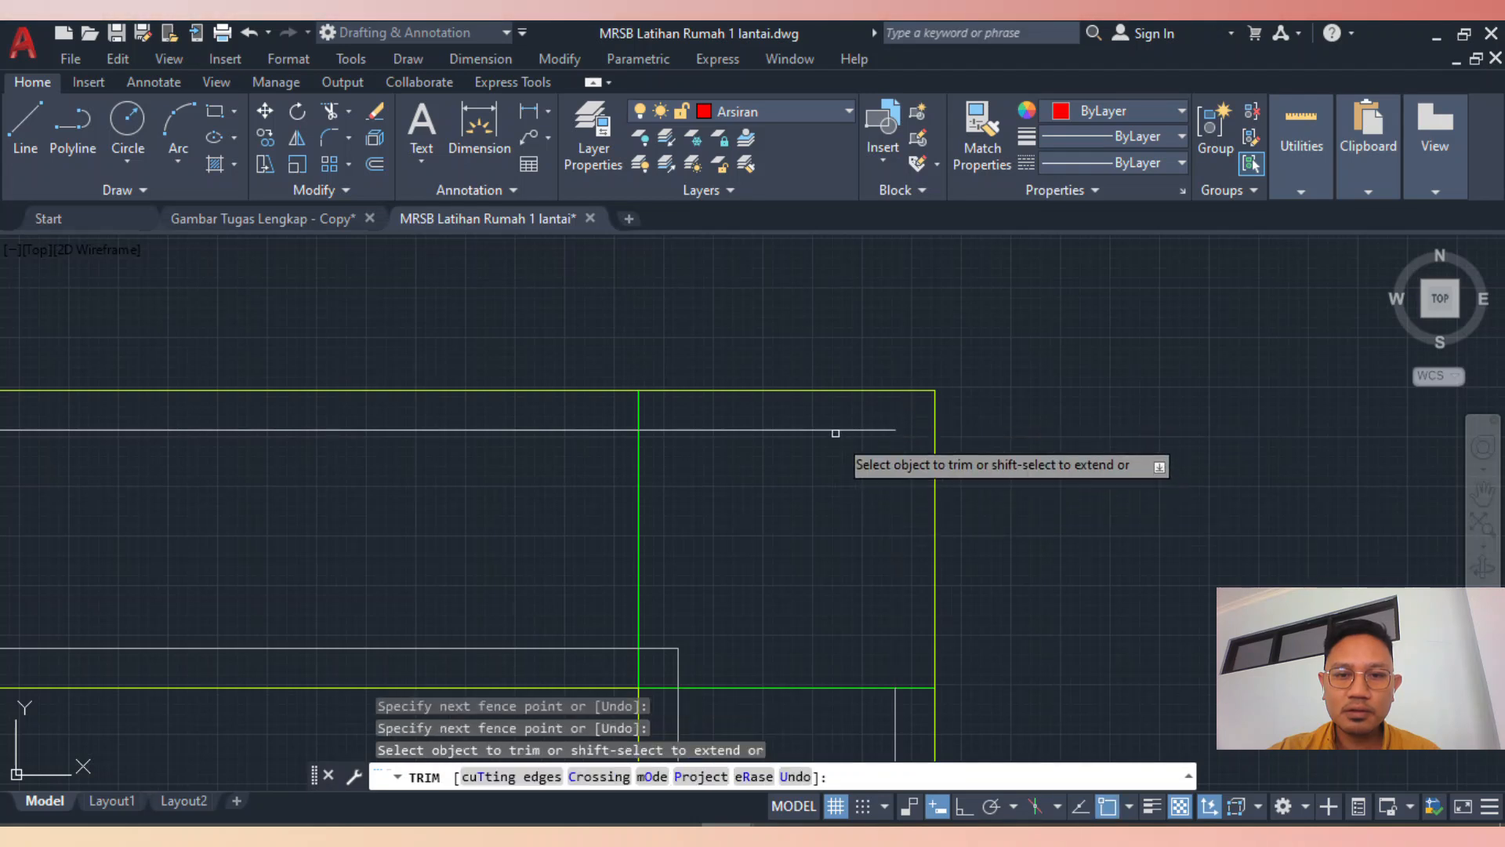
{"action": "left_click", "coordinate": [836, 430]}
{"action": "left_click_drag", "start_coordinate": [725, 560], "coordinate": [669, 662]}
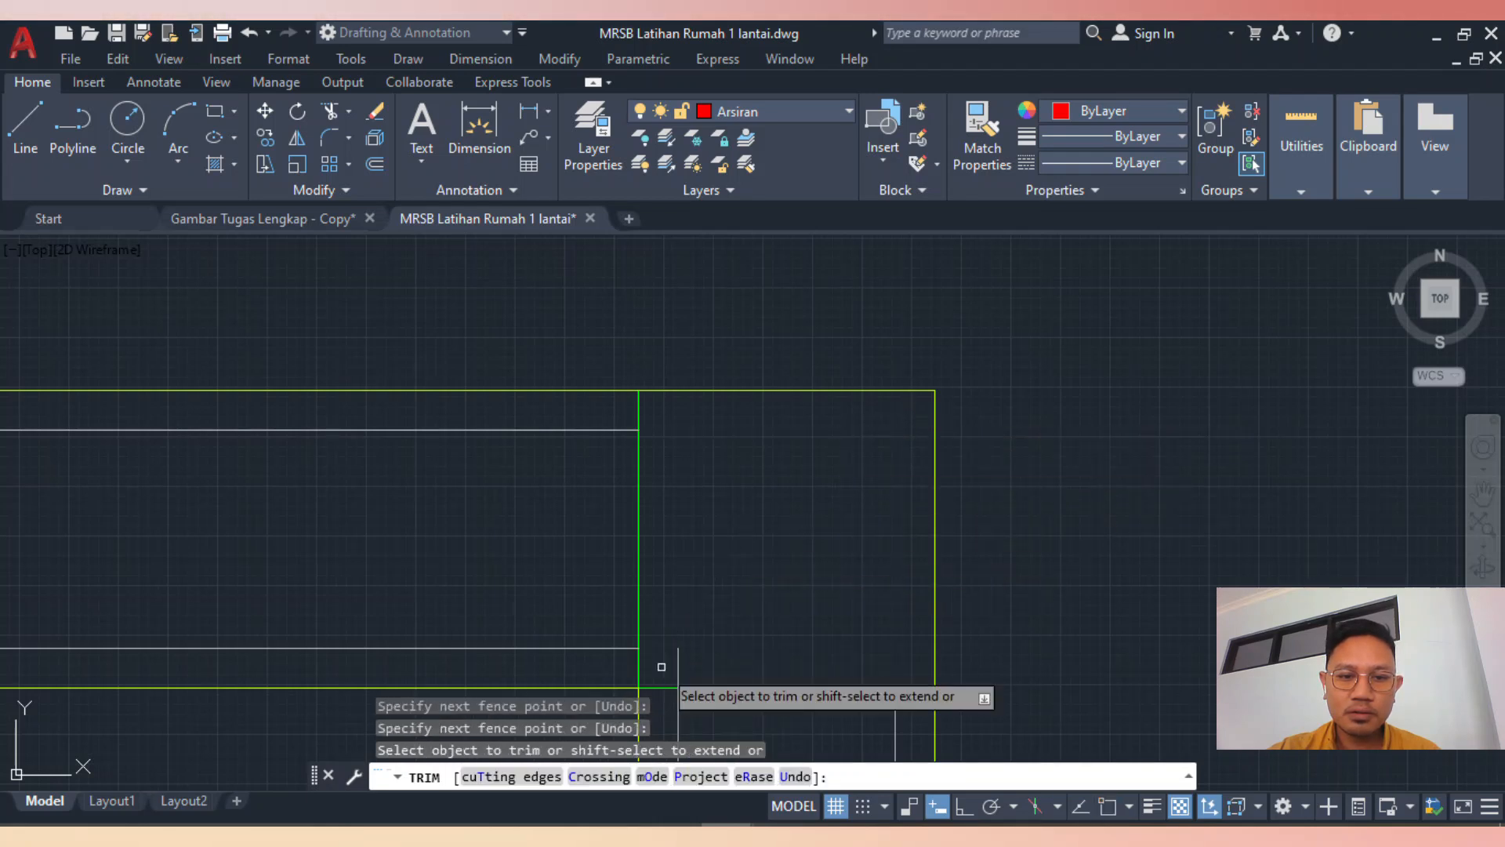
{"action": "scroll", "coordinate": [836, 541], "scroll_direction": "down", "scroll_amount": 4}
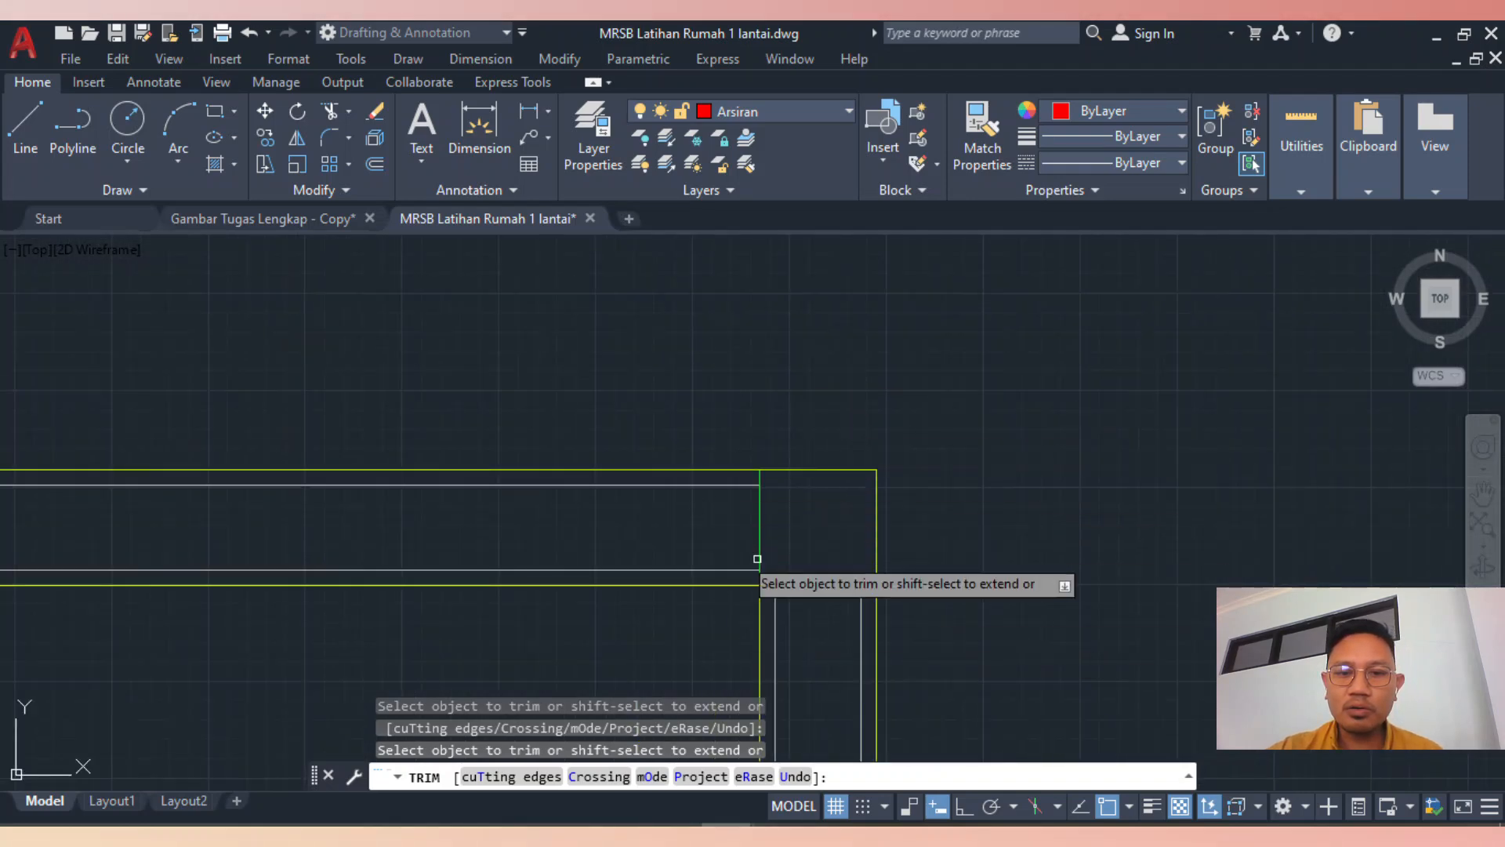
Measure the width of the double window in the upper-left room's rear wall with a temporary line
{"action": "key", "text": "Escape"}
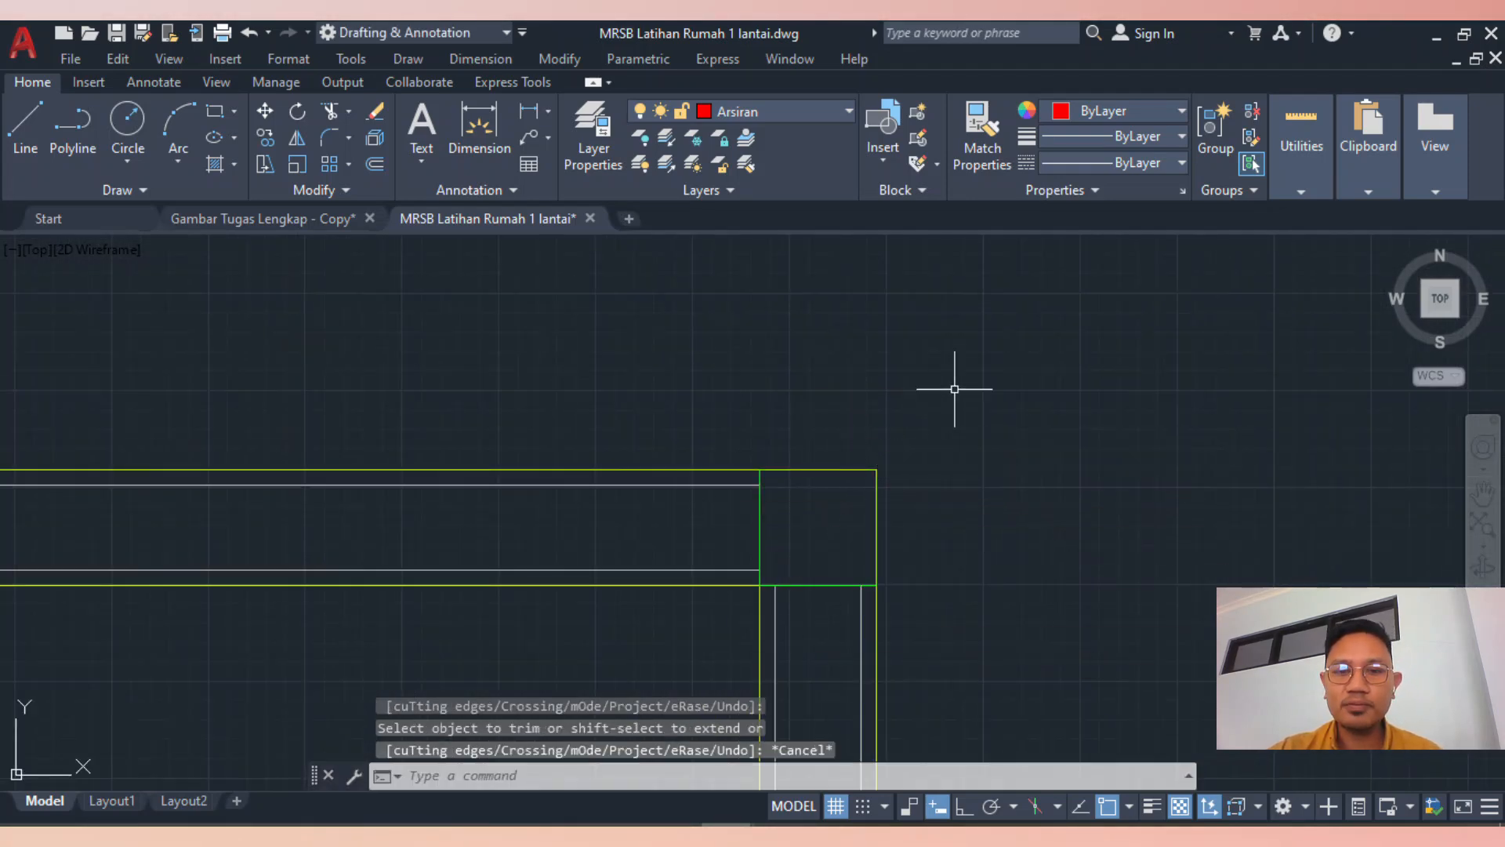
{"action": "scroll", "coordinate": [1019, 369], "scroll_direction": "down", "scroll_amount": 3}
{"action": "scroll", "coordinate": [533, 639], "scroll_direction": "up", "scroll_amount": 4}
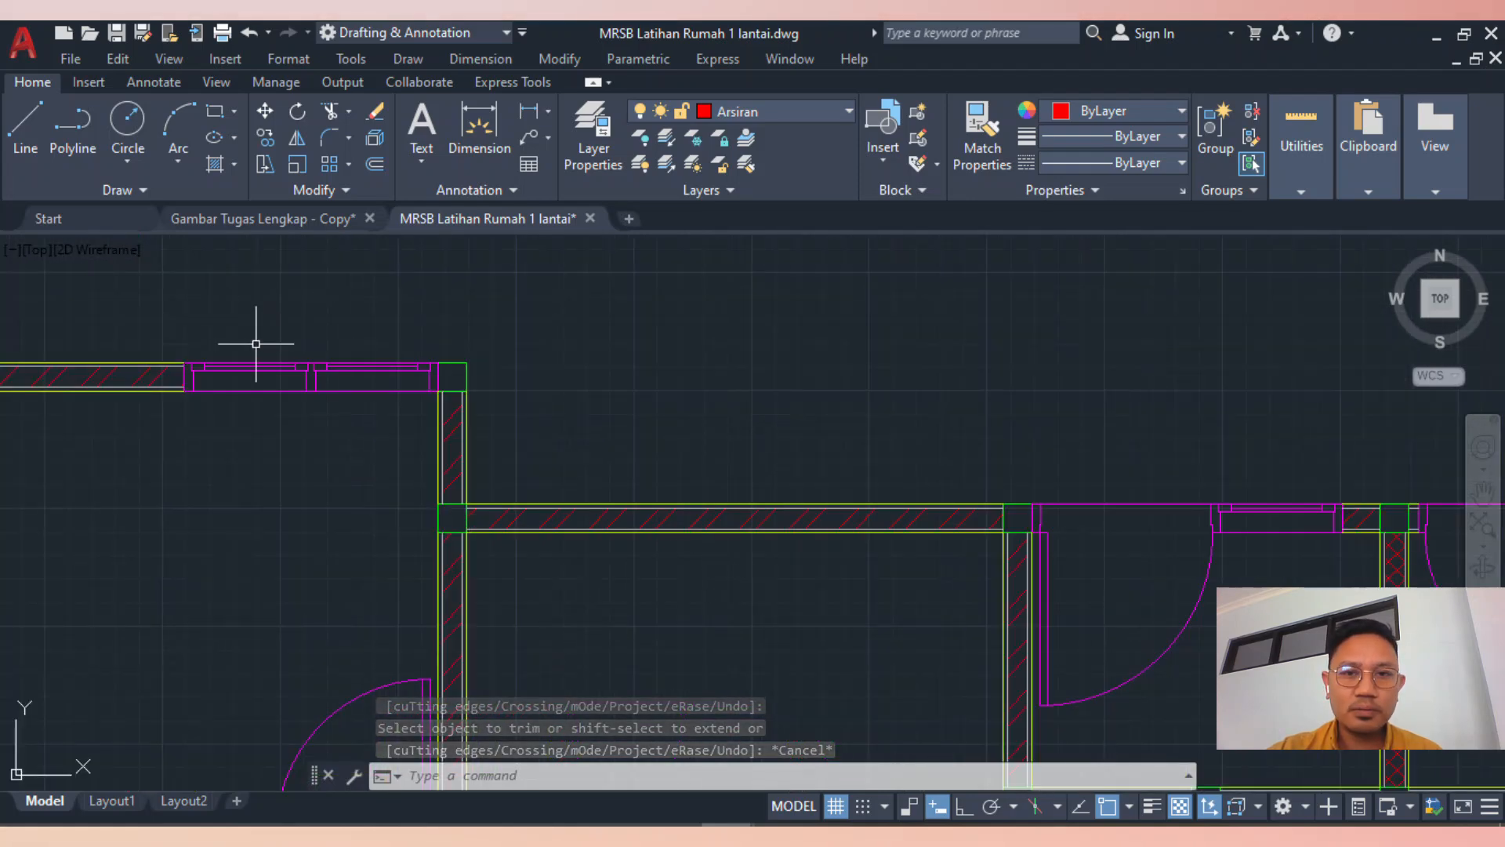
{"action": "scroll", "coordinate": [263, 352], "scroll_direction": "up", "scroll_amount": 2}
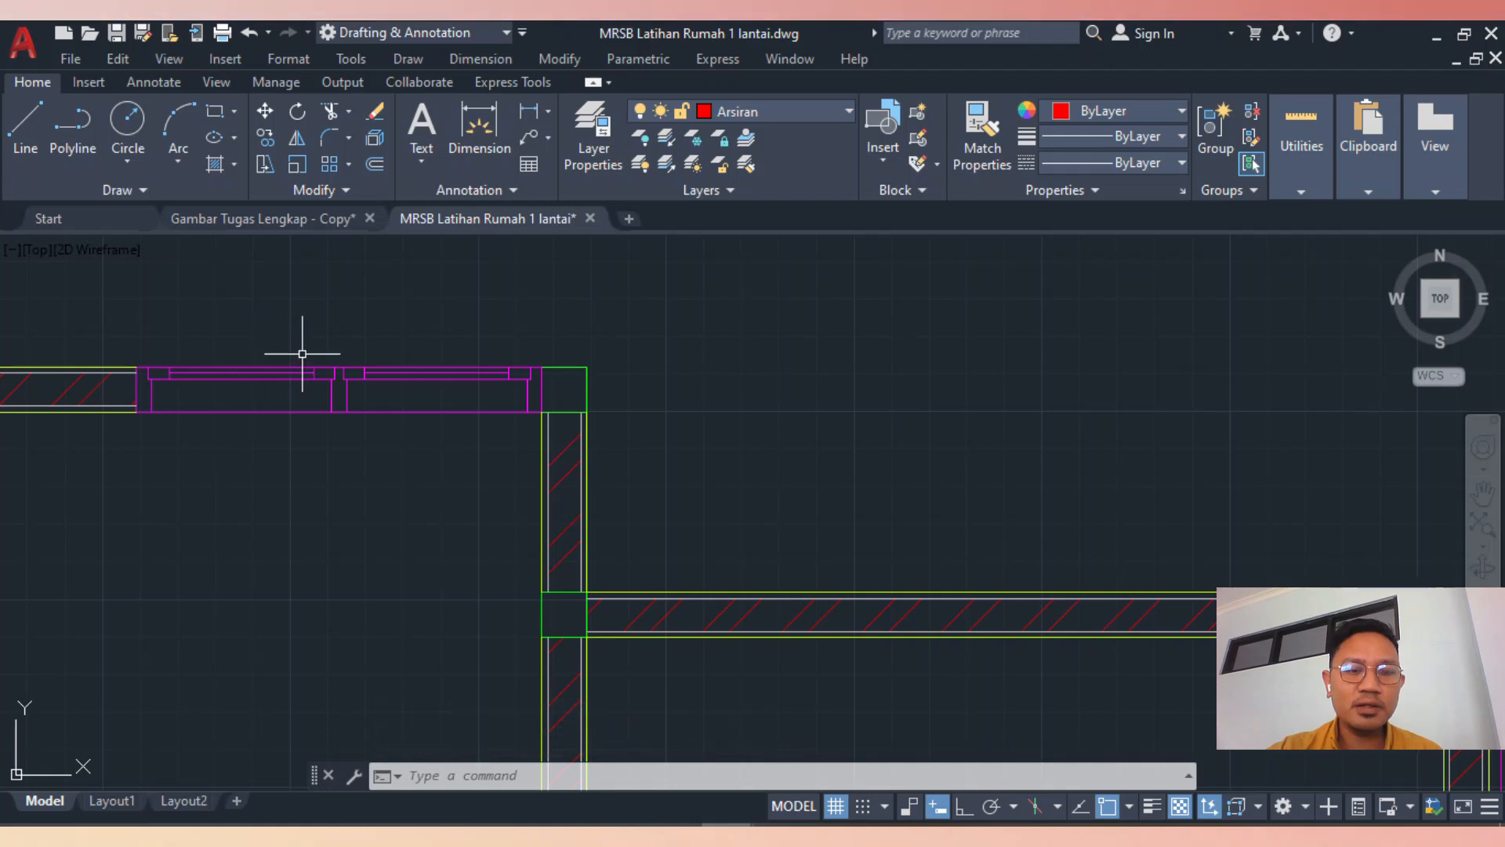
{"action": "scroll", "coordinate": [400, 348], "scroll_direction": "down", "scroll_amount": 2}
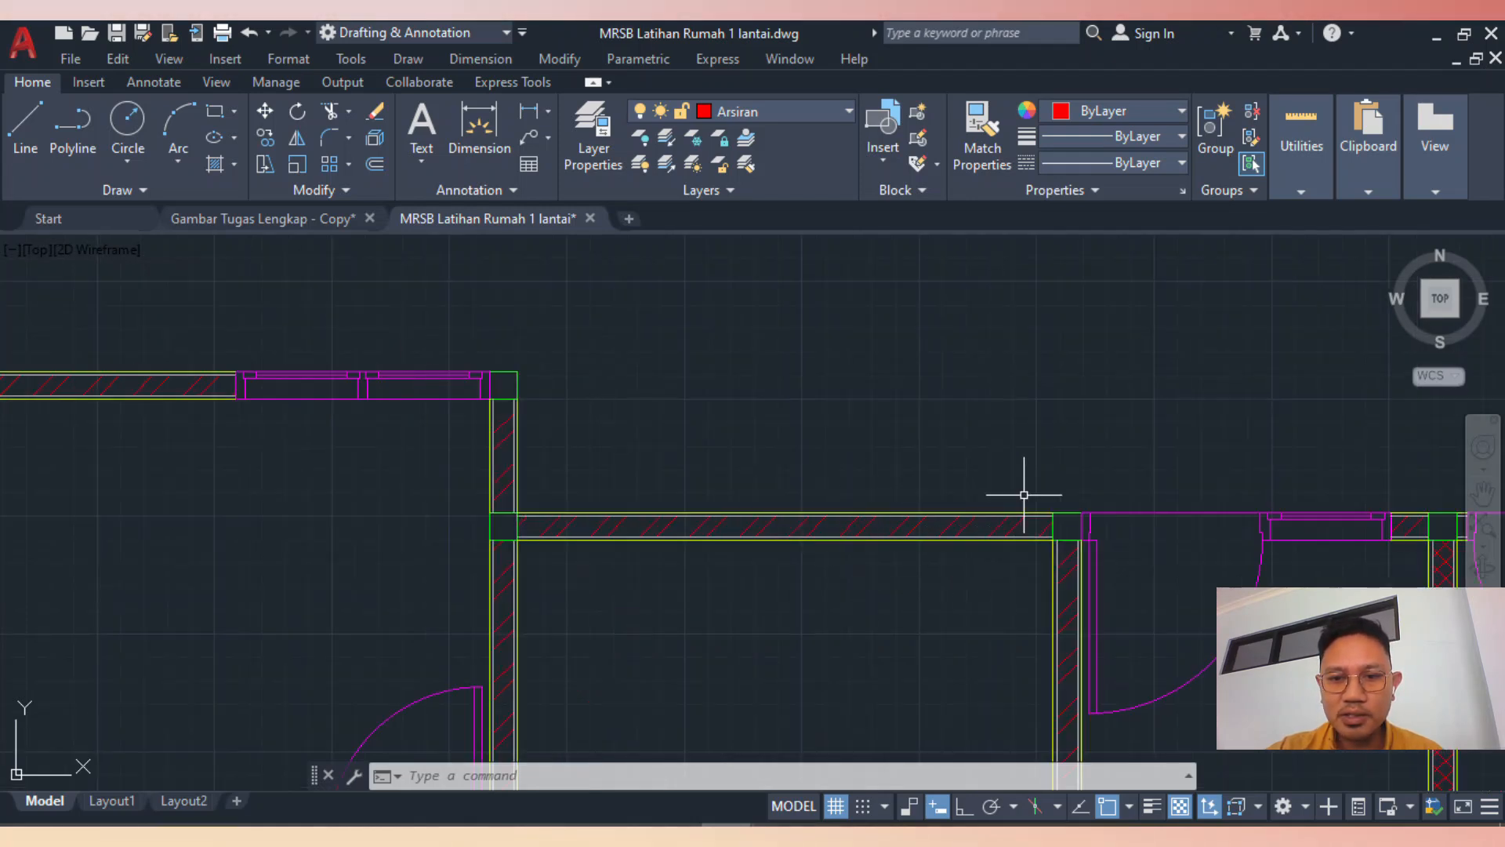
{"action": "scroll", "coordinate": [541, 400], "scroll_direction": "up", "scroll_amount": 3}
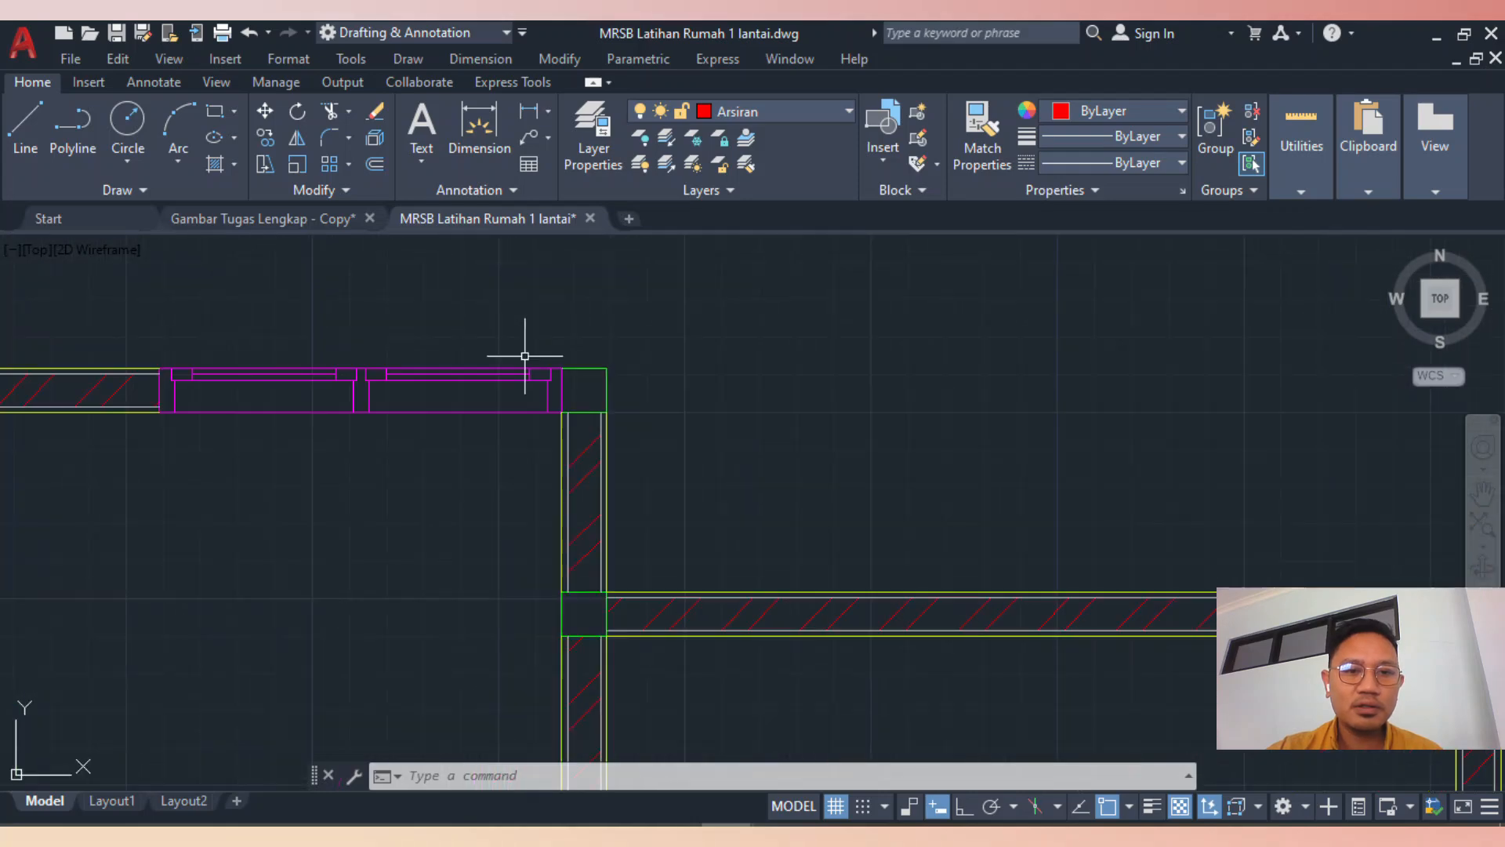
{"action": "type", "text": "l"}
{"action": "key", "text": "Return"}
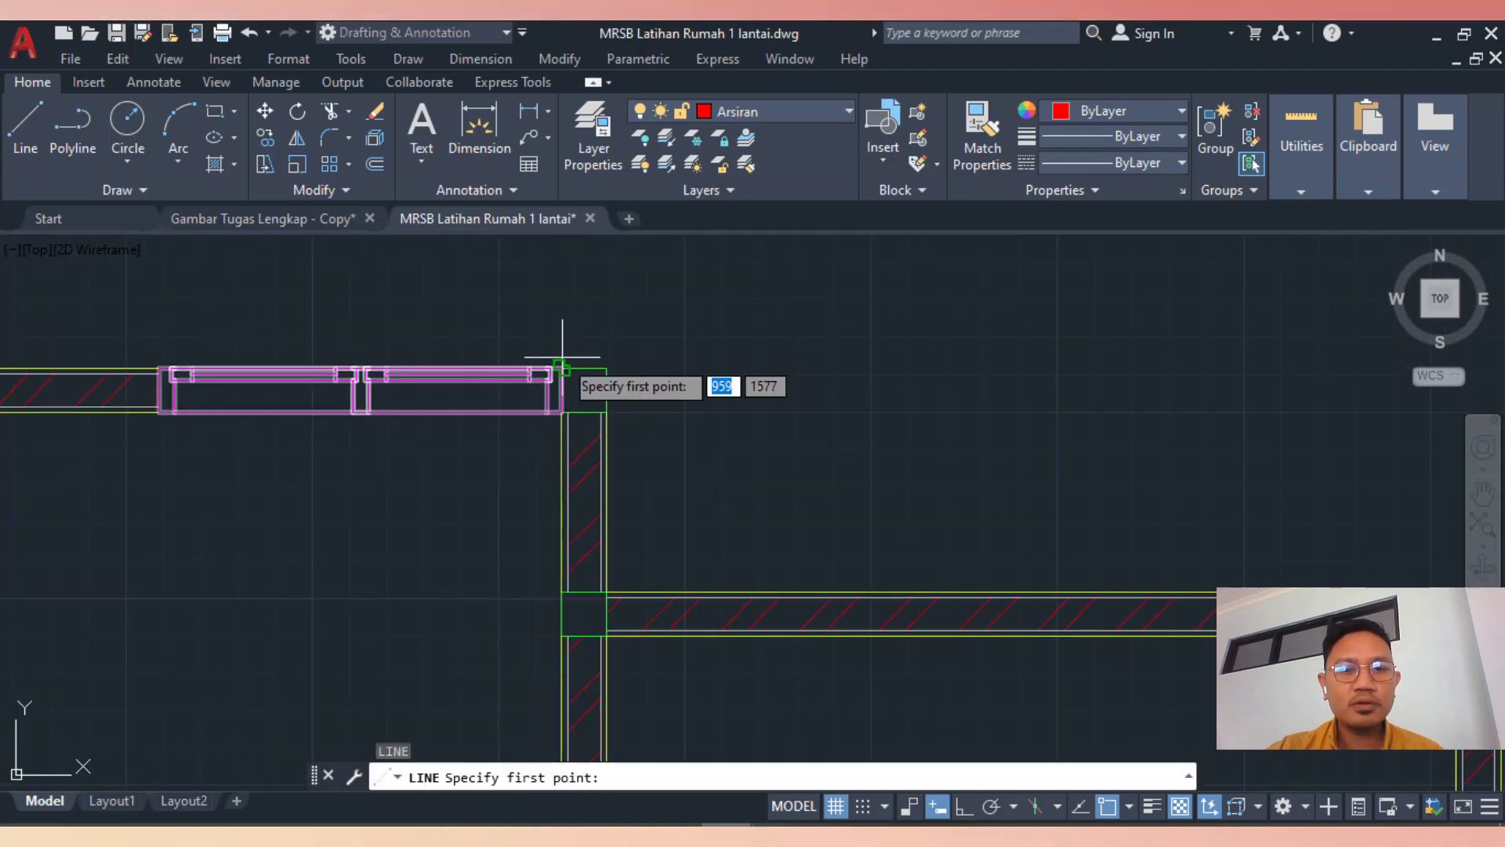
{"action": "scroll", "coordinate": [558, 368], "scroll_direction": "up", "scroll_amount": 3}
{"action": "left_click", "coordinate": [557, 385]}
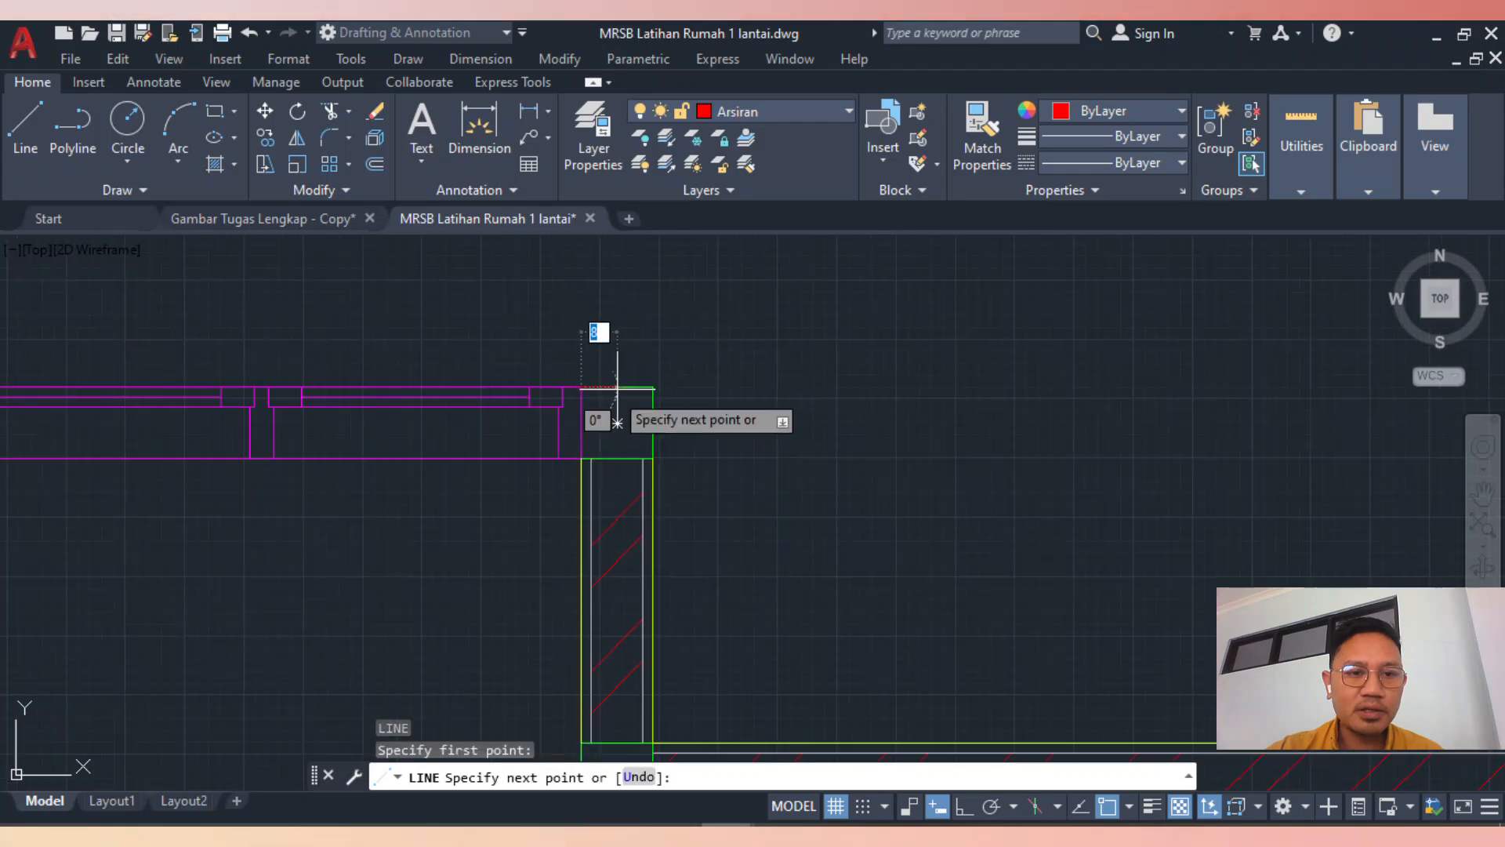
{"action": "scroll", "coordinate": [549, 376], "scroll_direction": "down", "scroll_amount": 3}
{"action": "scroll", "coordinate": [470, 387], "scroll_direction": "up", "scroll_amount": 4}
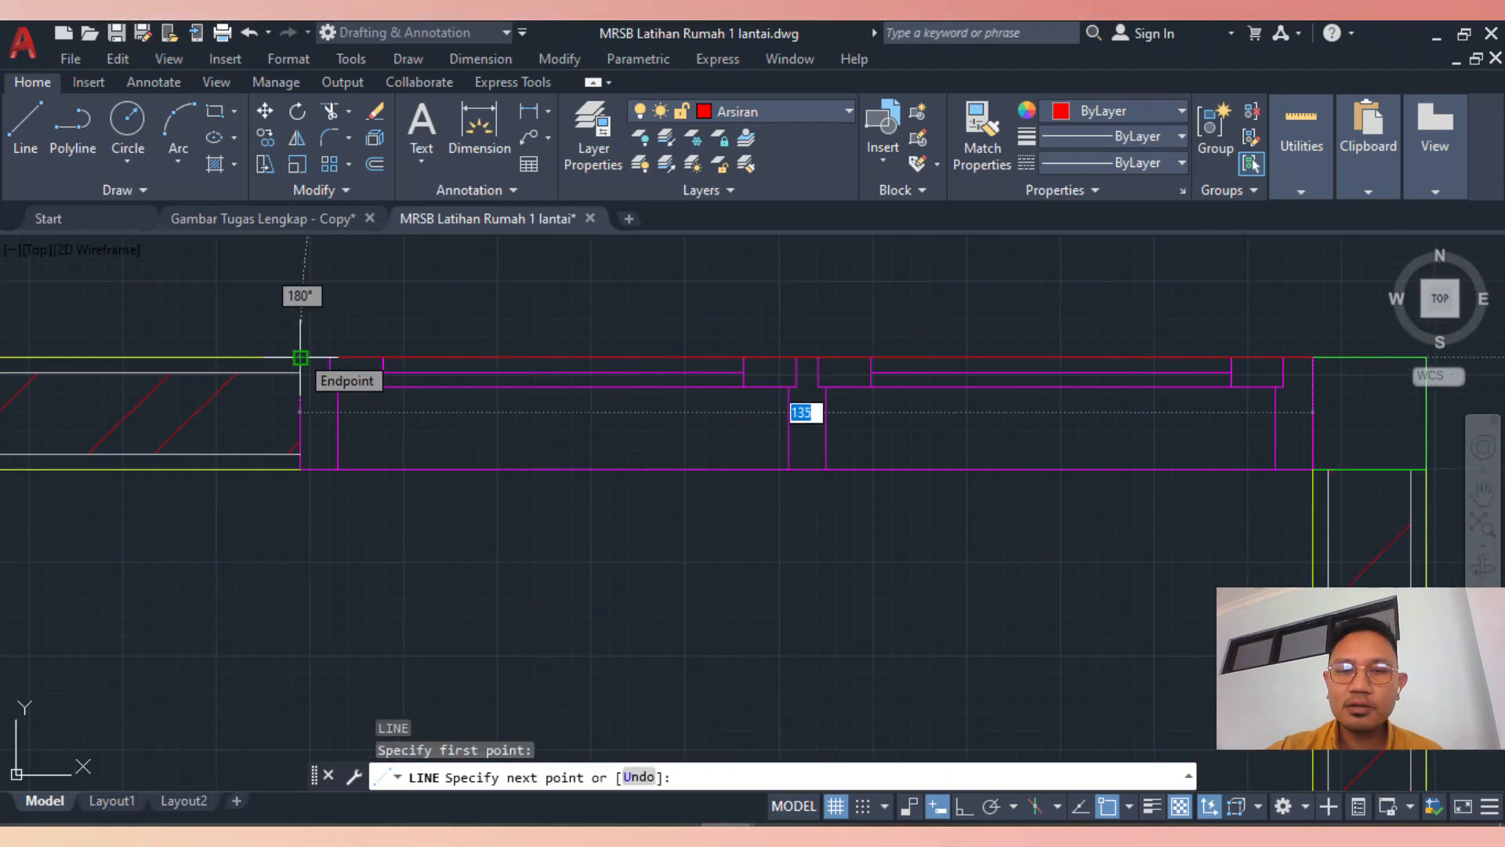
{"action": "key", "text": "Escape"}
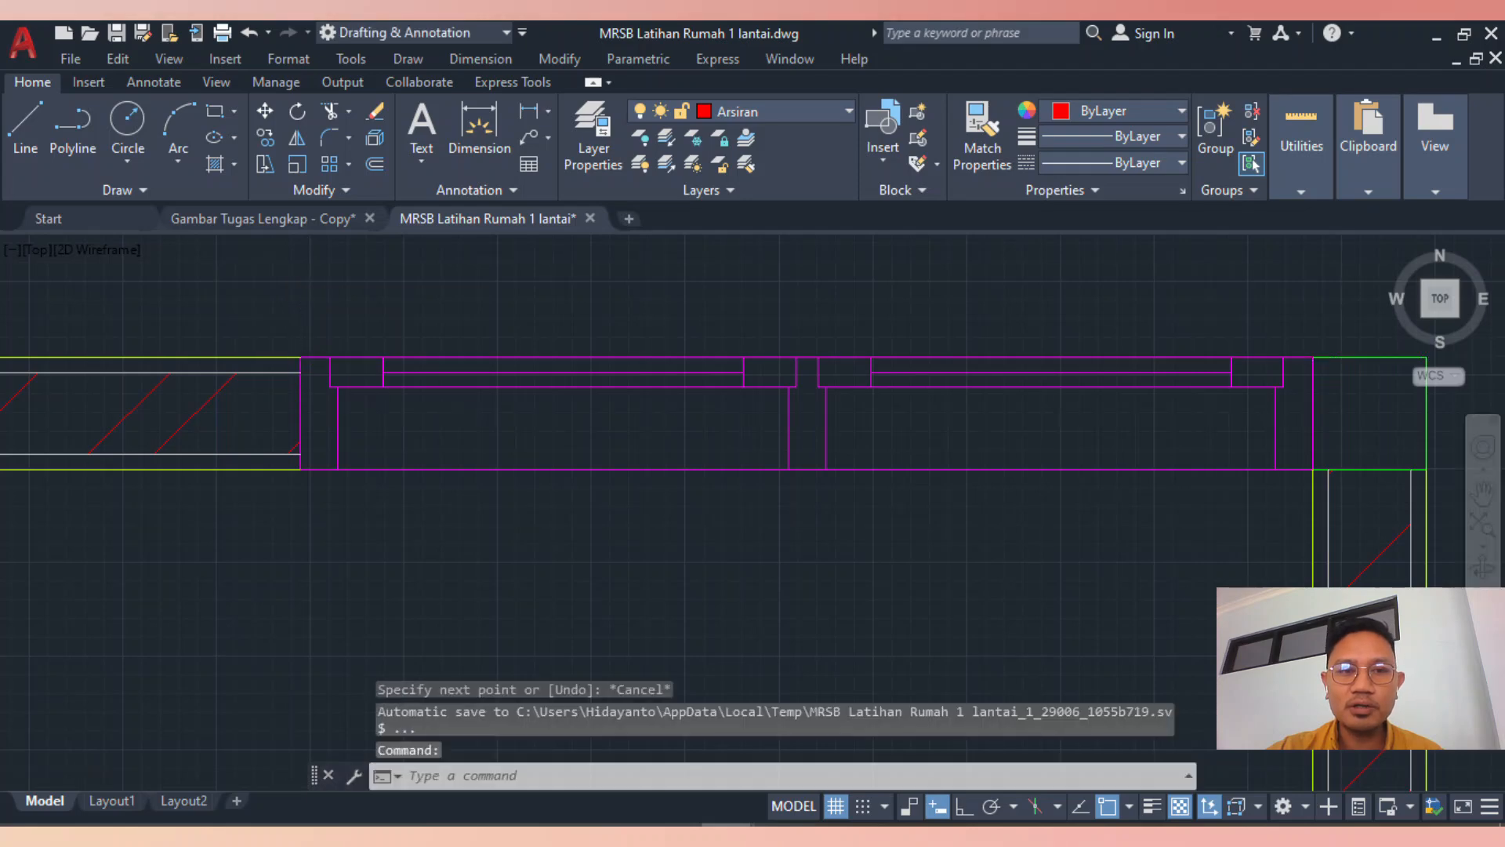
Draw a 135-unit horizontal line leftward from the column at the middle rear wall's right end, plus a vertical line down across the wall
{"action": "scroll", "coordinate": [329, 360], "scroll_direction": "down", "scroll_amount": 3}
{"action": "scroll", "coordinate": [1060, 492], "scroll_direction": "up", "scroll_amount": 2}
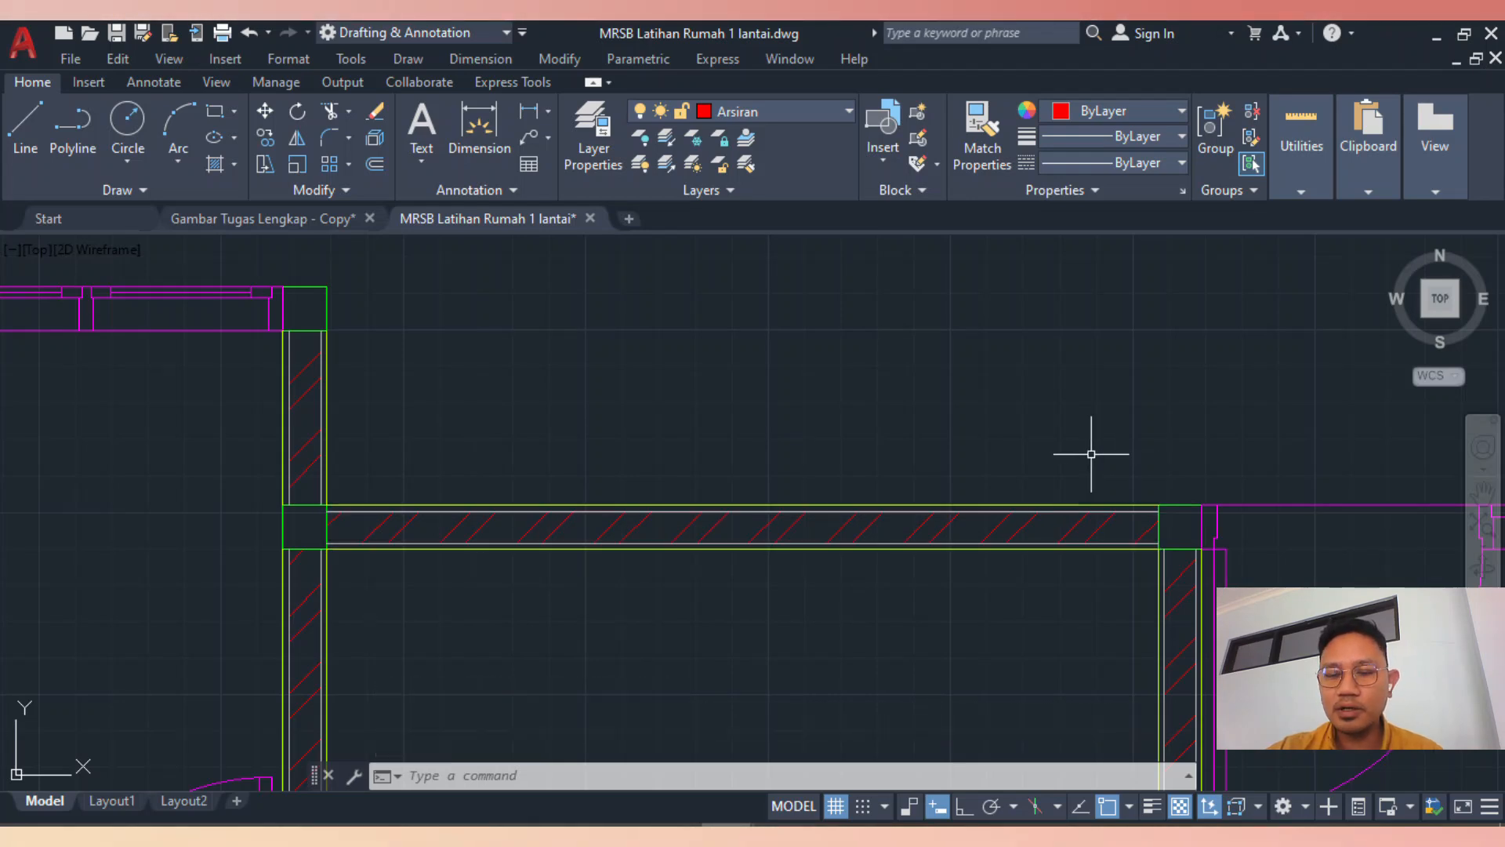
{"action": "type", "text": "L"}
{"action": "key", "text": "Return"}
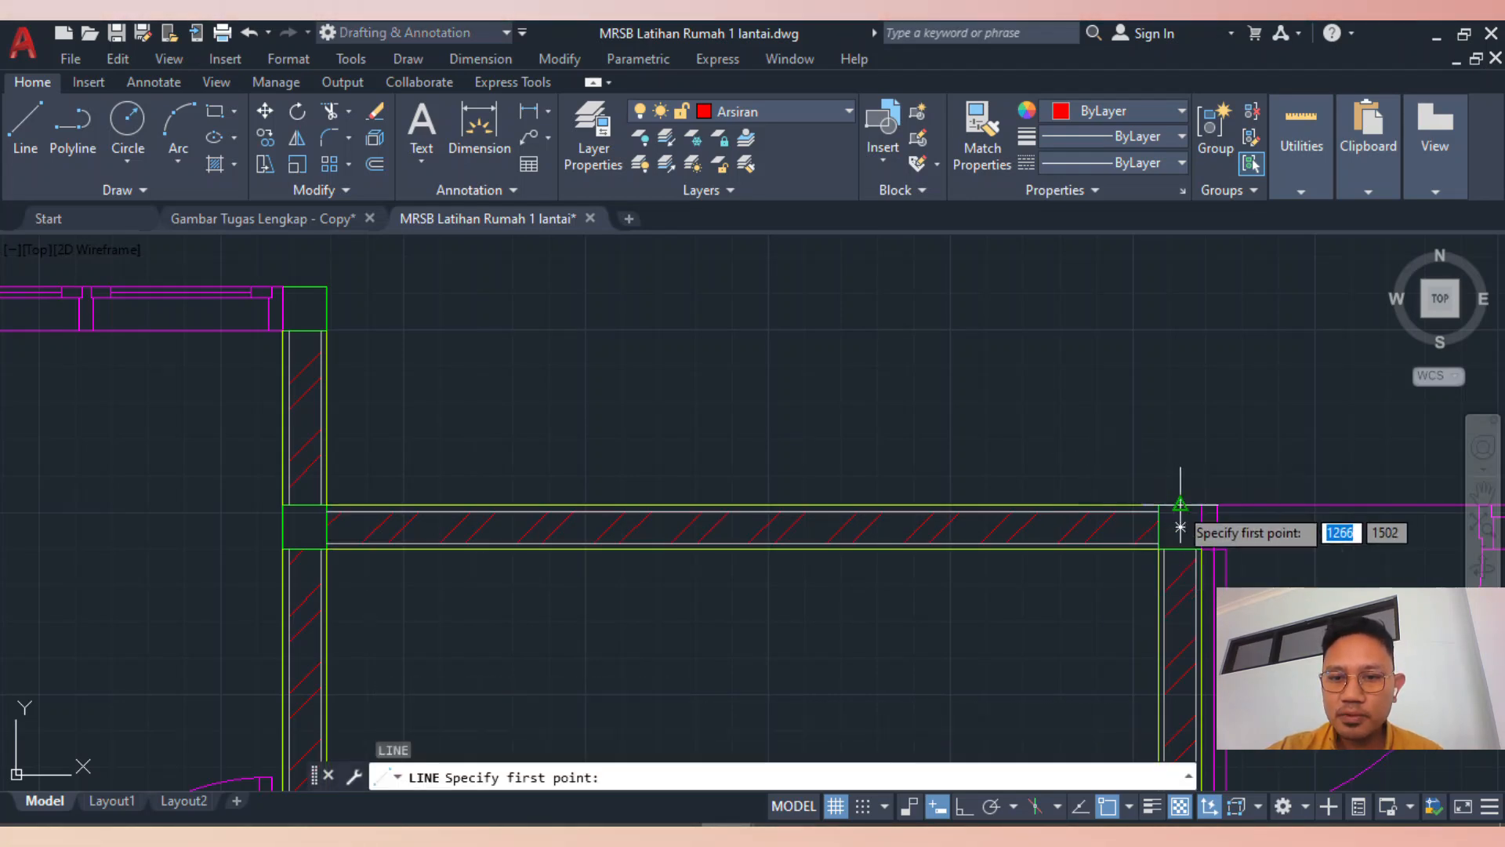
{"action": "scroll", "coordinate": [1176, 495], "scroll_direction": "up", "scroll_amount": 4}
{"action": "left_click", "coordinate": [1126, 505]}
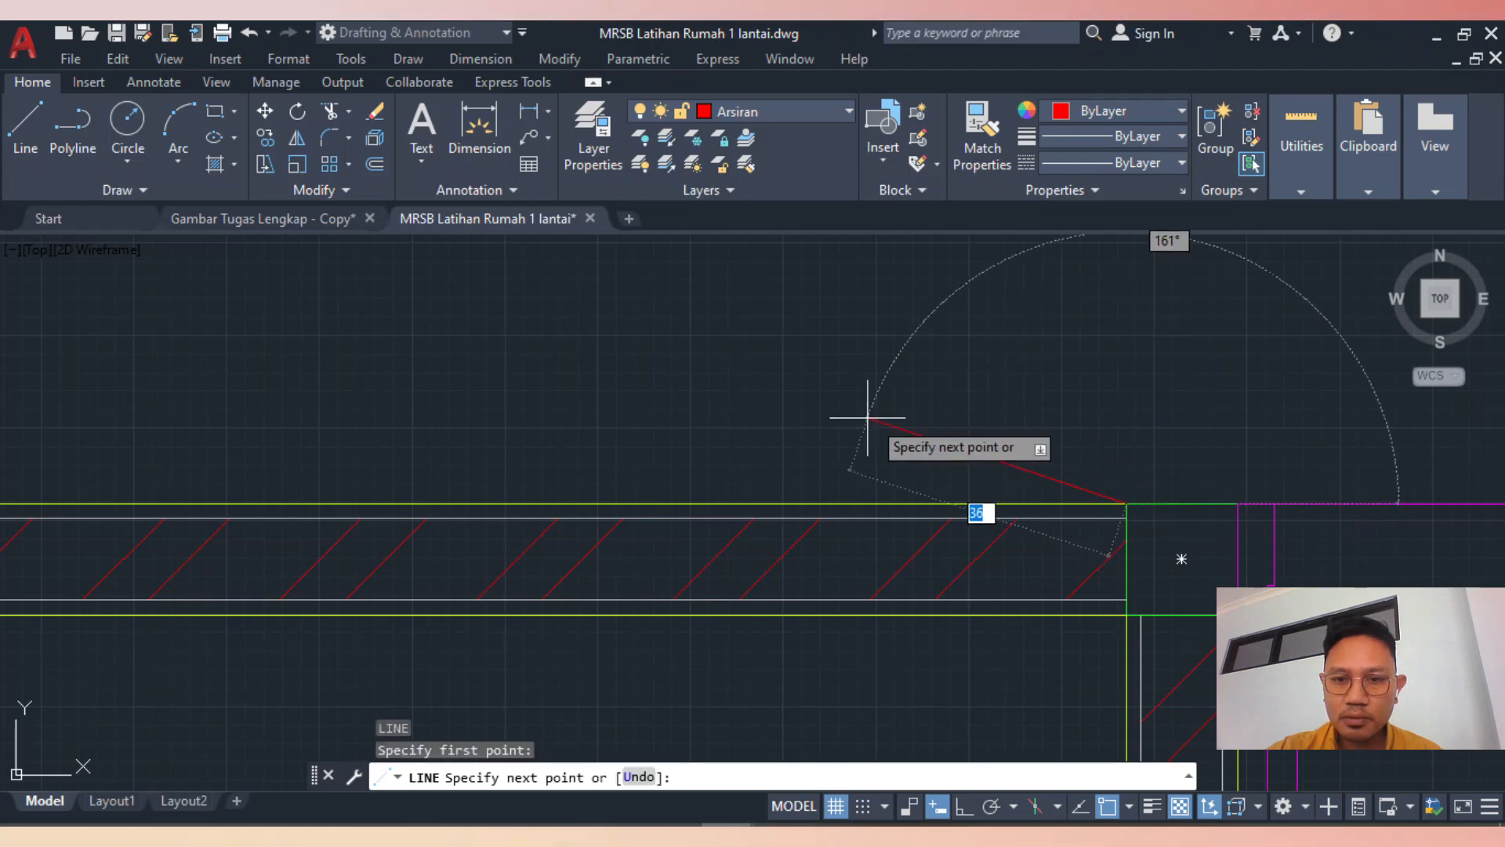
{"action": "key", "text": "F8"}
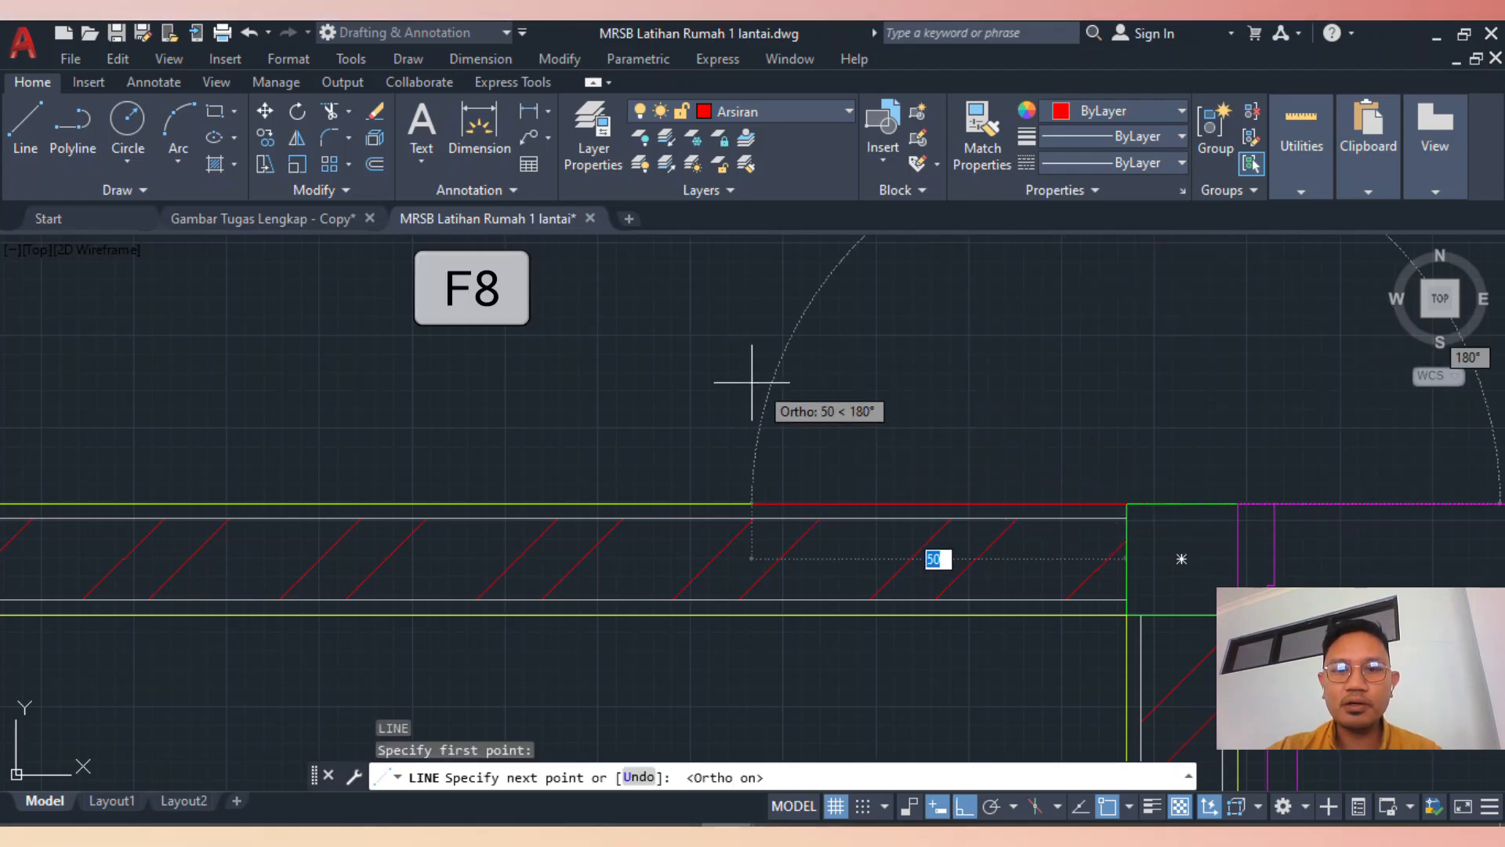
{"action": "scroll", "coordinate": [699, 366], "scroll_direction": "down", "scroll_amount": 4}
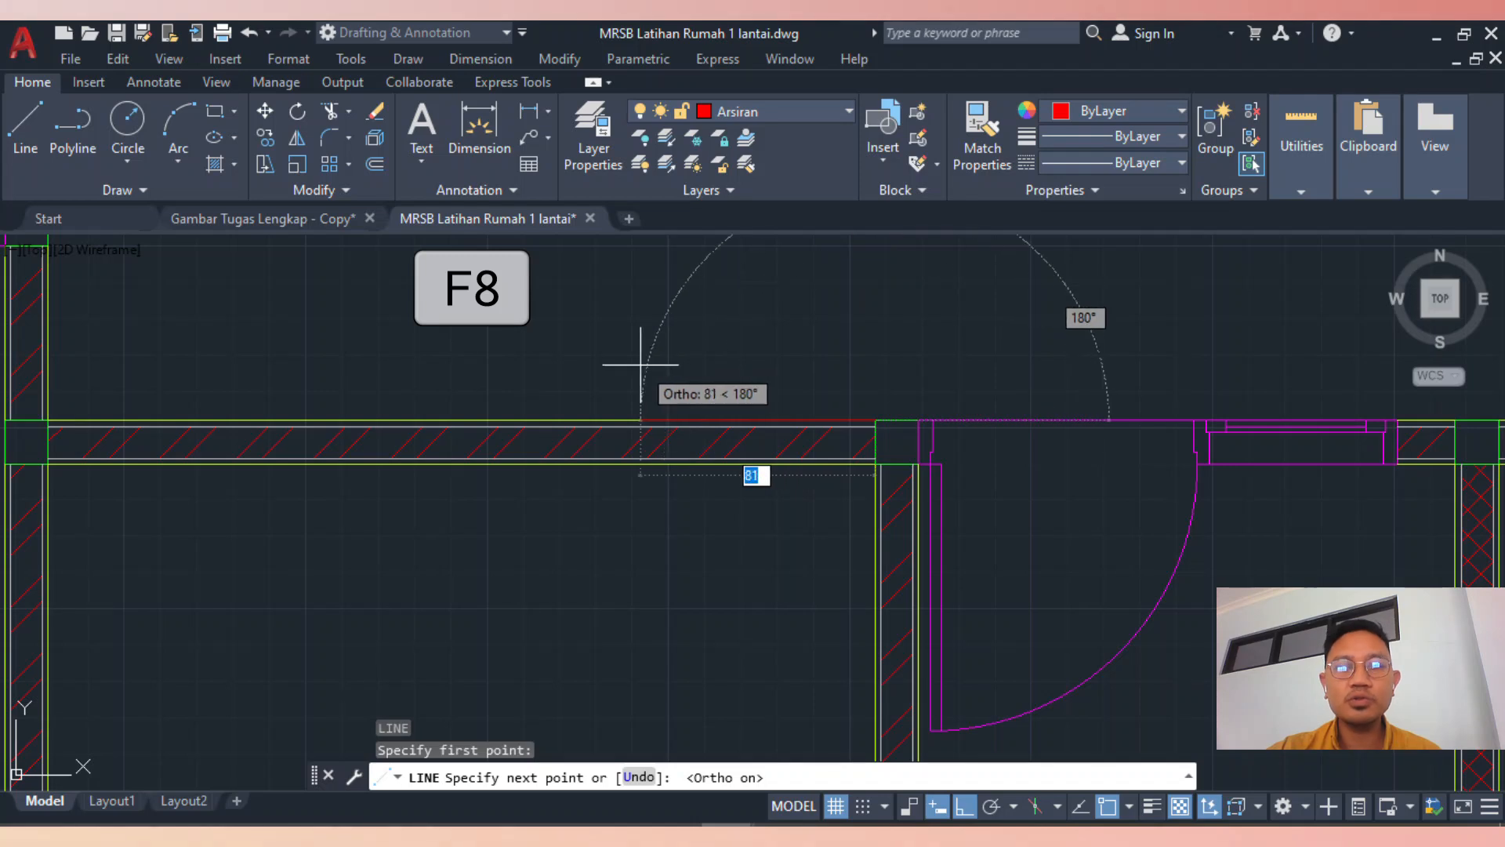
{"action": "type", "text": "13"}
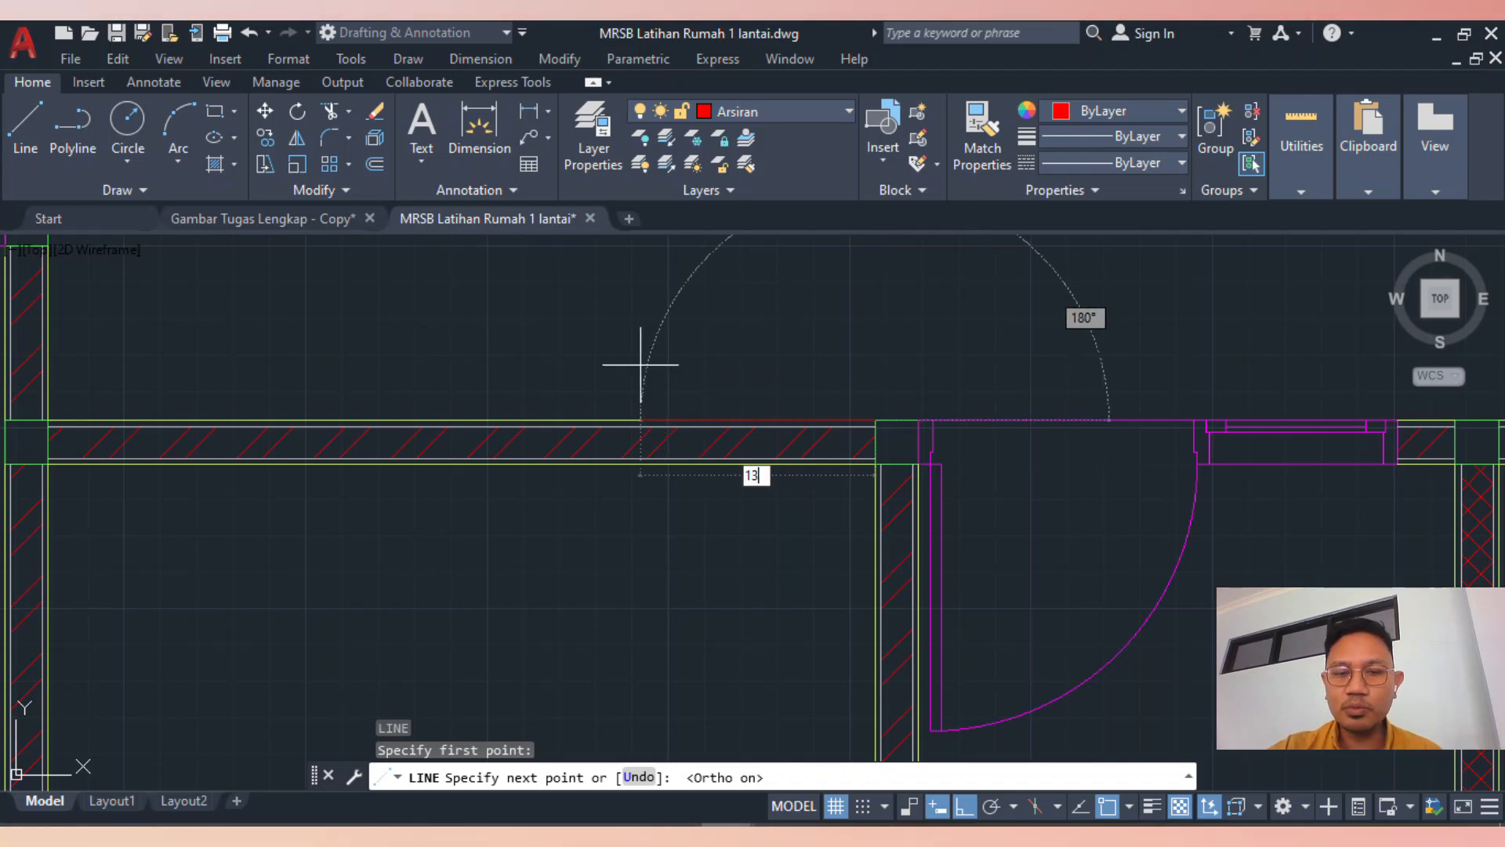
{"action": "type", "text": "5"}
{"action": "key", "text": "Return"}
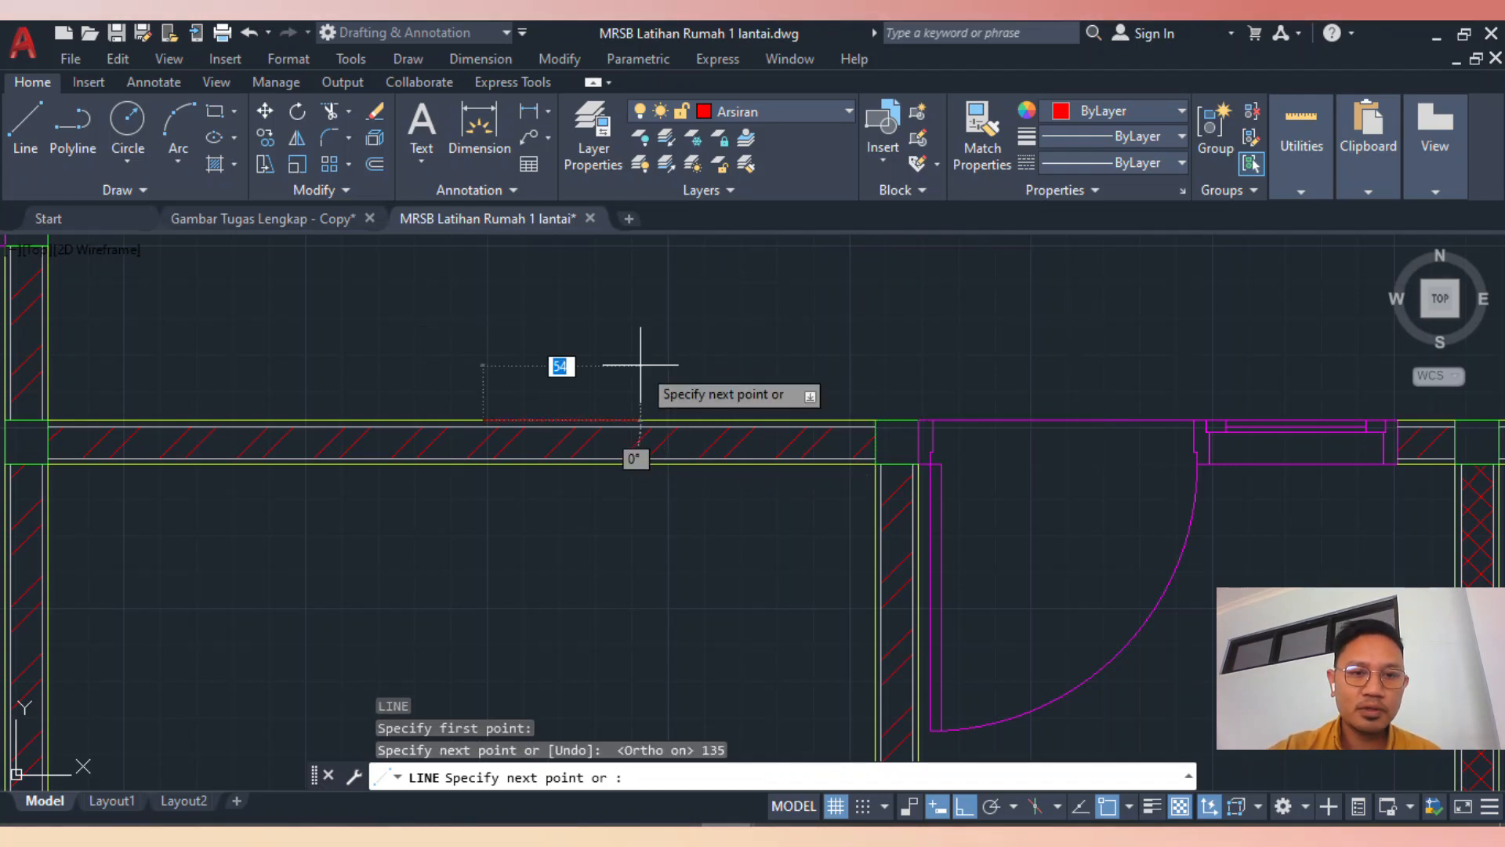
{"action": "left_click", "coordinate": [483, 538]}
{"action": "key", "text": "Escape"}
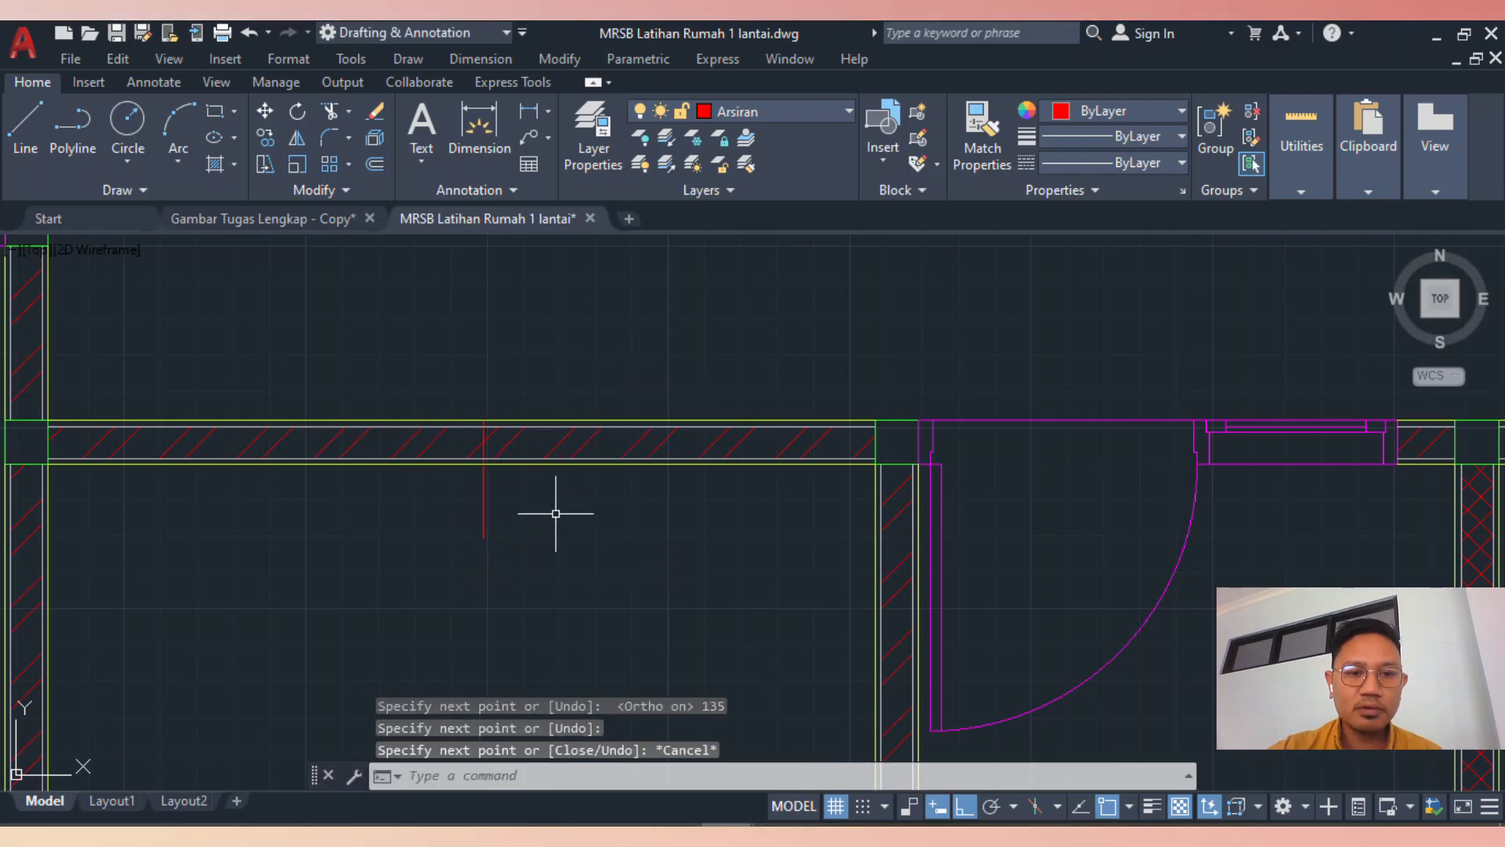
Trim the middle rear wall's lines and hatch between the vertical guide line and the right-hand column to form the window opening
{"action": "scroll", "coordinate": [502, 459], "scroll_direction": "up", "scroll_amount": 2}
{"action": "scroll", "coordinate": [503, 458], "scroll_direction": "up", "scroll_amount": 1}
{"action": "scroll", "coordinate": [624, 382], "scroll_direction": "down", "scroll_amount": 2}
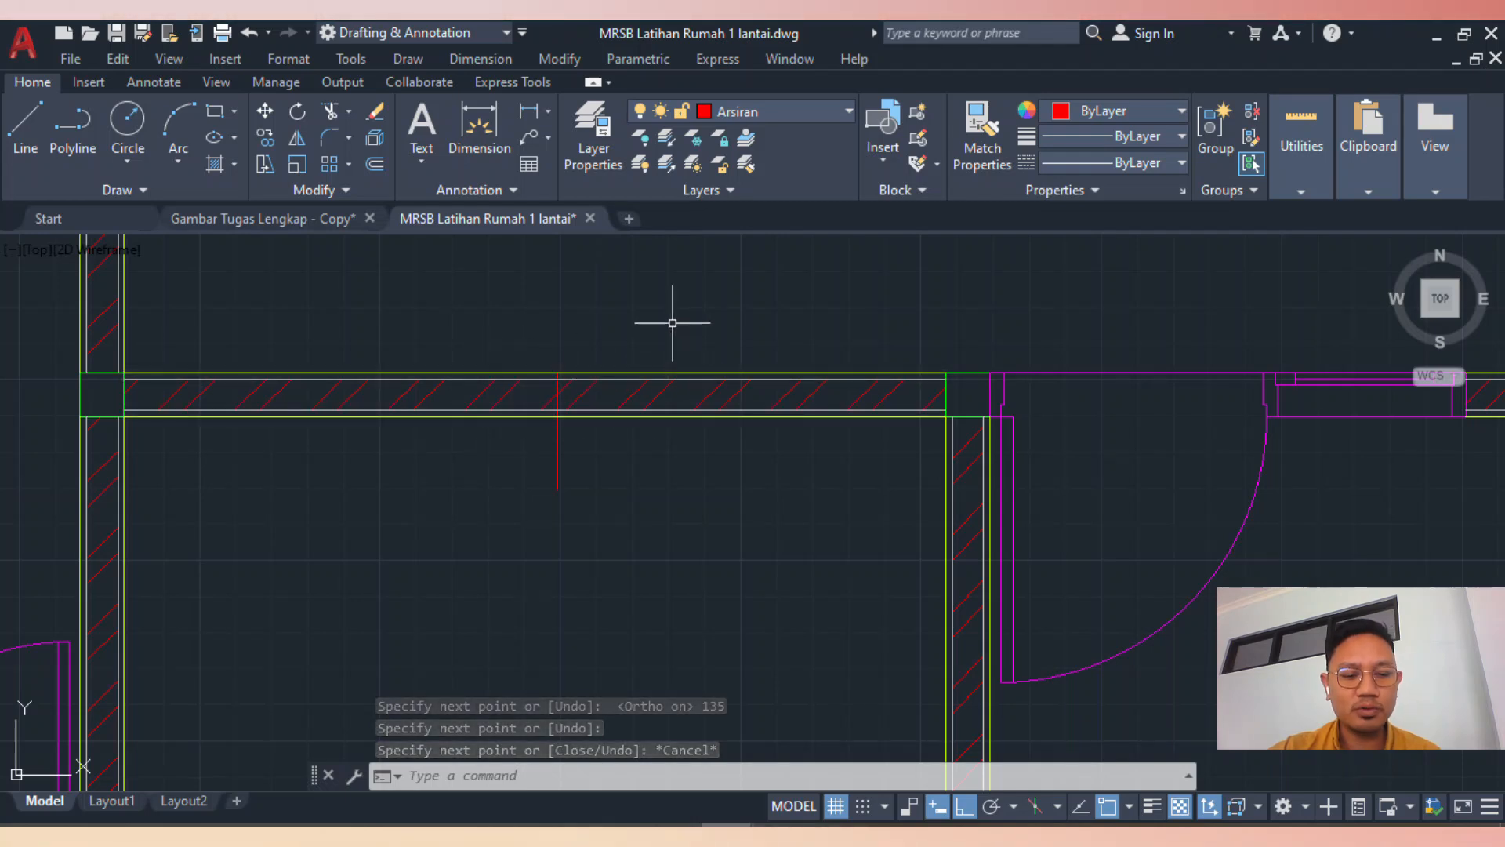
{"action": "type", "text": "t"}
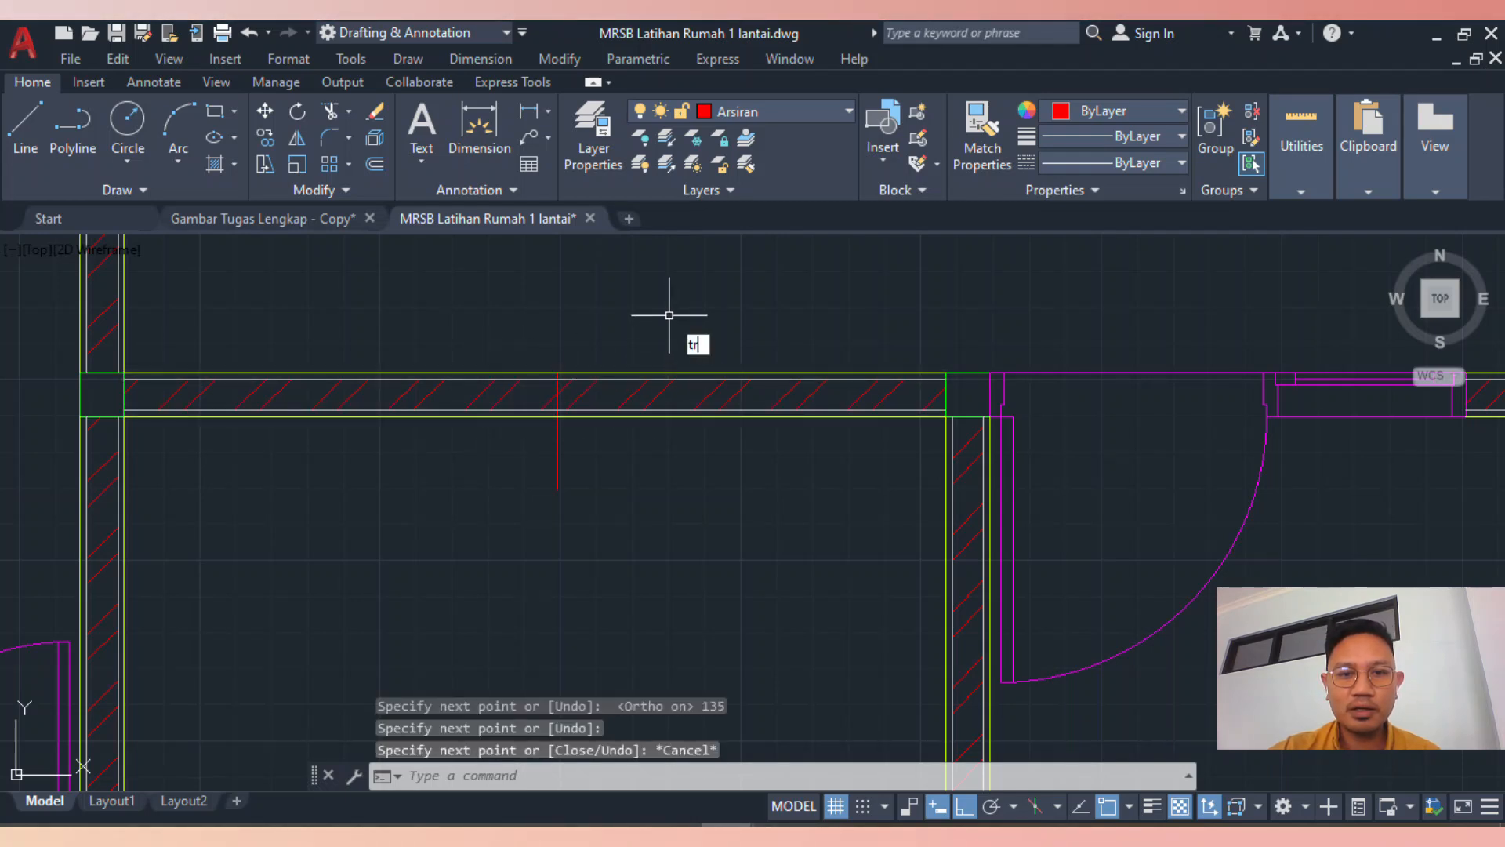
{"action": "type", "text": "r"}
{"action": "key", "text": "Return"}
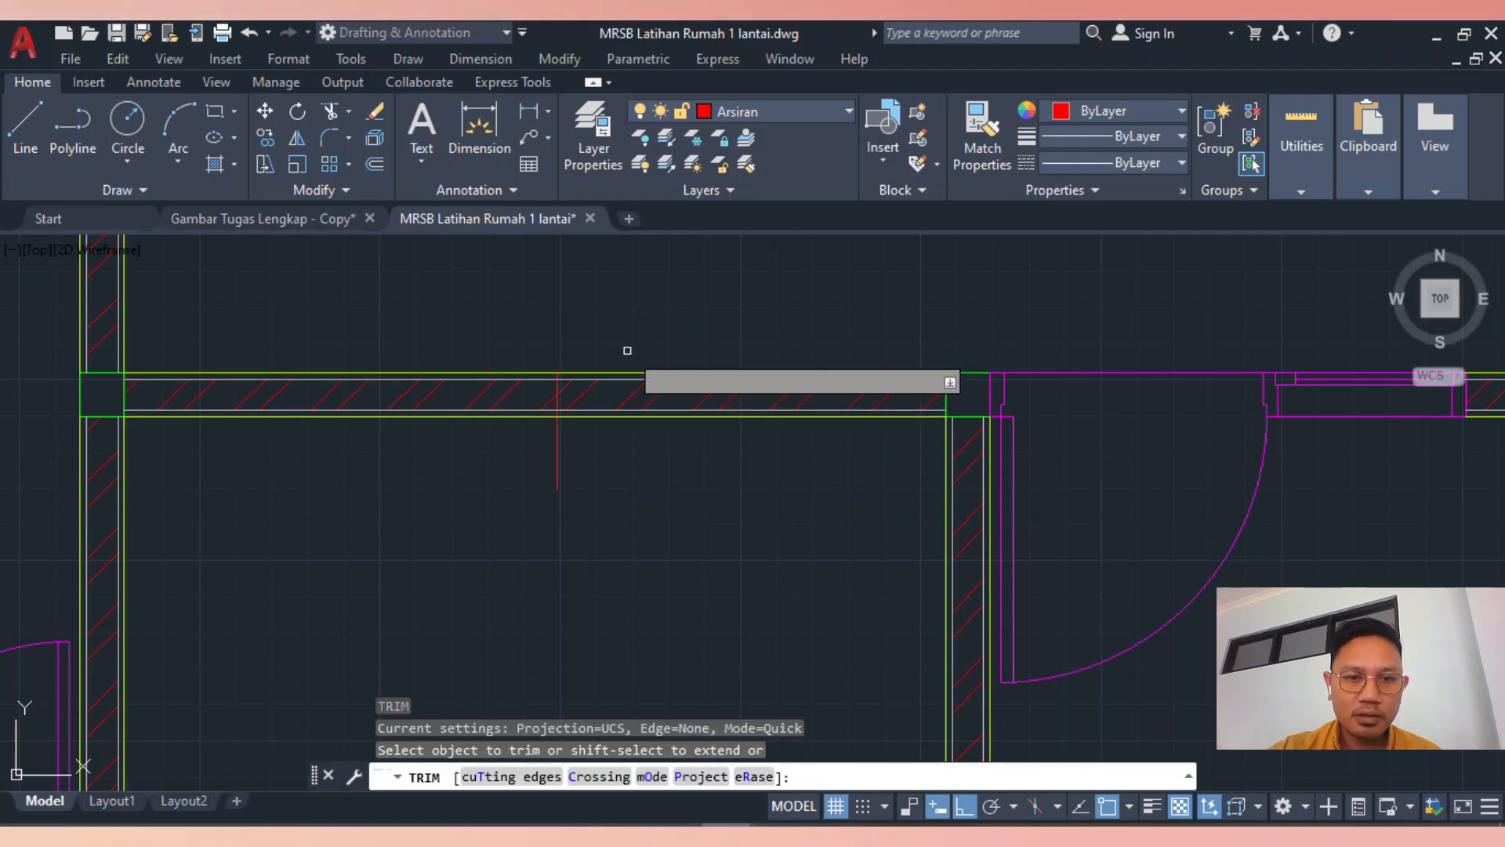
{"action": "mouse_move", "coordinate": [627, 351]}
{"action": "left_mouse_down"}
{"action": "mouse_move", "coordinate": [608, 437]}
{"action": "mouse_move", "coordinate": [625, 441]}
{"action": "mouse_move", "coordinate": [617, 384]}
{"action": "left_mouse_up"}
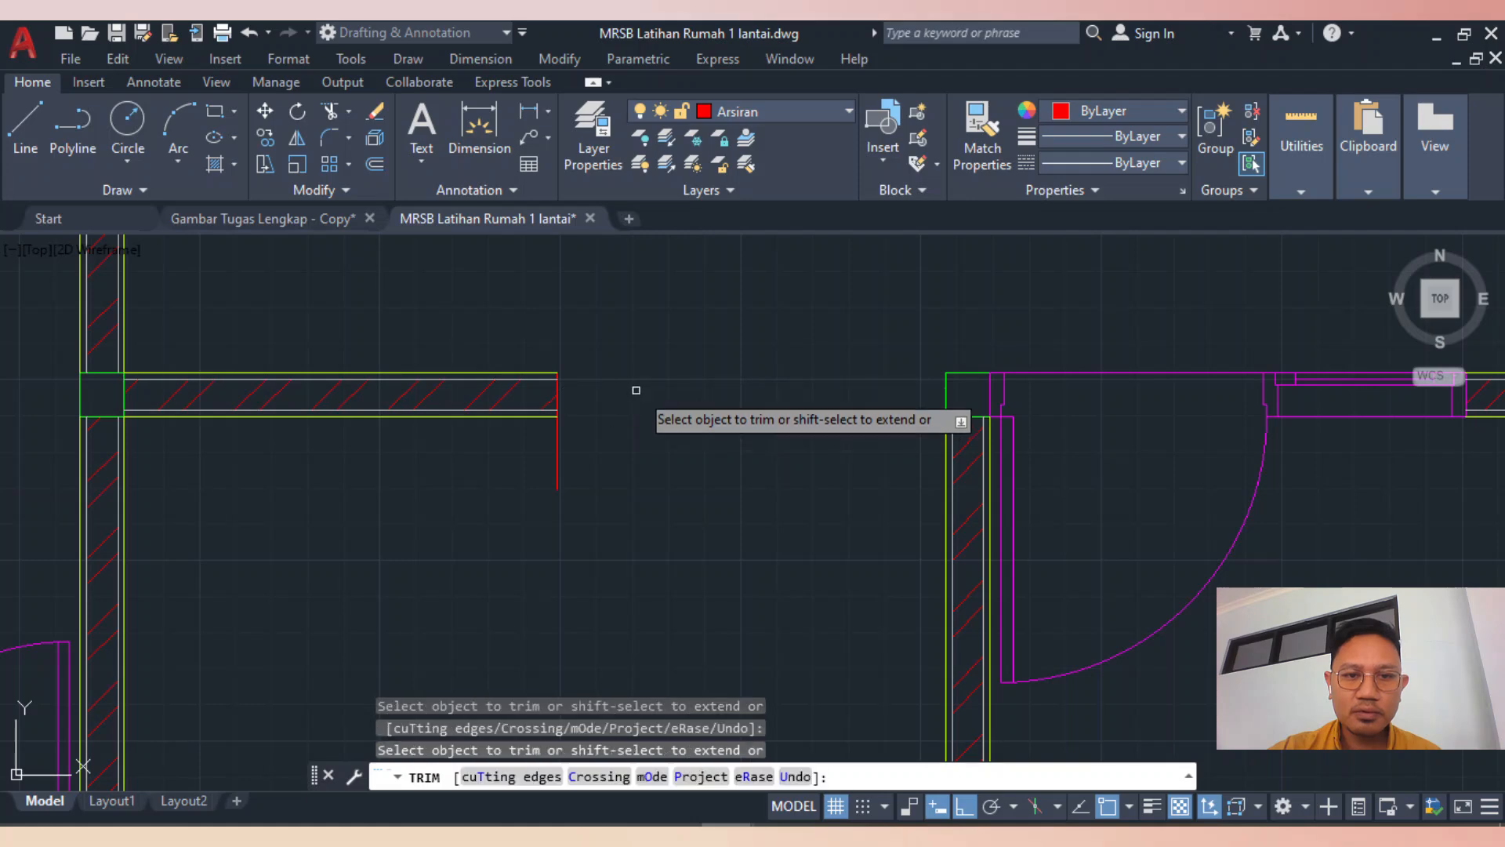
{"action": "key", "text": "Escape"}
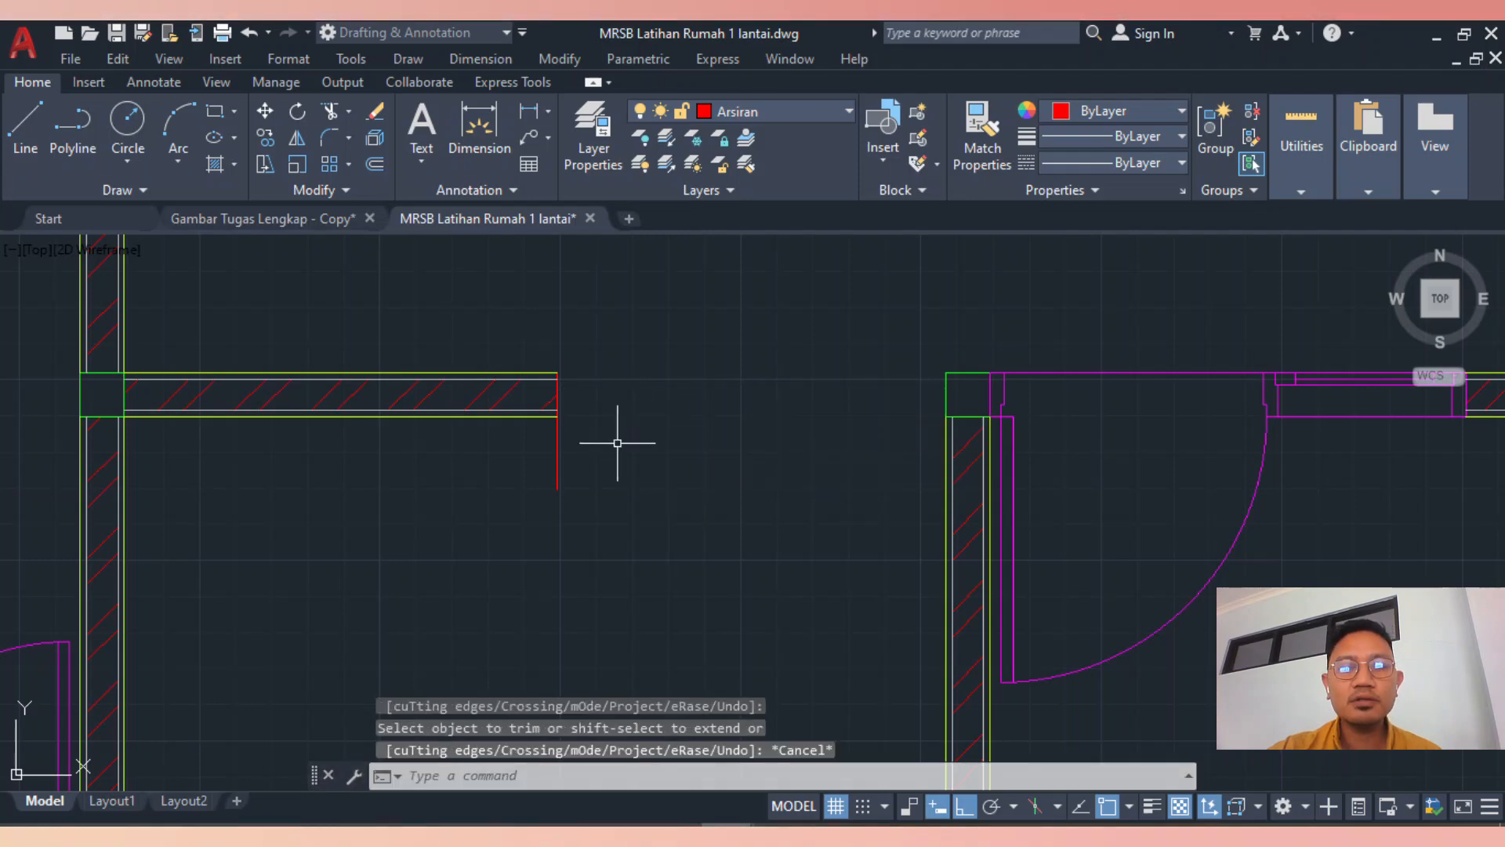
Copy the upper-left room's double window into the new rear wall opening, aligning its top-right corner with the column's top-left corner
{"action": "scroll", "coordinate": [587, 458], "scroll_direction": "down", "scroll_amount": 3}
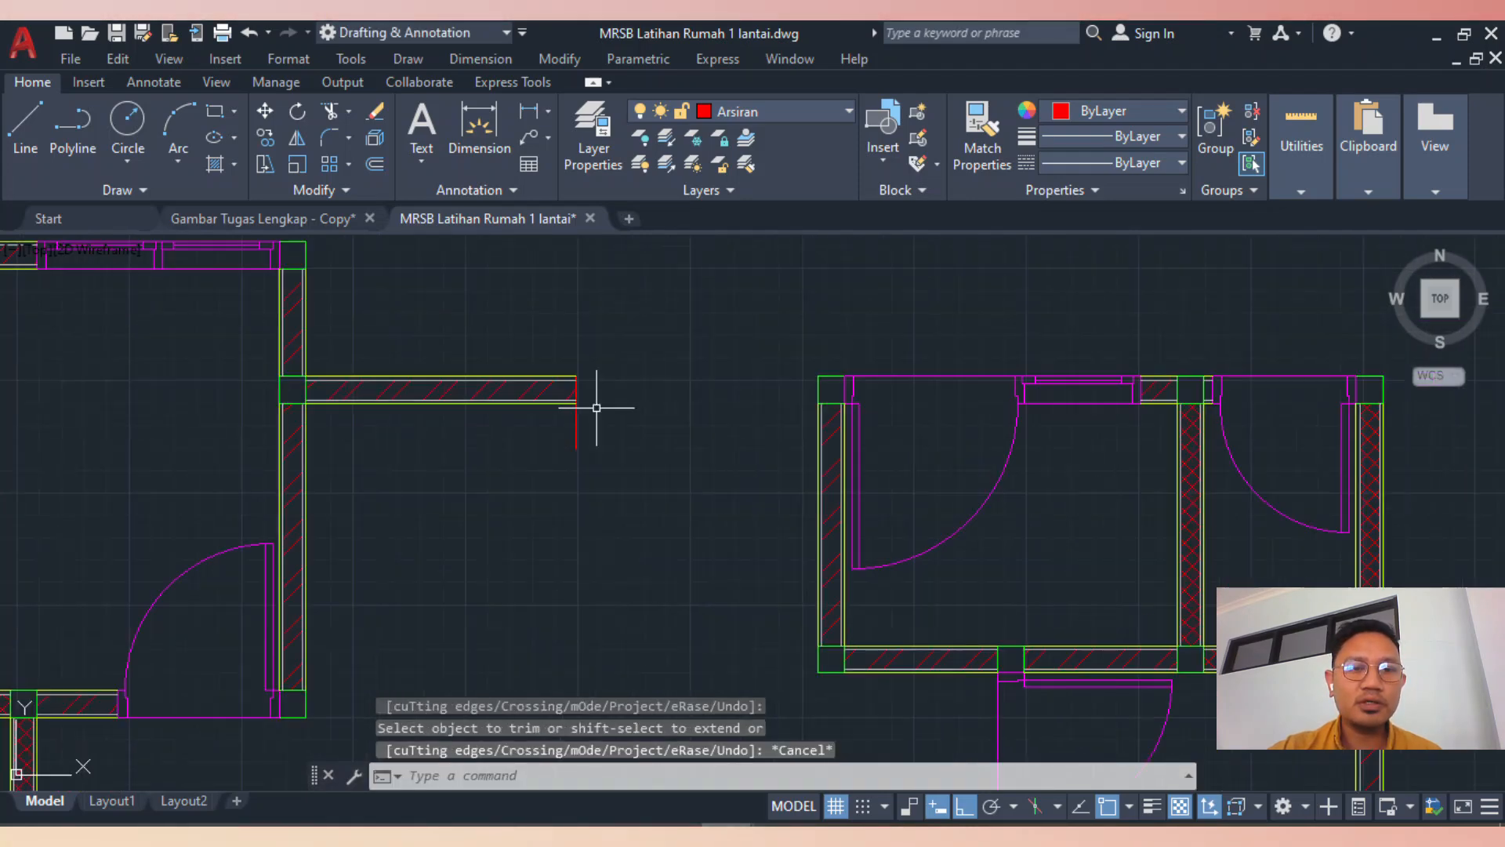
{"action": "scroll", "coordinate": [261, 269], "scroll_direction": "up", "scroll_amount": 1}
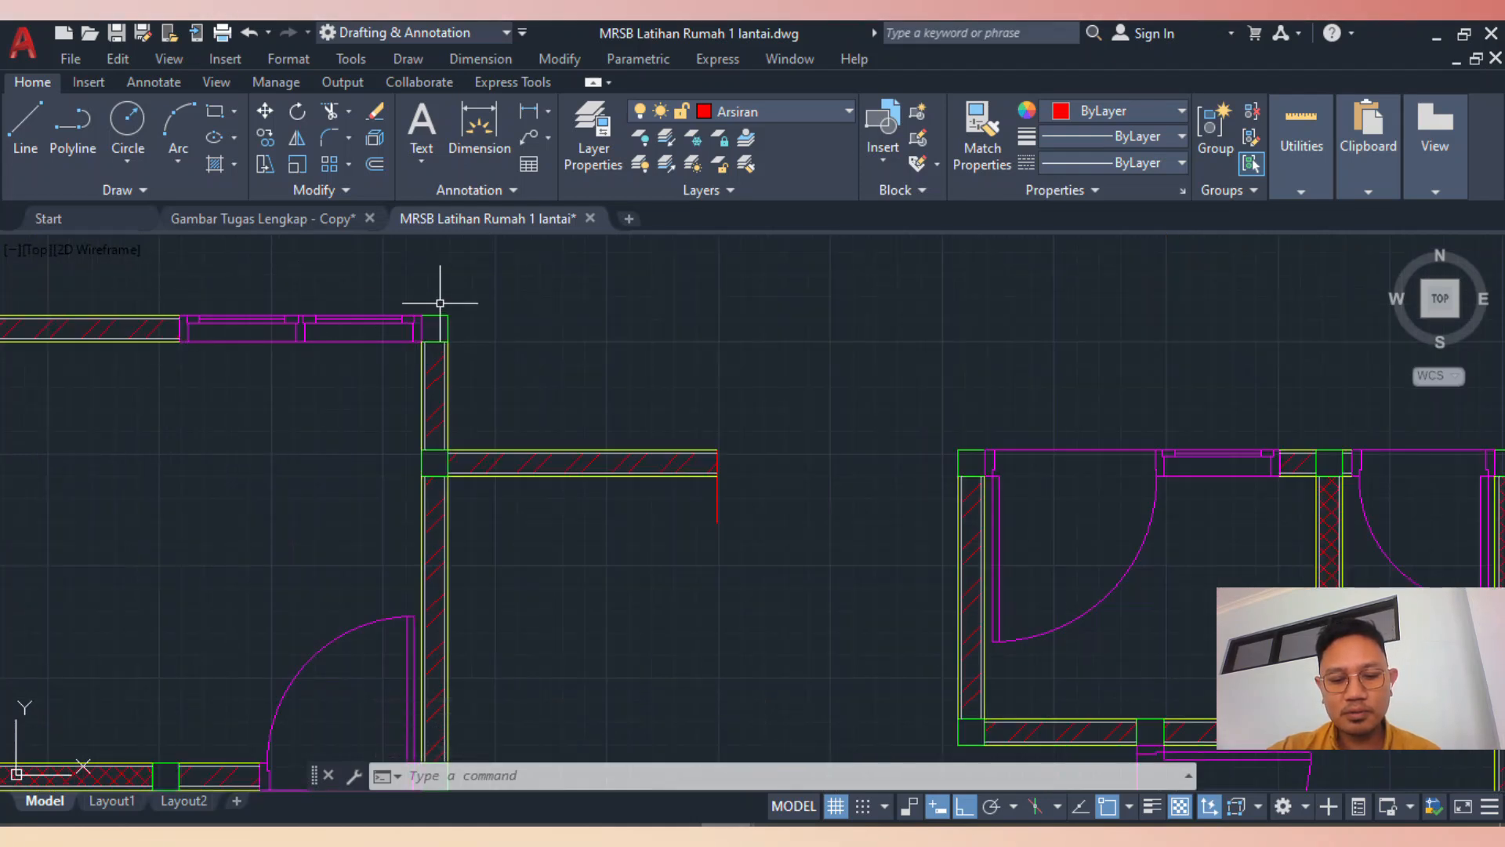
{"action": "type", "text": "co"}
{"action": "key", "text": "Return"}
{"action": "scroll", "coordinate": [436, 309], "scroll_direction": "up", "scroll_amount": 2}
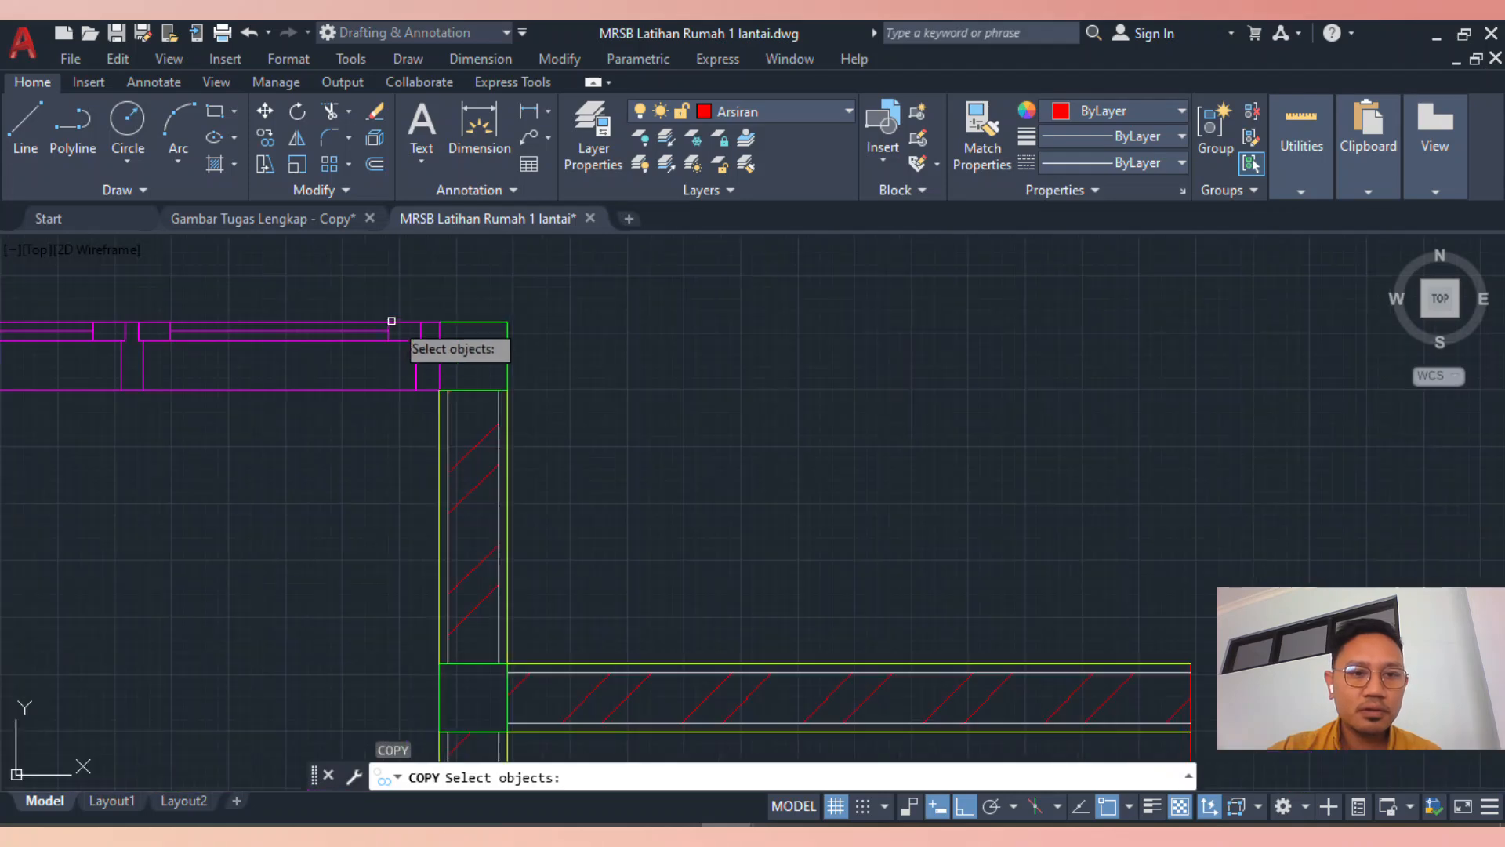
{"action": "left_click", "coordinate": [428, 321]}
{"action": "scroll", "coordinate": [431, 313], "scroll_direction": "up", "scroll_amount": 2}
{"action": "key", "text": "Return"}
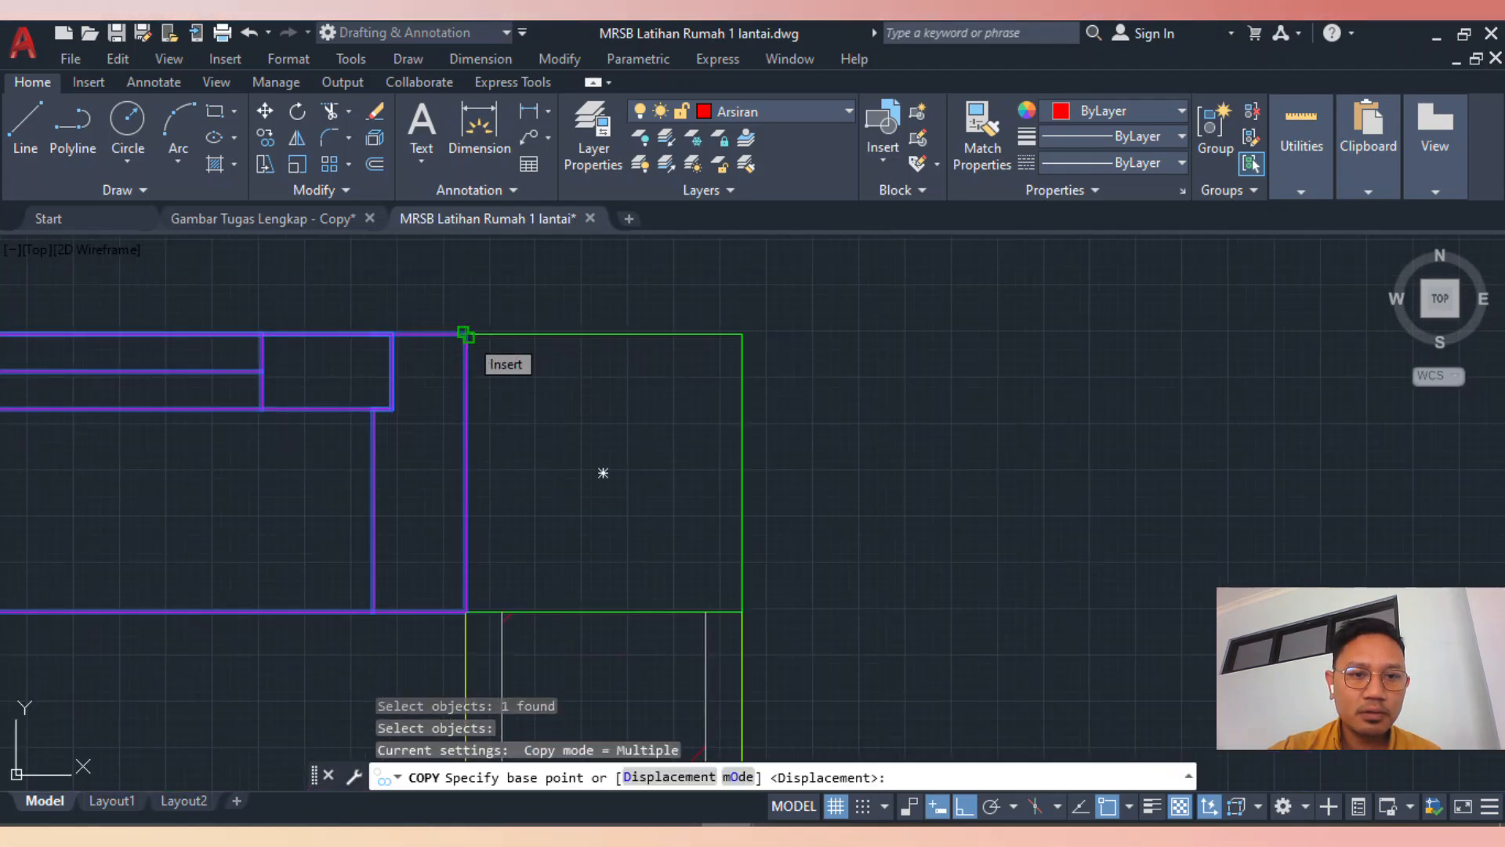
{"action": "left_click", "coordinate": [467, 335]}
{"action": "key", "text": "F8"}
{"action": "scroll", "coordinate": [424, 298], "scroll_direction": "down", "scroll_amount": 2}
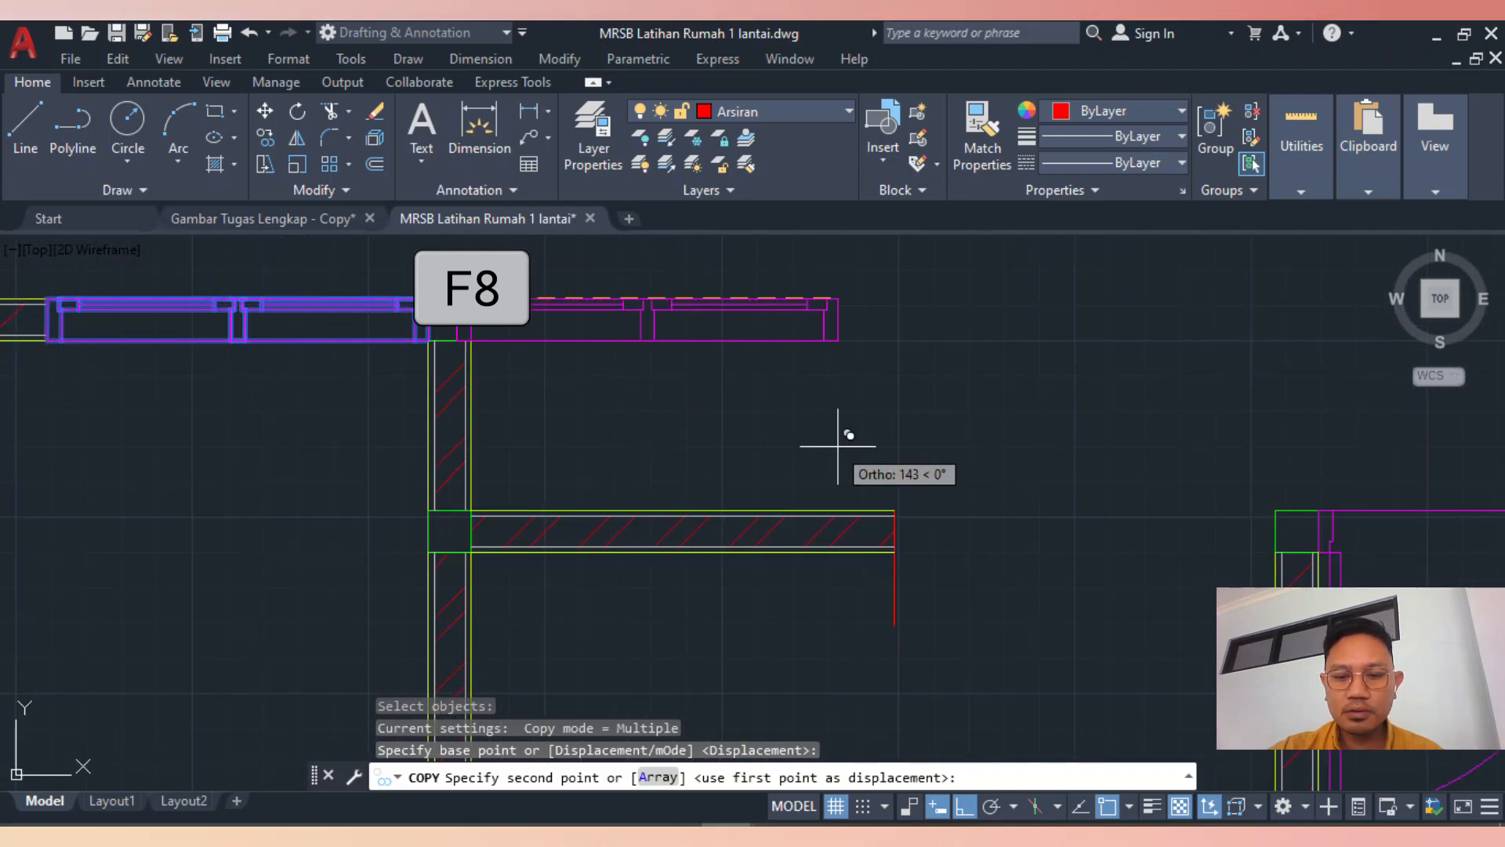
{"action": "key", "text": "F8"}
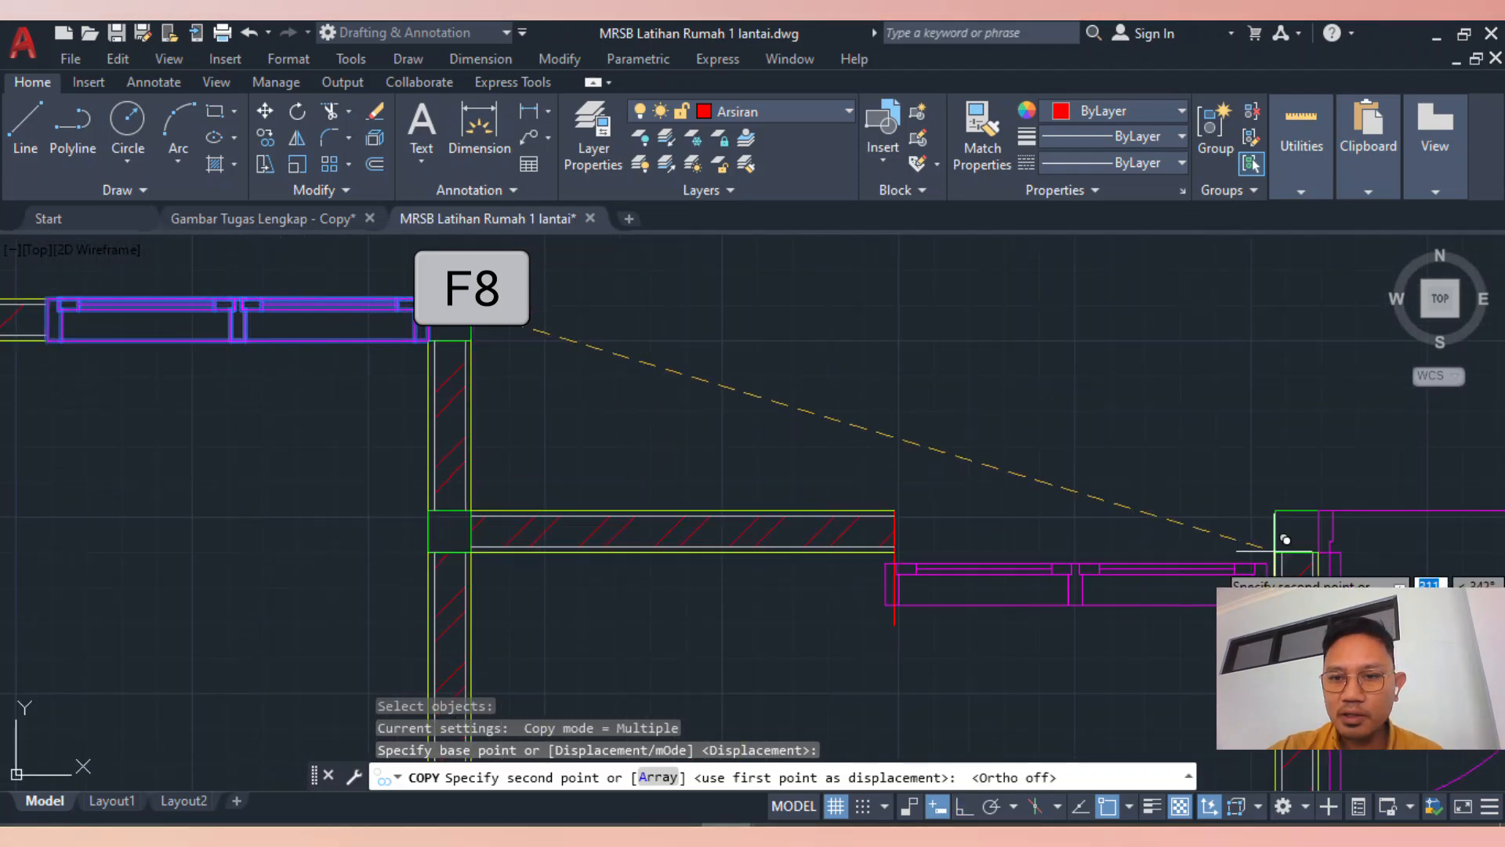
{"action": "scroll", "coordinate": [1288, 502], "scroll_direction": "up", "scroll_amount": 3}
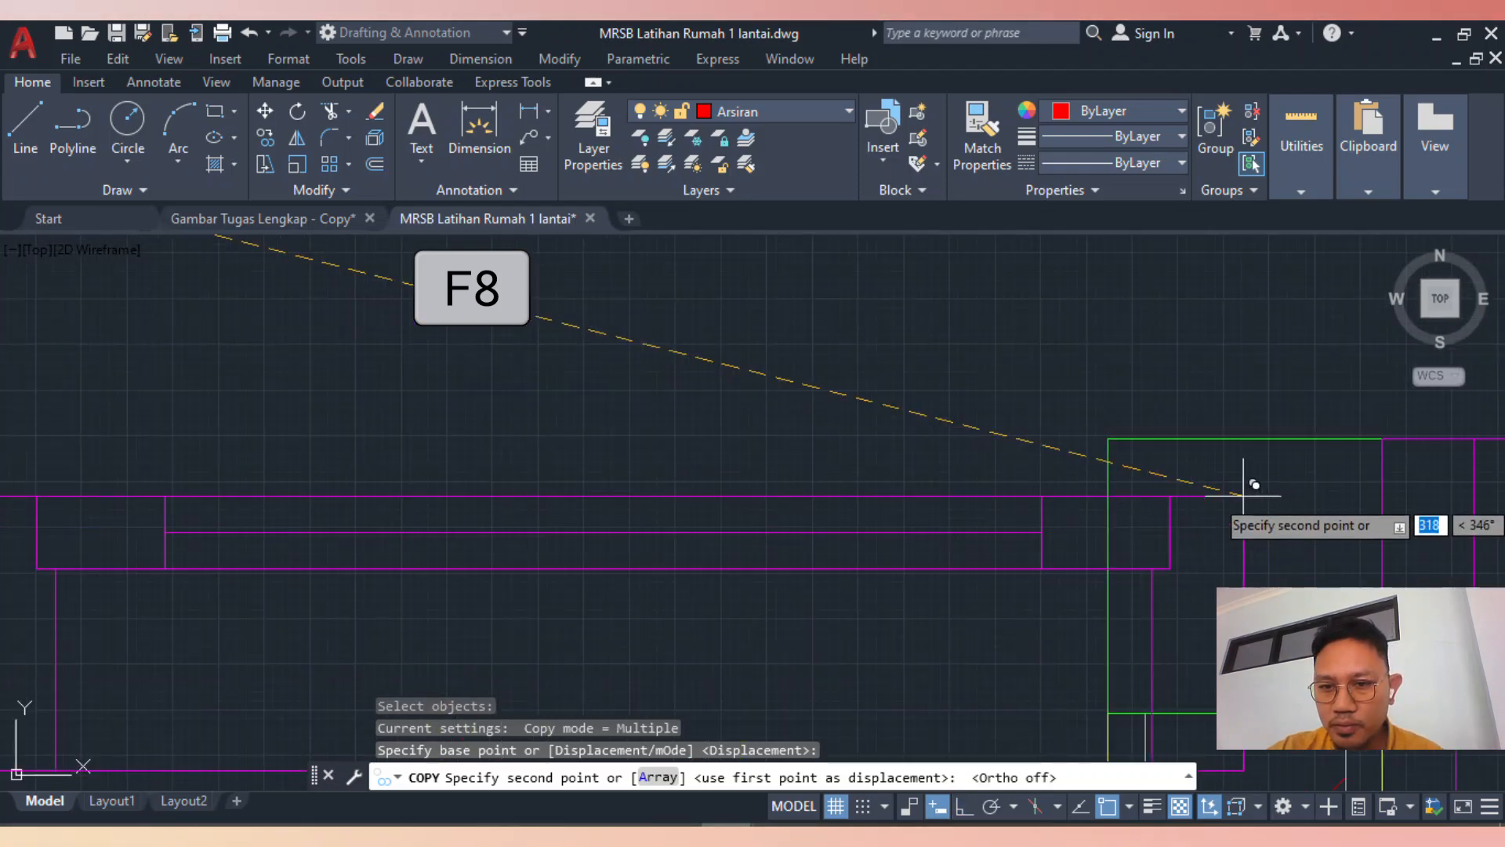
{"action": "left_click", "coordinate": [1108, 437]}
{"action": "scroll", "coordinate": [1144, 397], "scroll_direction": "down", "scroll_amount": 6}
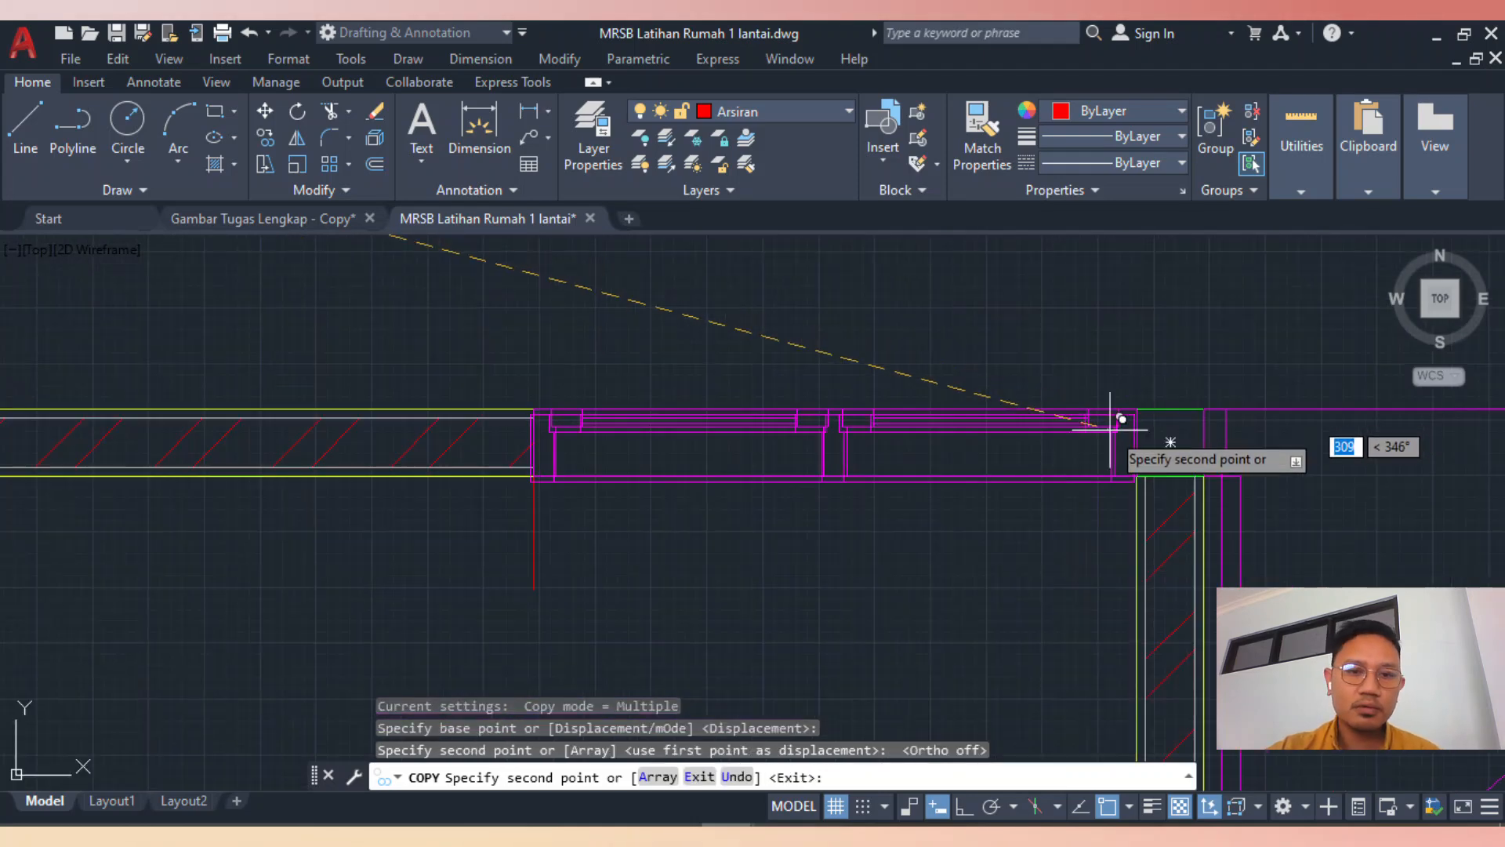
{"action": "key", "text": "Escape"}
Erase the red vertical guide line at the left end of the copied window
{"action": "scroll", "coordinate": [535, 457], "scroll_direction": "up", "scroll_amount": 8}
{"action": "scroll", "coordinate": [600, 418], "scroll_direction": "down", "scroll_amount": 6}
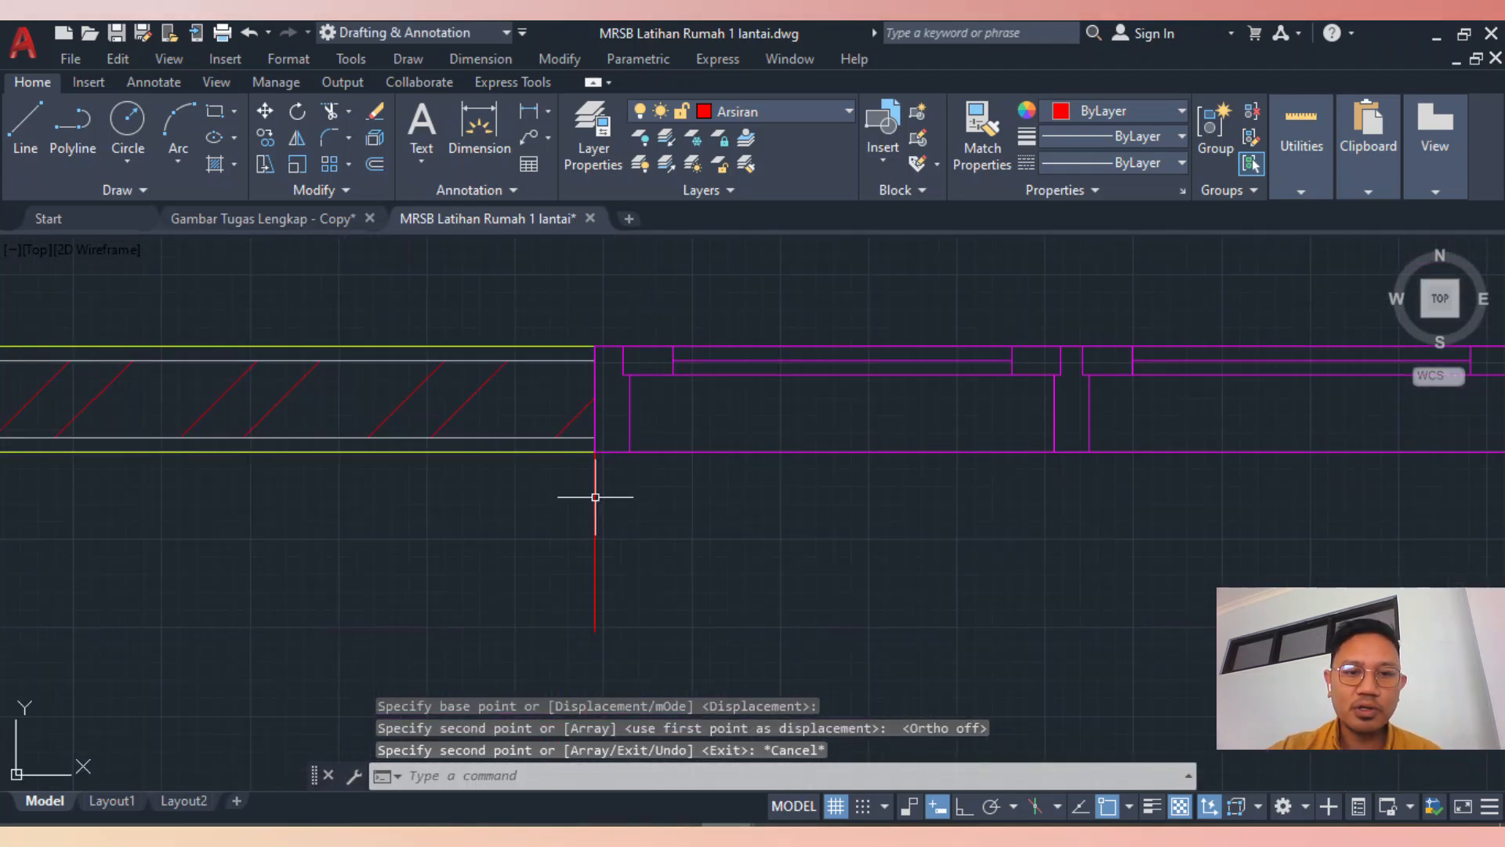
{"action": "left_click", "coordinate": [596, 530]}
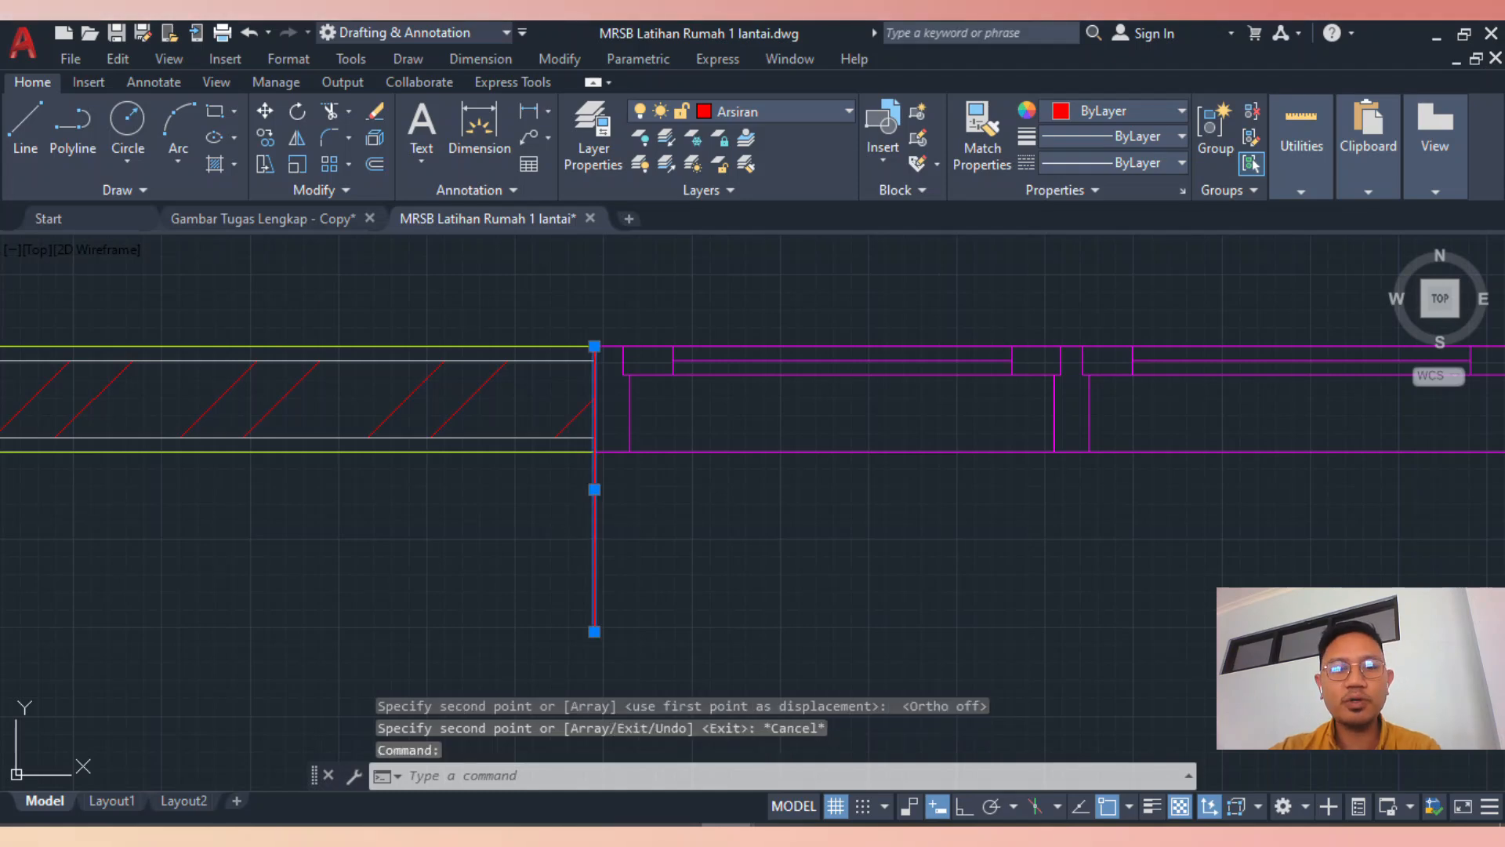
{"action": "key", "text": "Delete"}
{"action": "scroll", "coordinate": [596, 531], "scroll_direction": "down", "scroll_amount": 8}
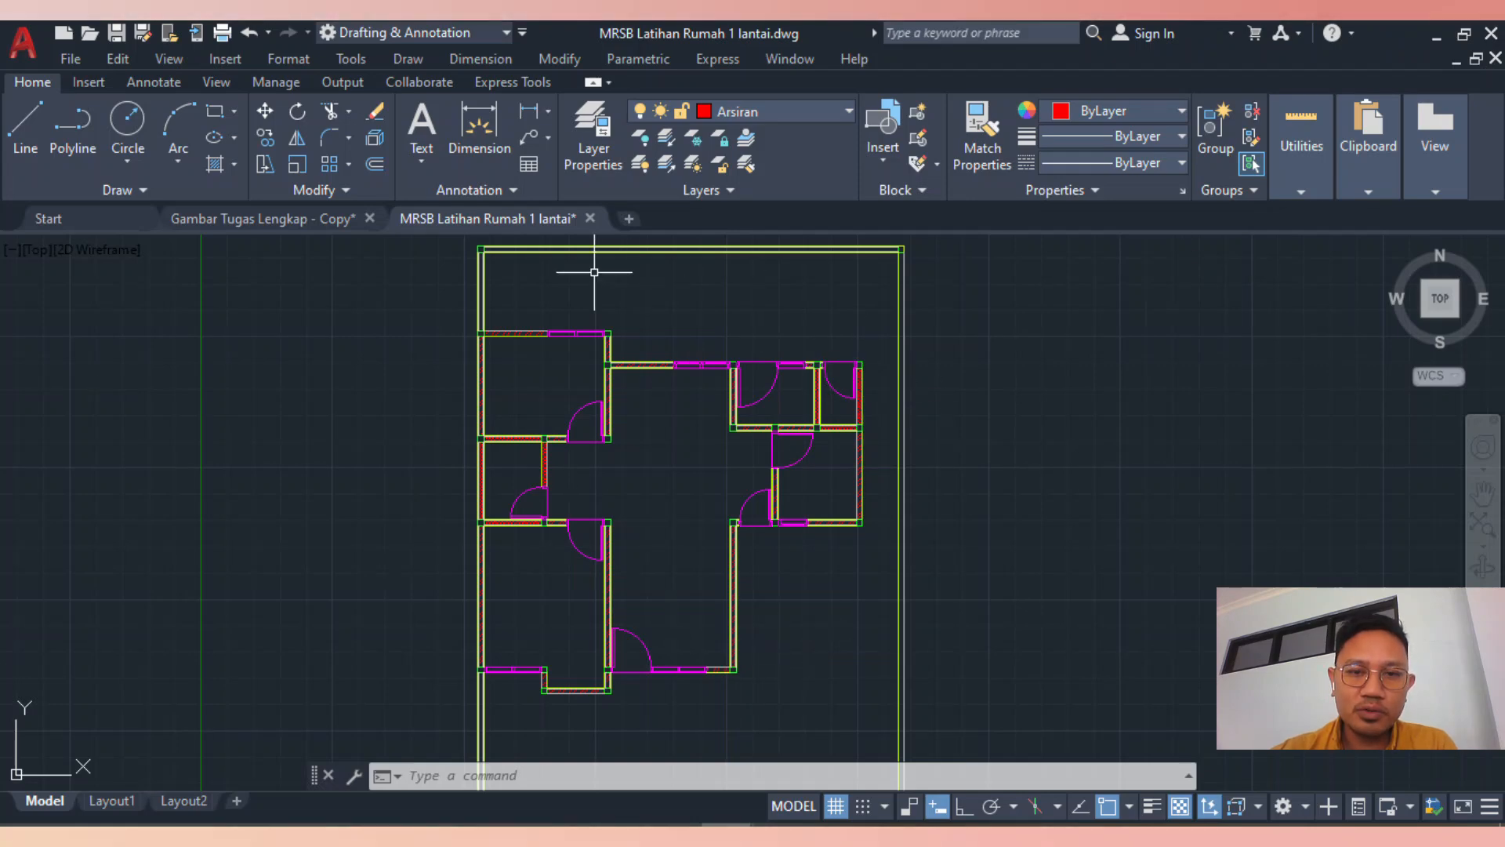
{"action": "scroll", "coordinate": [733, 359], "scroll_direction": "down", "scroll_amount": 4}
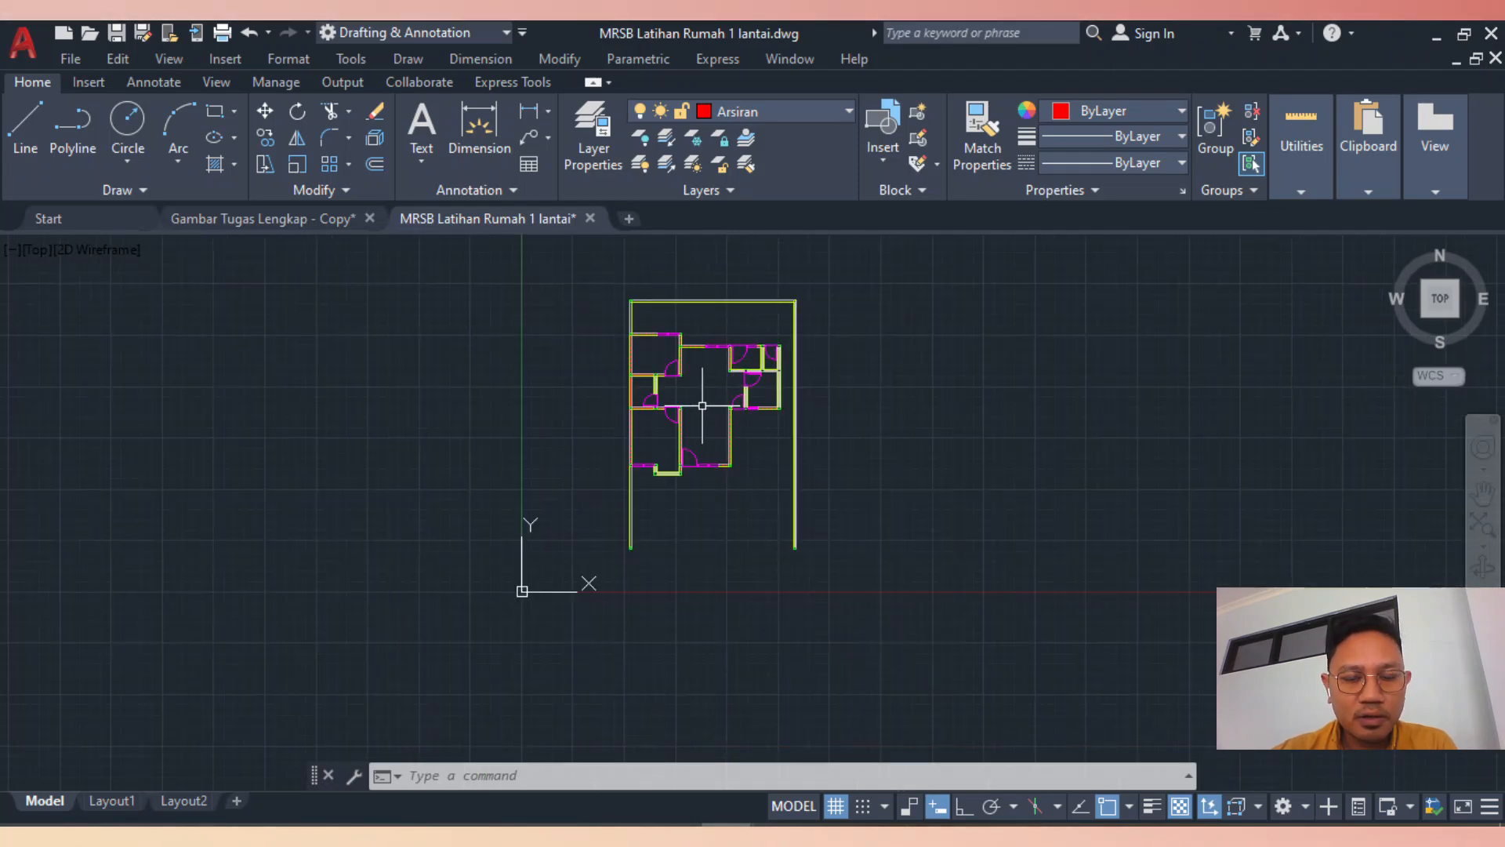
{"action": "scroll", "coordinate": [703, 405], "scroll_direction": "up", "scroll_amount": 2}
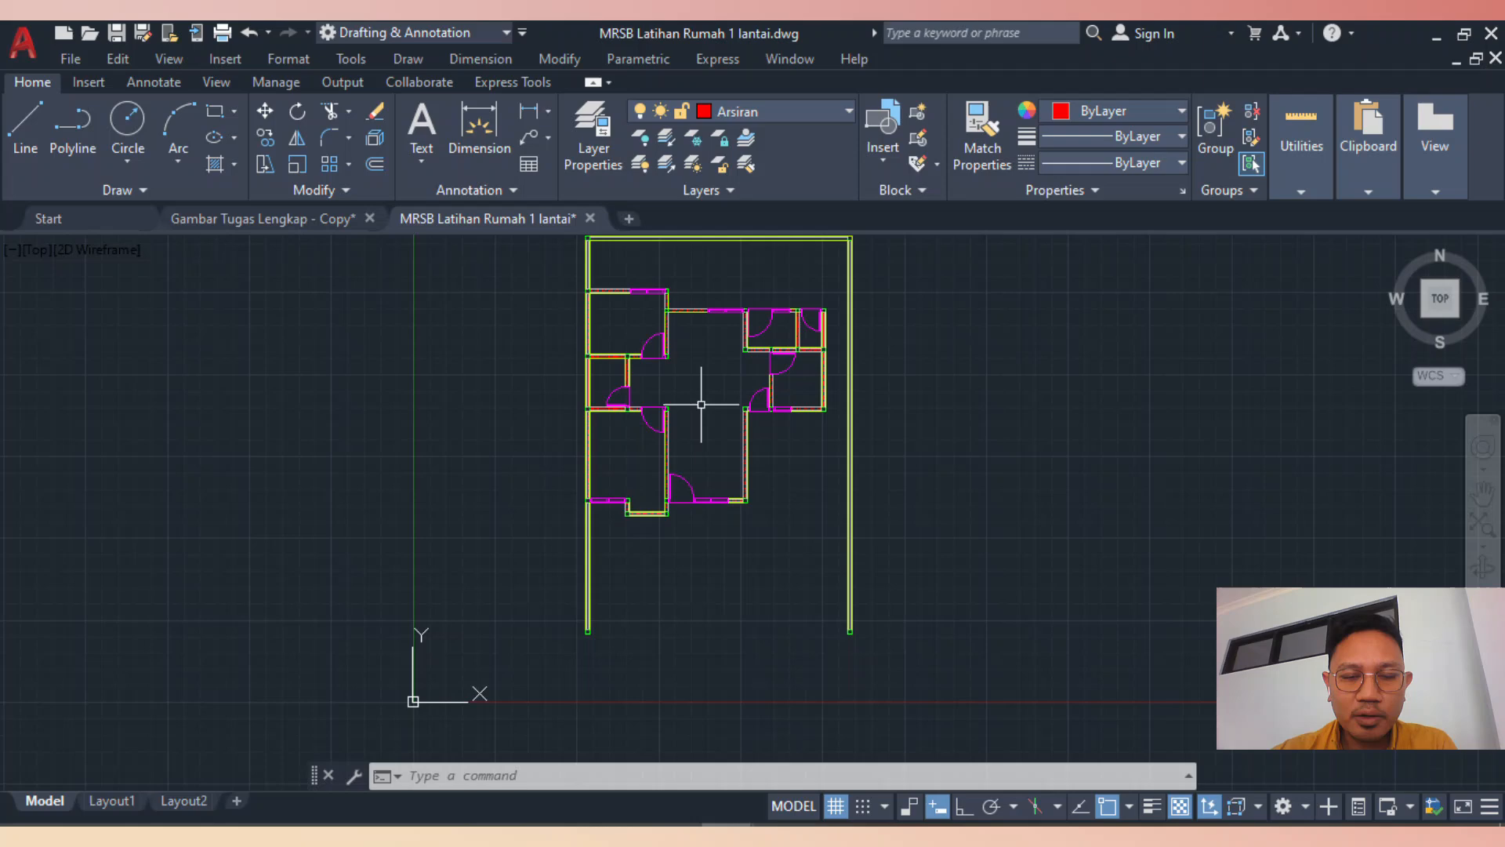
{"action": "left_click", "coordinate": [675, 762]}
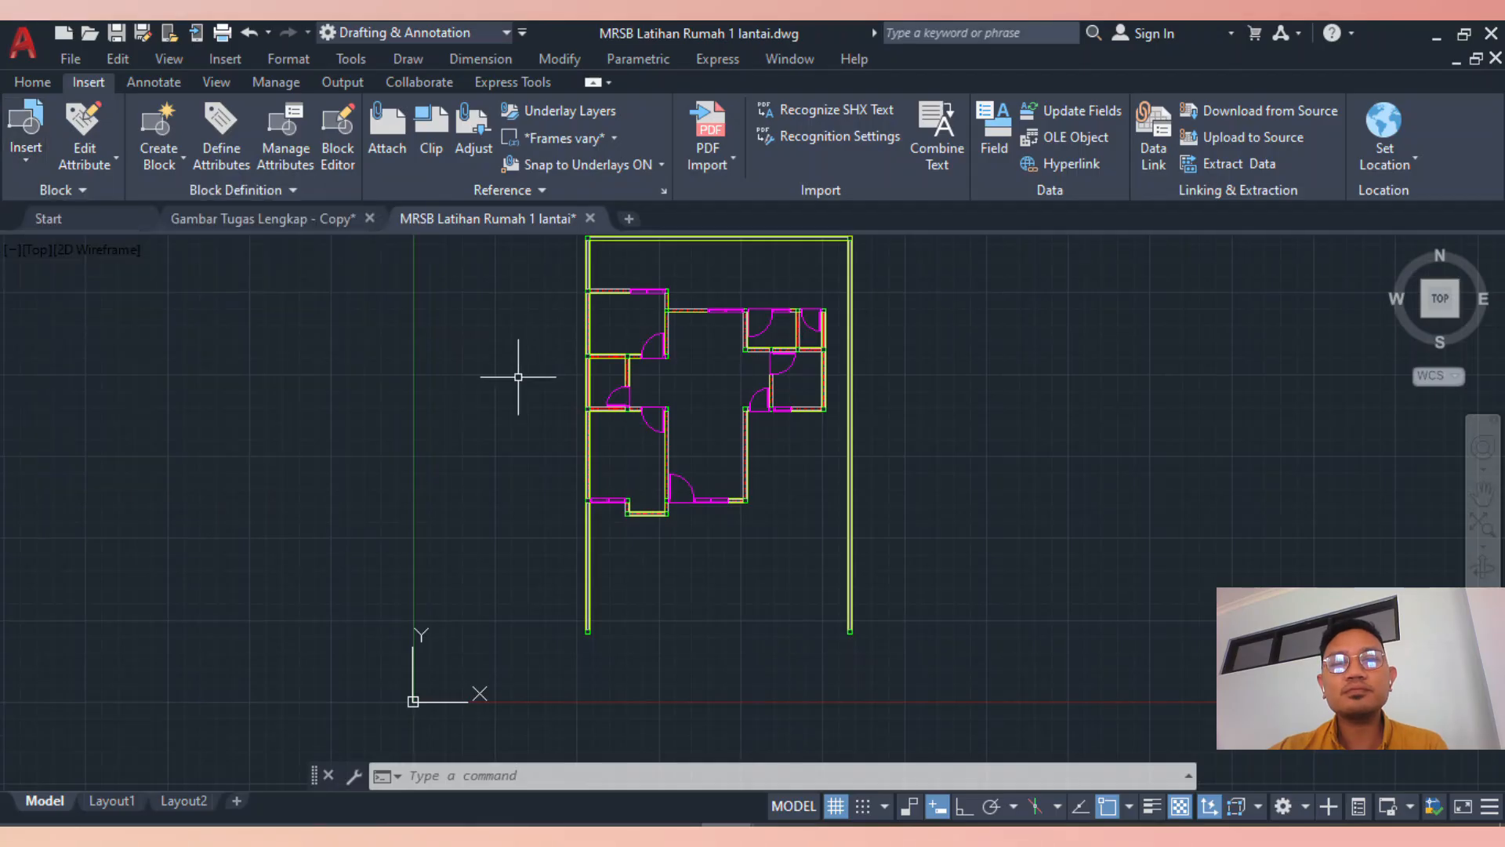
{"action": "scroll", "coordinate": [706, 413], "scroll_direction": "down", "scroll_amount": 2}
{"action": "scroll", "coordinate": [711, 374], "scroll_direction": "up", "scroll_amount": 4}
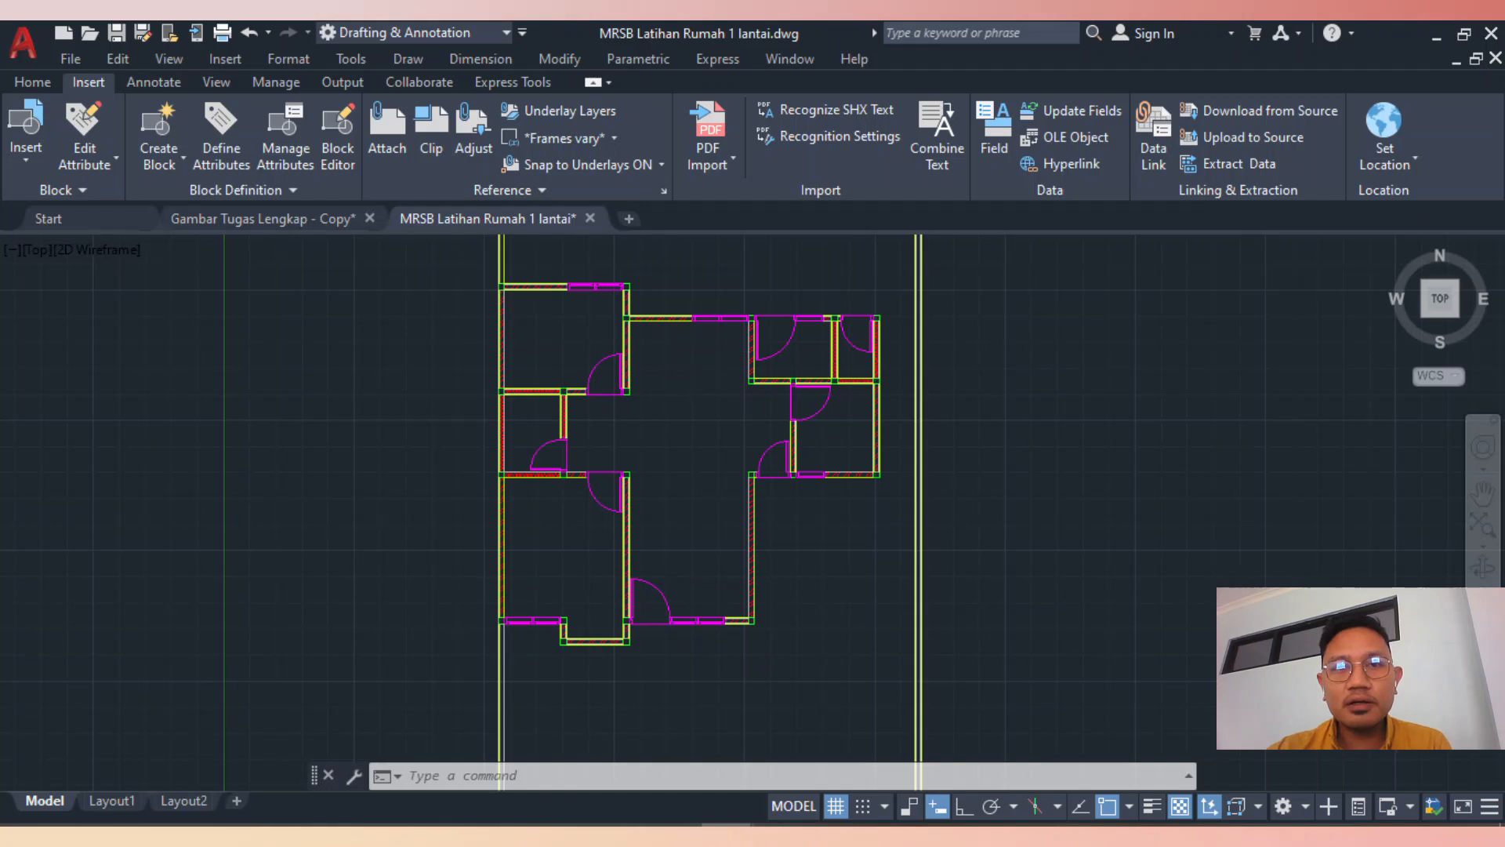
{"action": "scroll", "coordinate": [667, 329], "scroll_direction": "down", "scroll_amount": 2}
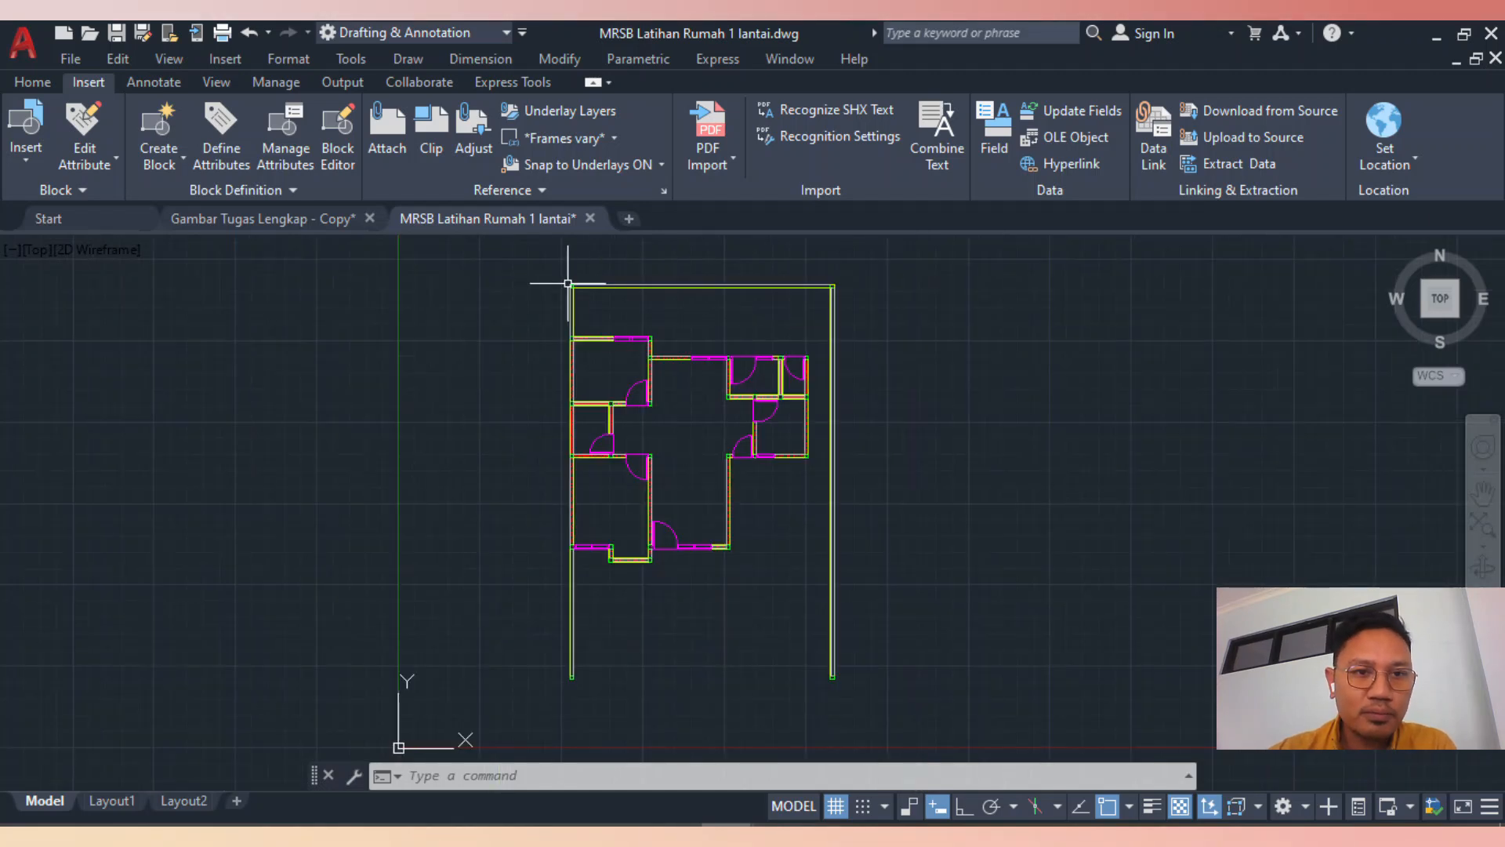
Turn on the AS layer so the axis lines show in the floor plan
{"action": "left_click", "coordinate": [153, 82]}
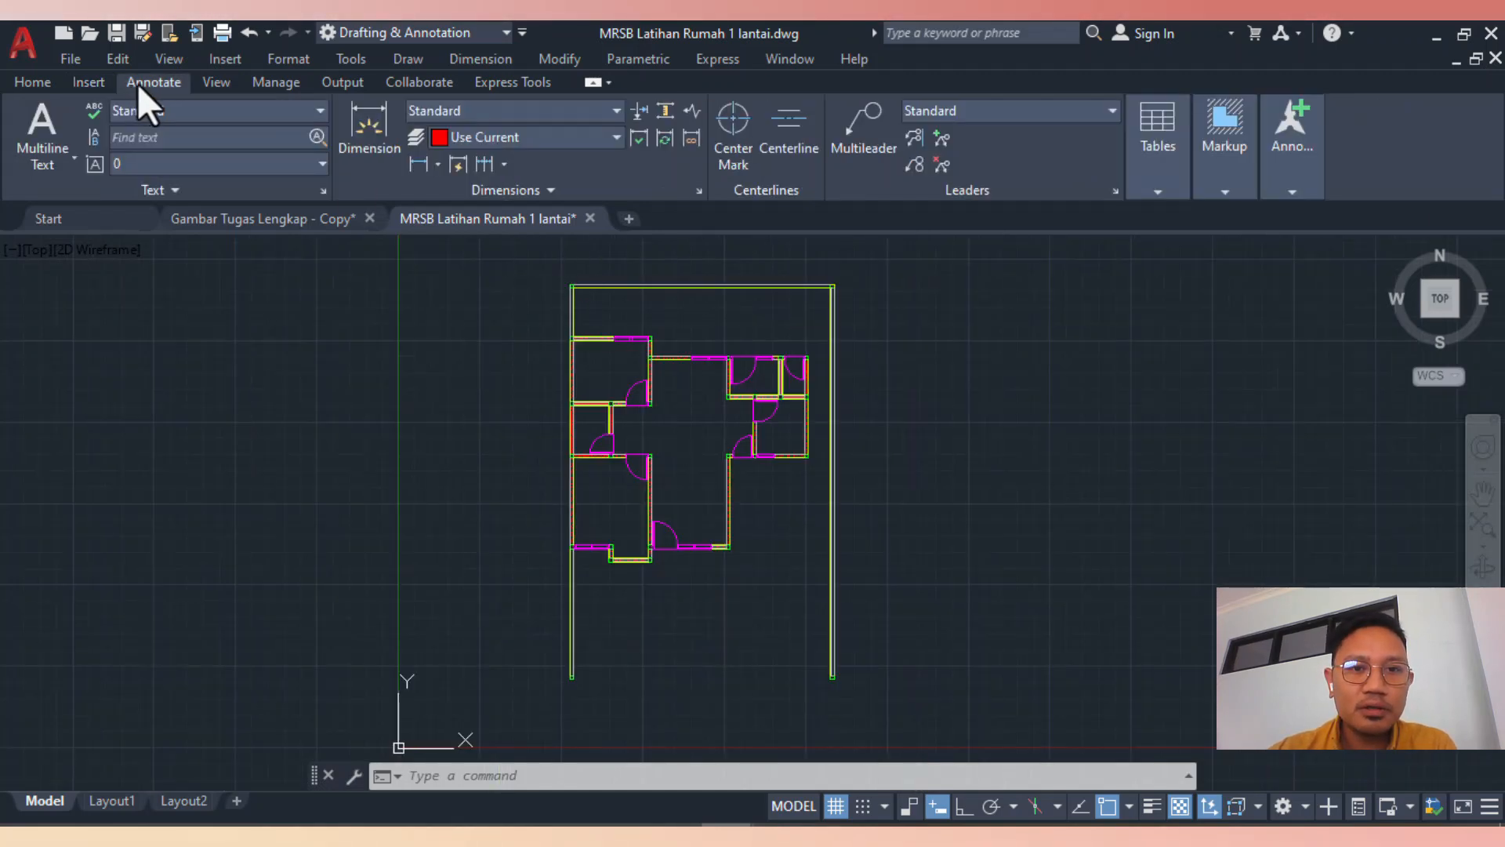
{"action": "left_click", "coordinate": [35, 85]}
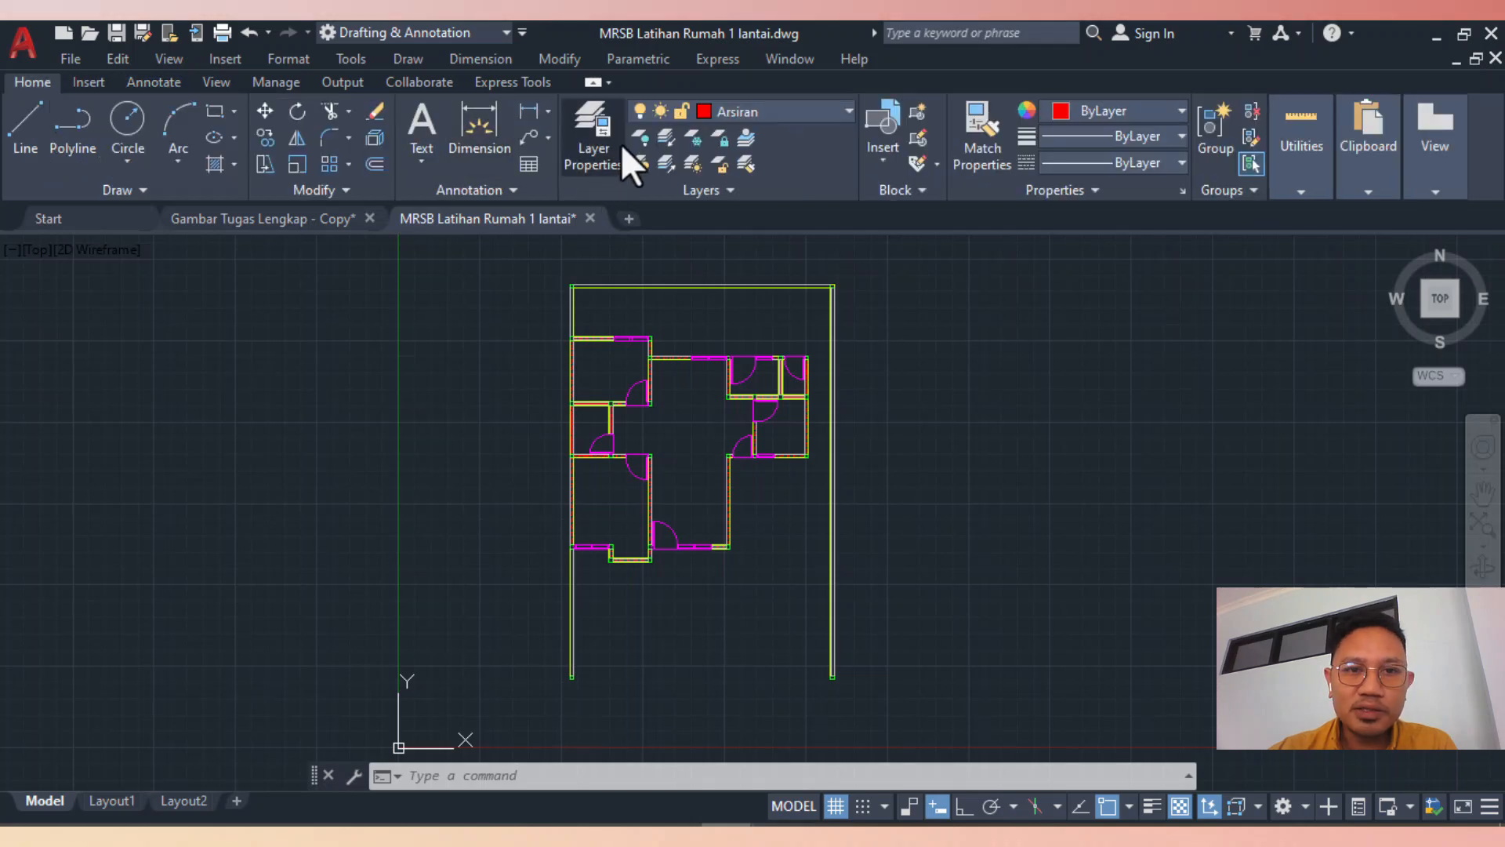
{"action": "left_click", "coordinate": [754, 116]}
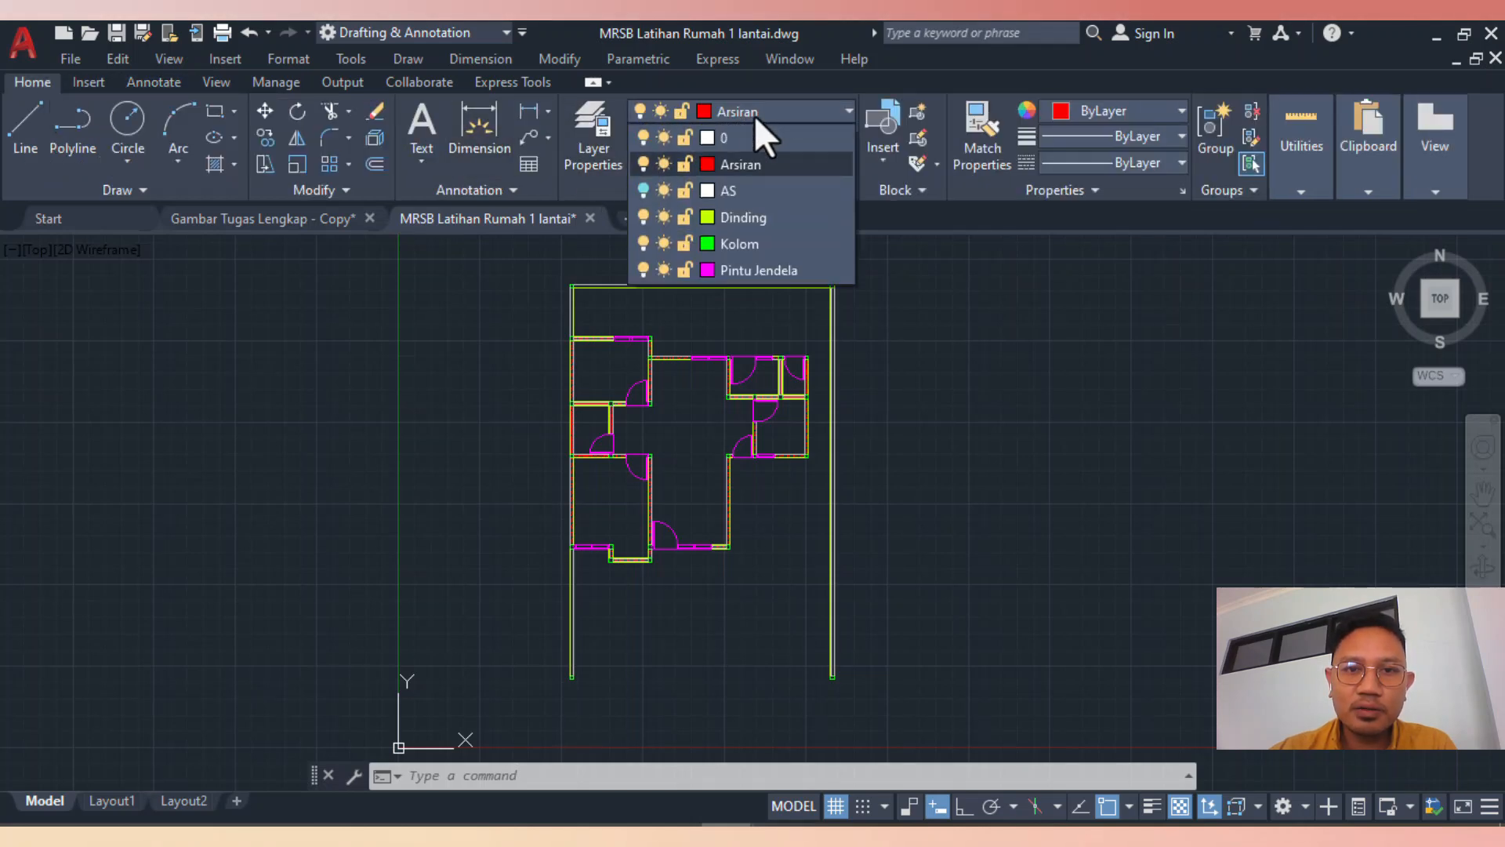
{"action": "left_click", "coordinate": [643, 190]}
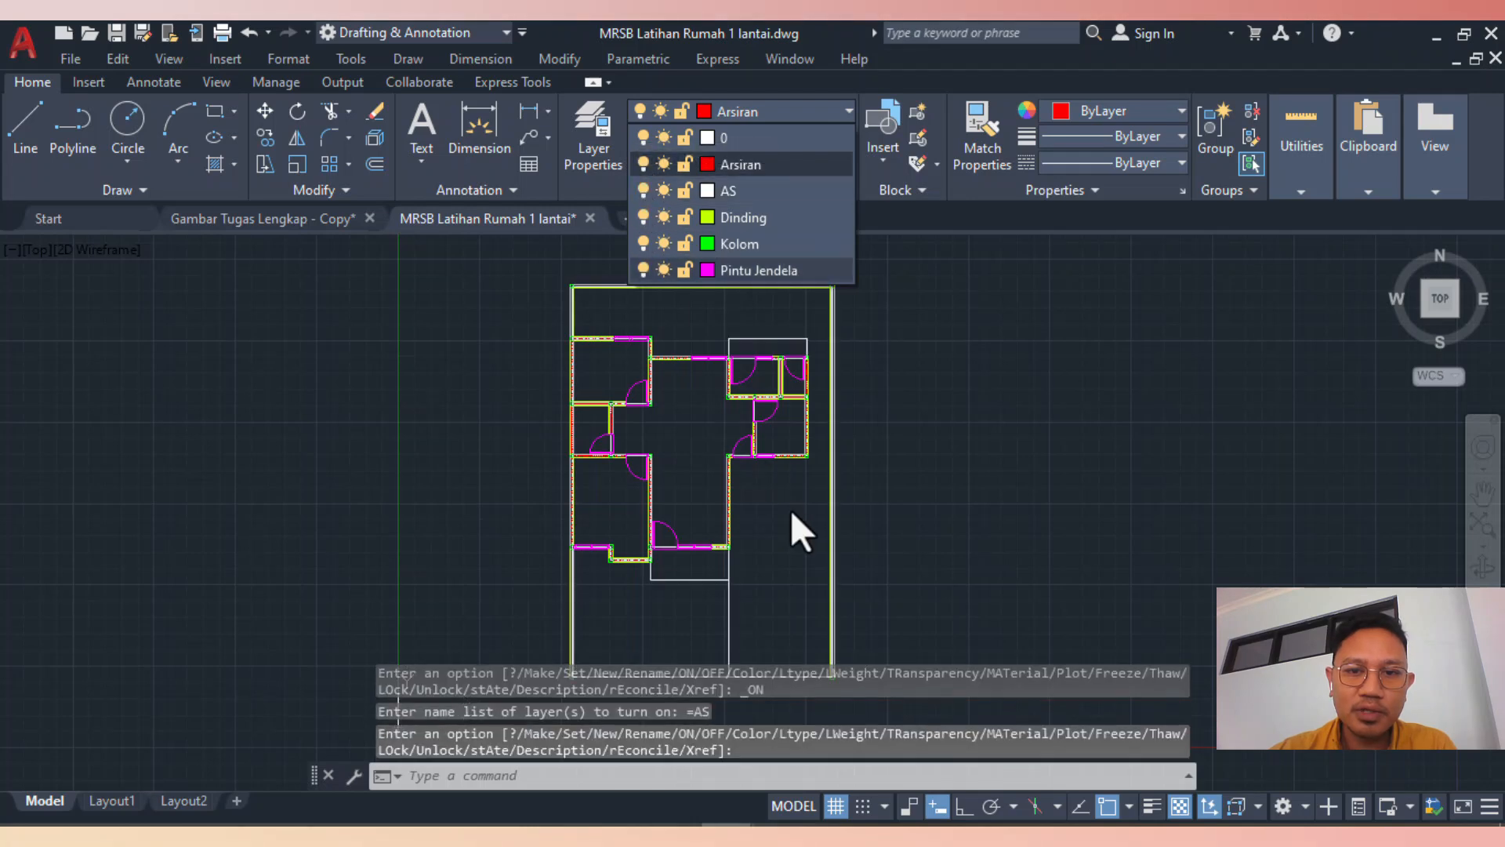
{"action": "left_click", "coordinate": [774, 494]}
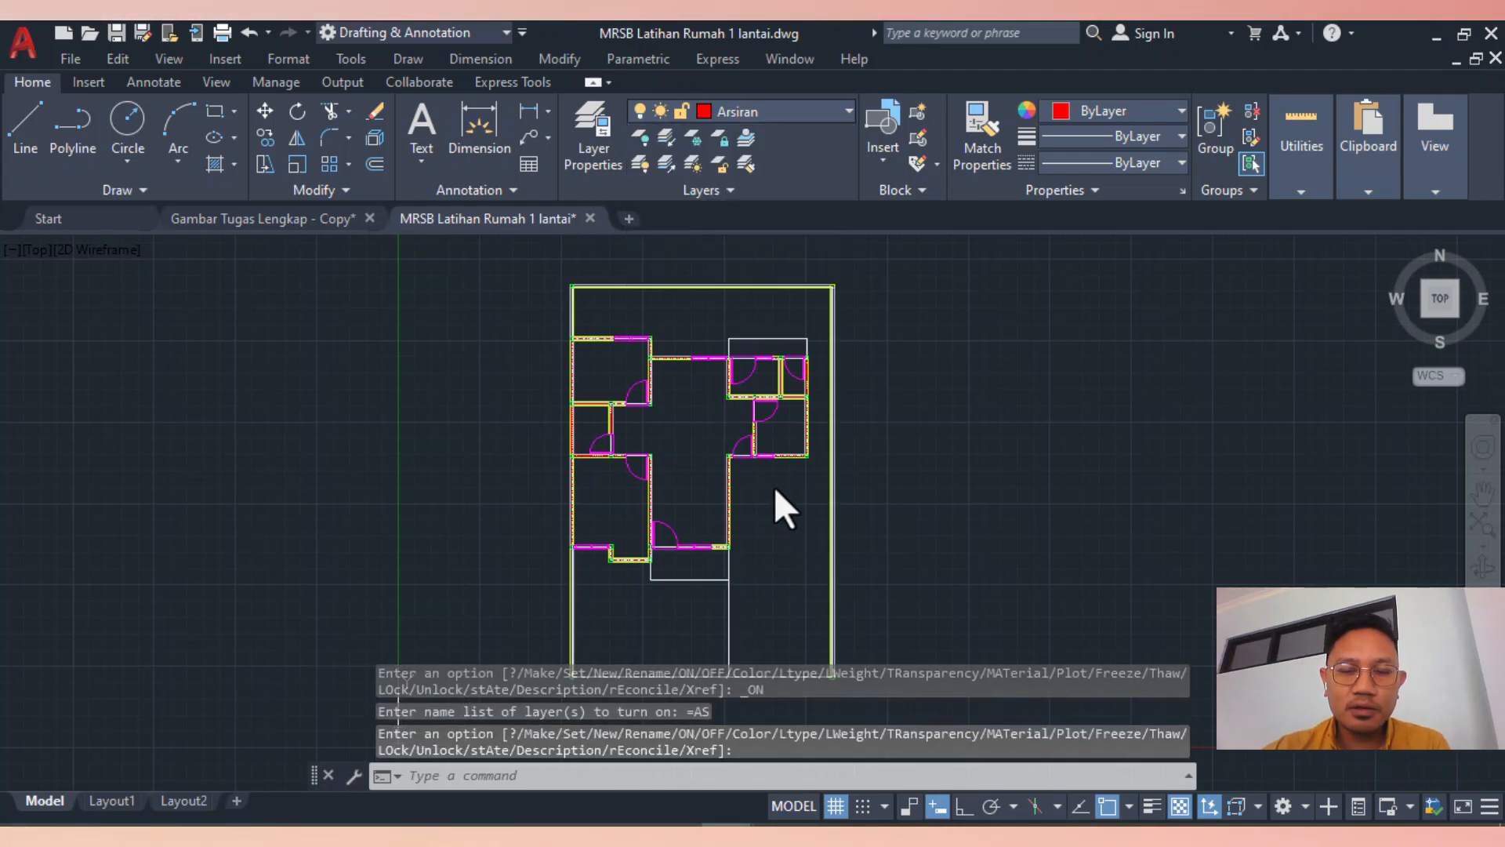
{"action": "scroll", "coordinate": [815, 483], "scroll_direction": "up", "scroll_amount": 5}
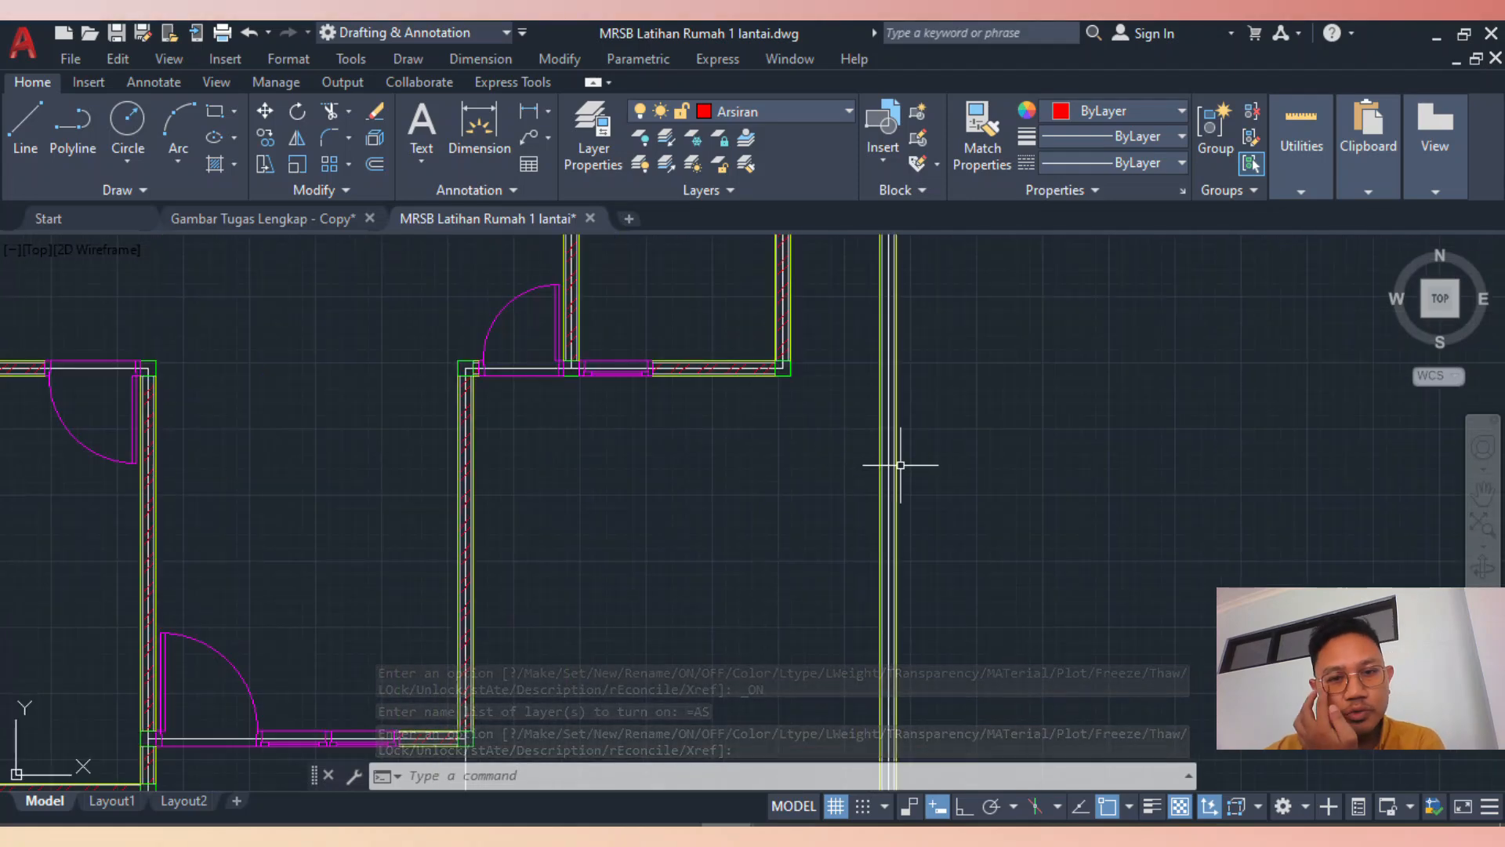
{"action": "scroll", "coordinate": [835, 463], "scroll_direction": "down", "scroll_amount": 3}
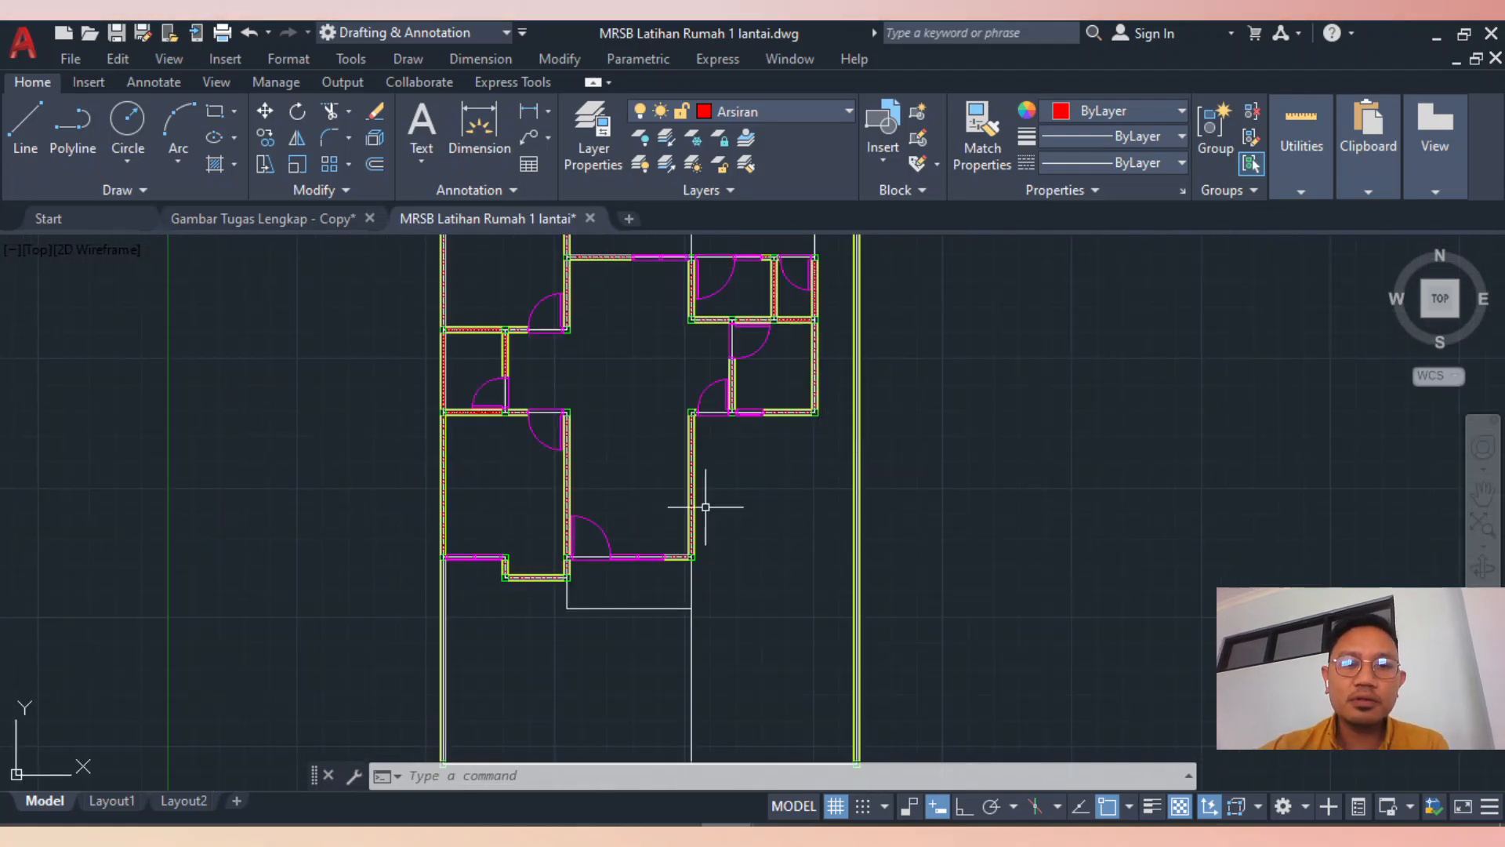
{"action": "left_click", "coordinate": [201, 278]}
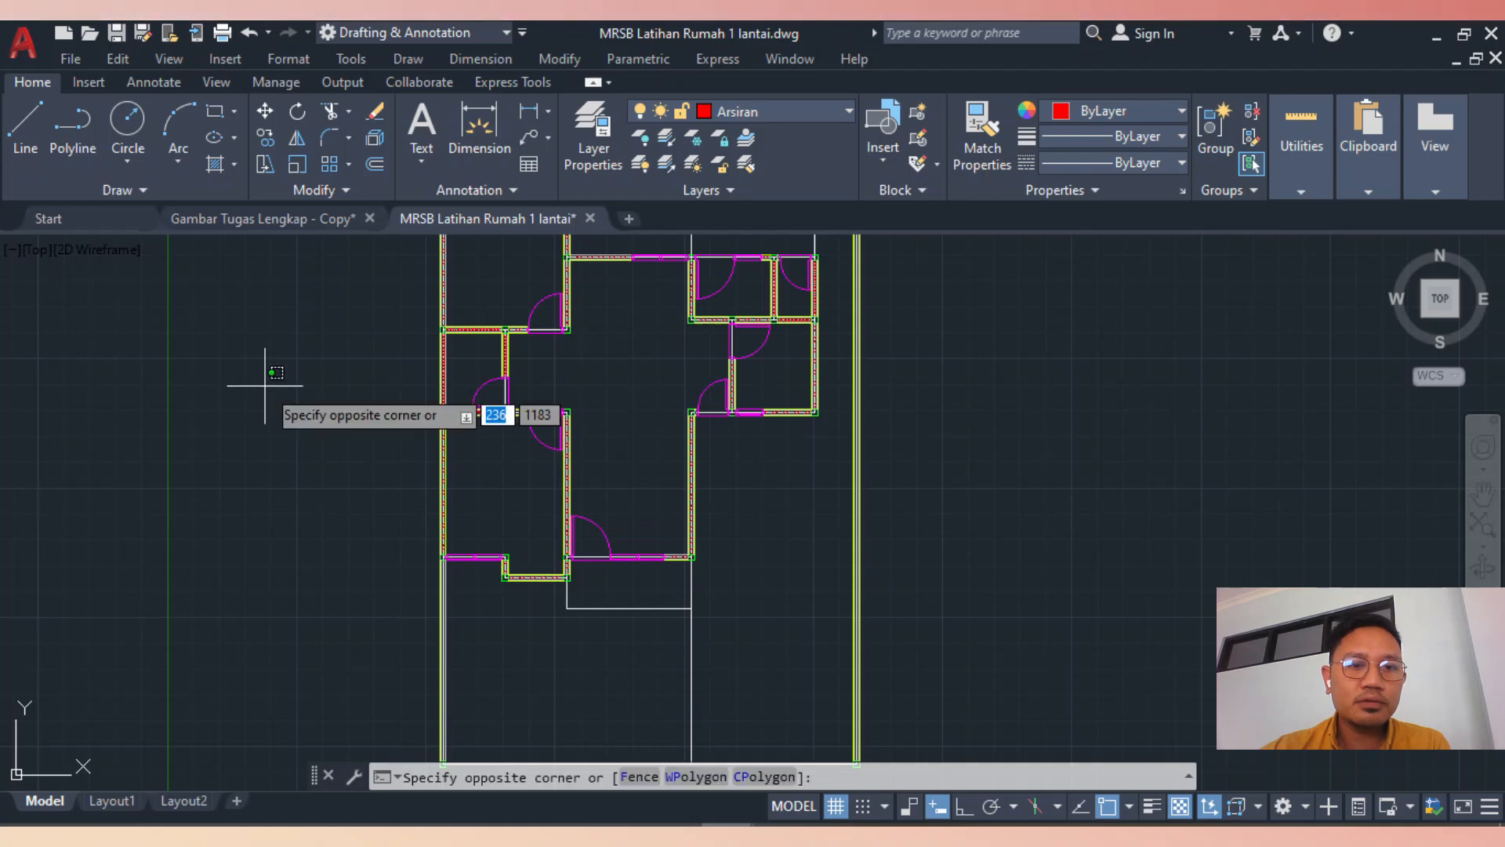
{"action": "key", "text": "Escape"}
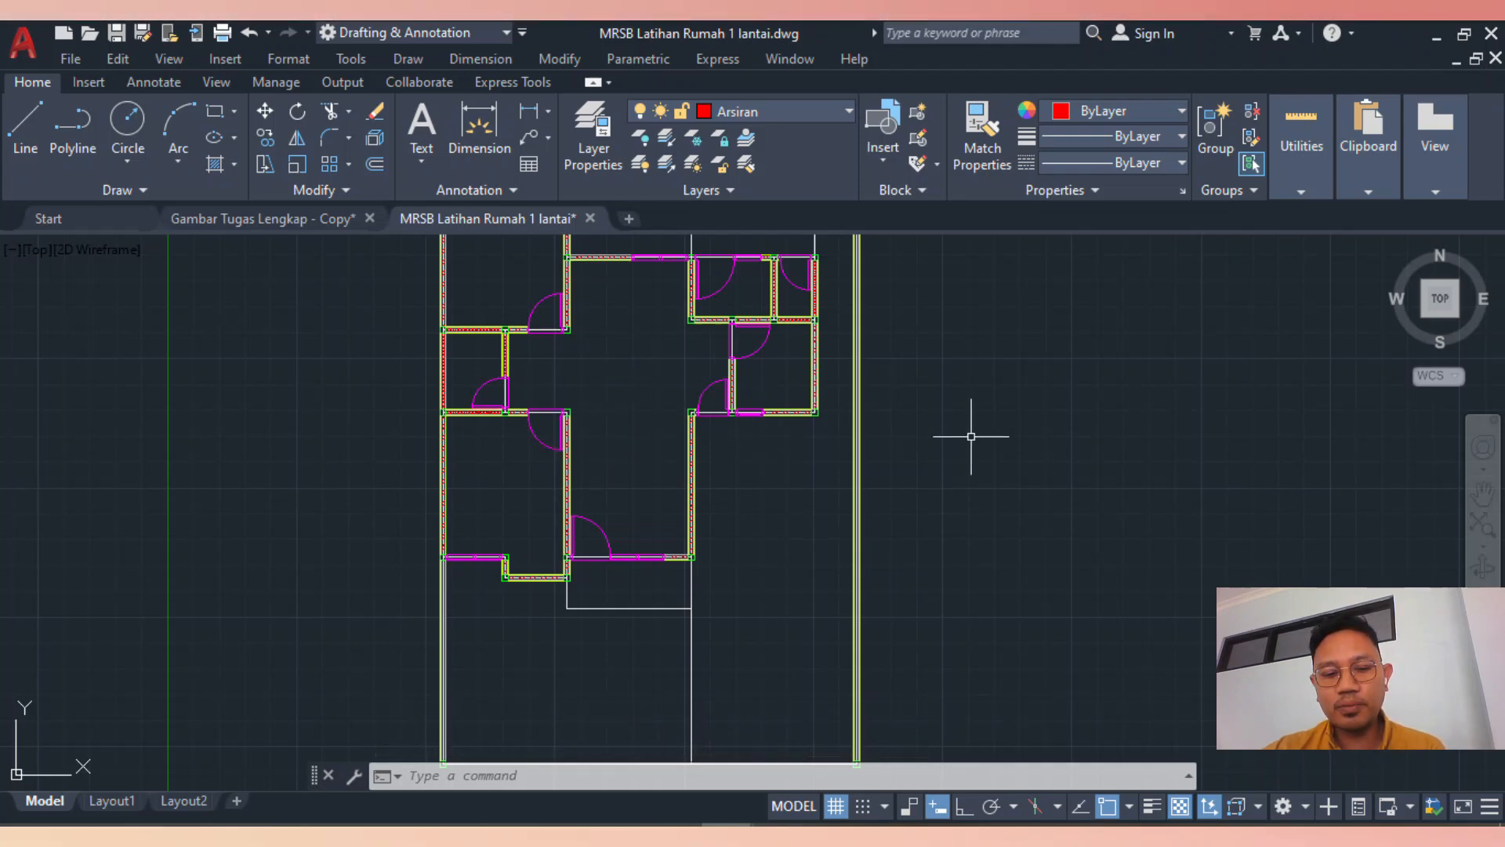
{"action": "left_click", "coordinate": [94, 83]}
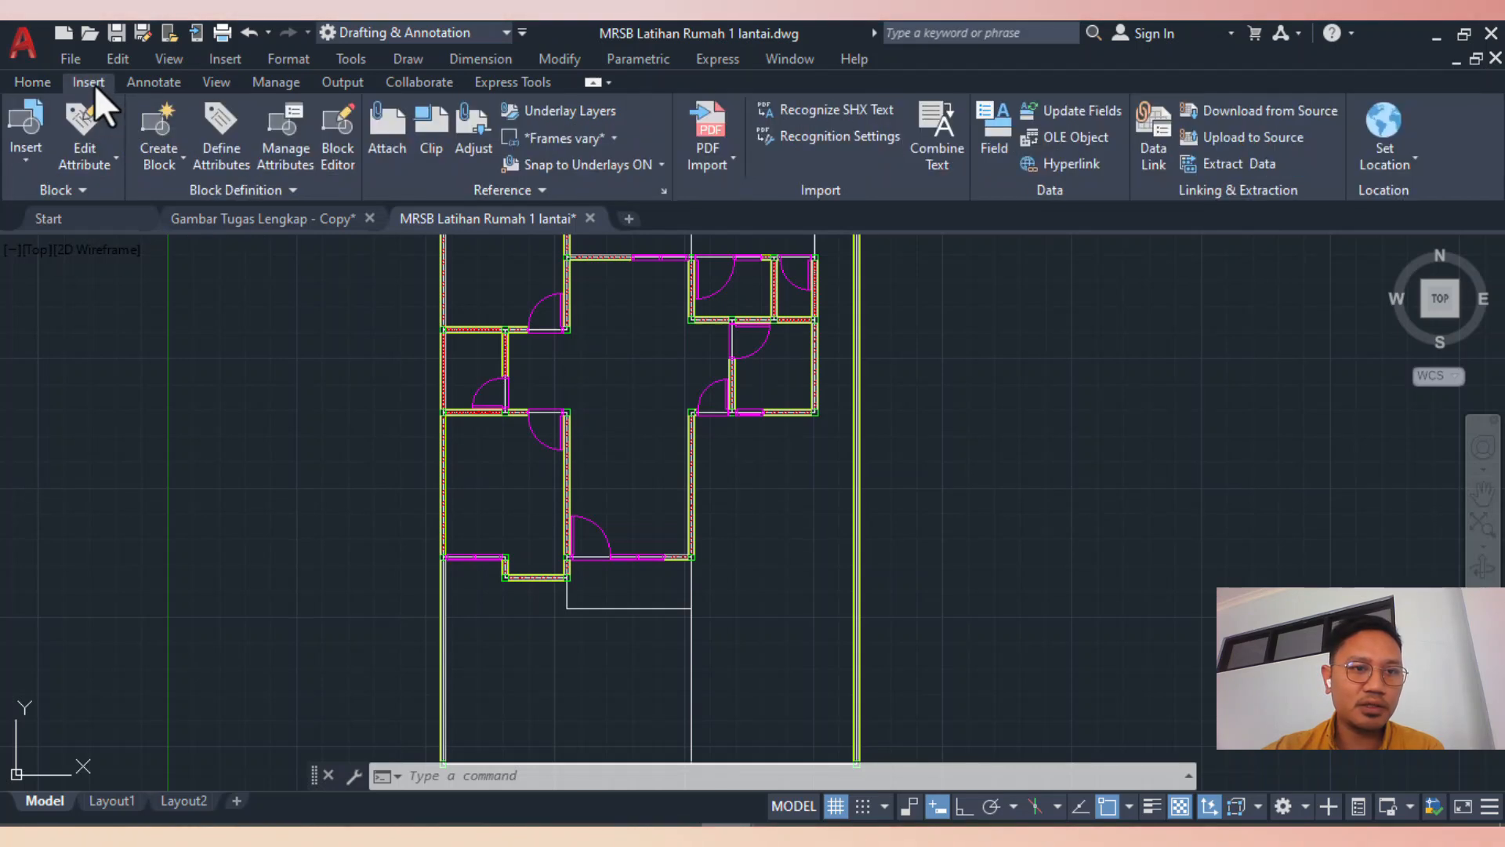
{"action": "left_click", "coordinate": [32, 157]}
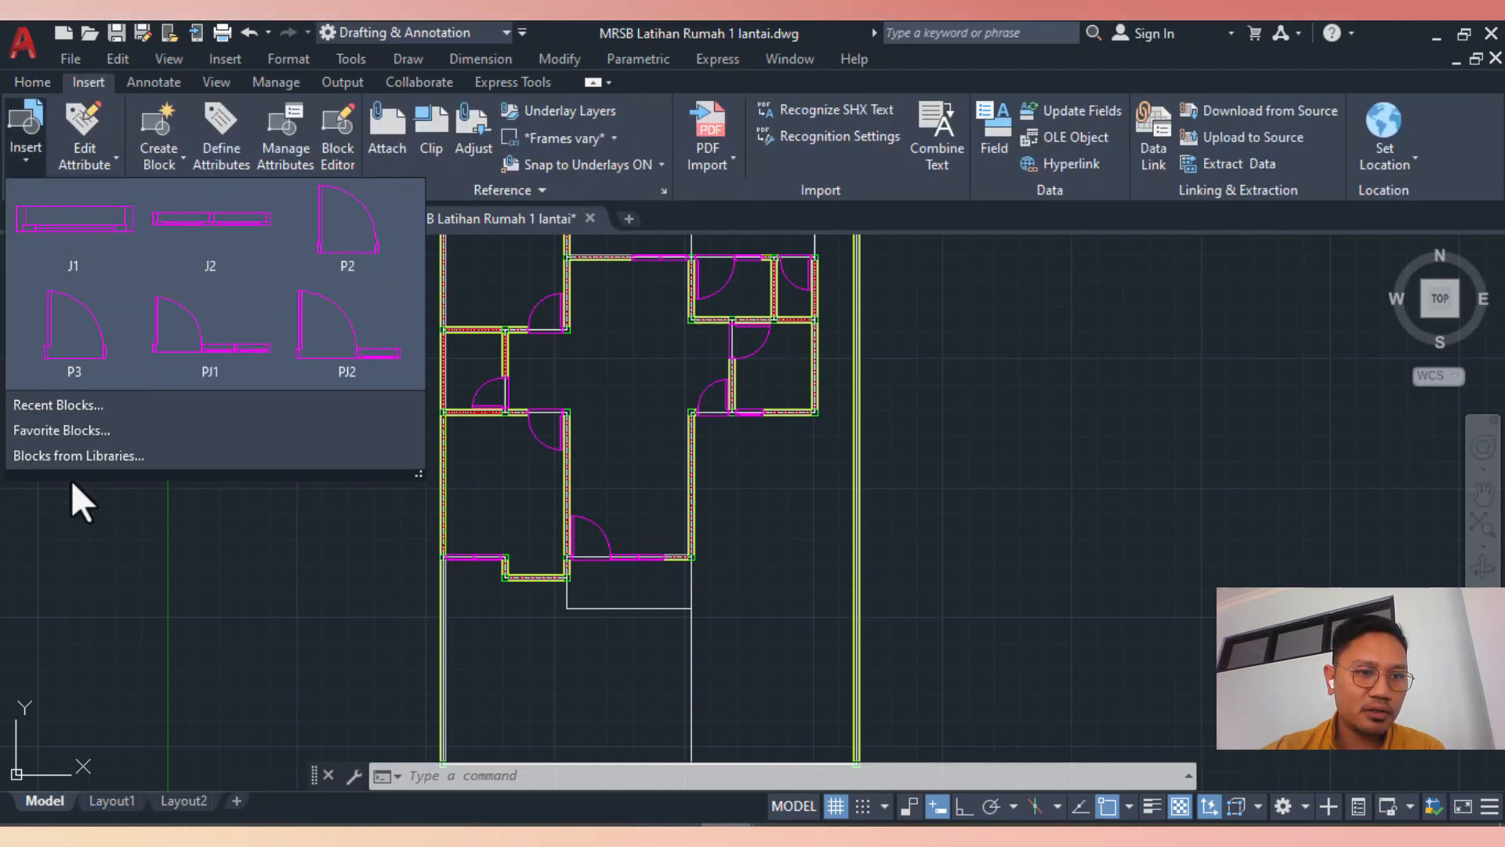
{"action": "left_click", "coordinate": [982, 513]}
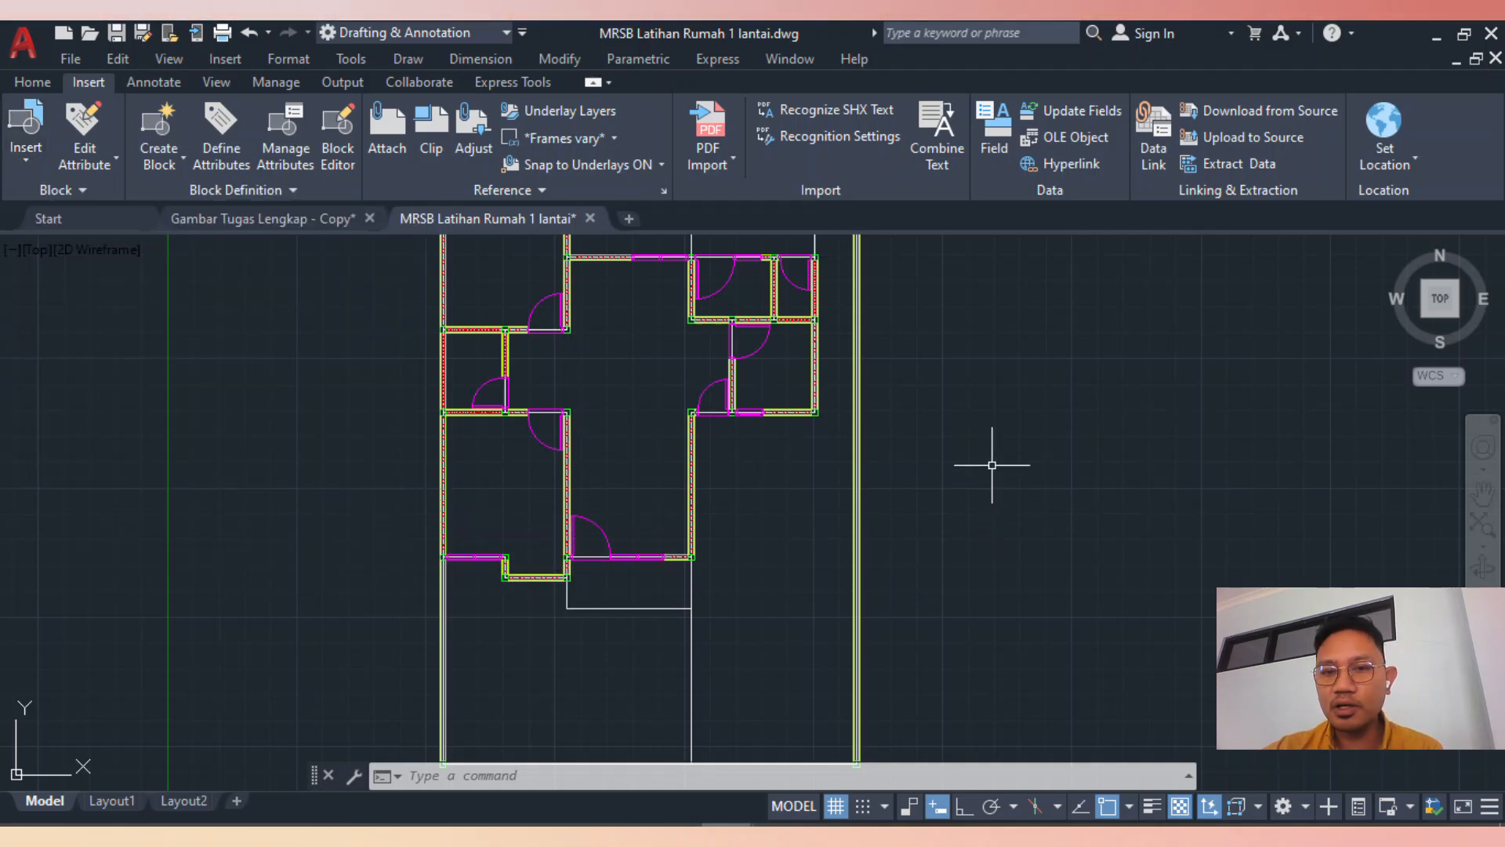
Load Block Menggambar Rekayasa.dwg from the MENGGAMBAR REKAYASA course folder as the block library, then close the block palette
{"action": "type", "text": "i"}
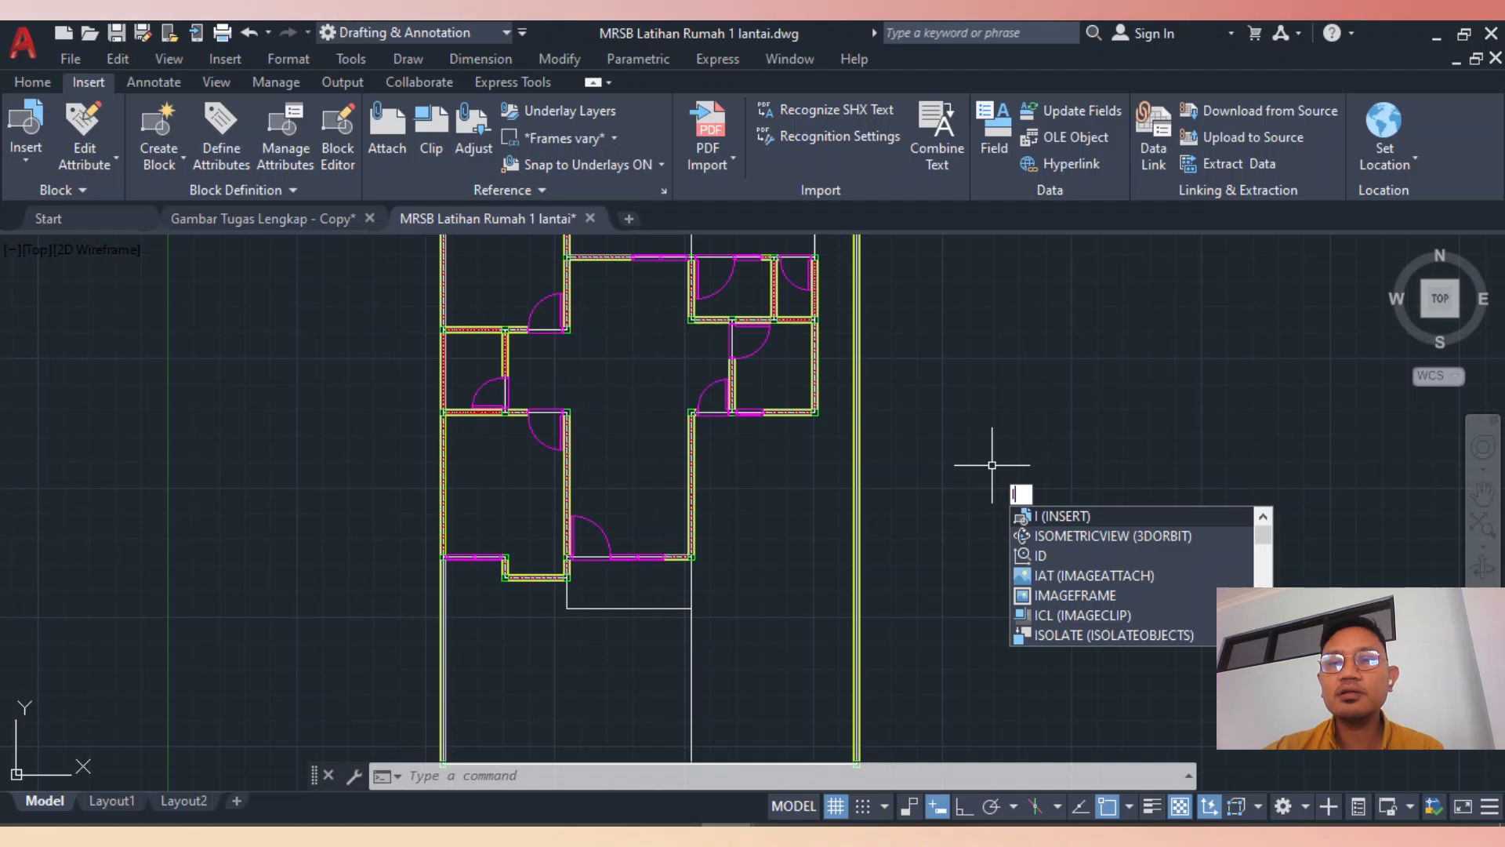
{"action": "key", "text": "Return"}
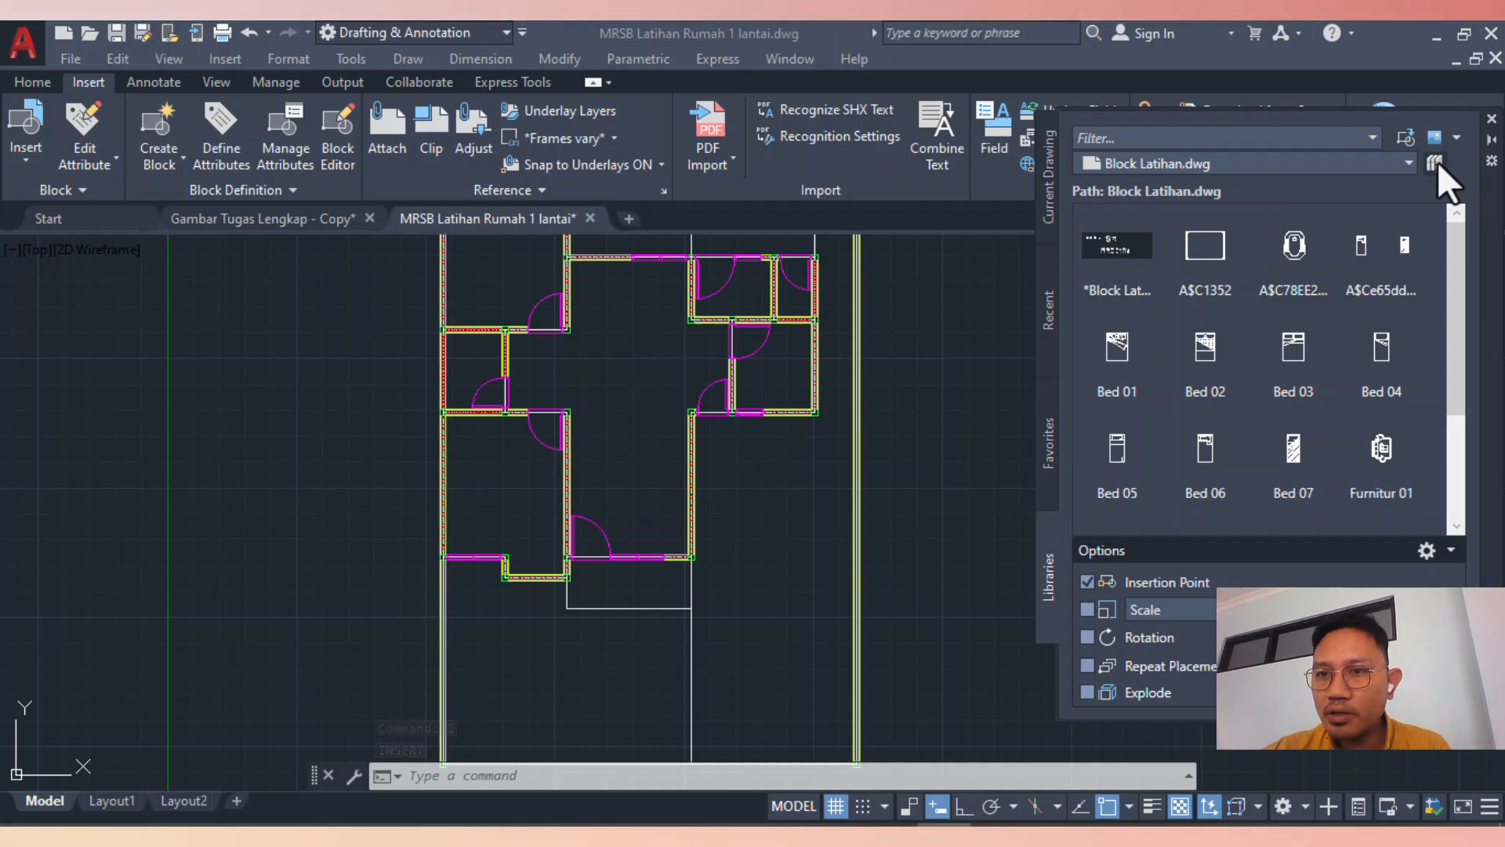
{"action": "left_click", "coordinate": [1410, 163]}
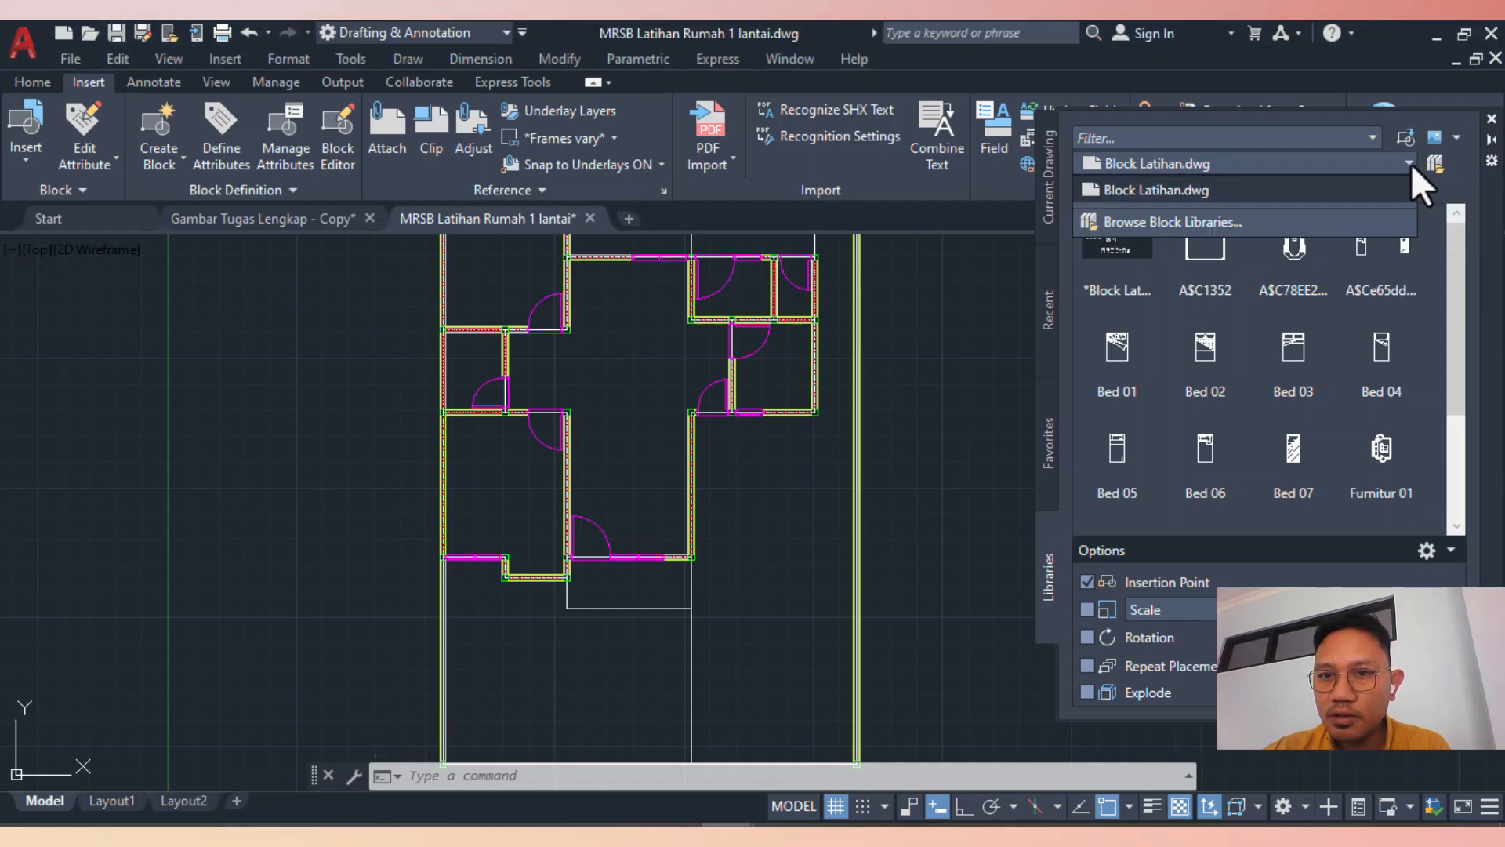
{"action": "left_click", "coordinate": [1184, 224]}
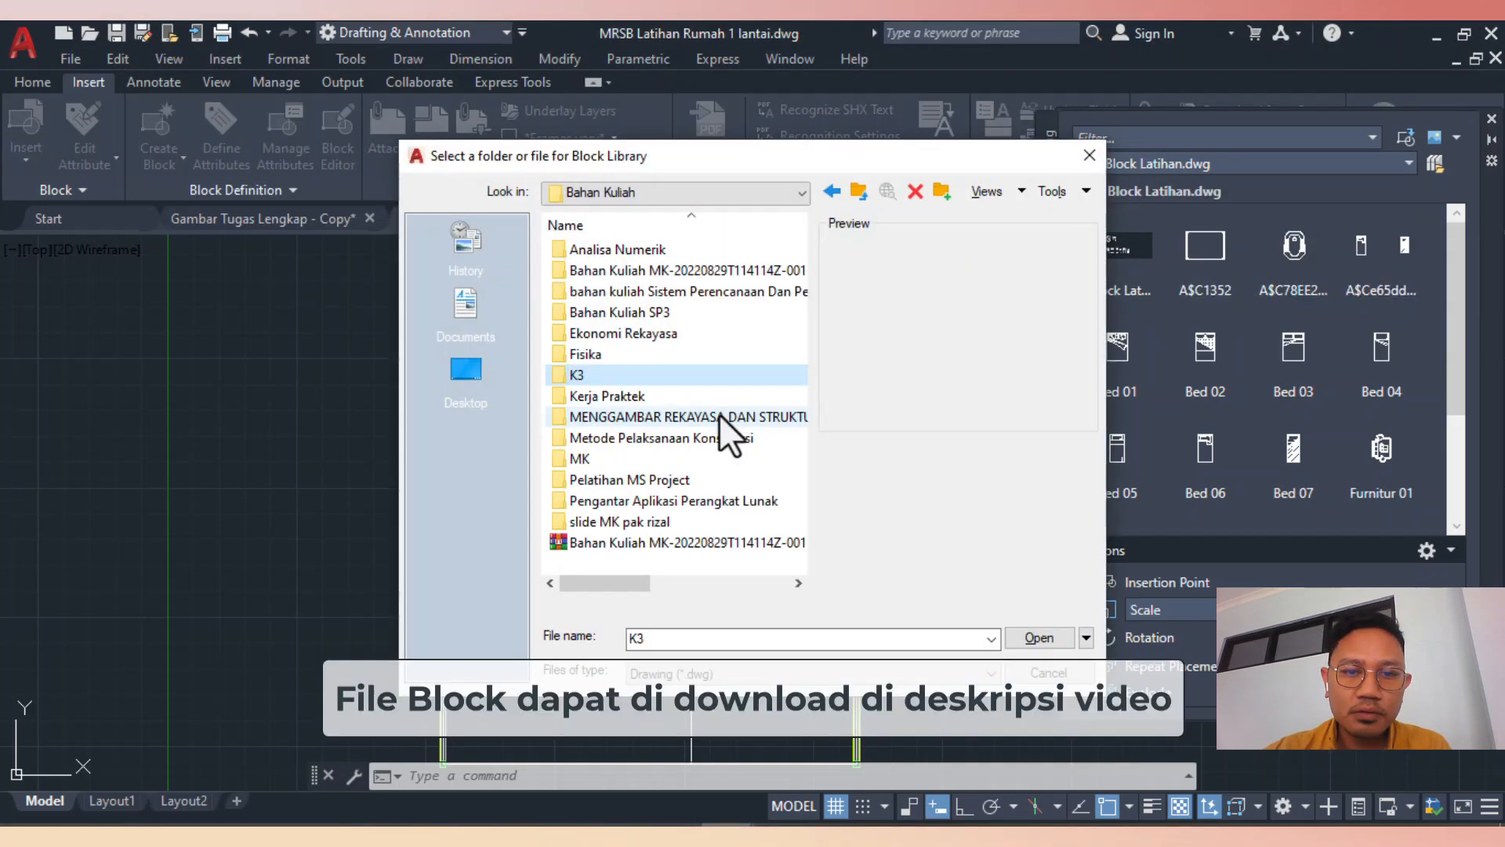
{"action": "double_click", "coordinate": [718, 417]}
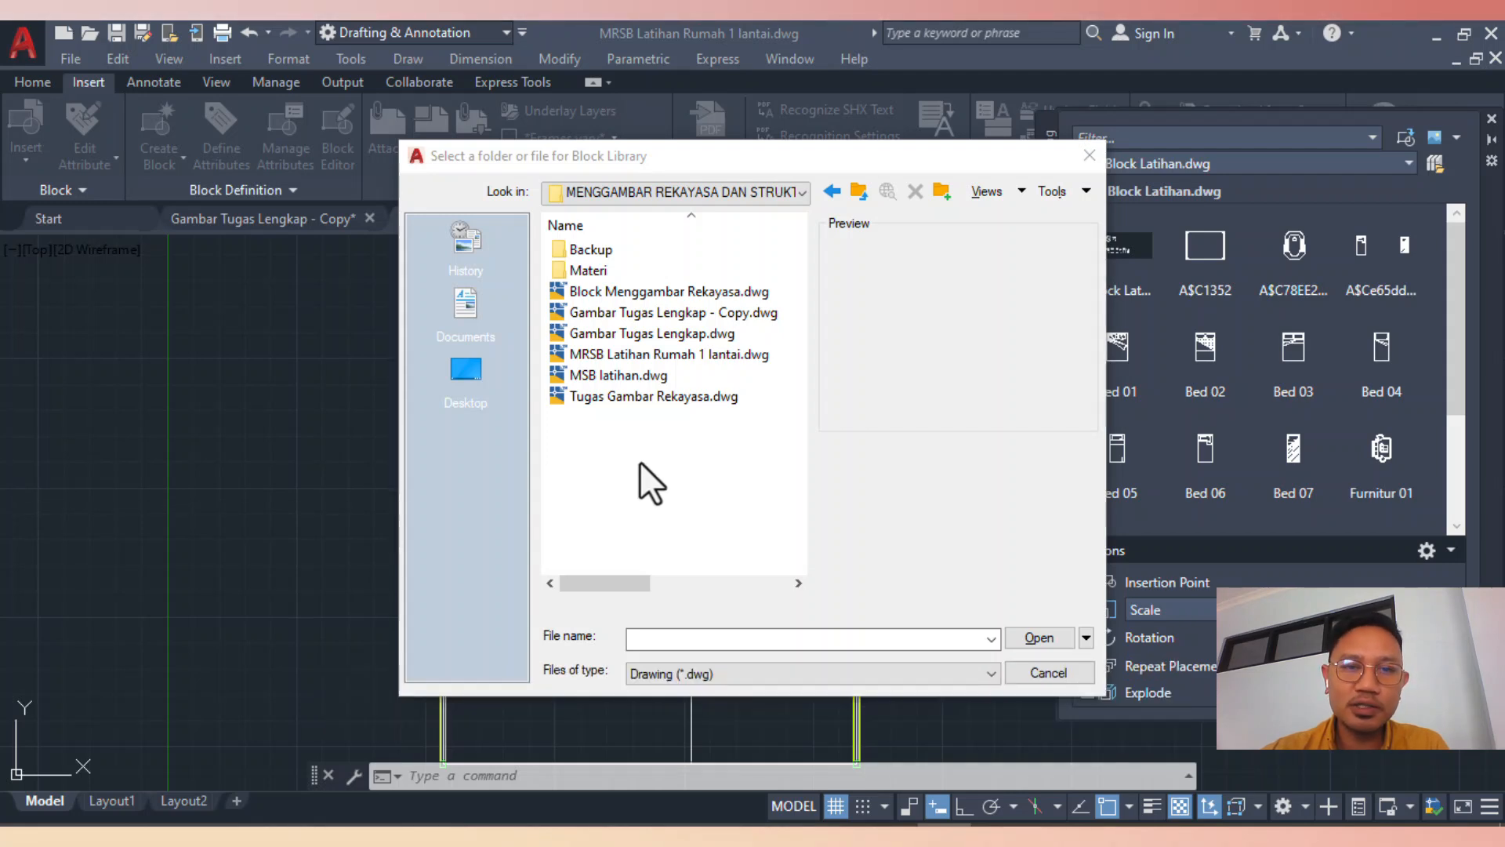
{"action": "left_click", "coordinate": [674, 295]}
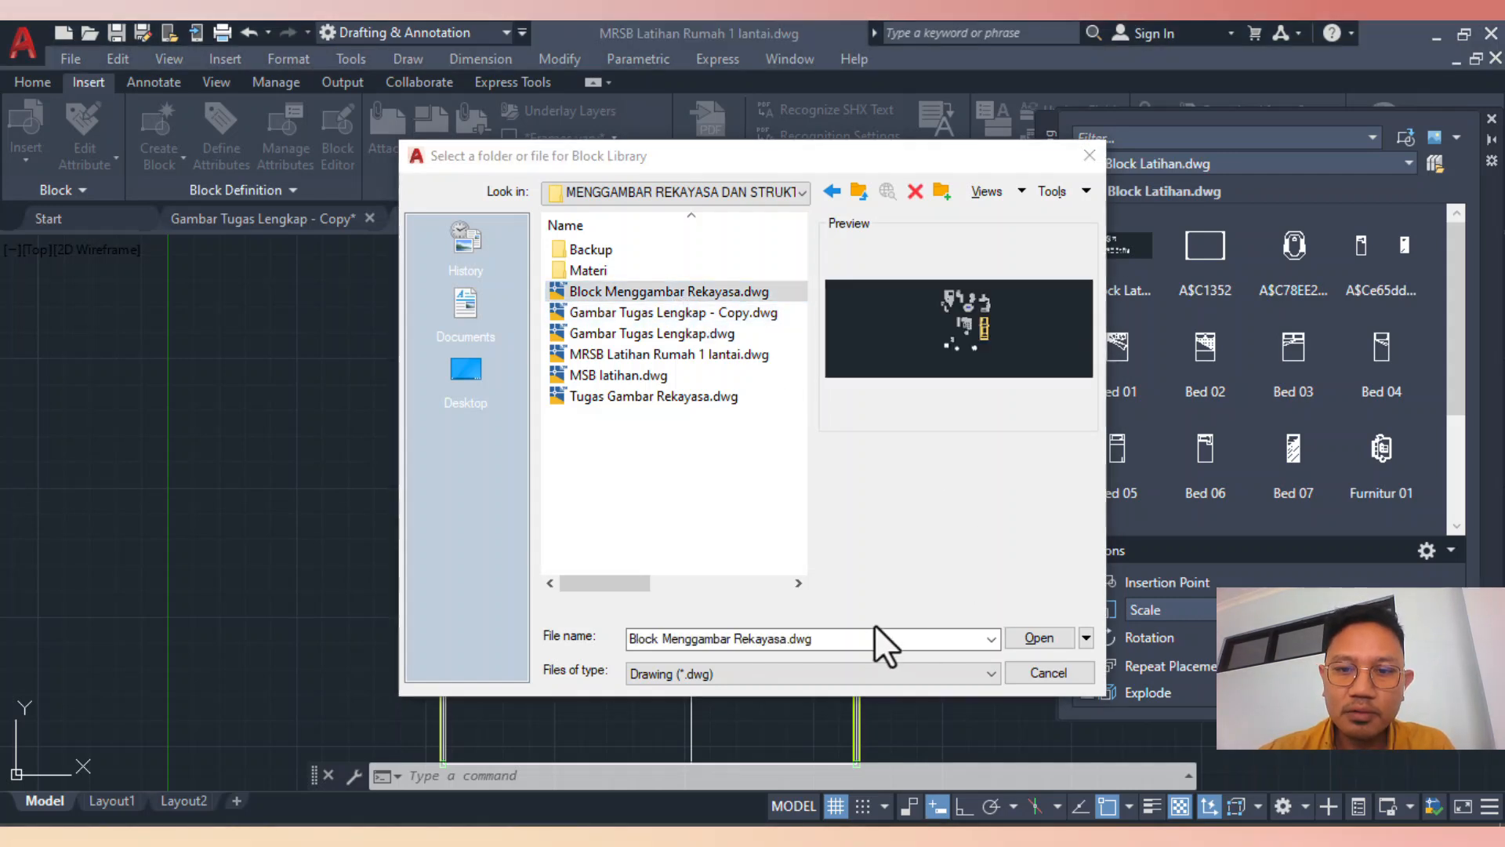
{"action": "left_click", "coordinate": [1037, 638]}
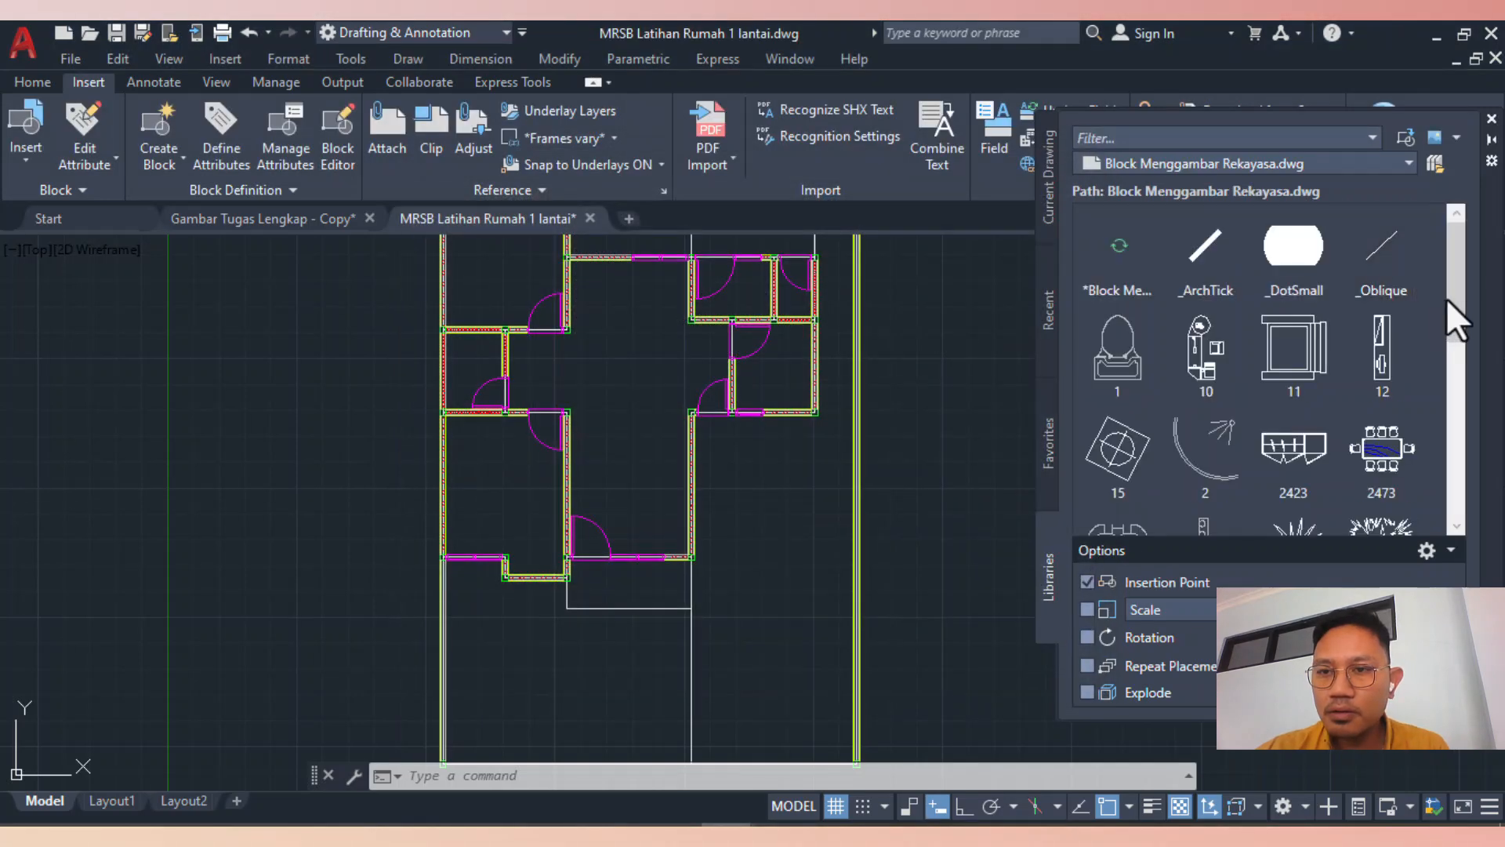
{"action": "left_click_drag", "start_coordinate": [1455, 294], "coordinate": [1457, 250]}
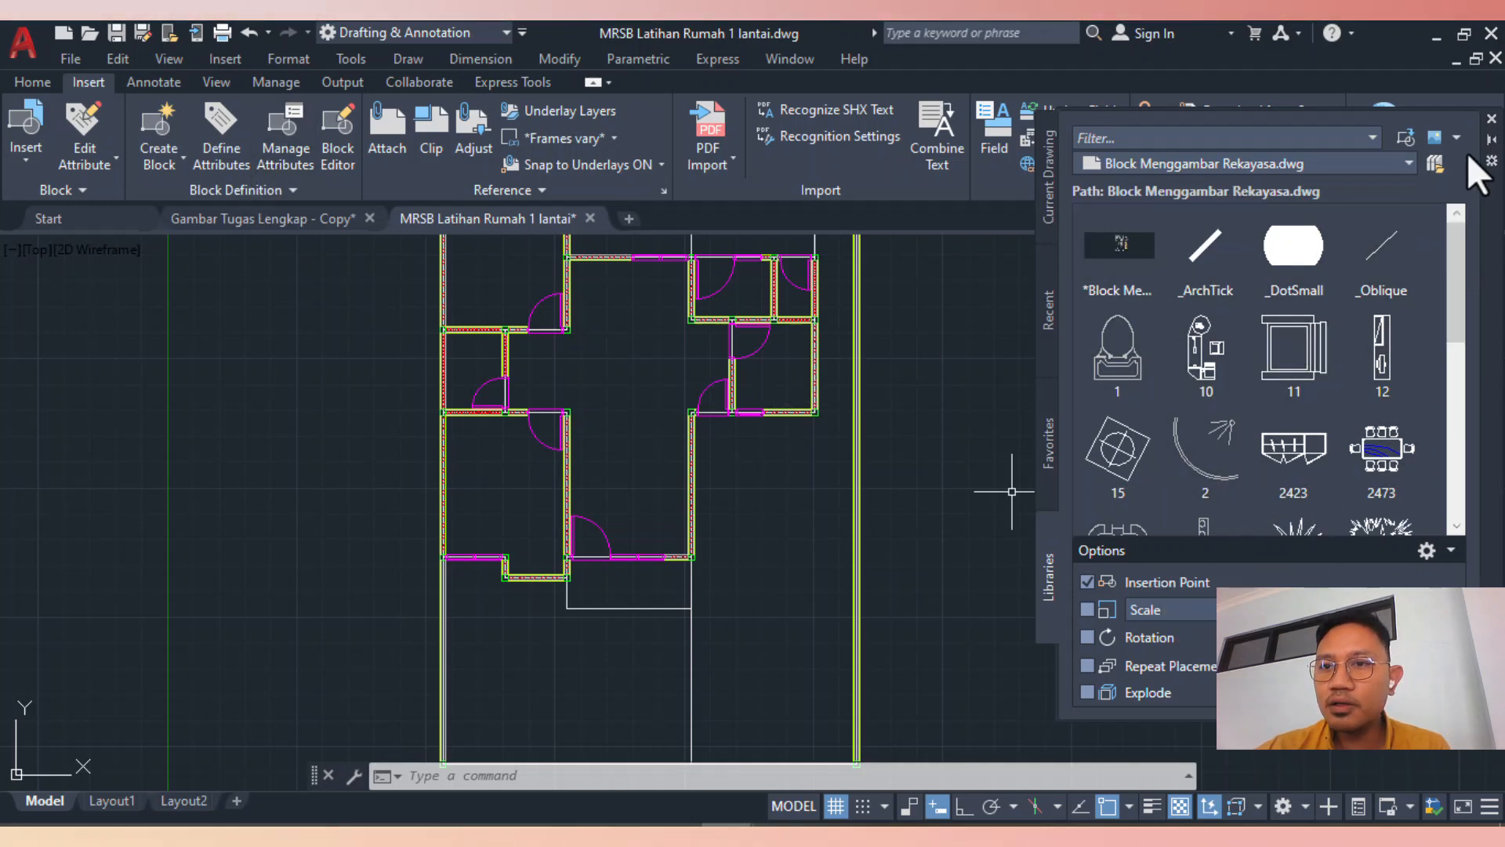
{"action": "left_click", "coordinate": [1492, 120]}
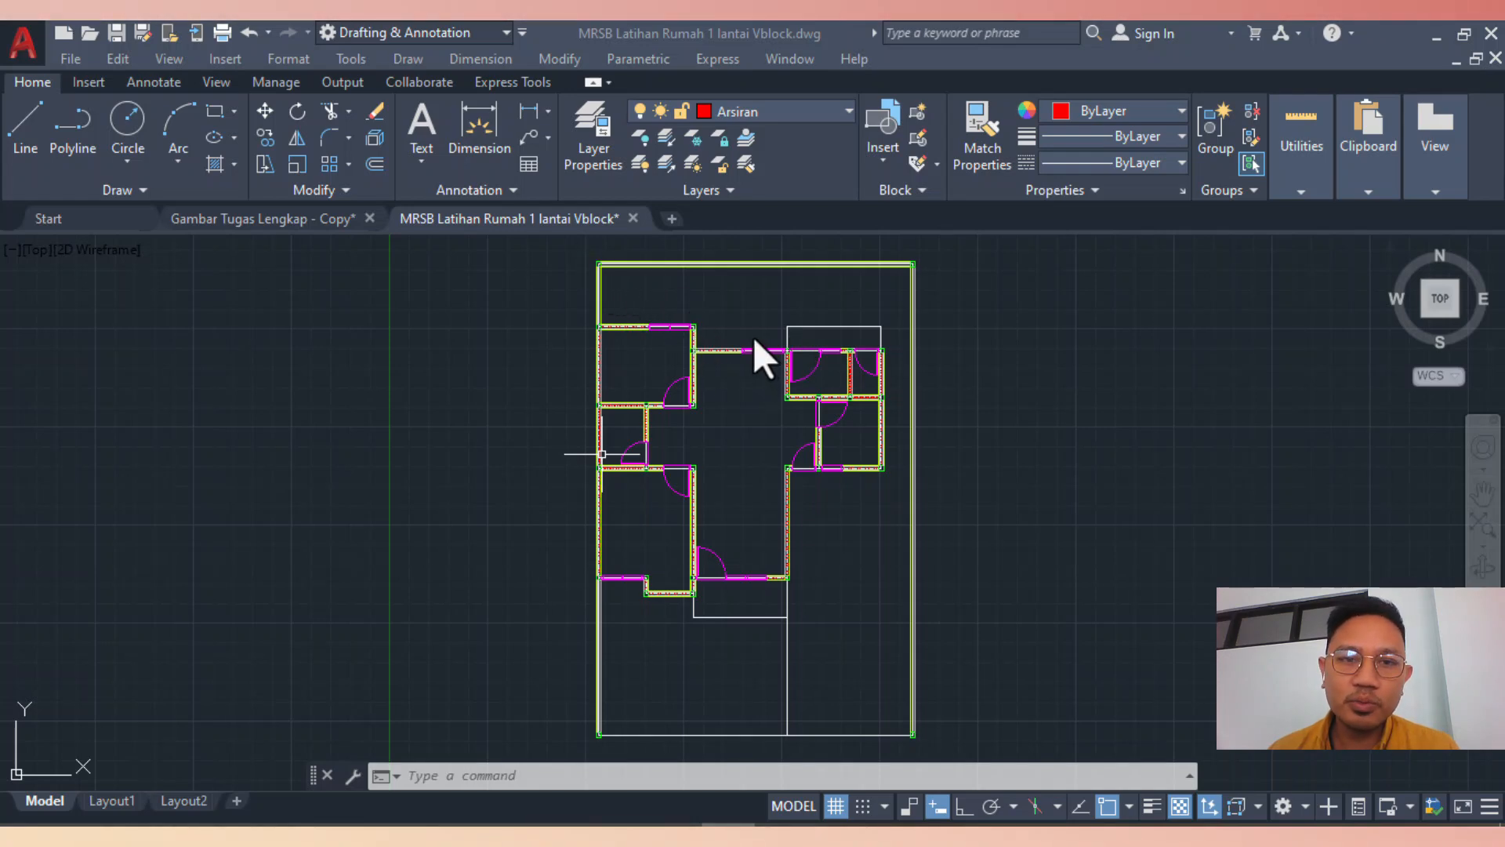
Create a new layer named Aksesoris
{"action": "left_click", "coordinate": [586, 149]}
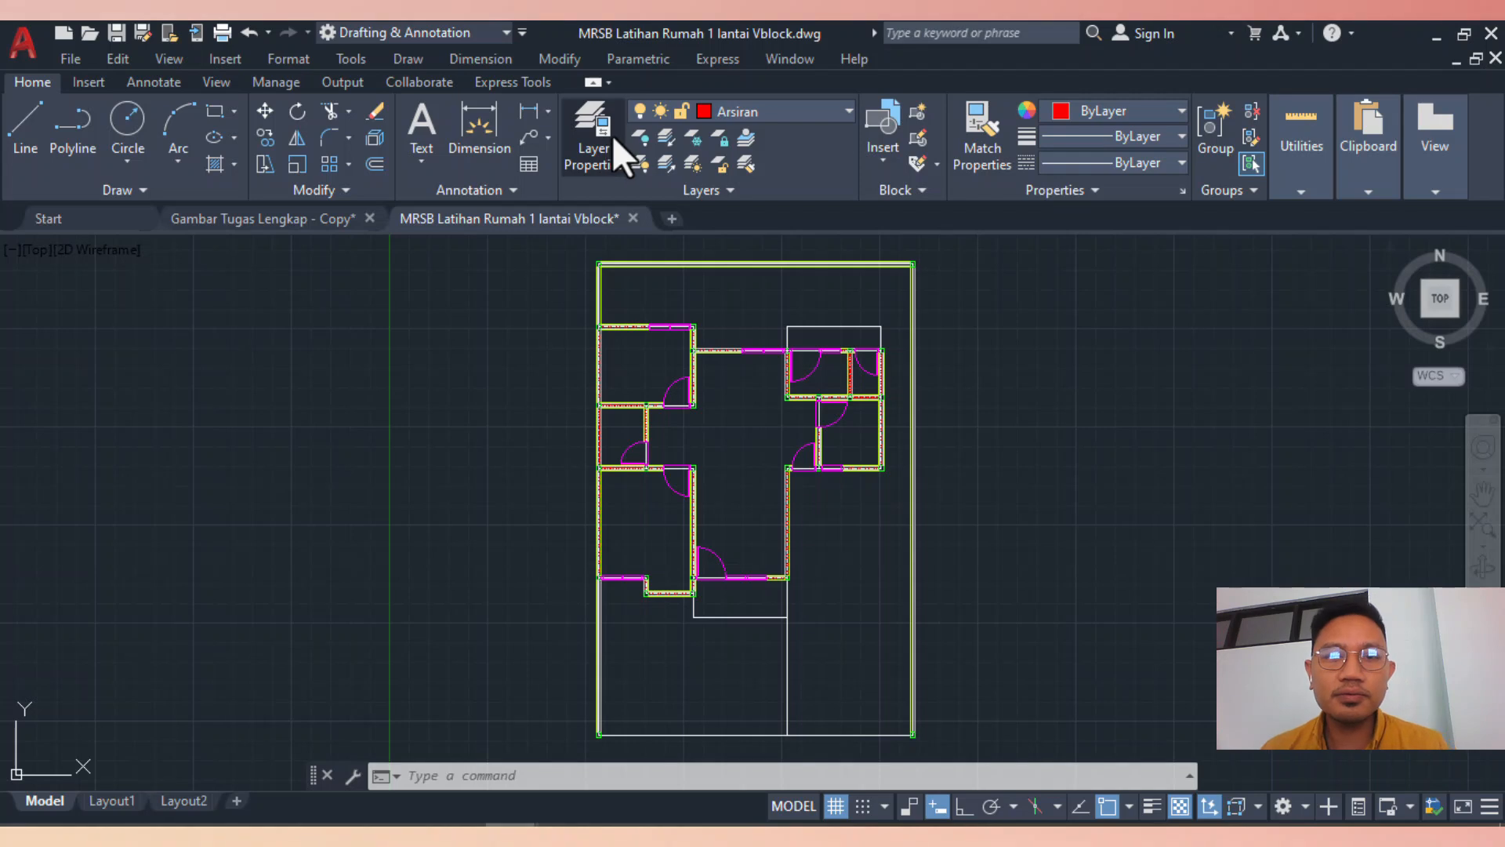
{"action": "left_click", "coordinate": [604, 141]}
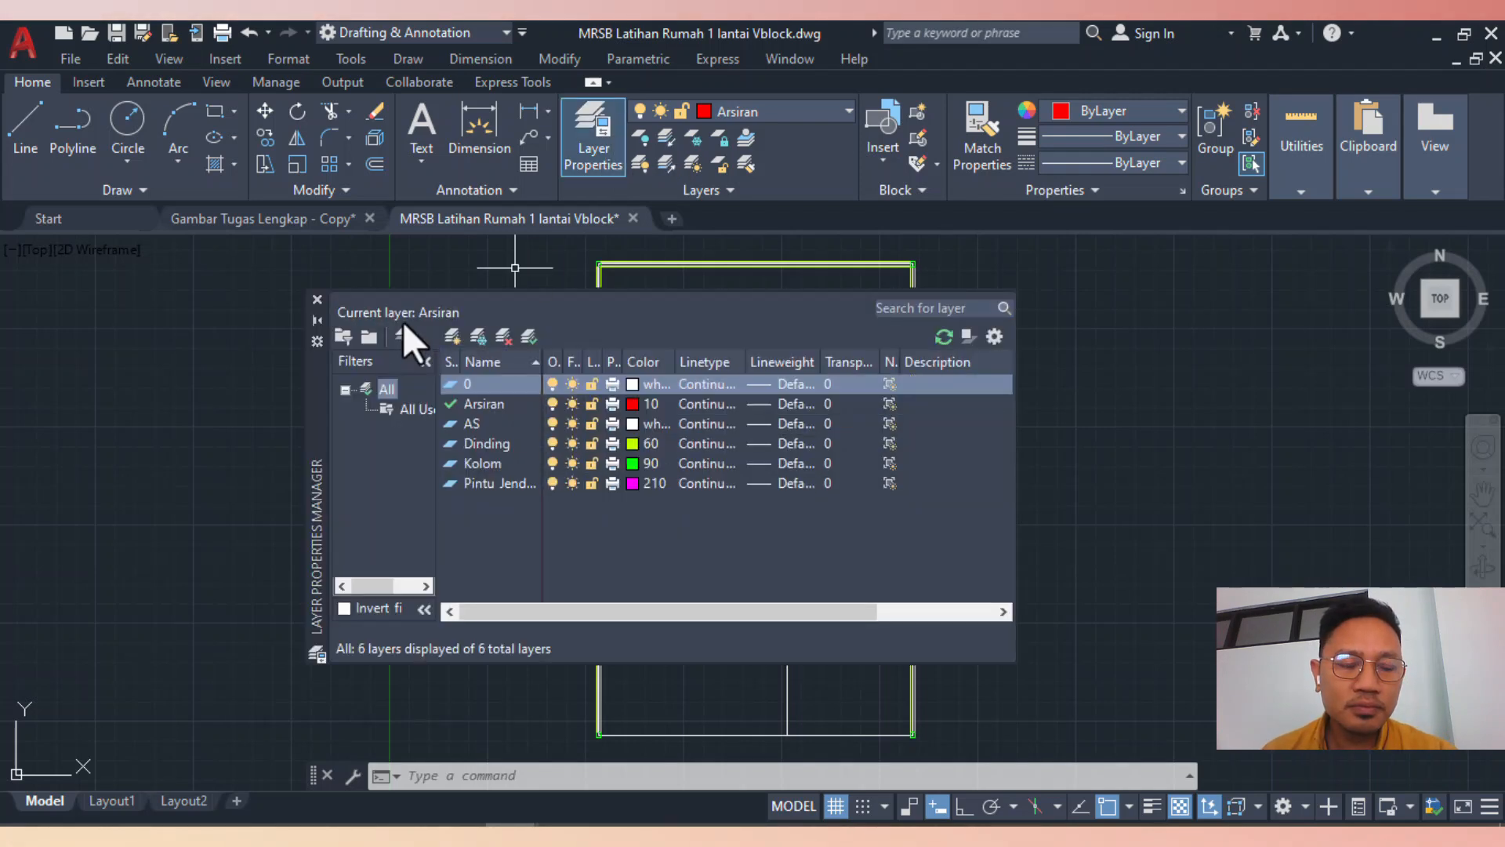
{"action": "left_click", "coordinate": [453, 337]}
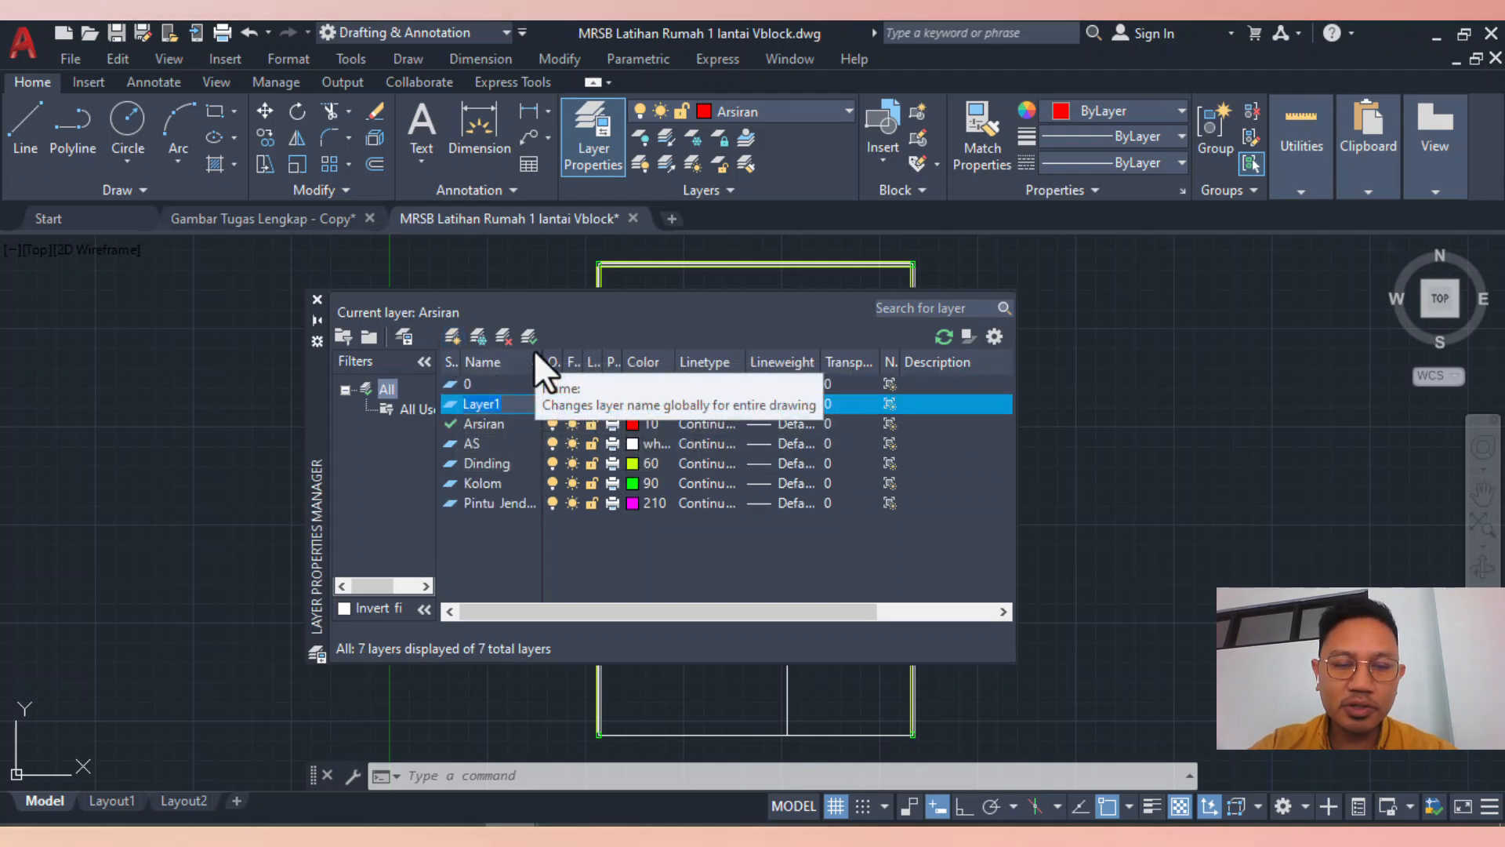
{"action": "type", "text": "Aks"}
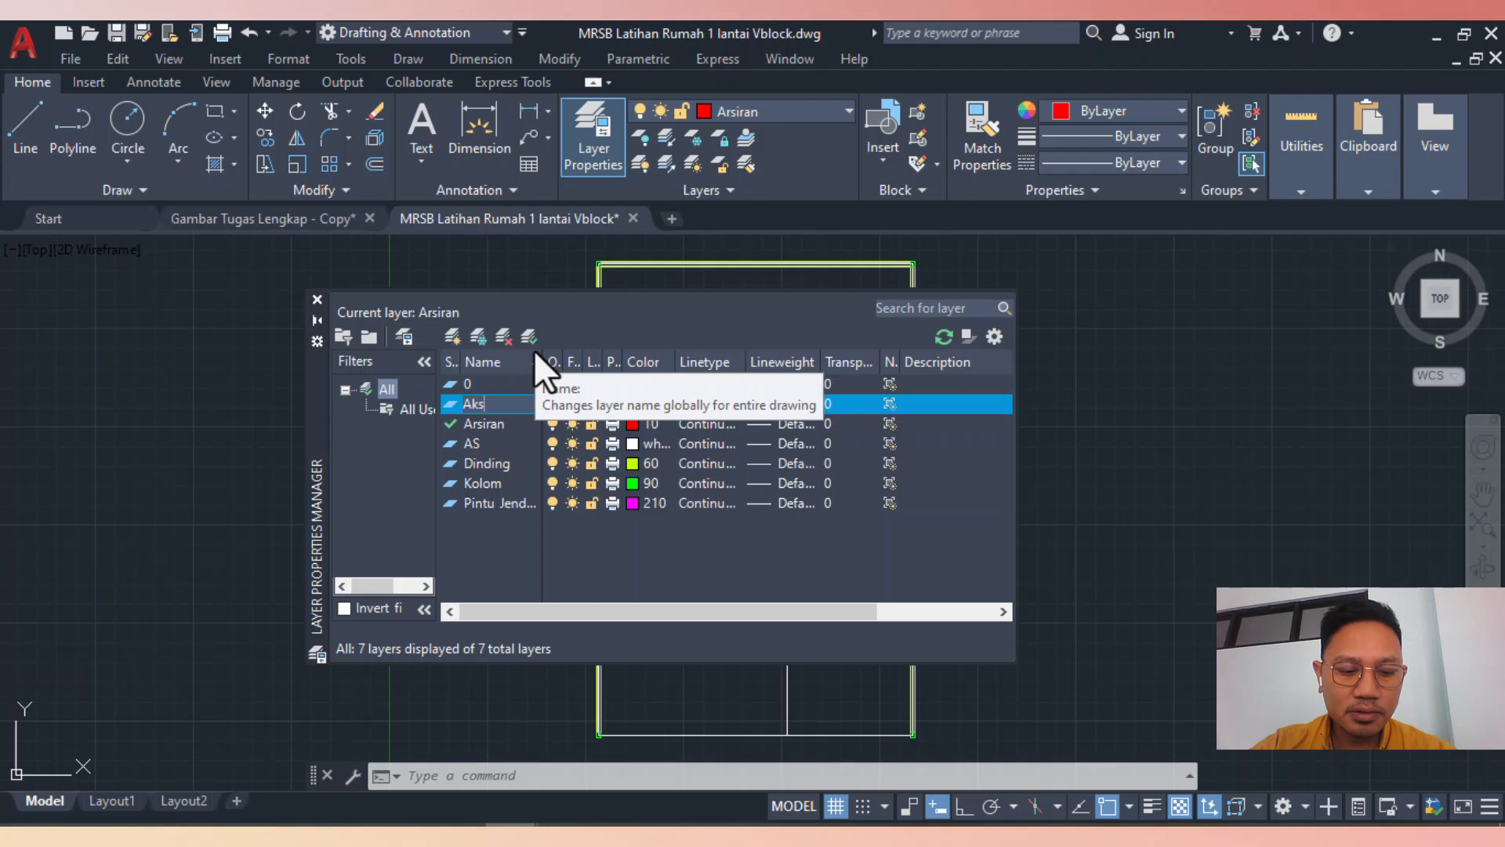
{"action": "type", "text": "esoris"}
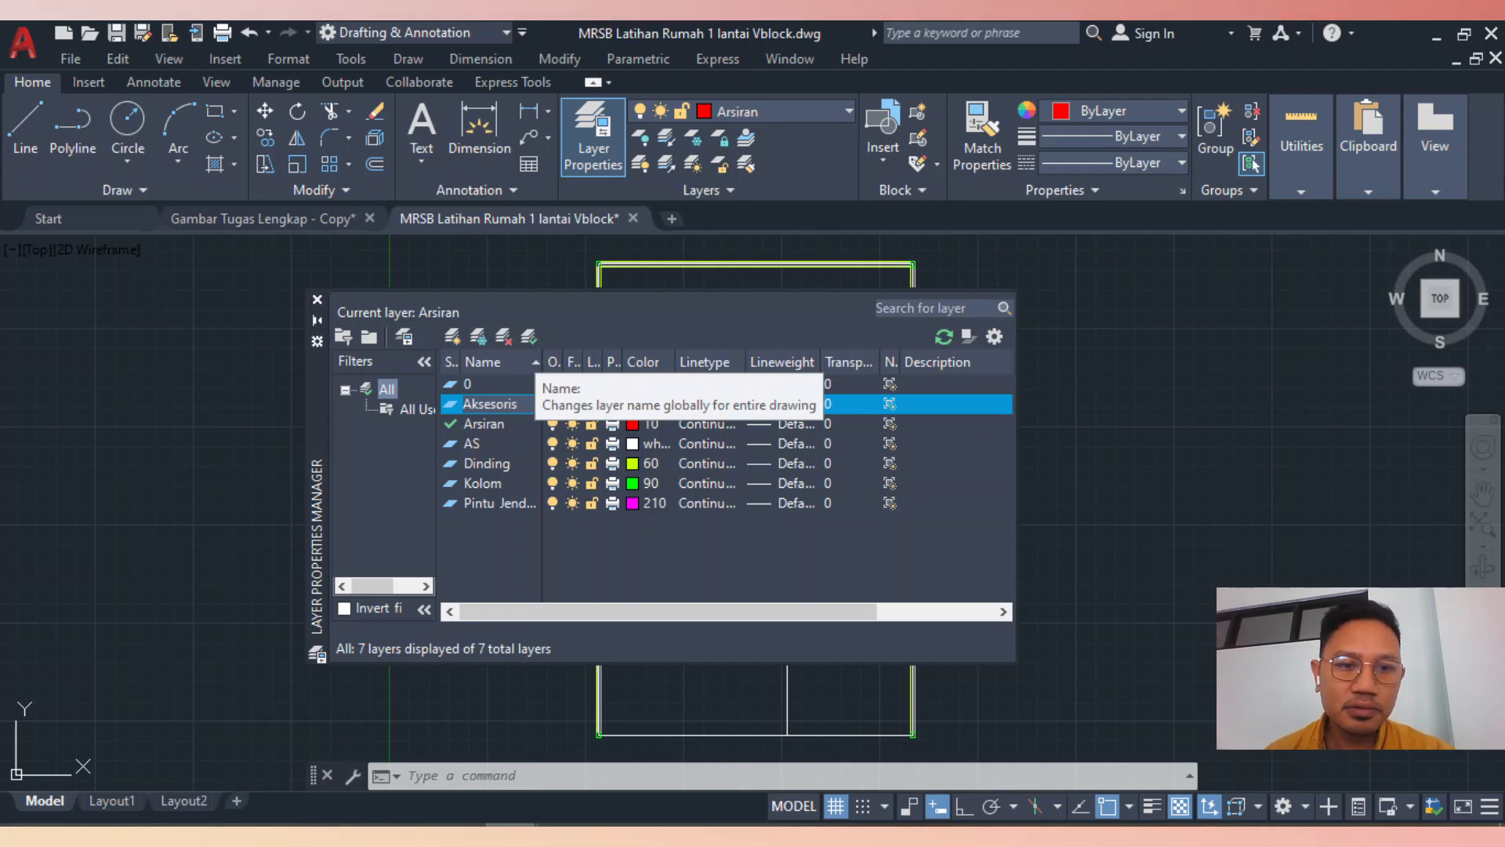
{"action": "key", "text": "Return"}
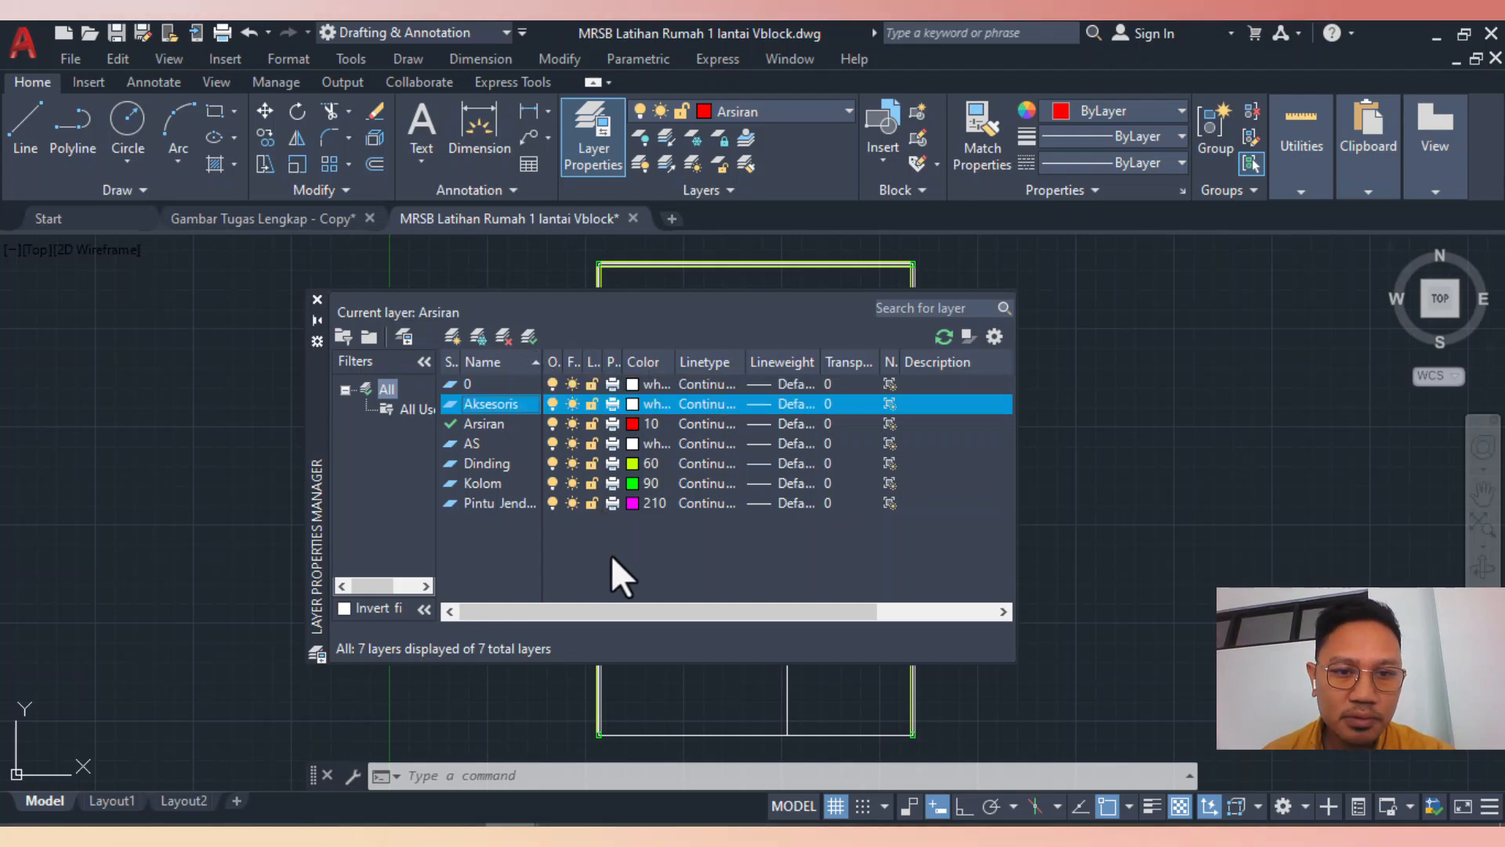
Set the Aksesoris layer's colour to index colour 9, make it the current layer and close the layer manager
{"action": "left_click", "coordinate": [634, 405]}
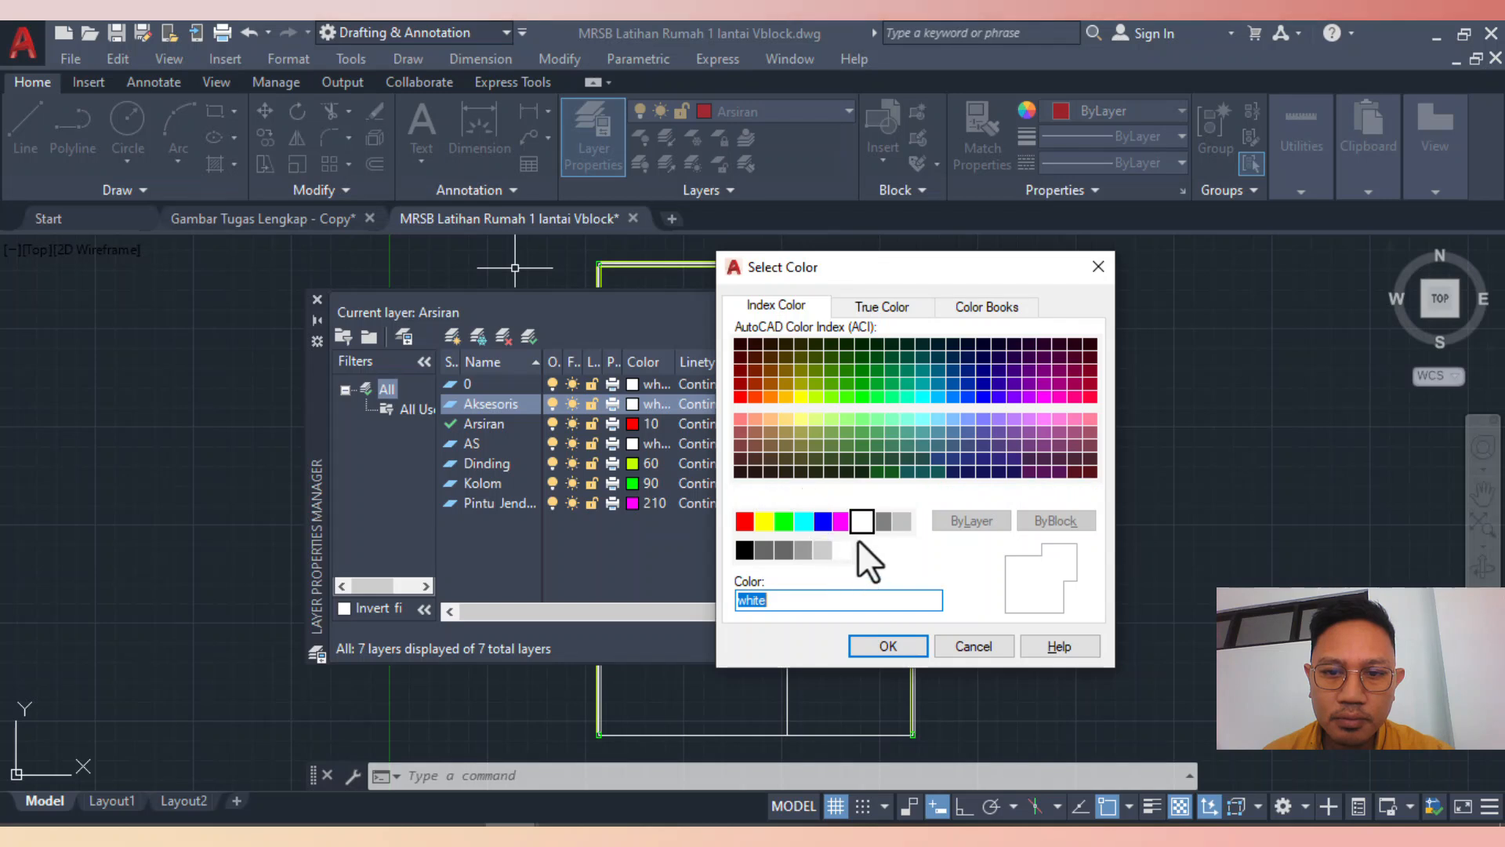
{"action": "left_click", "coordinate": [903, 522]}
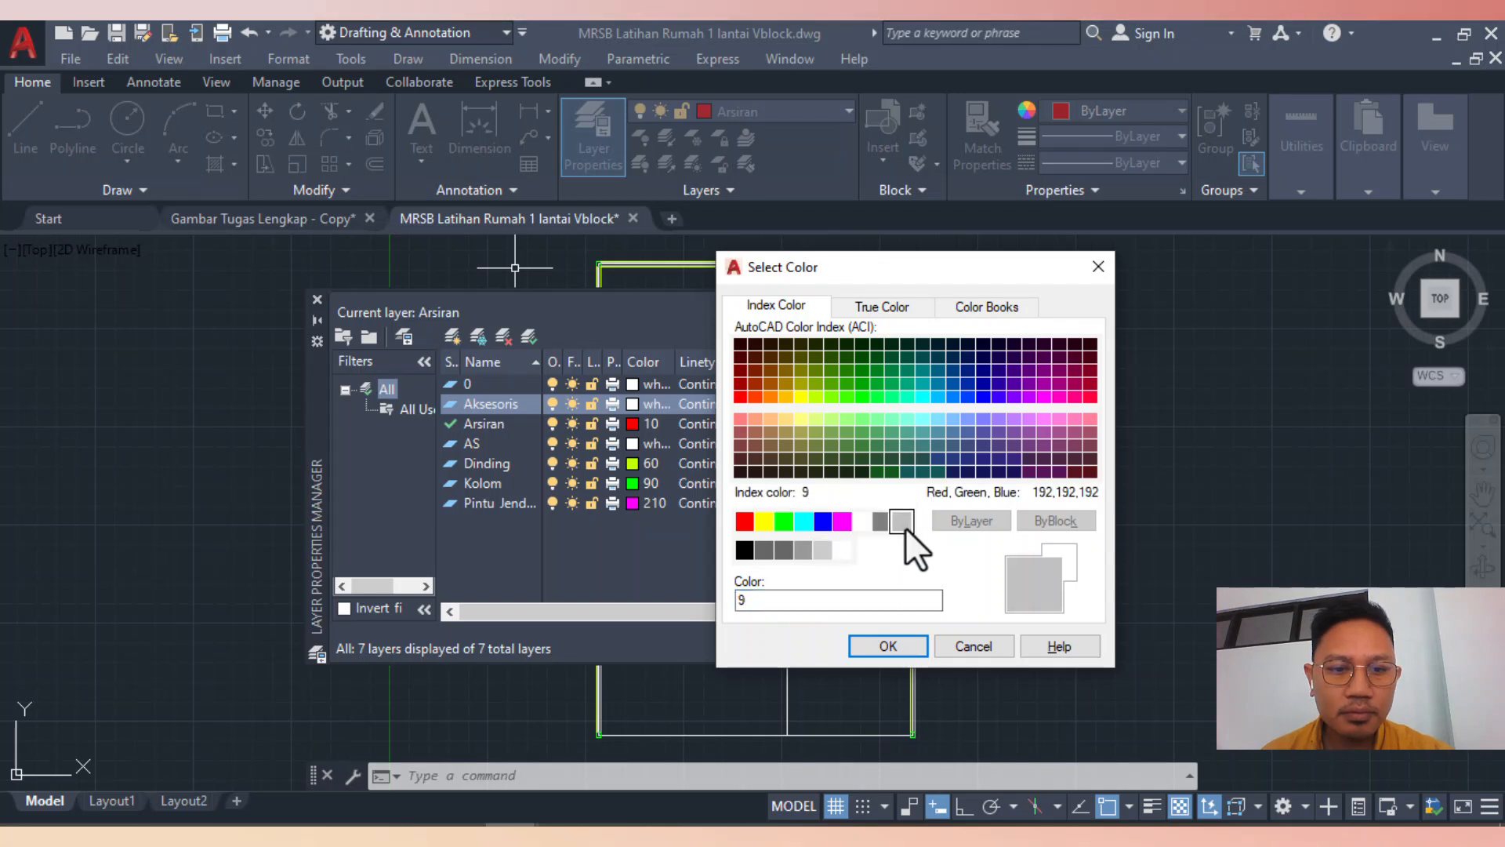
{"action": "left_click", "coordinate": [888, 646]}
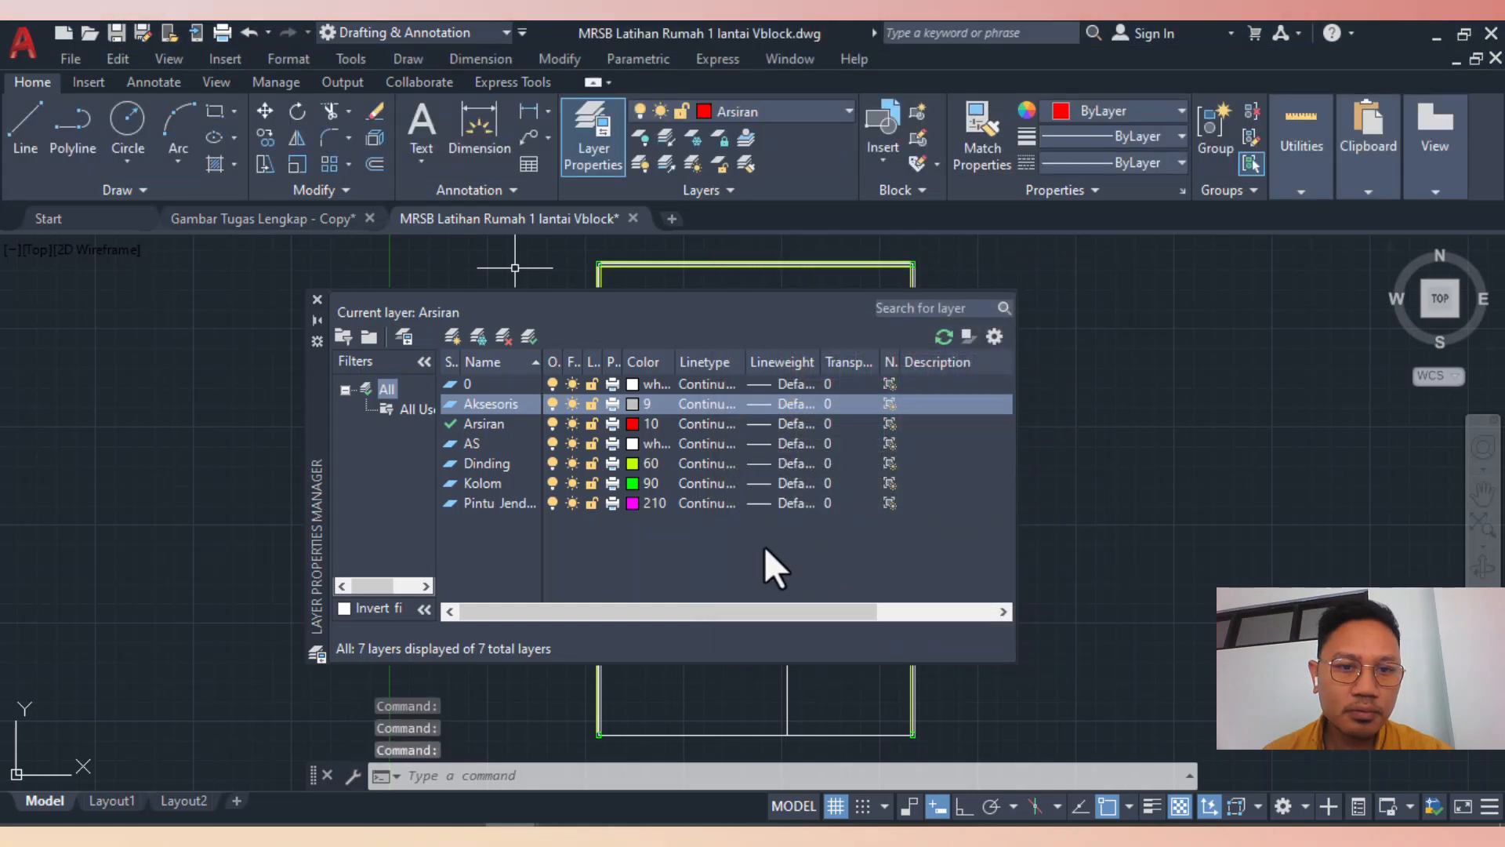
{"action": "double_click", "coordinate": [516, 405]}
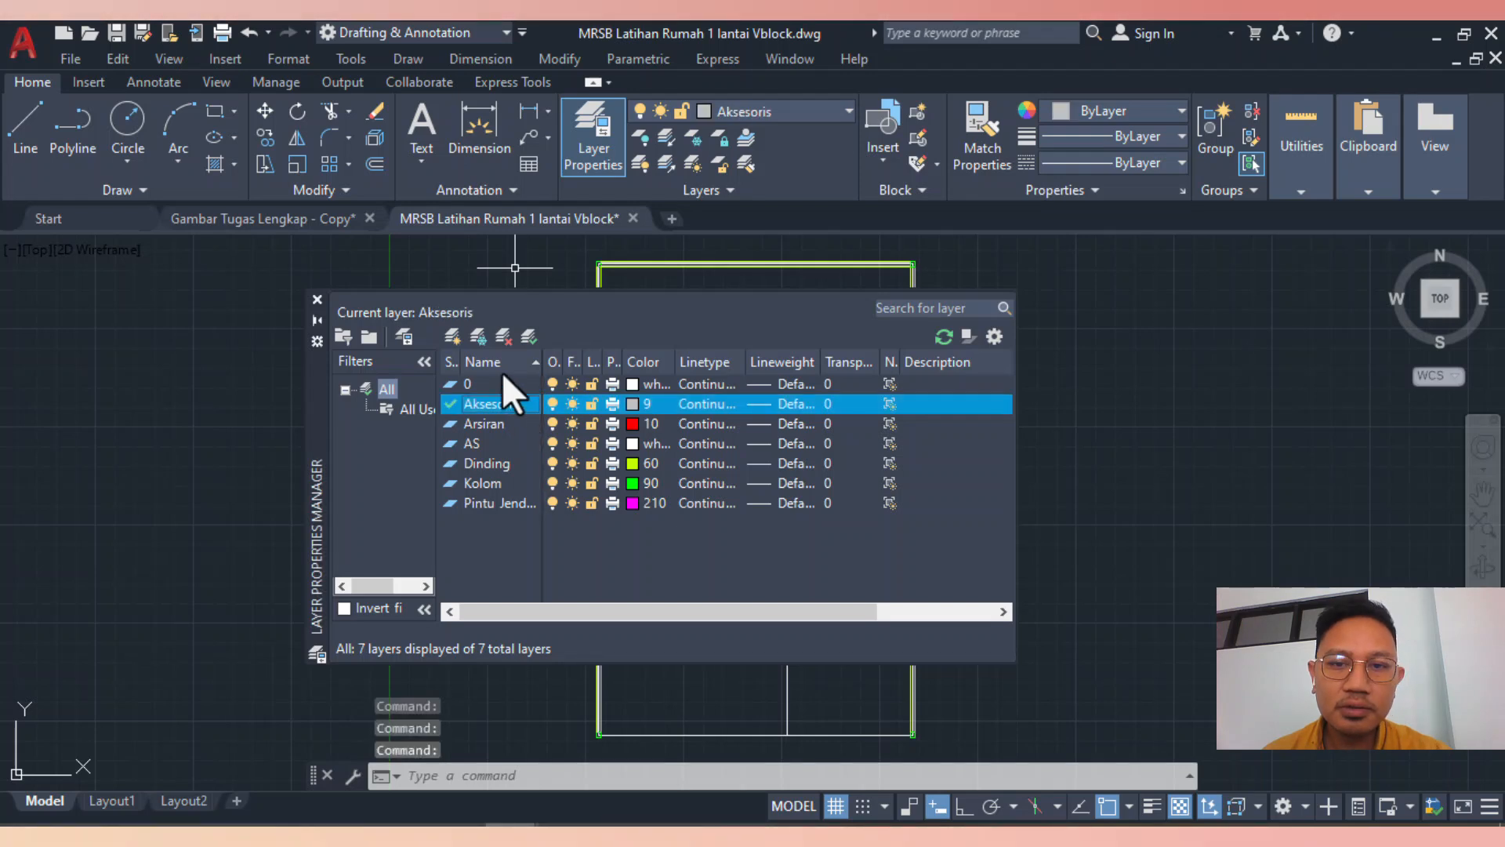
{"action": "left_click", "coordinate": [318, 300]}
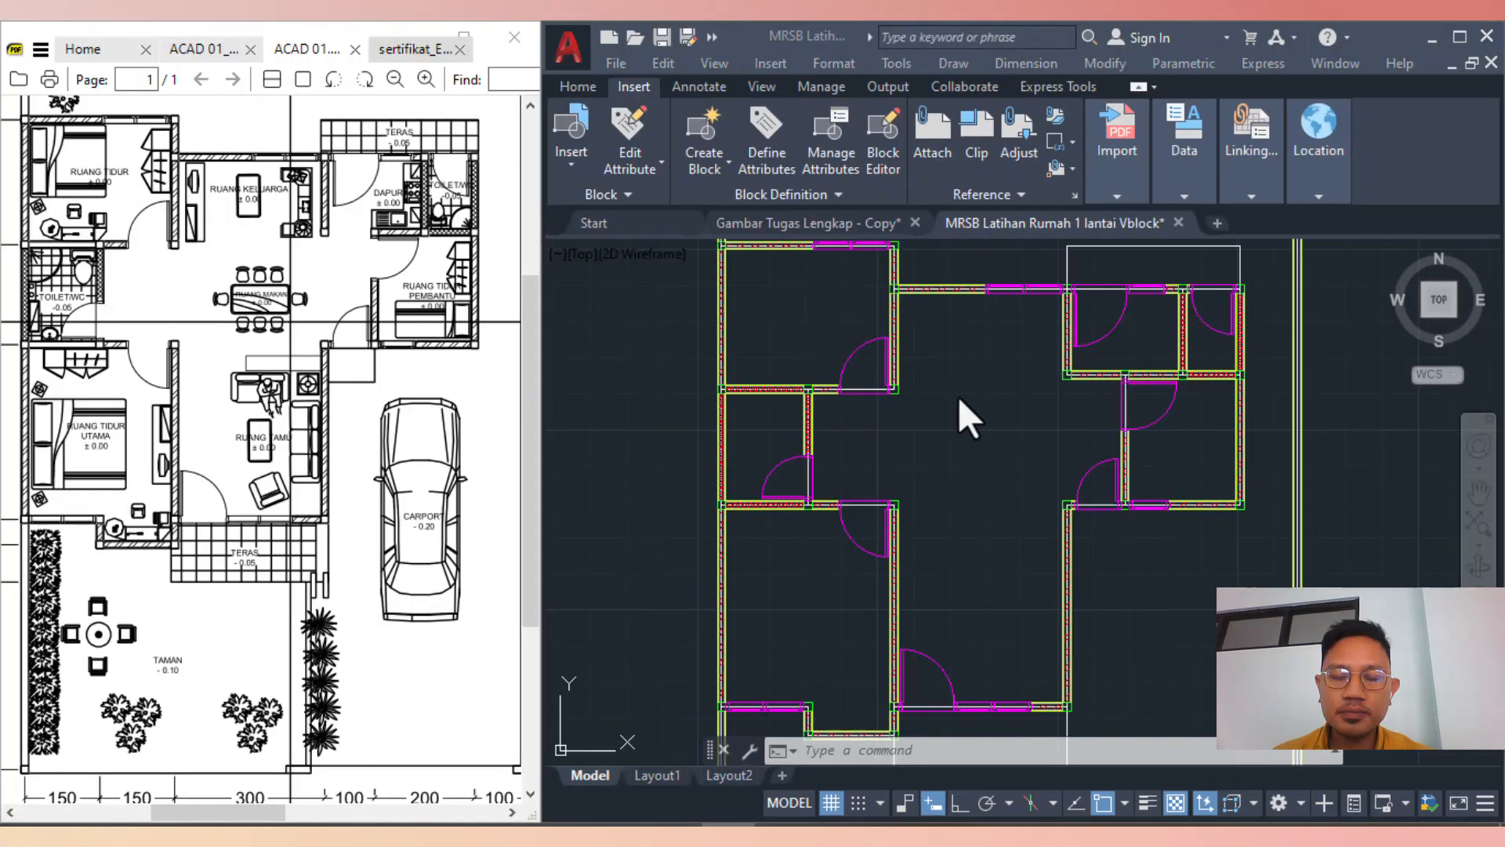
Reopen the block palette with the Block Menggambar Rekayasa.dwg library beside the house floor plan
{"action": "left_click", "coordinate": [994, 430]}
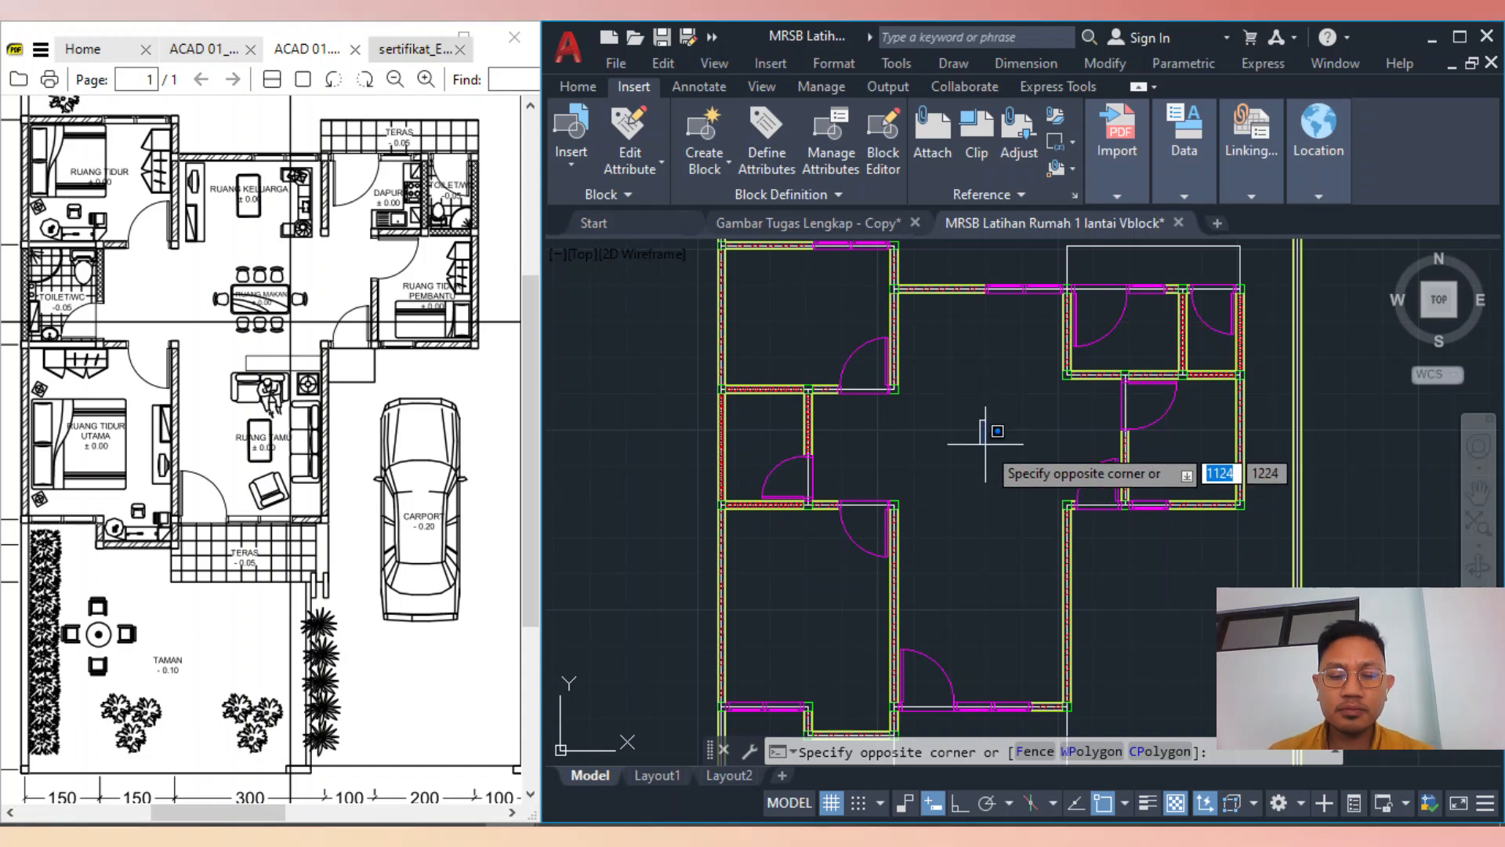
{"action": "left_click", "coordinate": [986, 430]}
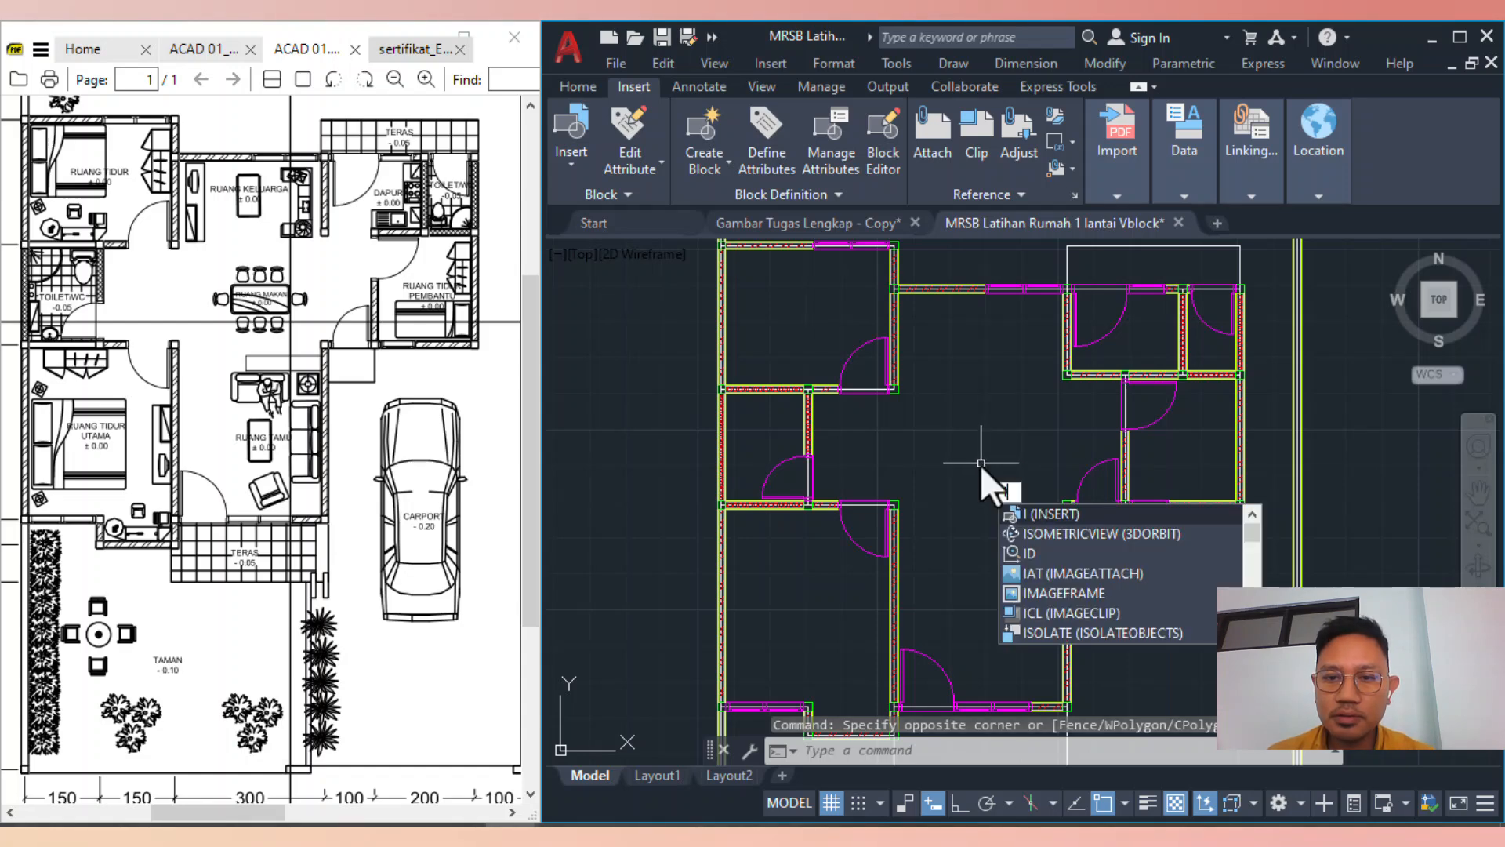
{"action": "key", "text": "Return"}
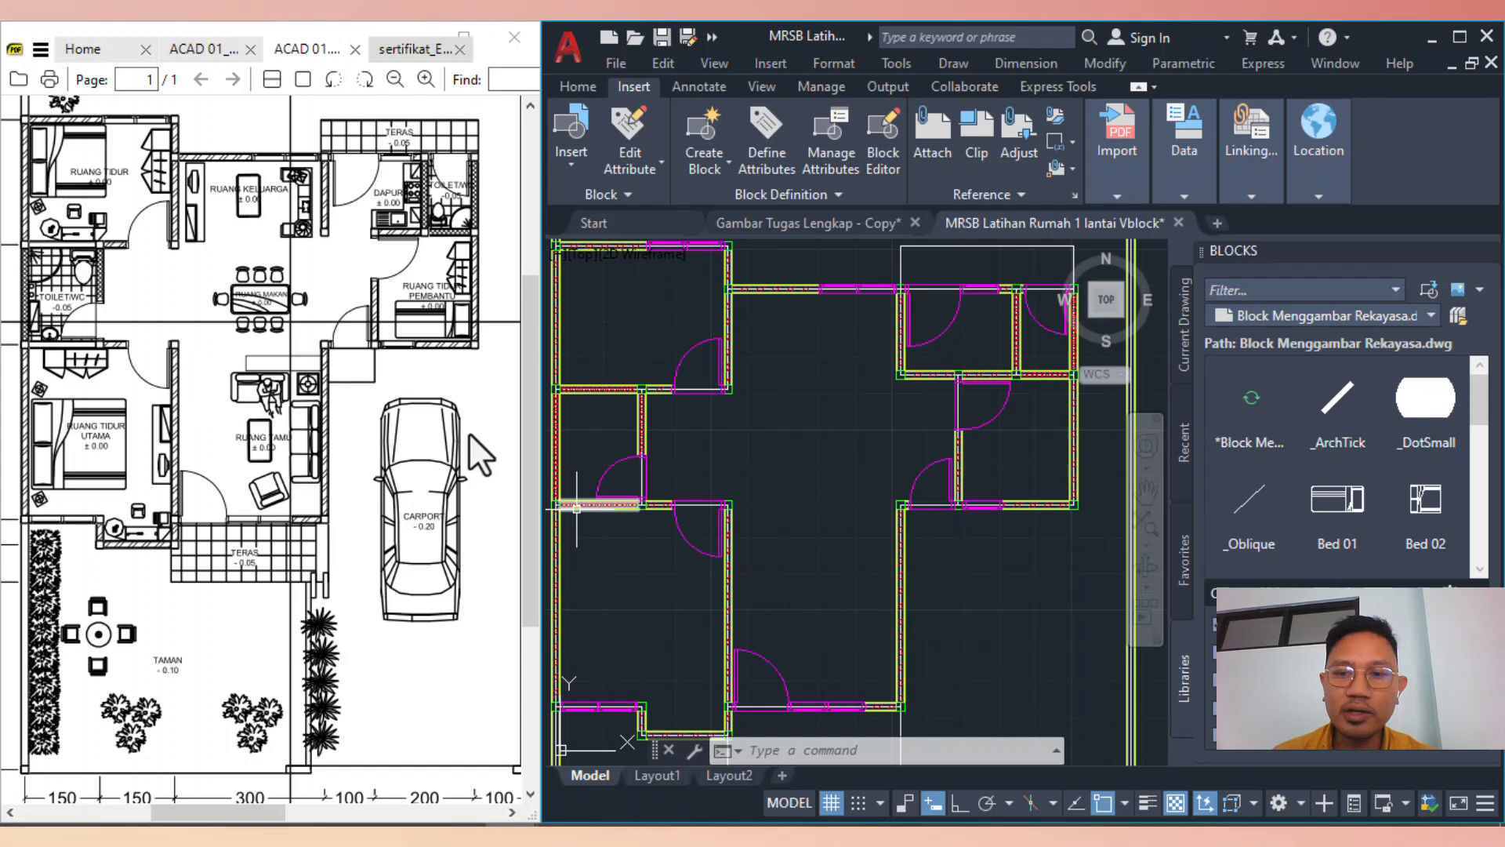
{"action": "scroll", "coordinate": [888, 424], "scroll_direction": "down", "scroll_amount": 2}
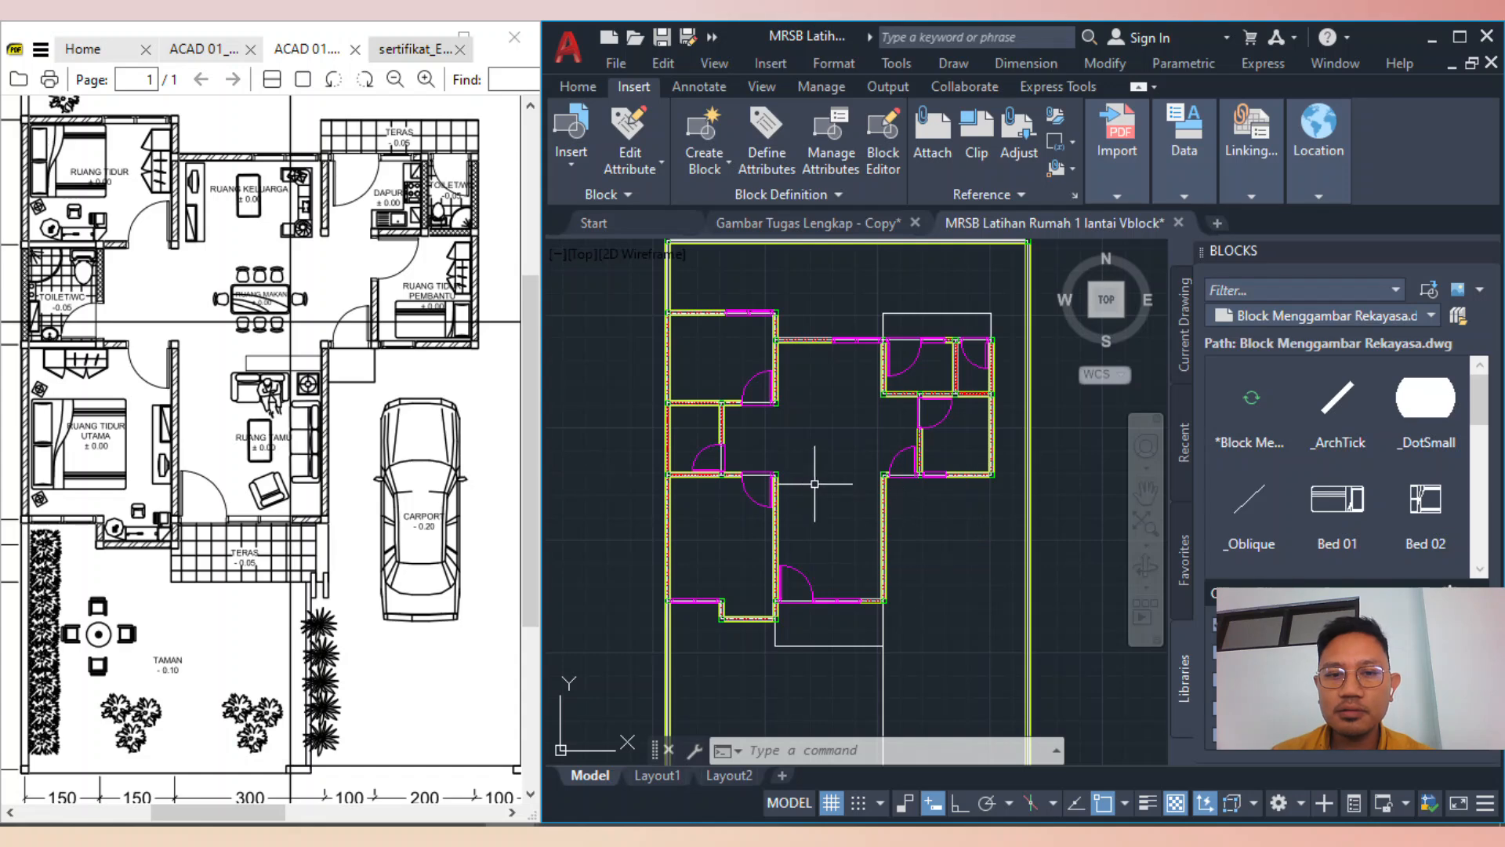
{"action": "scroll", "coordinate": [811, 482], "scroll_direction": "up", "scroll_amount": 2}
{"action": "scroll", "coordinate": [1380, 494], "scroll_direction": "down", "scroll_amount": 1}
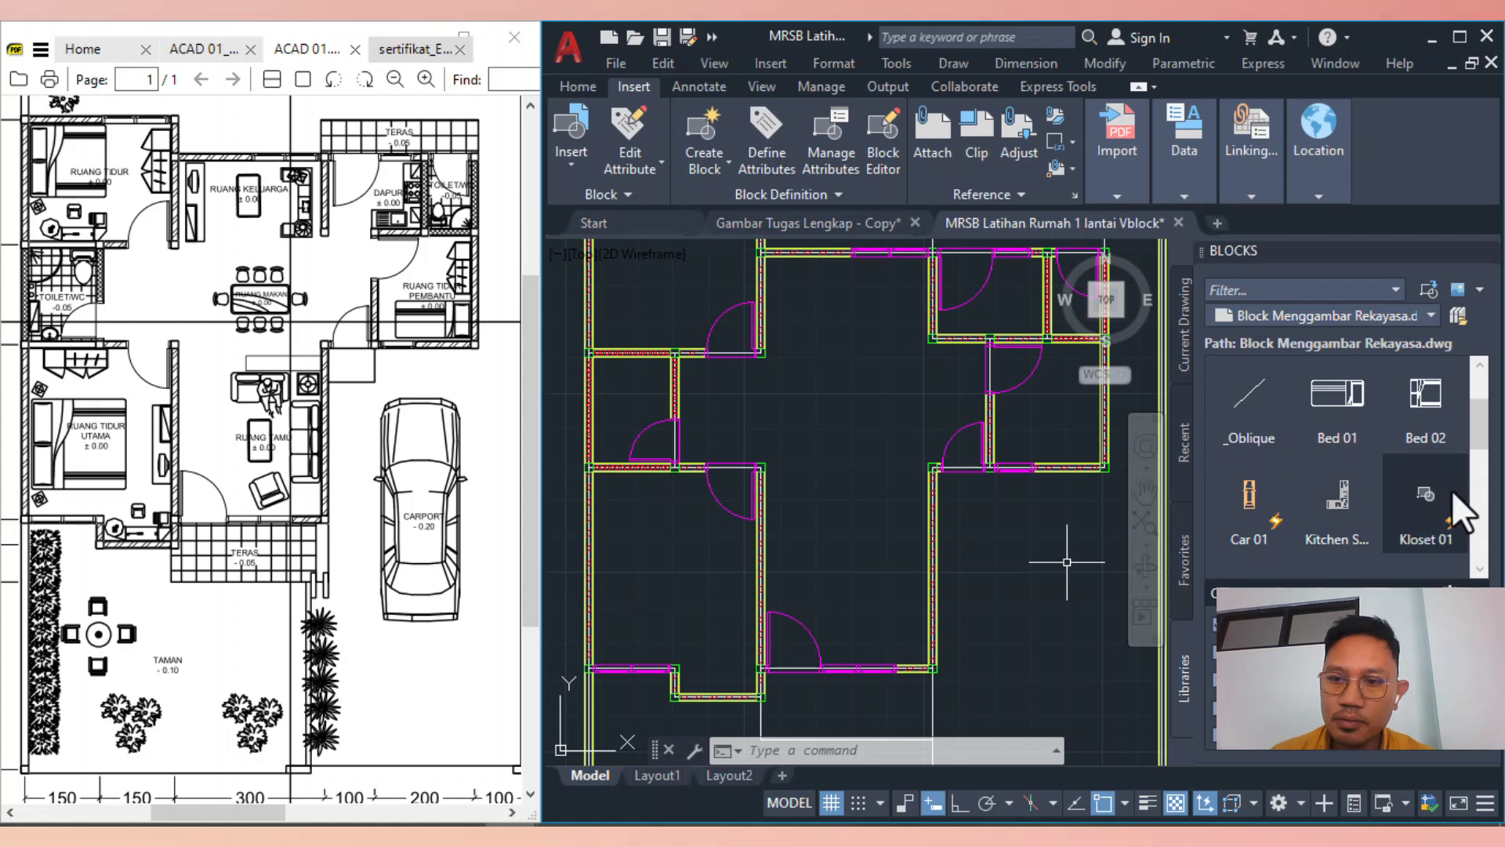
Insert the Bed 02 block in the main bedroom with its headboard centred against the left wall
{"action": "left_click", "coordinate": [1425, 404]}
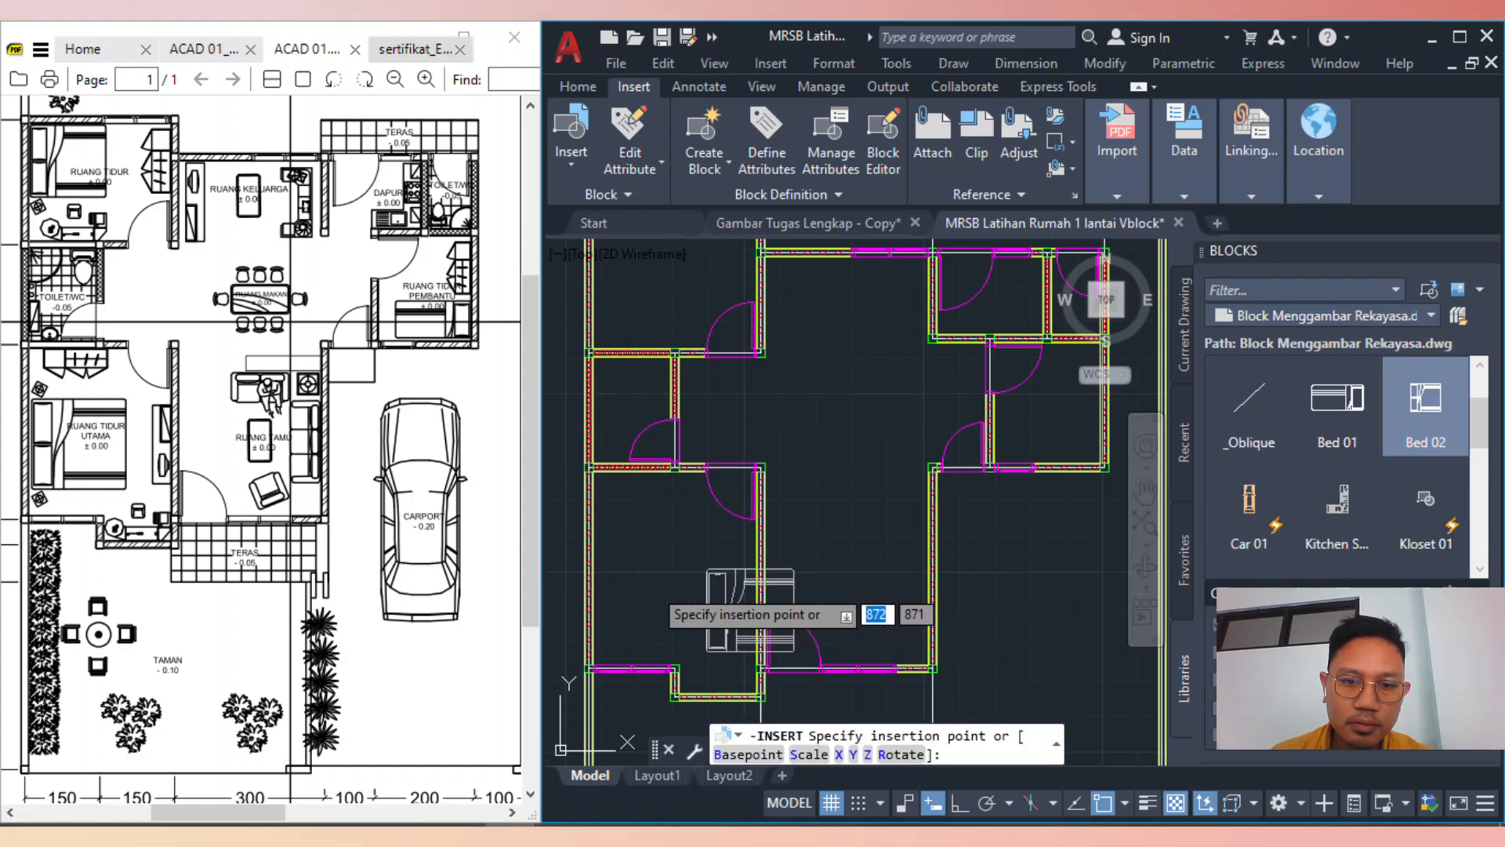
{"action": "scroll", "coordinate": [596, 564], "scroll_direction": "up", "scroll_amount": 2}
{"action": "scroll", "coordinate": [592, 589], "scroll_direction": "up", "scroll_amount": 4}
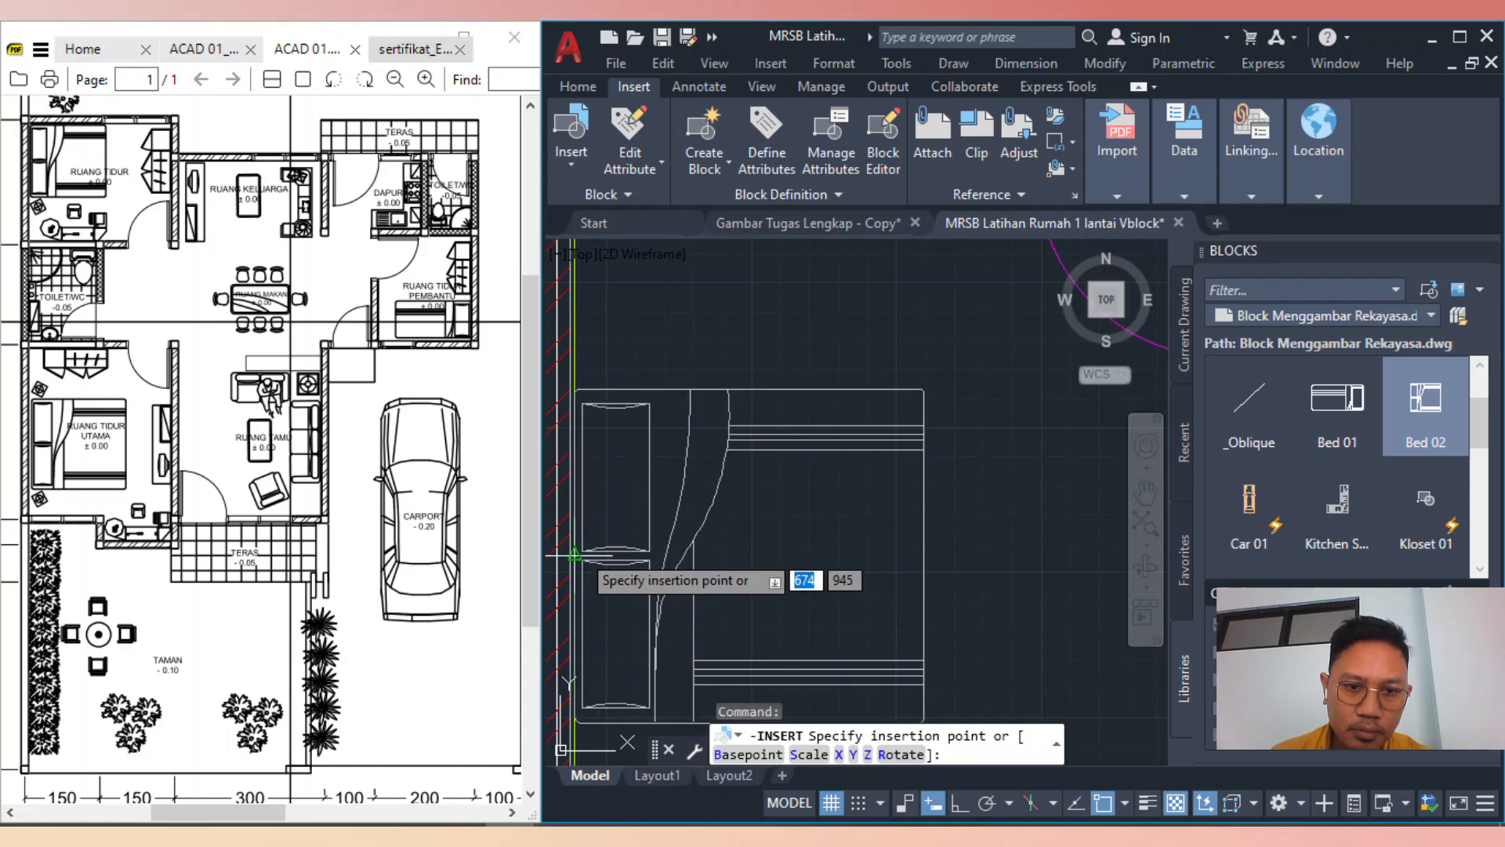
{"action": "left_click", "coordinate": [583, 552]}
{"action": "scroll", "coordinate": [720, 496], "scroll_direction": "down", "scroll_amount": 2}
{"action": "scroll", "coordinate": [720, 496], "scroll_direction": "down", "scroll_amount": 3}
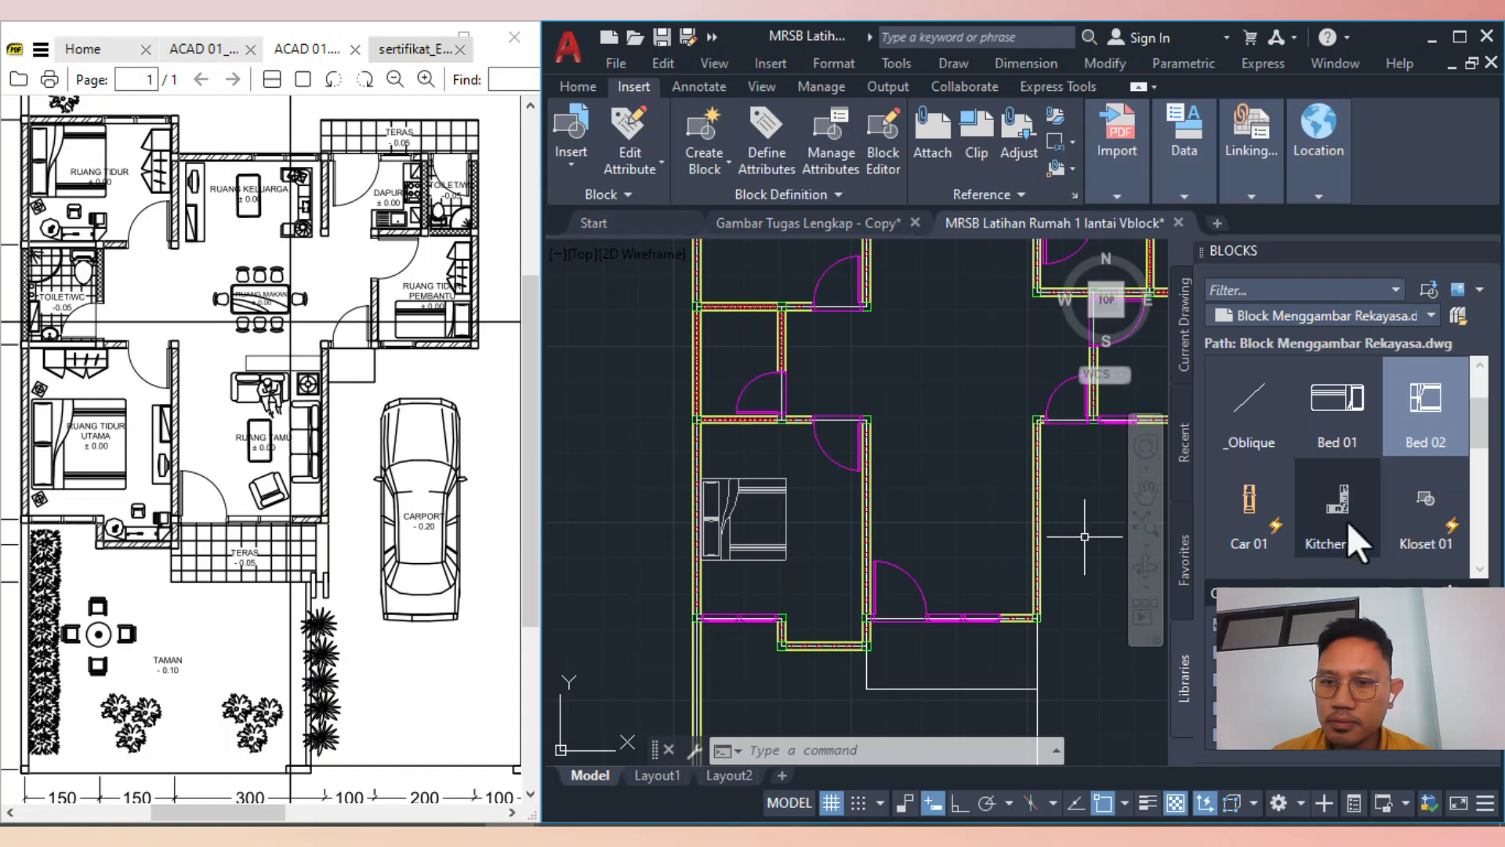
Insert the Set Table 01 block in the recess at the main bedroom's lower wall
{"action": "scroll", "coordinate": [1474, 463], "scroll_direction": "down", "scroll_amount": 1}
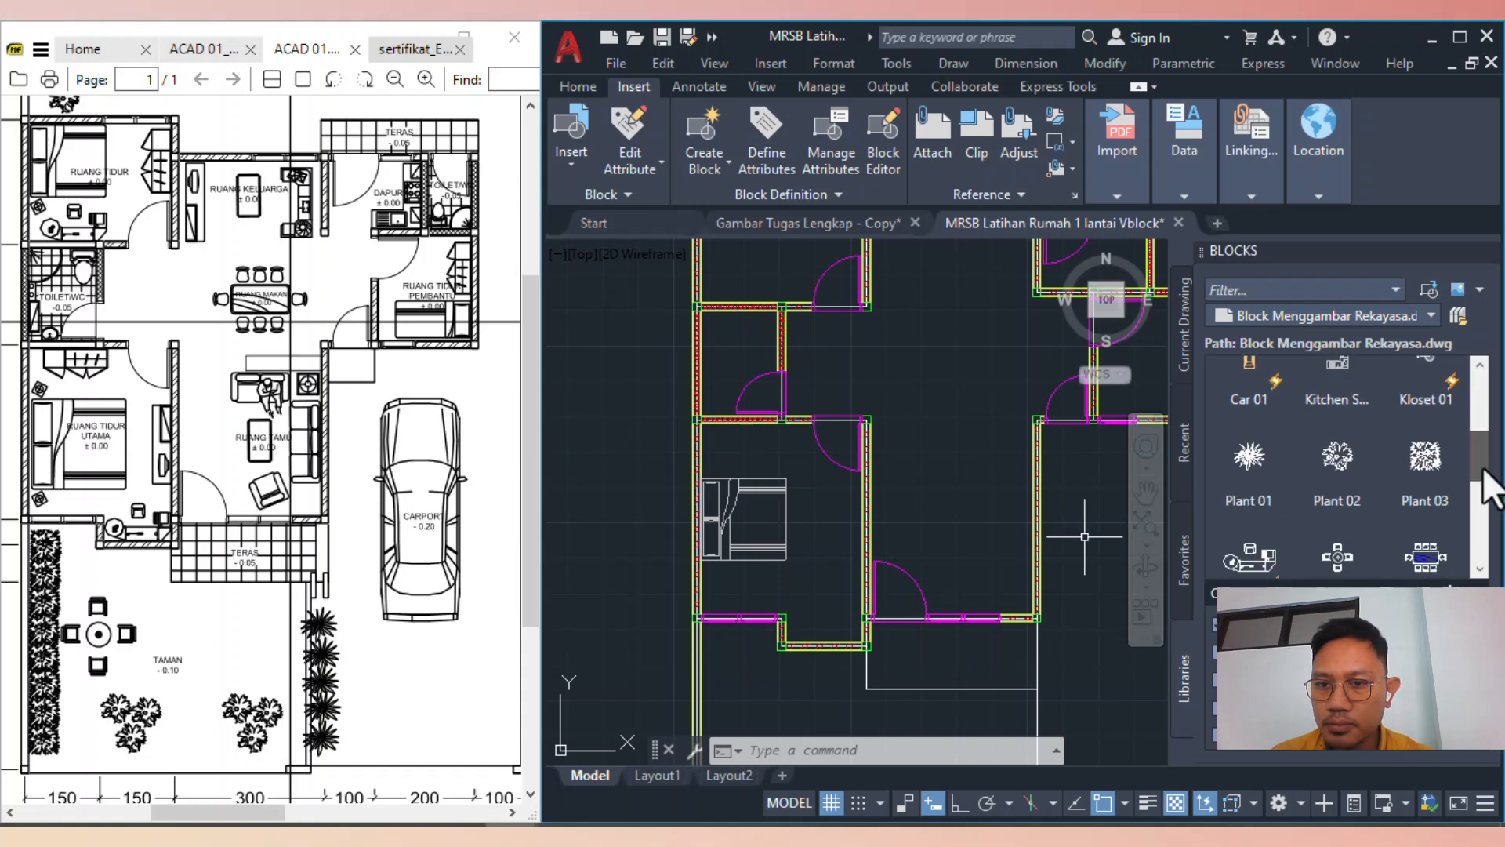
{"action": "scroll", "coordinate": [1443, 494], "scroll_direction": "down", "scroll_amount": 2}
{"action": "left_click", "coordinate": [1253, 488]}
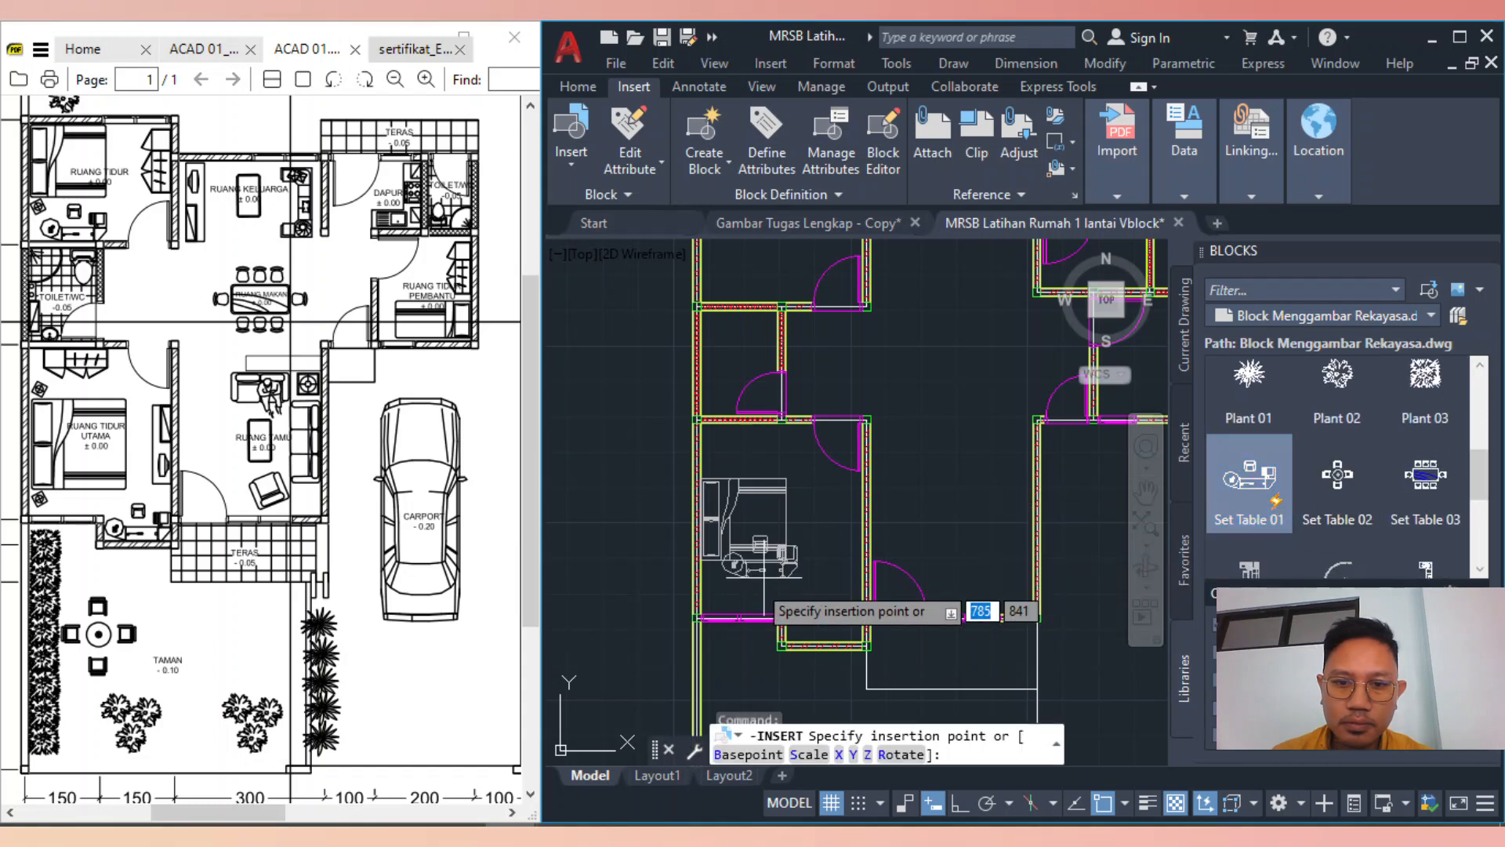
{"action": "scroll", "coordinate": [823, 635], "scroll_direction": "up", "scroll_amount": 5}
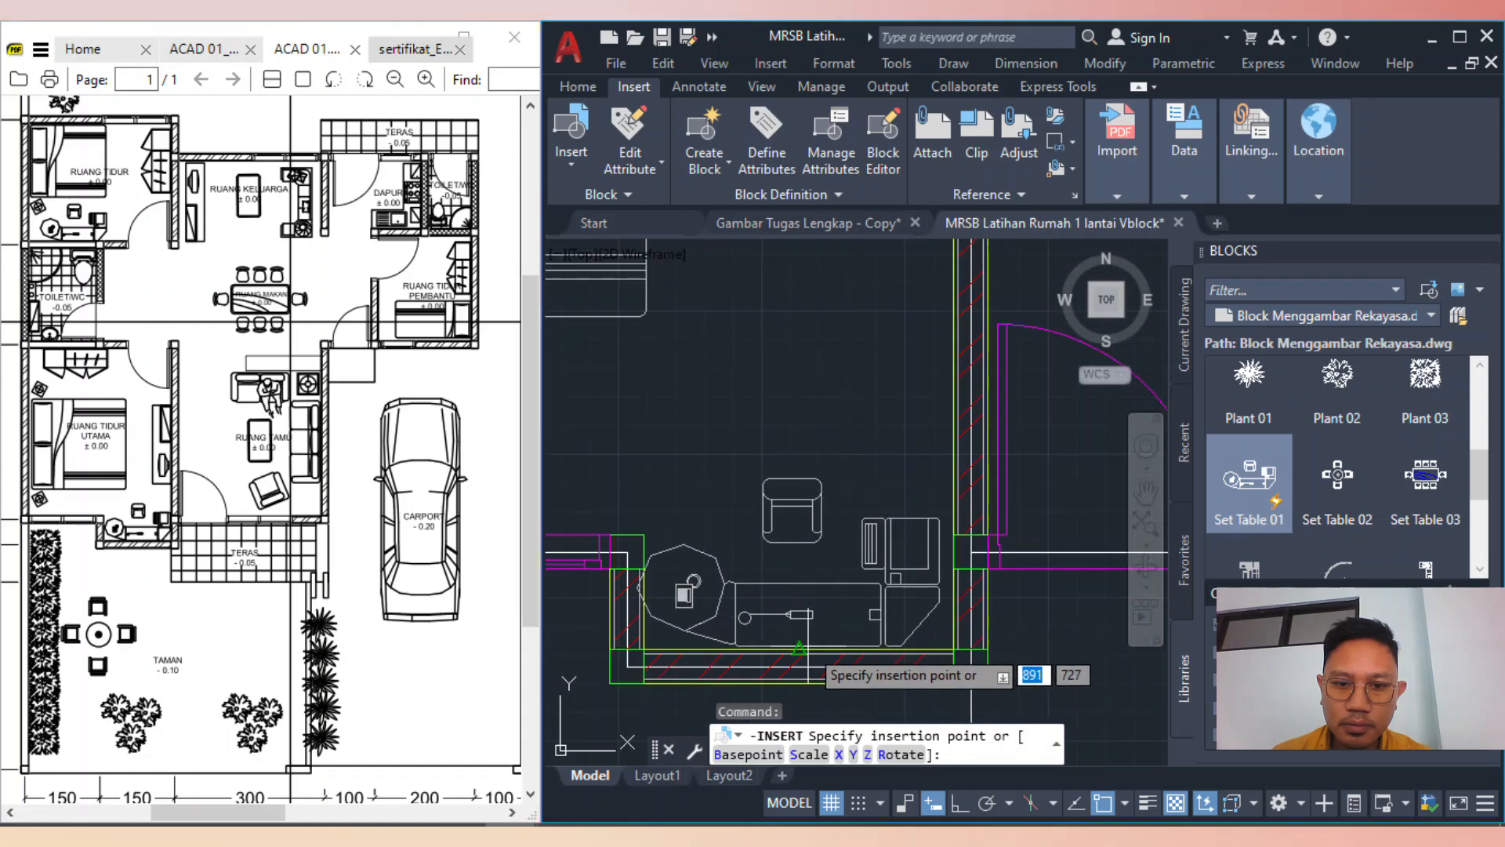
{"action": "left_click", "coordinate": [799, 650]}
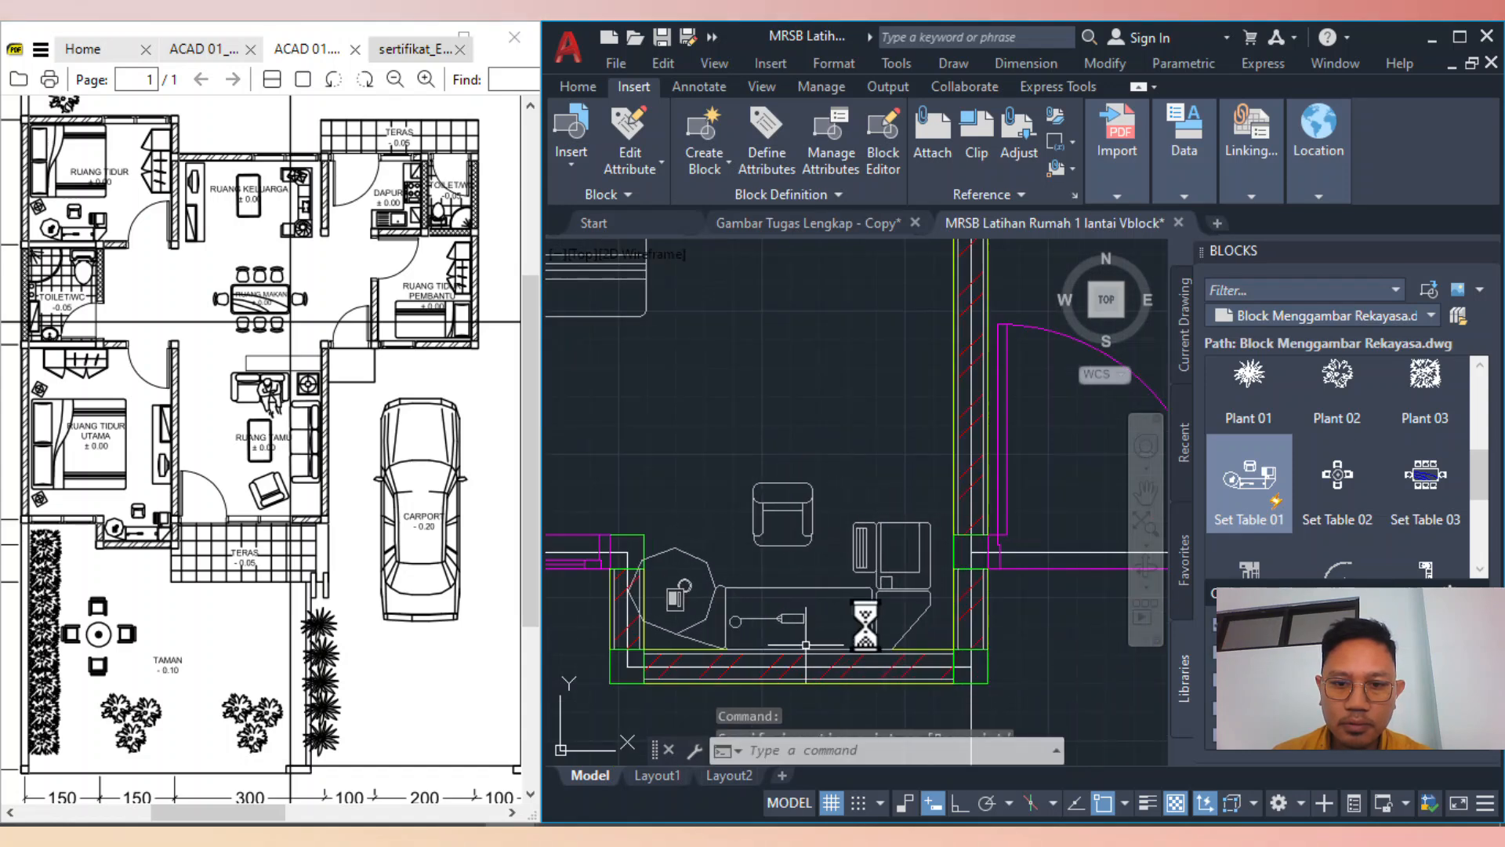
{"action": "key", "text": "Escape"}
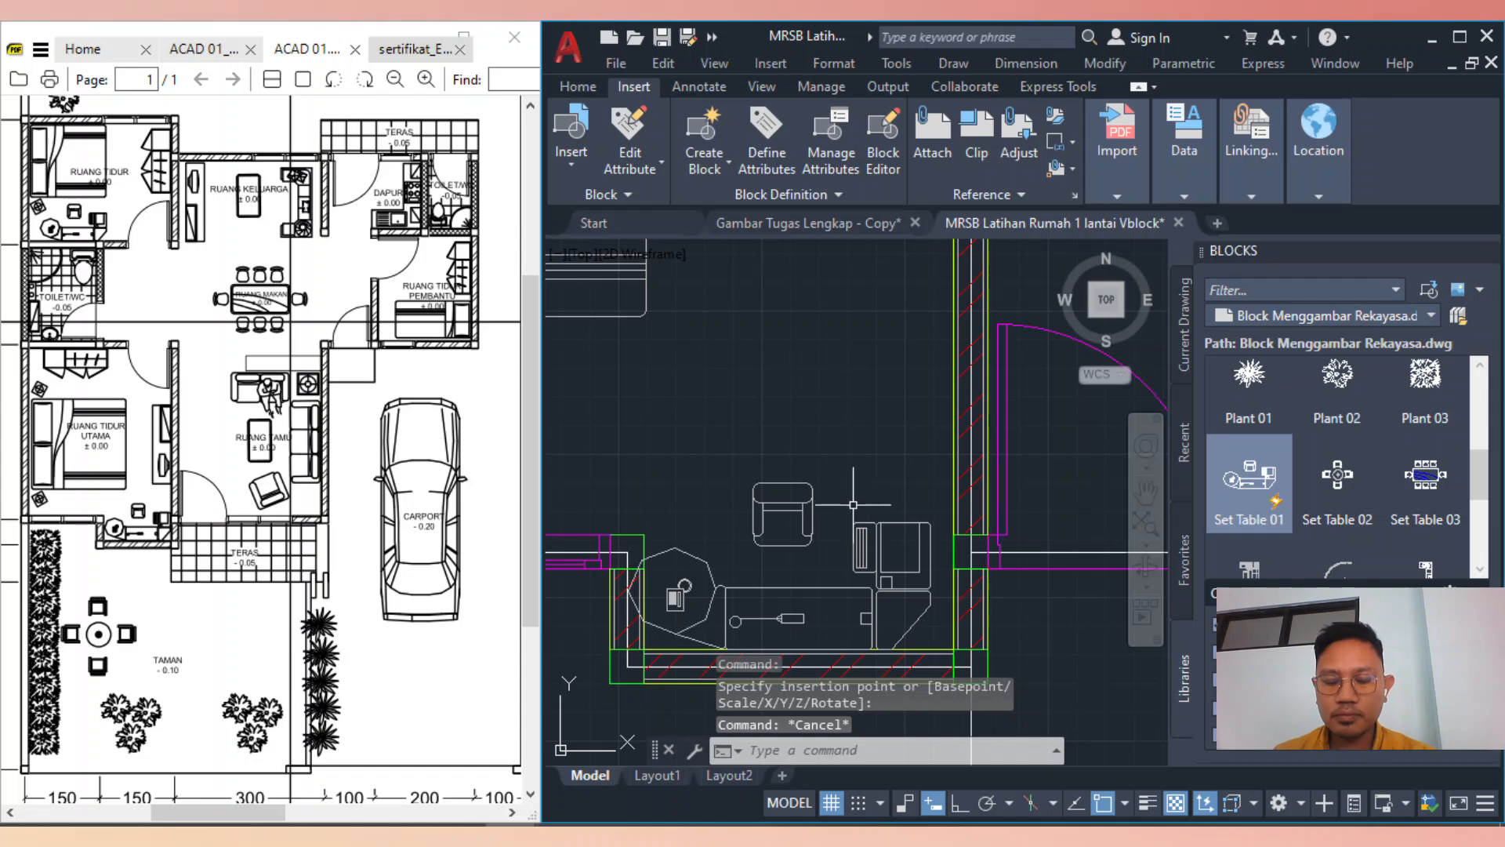
{"action": "key", "text": "Return"}
{"action": "scroll", "coordinate": [901, 639], "scroll_direction": "up", "scroll_amount": 4}
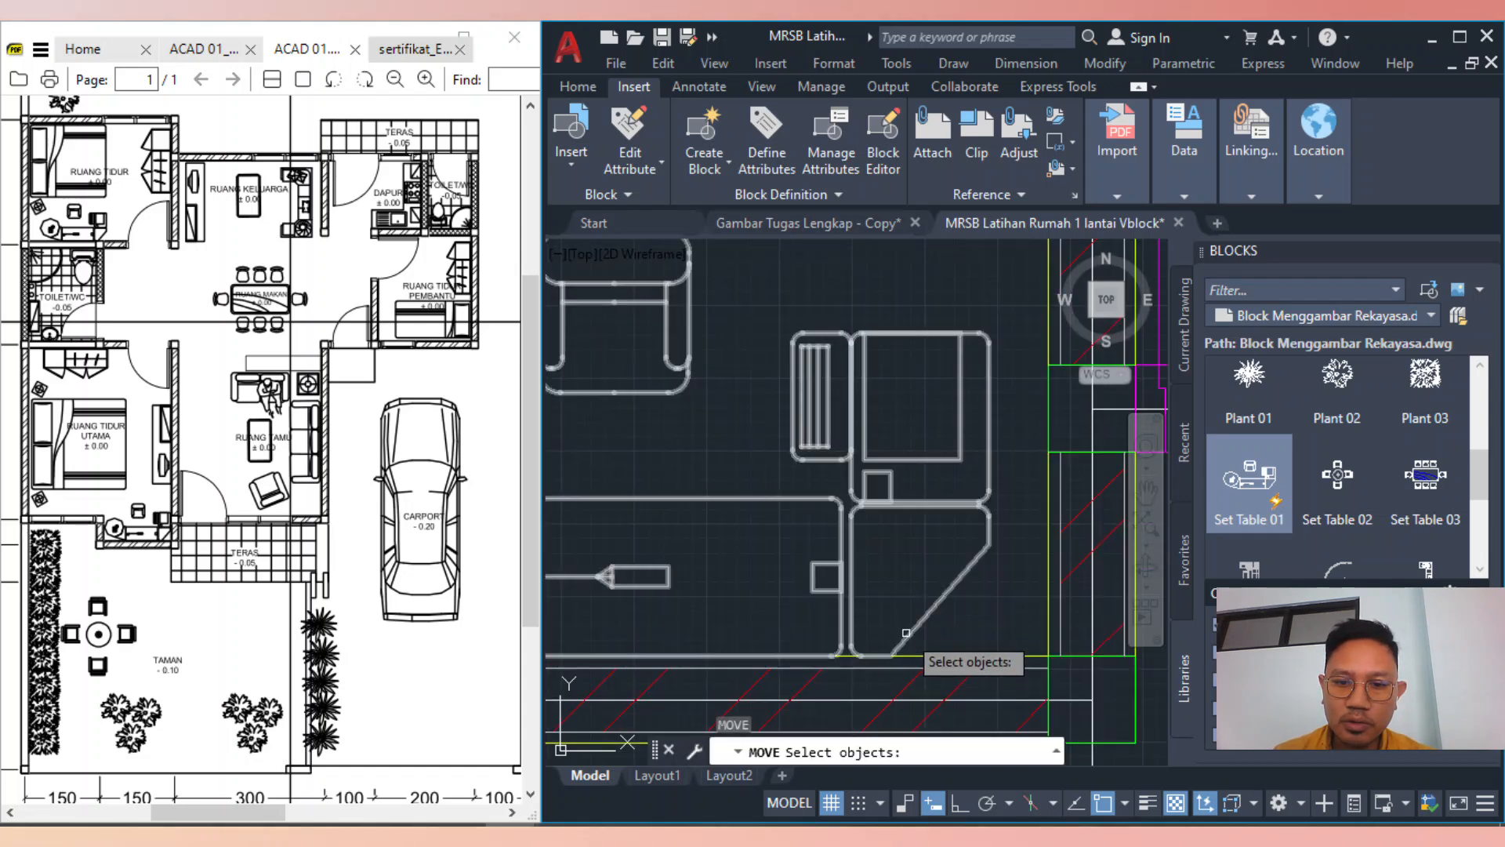
{"action": "scroll", "coordinate": [951, 611], "scroll_direction": "down", "scroll_amount": 2}
{"action": "scroll", "coordinate": [881, 584], "scroll_direction": "down", "scroll_amount": 4}
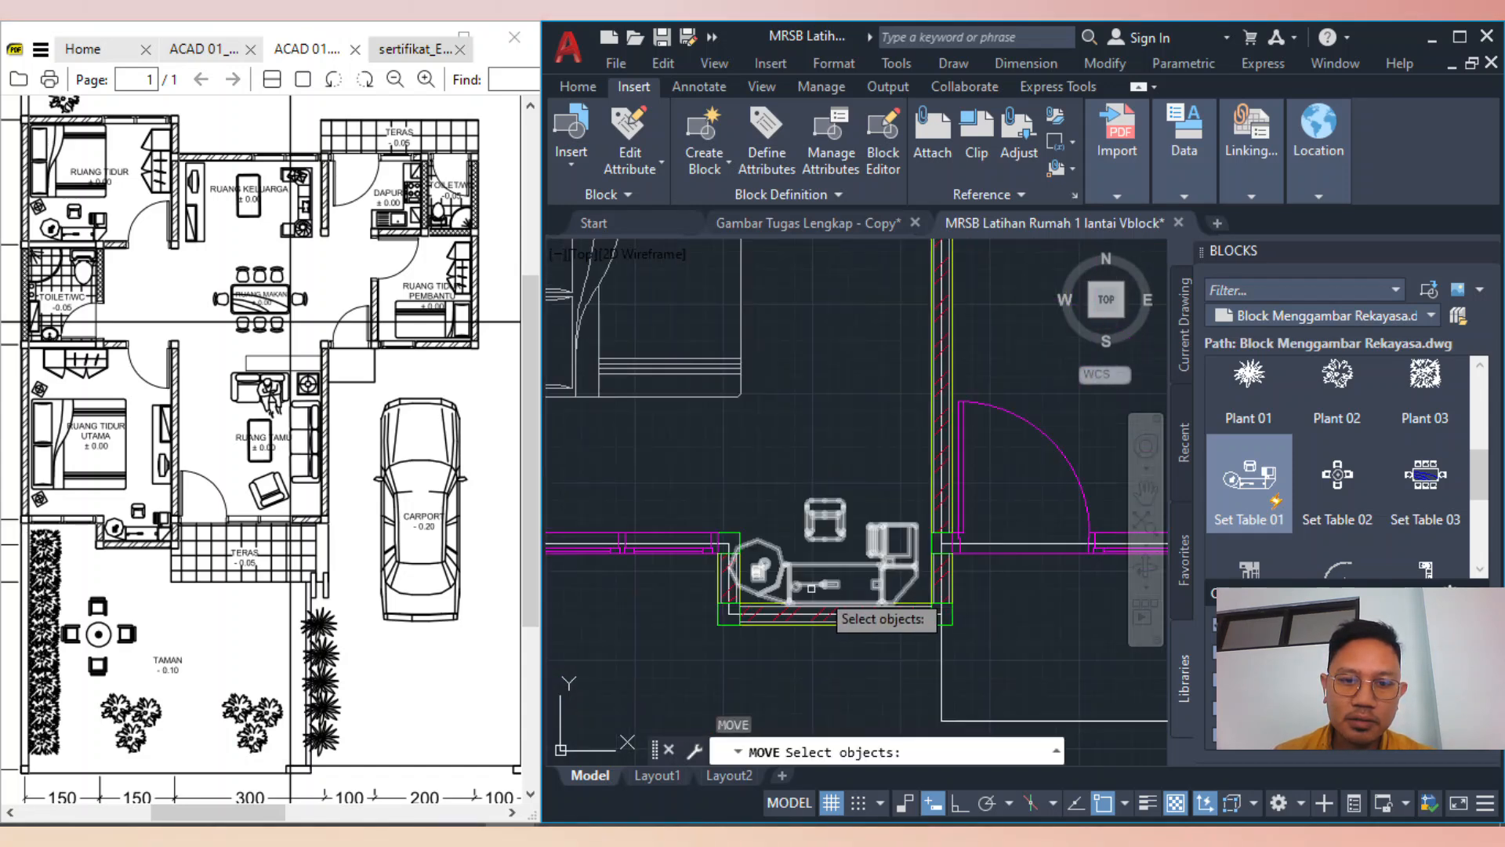
{"action": "scroll", "coordinate": [704, 565], "scroll_direction": "up", "scroll_amount": 4}
{"action": "scroll", "coordinate": [745, 569], "scroll_direction": "up", "scroll_amount": 4}
{"action": "key", "text": "Return"}
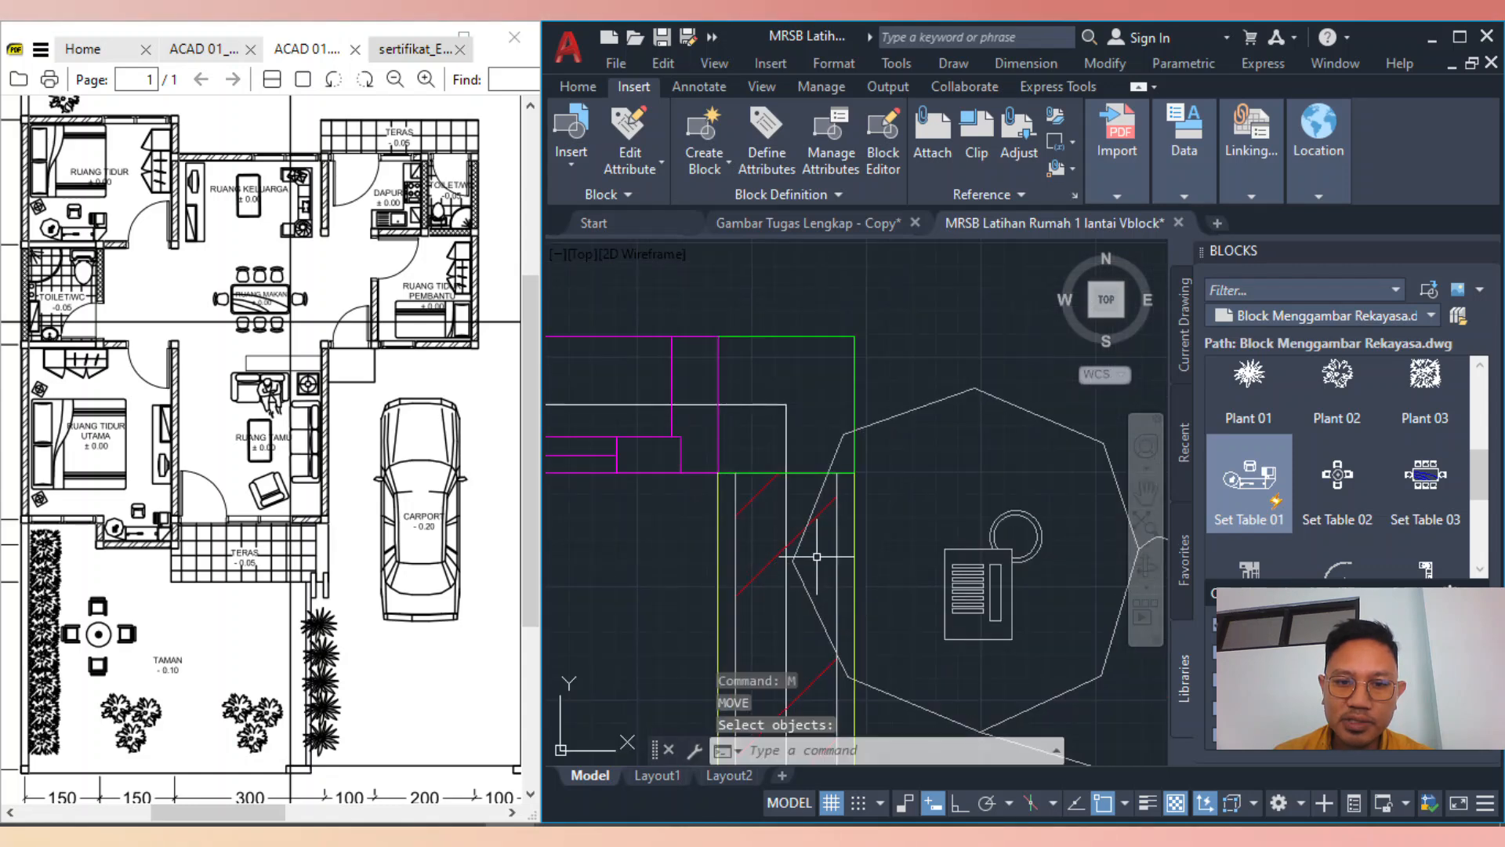
{"action": "key", "text": "Escape"}
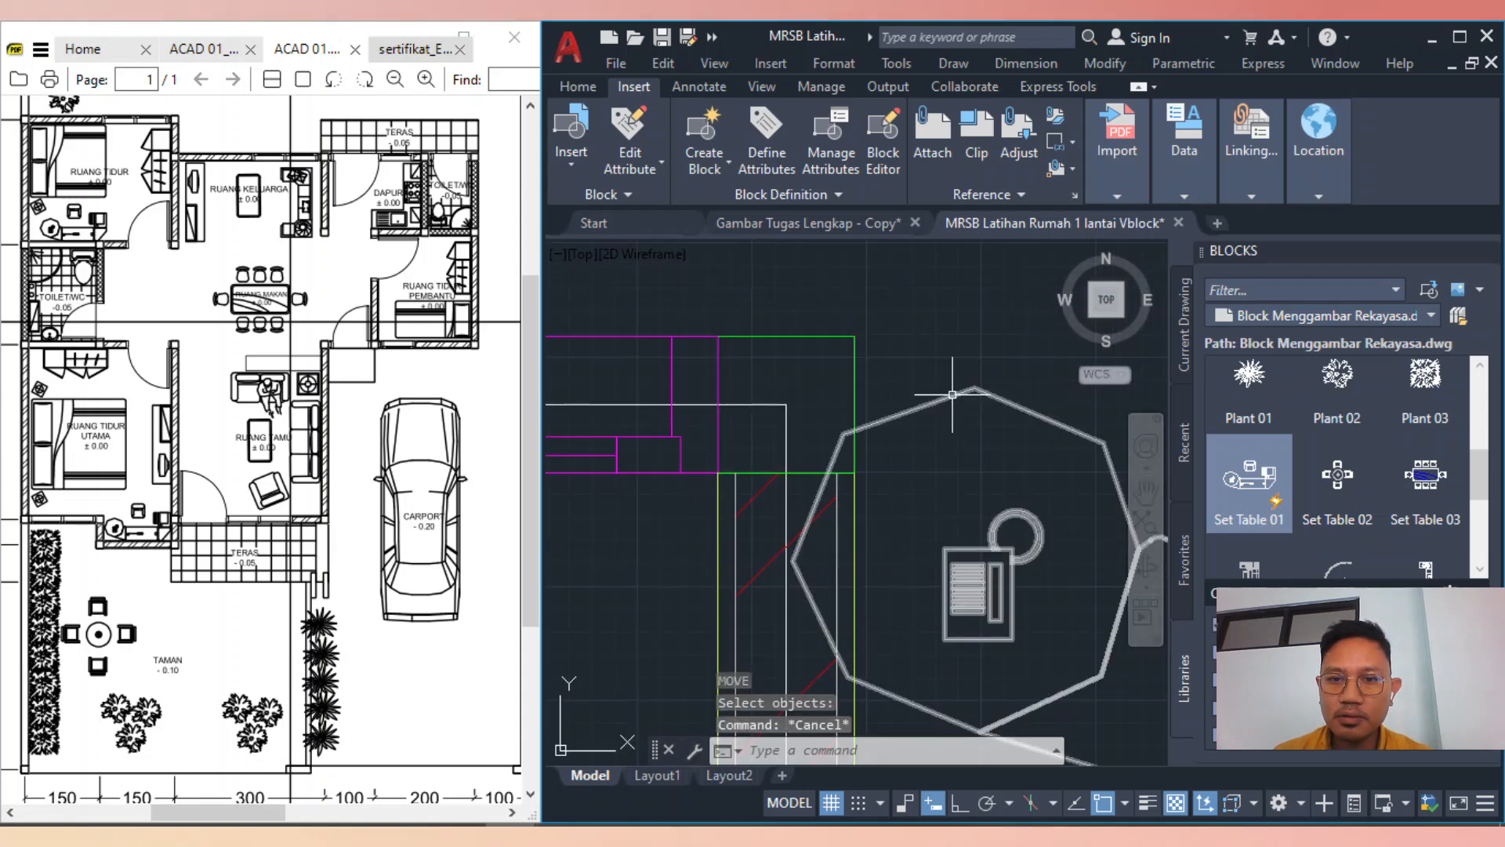
Move the desk set so the left corner of its octagonal table touches the recess's left wall face
{"action": "key", "text": "Return"}
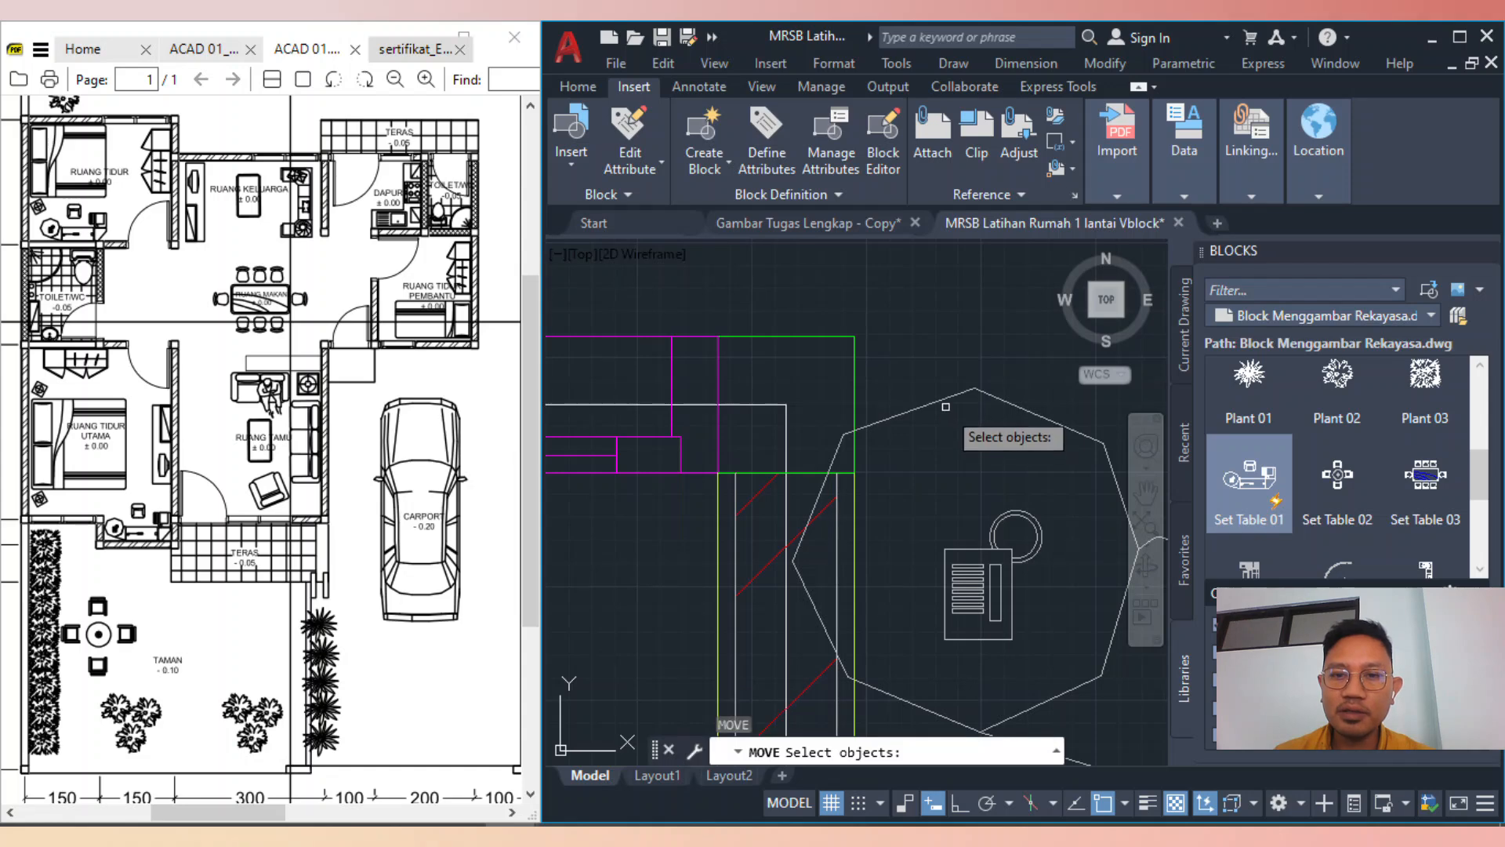
{"action": "left_click", "coordinate": [946, 400]}
{"action": "scroll", "coordinate": [784, 585], "scroll_direction": "up", "scroll_amount": 3}
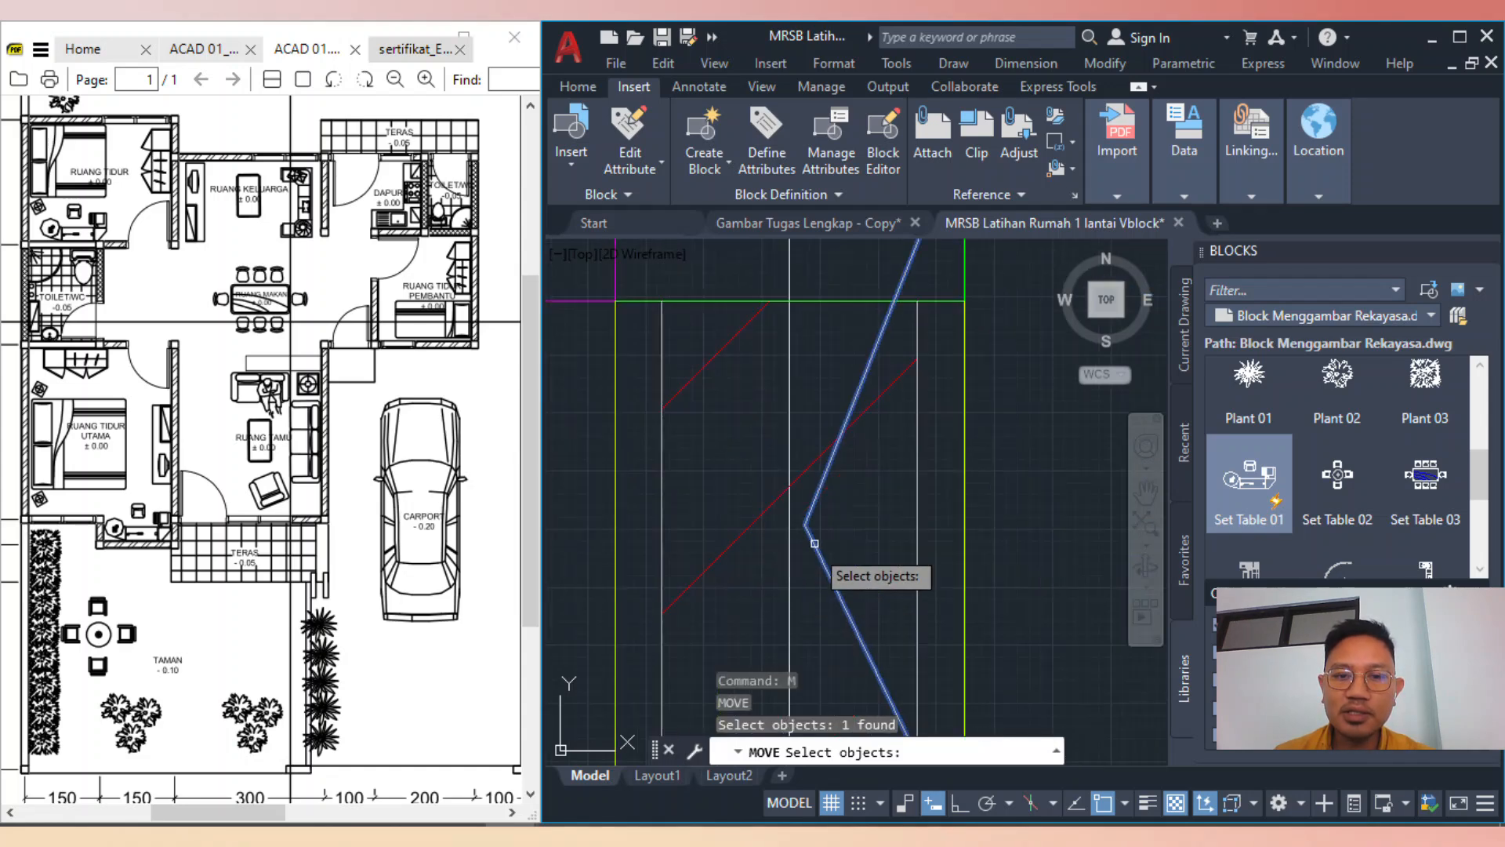
{"action": "key", "text": "Return"}
{"action": "left_click", "coordinate": [807, 523]}
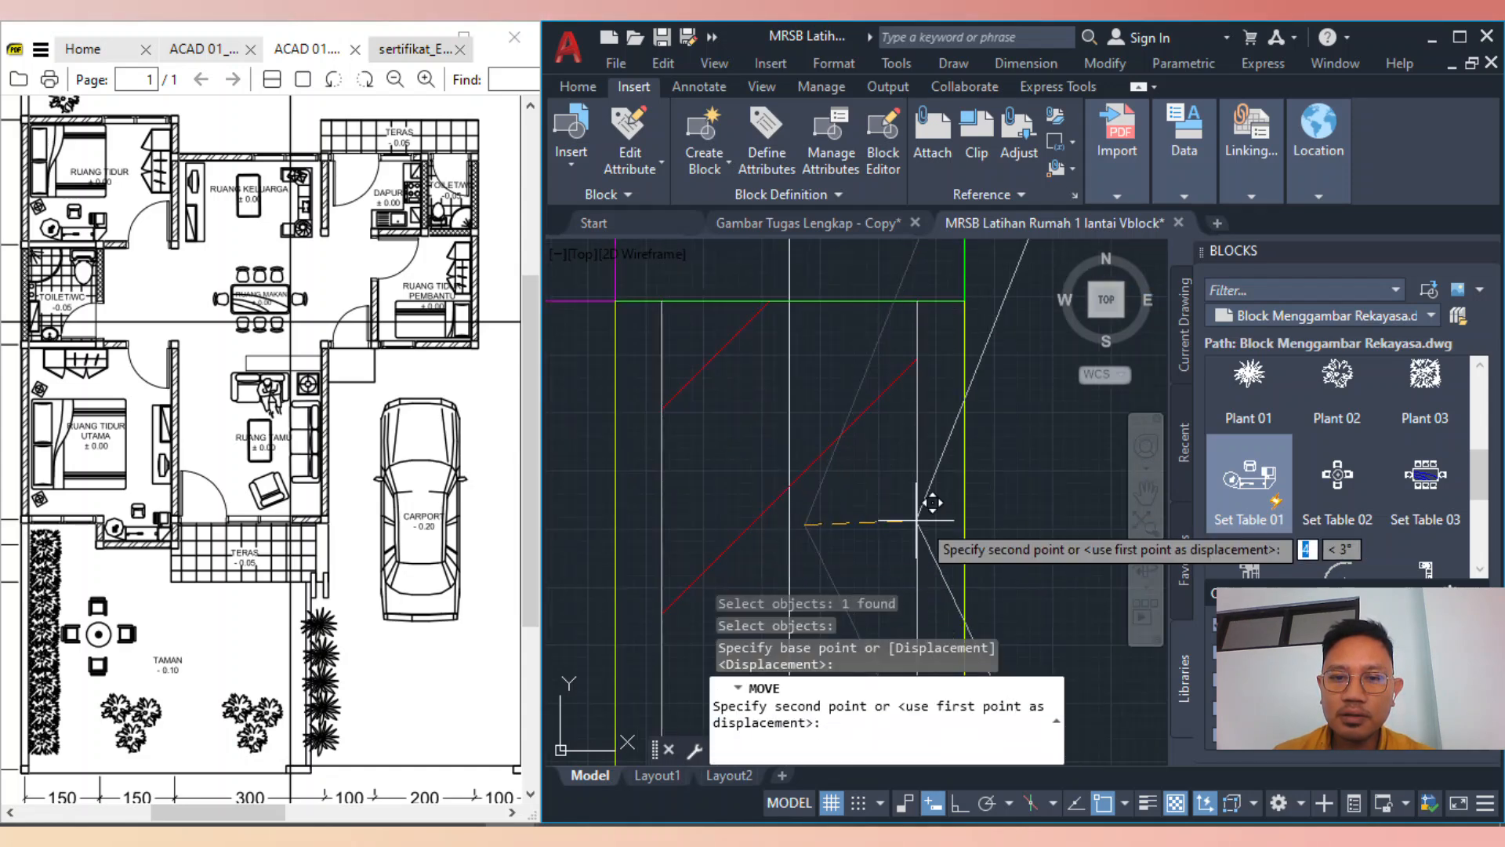
{"action": "key", "text": "Escape"}
{"action": "scroll", "coordinate": [948, 527], "scroll_direction": "down", "scroll_amount": 5}
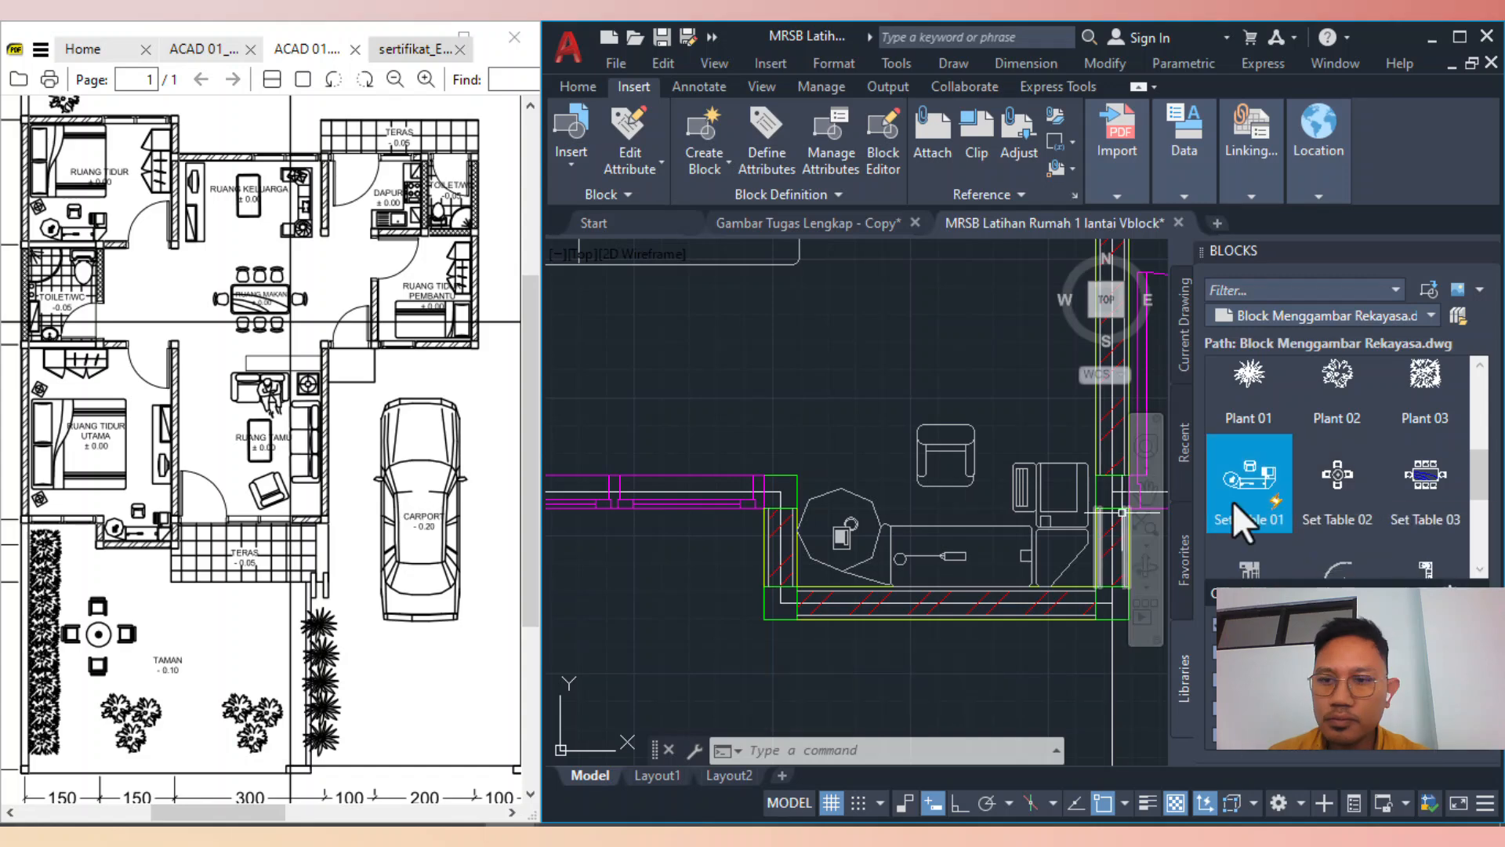
Insert the Table 02 block against the main bedroom's right wall, opposite the bed
{"action": "scroll", "coordinate": [1471, 449], "scroll_direction": "up", "scroll_amount": 2}
{"action": "left_click_drag", "start_coordinate": [1471, 449], "coordinate": [1483, 513]}
{"action": "left_click", "coordinate": [1336, 422]}
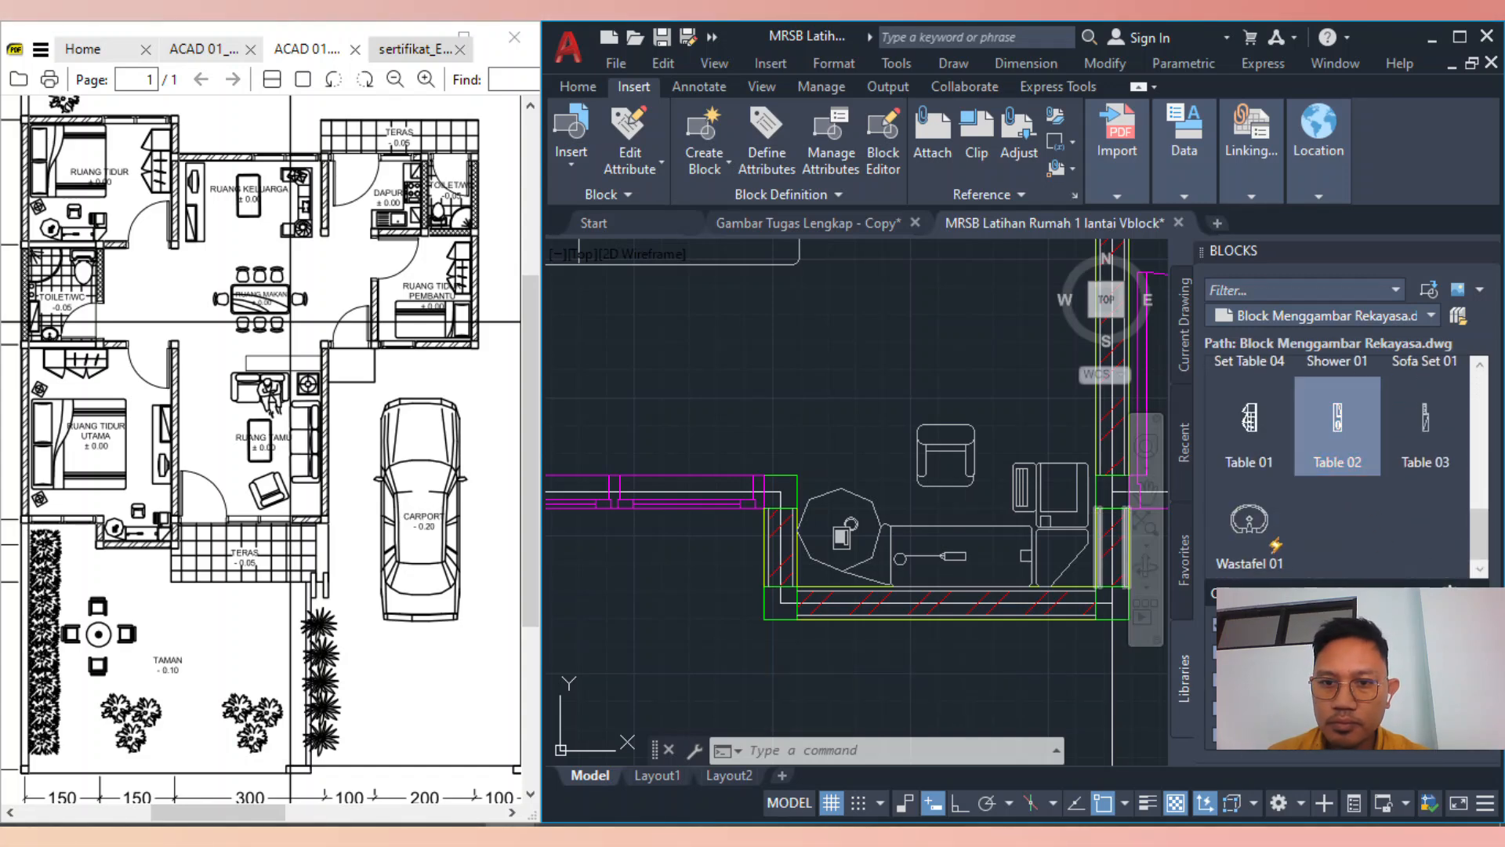
{"action": "scroll", "coordinate": [894, 554], "scroll_direction": "down", "scroll_amount": 6}
{"action": "scroll", "coordinate": [925, 470], "scroll_direction": "up", "scroll_amount": 4}
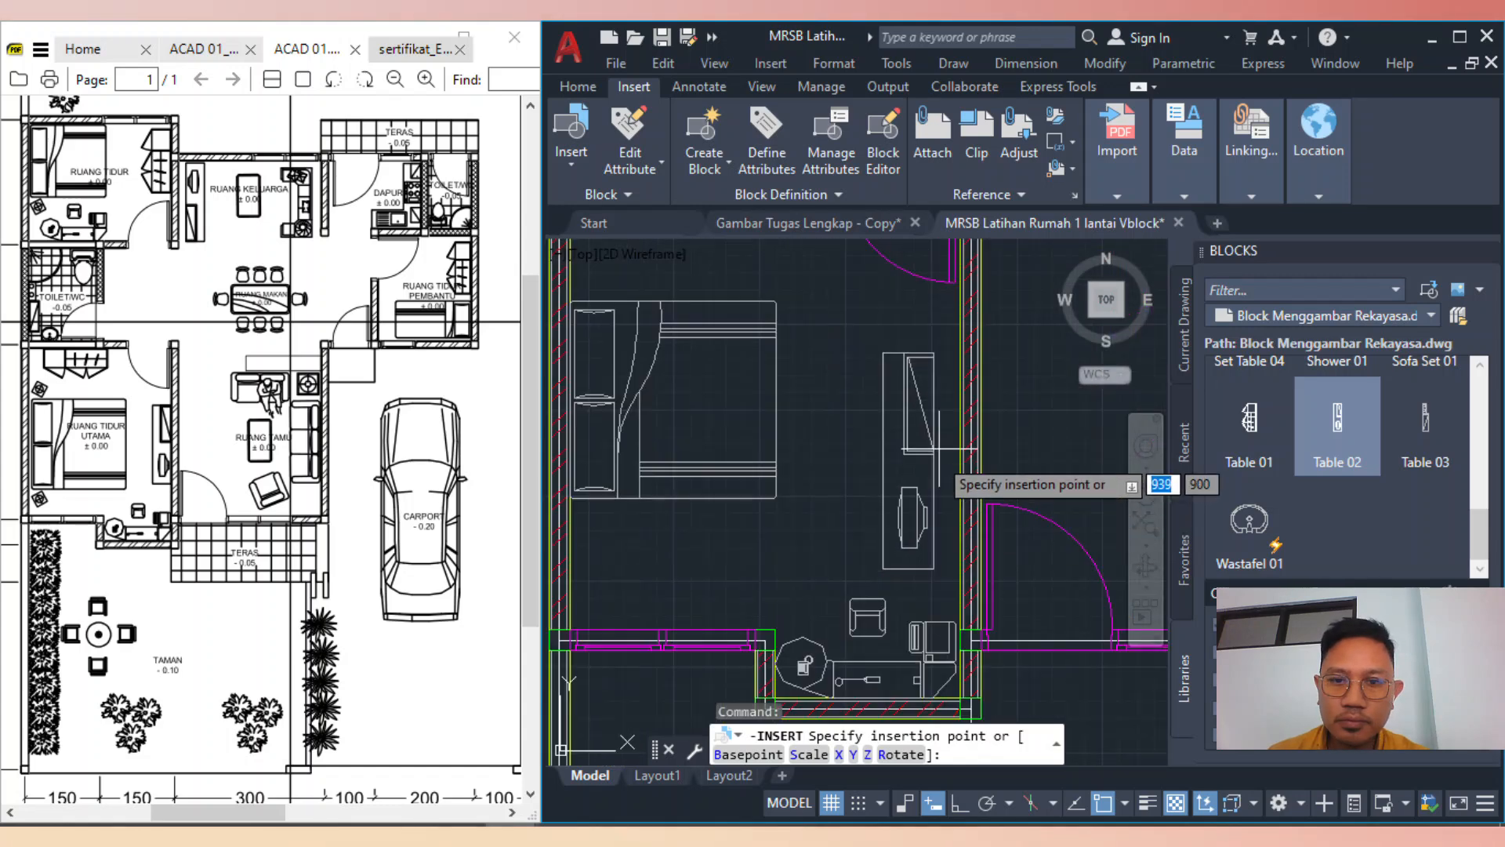
{"action": "left_click", "coordinate": [959, 409]}
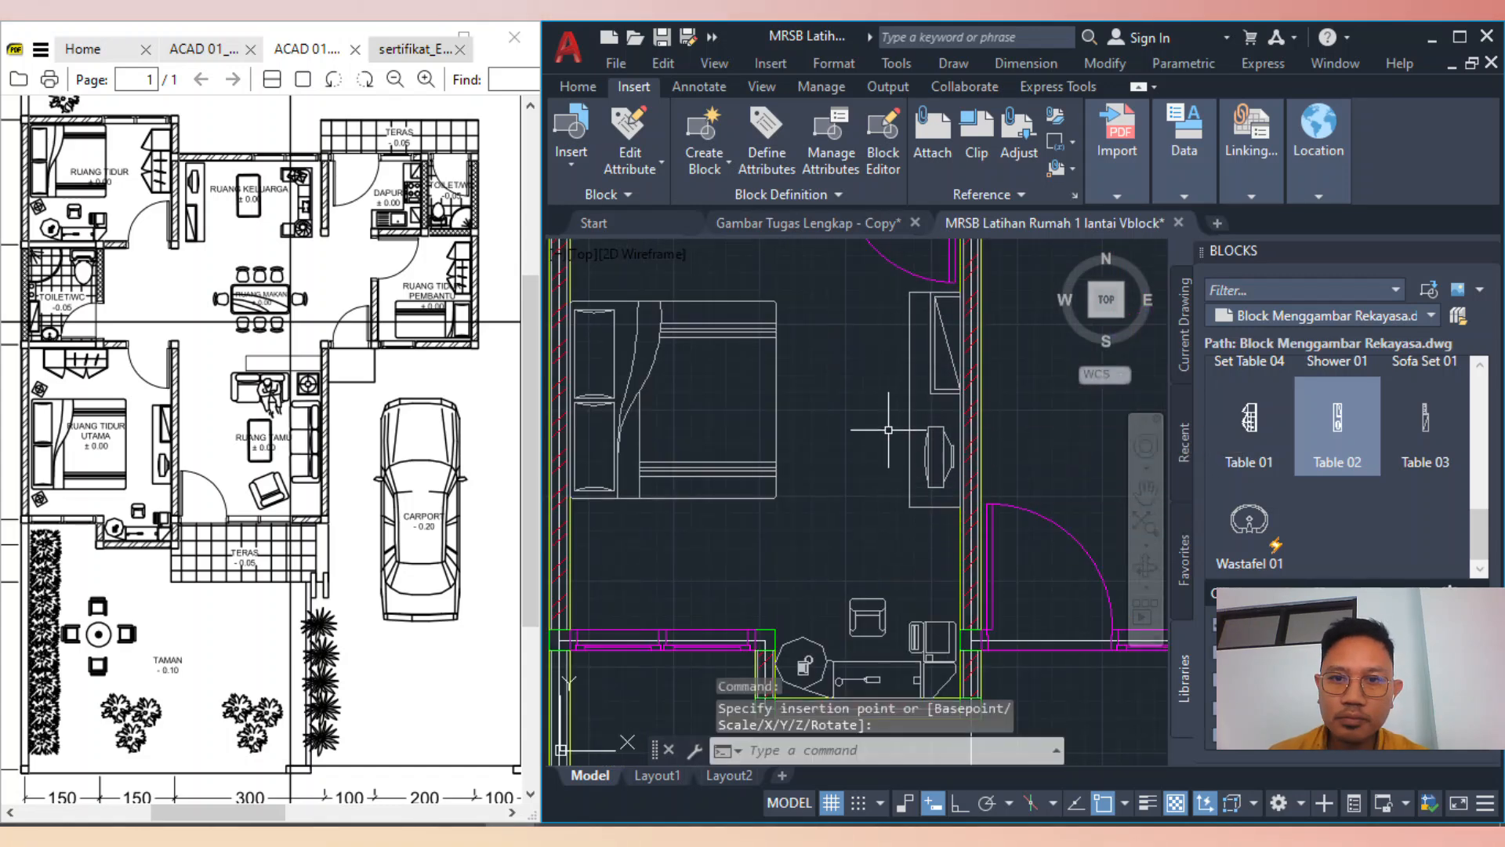
{"action": "scroll", "coordinate": [889, 430], "scroll_direction": "down", "scroll_amount": 4}
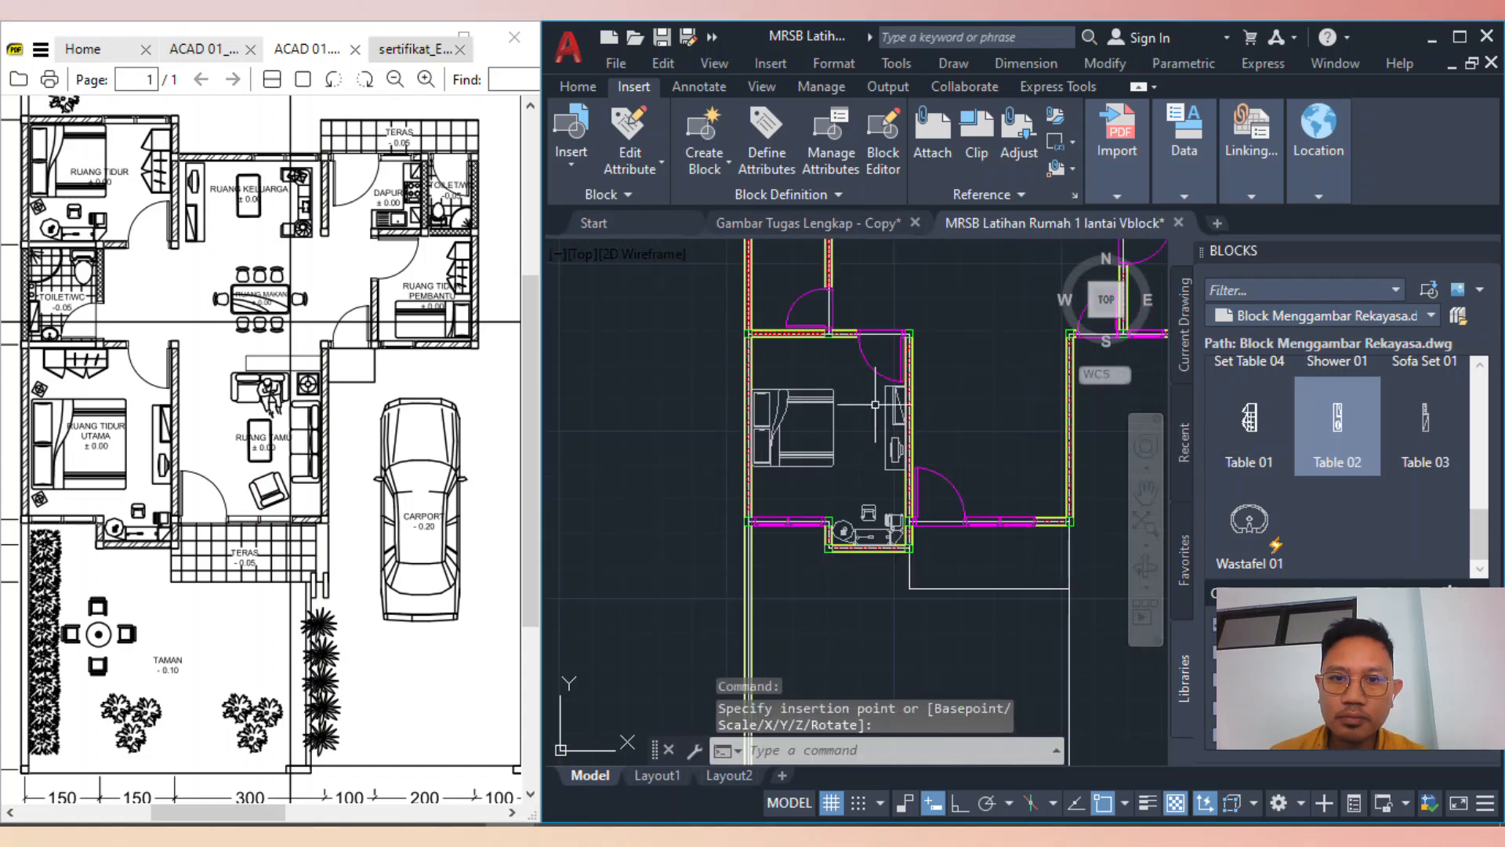
Insert the Table 01 wardrobe block outside the house beside the main bedroom's left wall and rotate it 90°
{"action": "left_click", "coordinate": [1255, 439]}
{"action": "scroll", "coordinate": [832, 392], "scroll_direction": "up", "scroll_amount": 3}
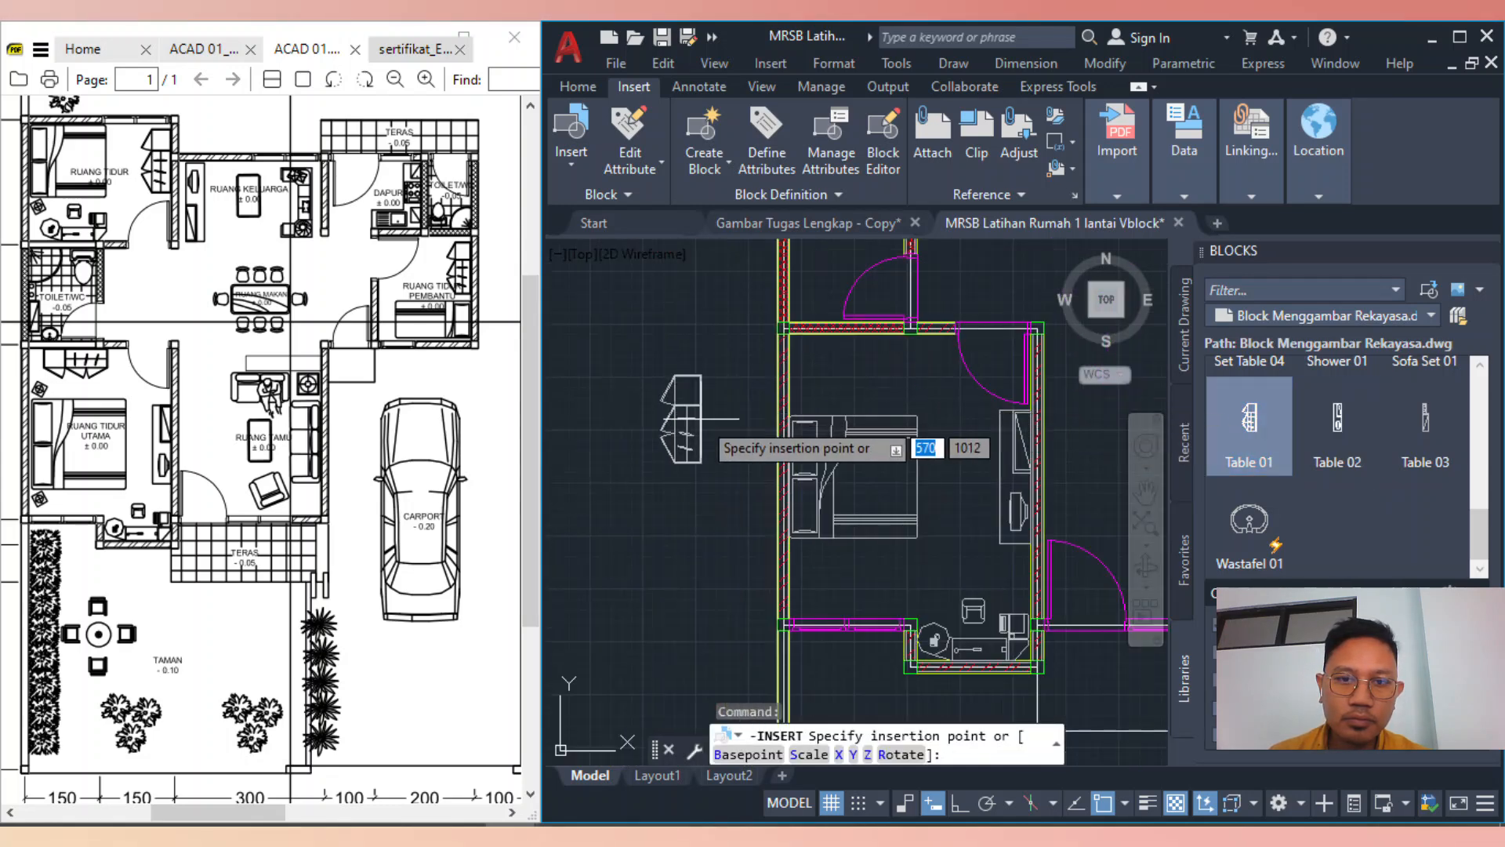
{"action": "left_click", "coordinate": [740, 421]}
{"action": "type", "text": "RO"}
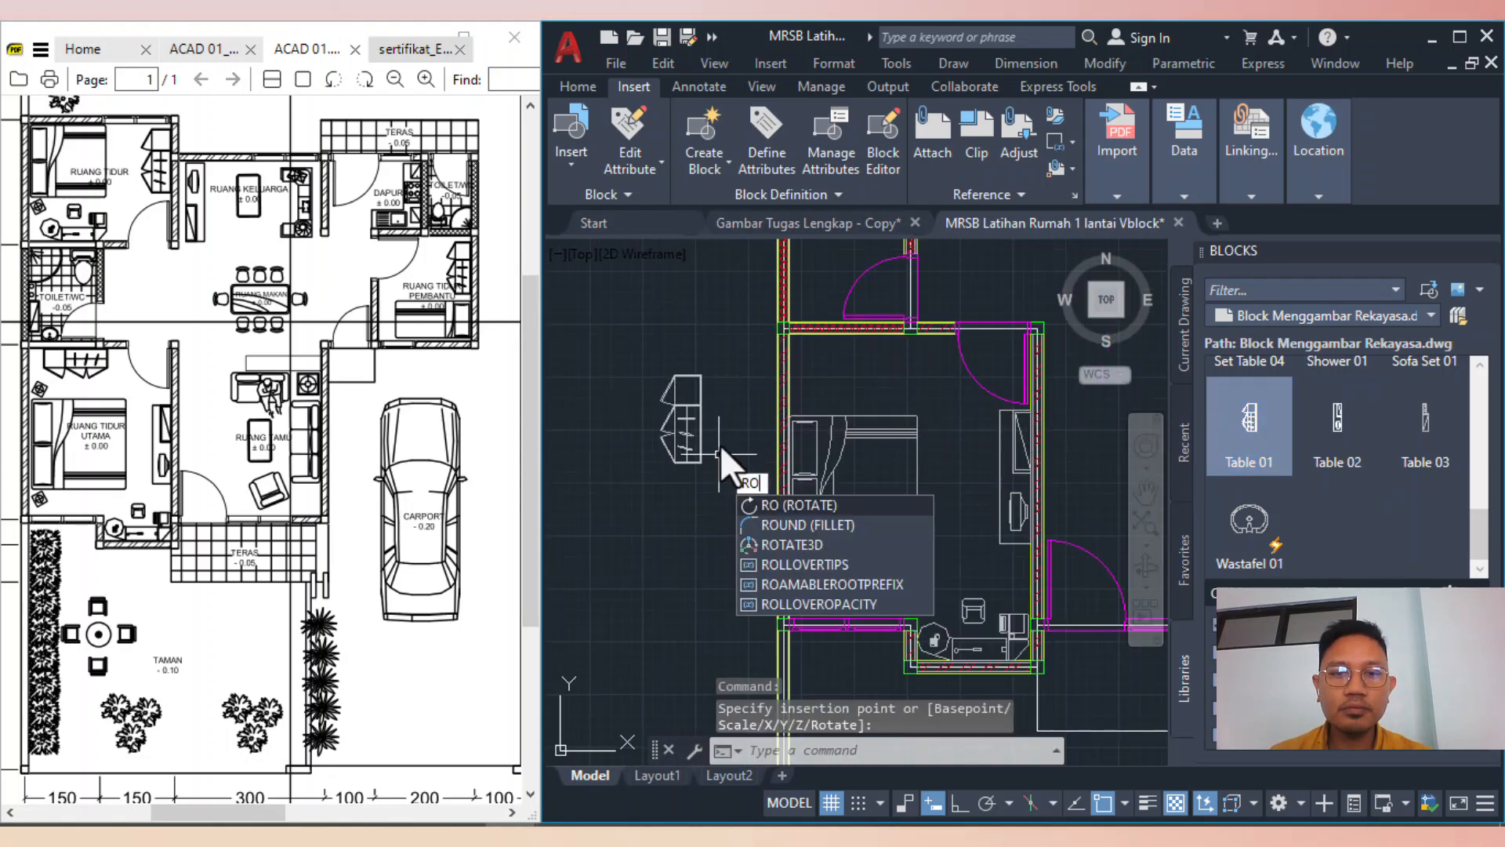
{"action": "key", "text": "Return"}
{"action": "left_click", "coordinate": [686, 420]}
{"action": "key", "text": "Return"}
{"action": "left_click", "coordinate": [702, 421]}
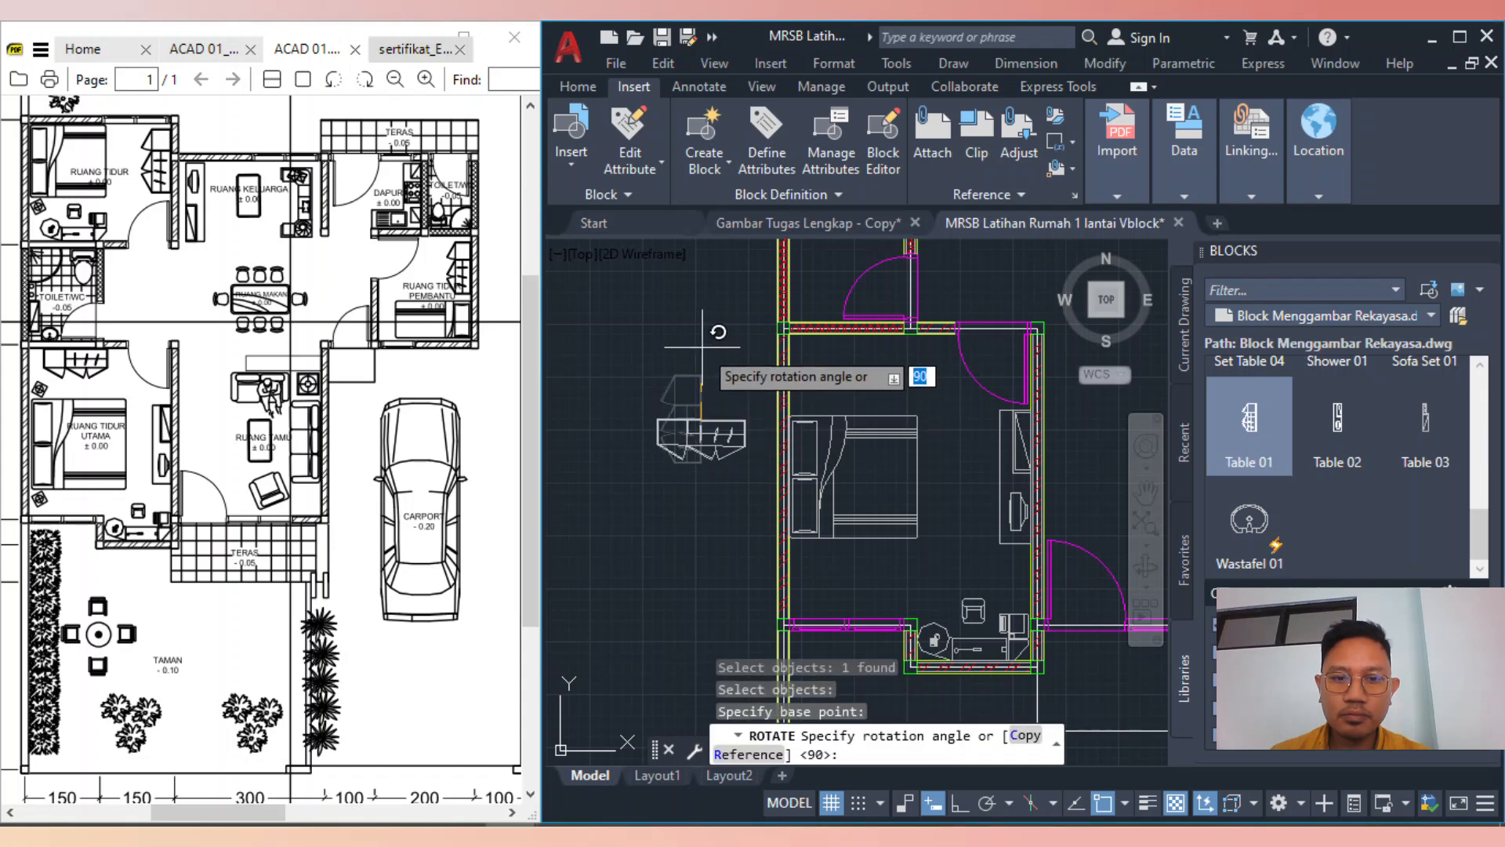
{"action": "key", "text": "Return"}
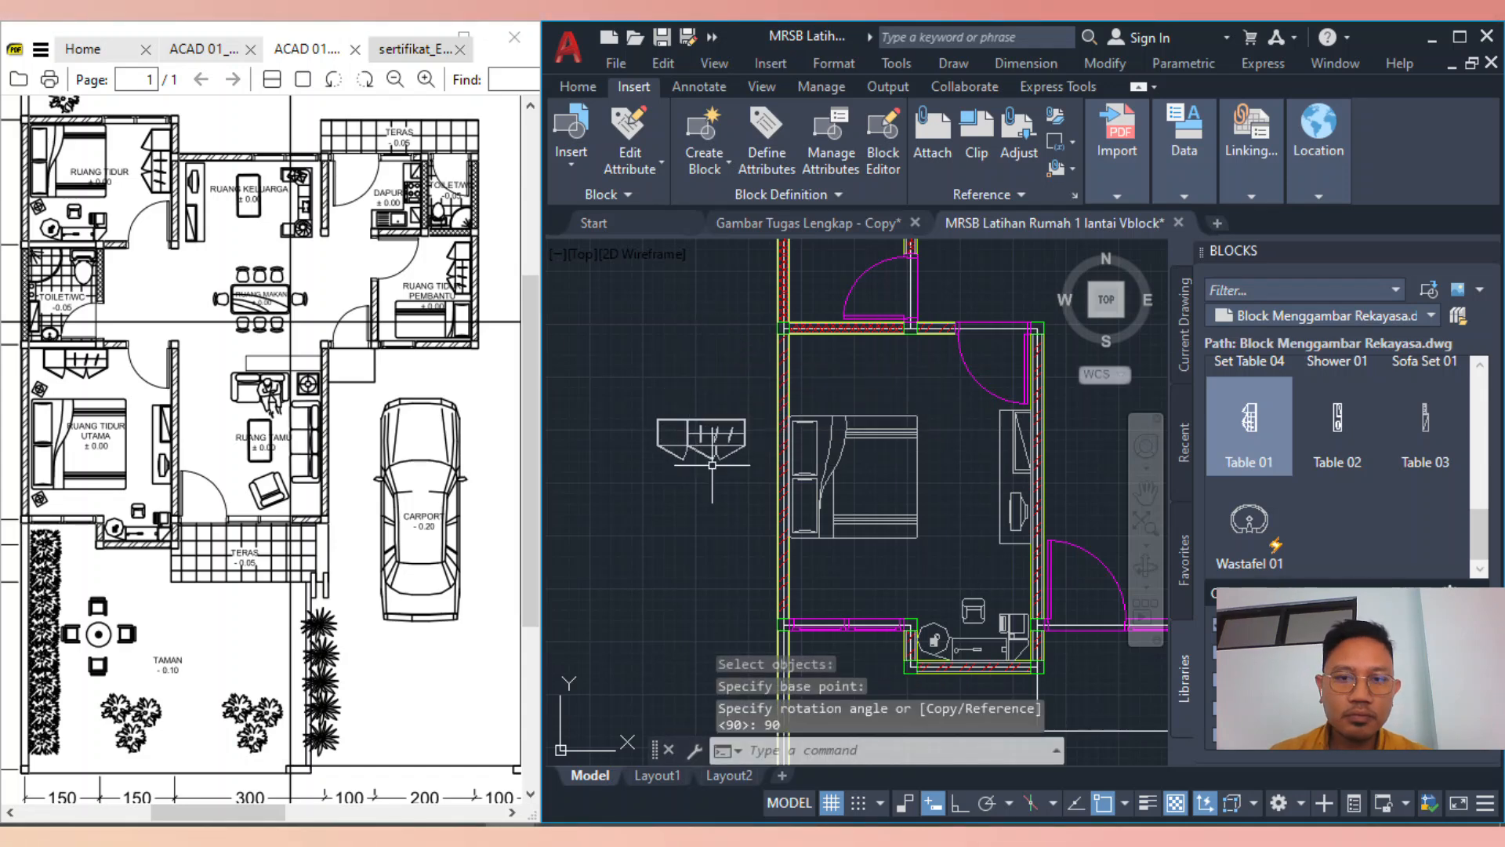
Move the rotated wardrobe by the midpoint of its back edge onto the main bedroom's upper wall, above the bed
{"action": "scroll", "coordinate": [718, 436], "scroll_direction": "up", "scroll_amount": 2}
{"action": "type", "text": "M"}
{"action": "key", "text": "Return"}
{"action": "left_click", "coordinate": [708, 408]}
{"action": "key", "text": "Return"}
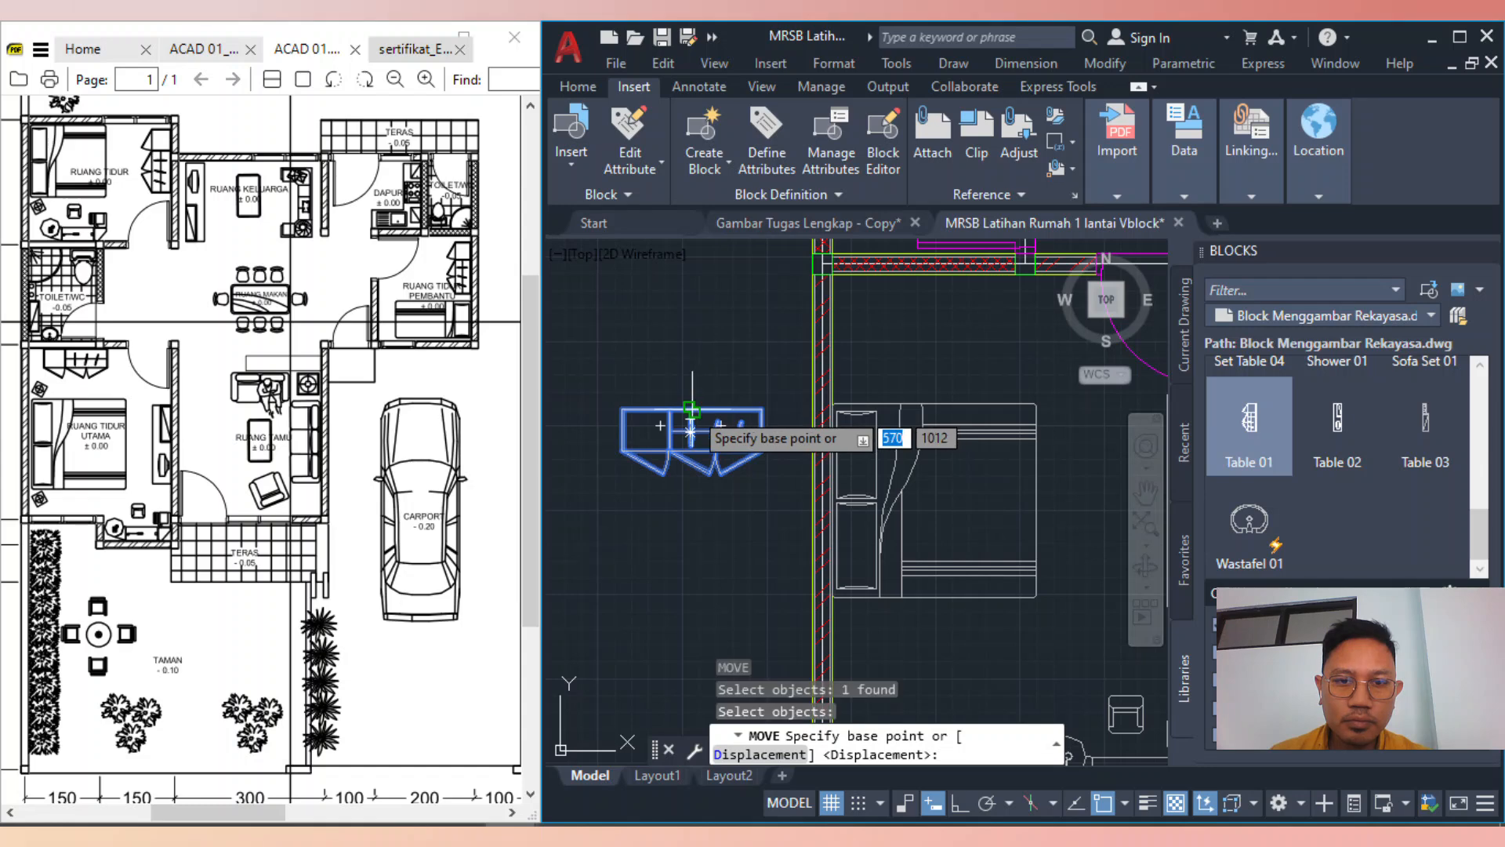
{"action": "left_click", "coordinate": [690, 431]}
{"action": "scroll", "coordinate": [941, 259], "scroll_direction": "up", "scroll_amount": 4}
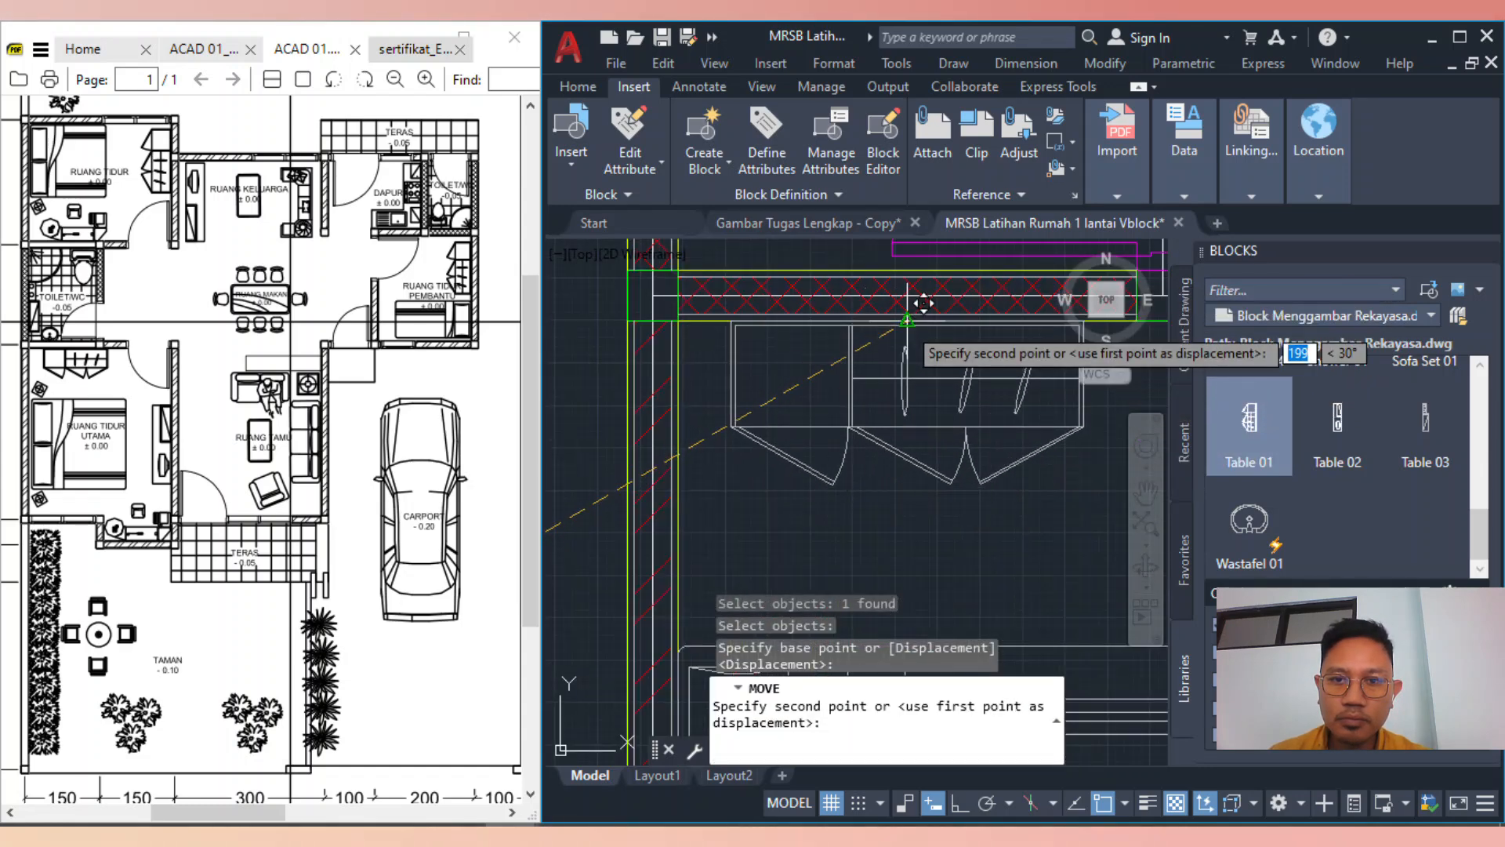
{"action": "left_click", "coordinate": [924, 304]}
{"action": "scroll", "coordinate": [753, 416], "scroll_direction": "down", "scroll_amount": 6}
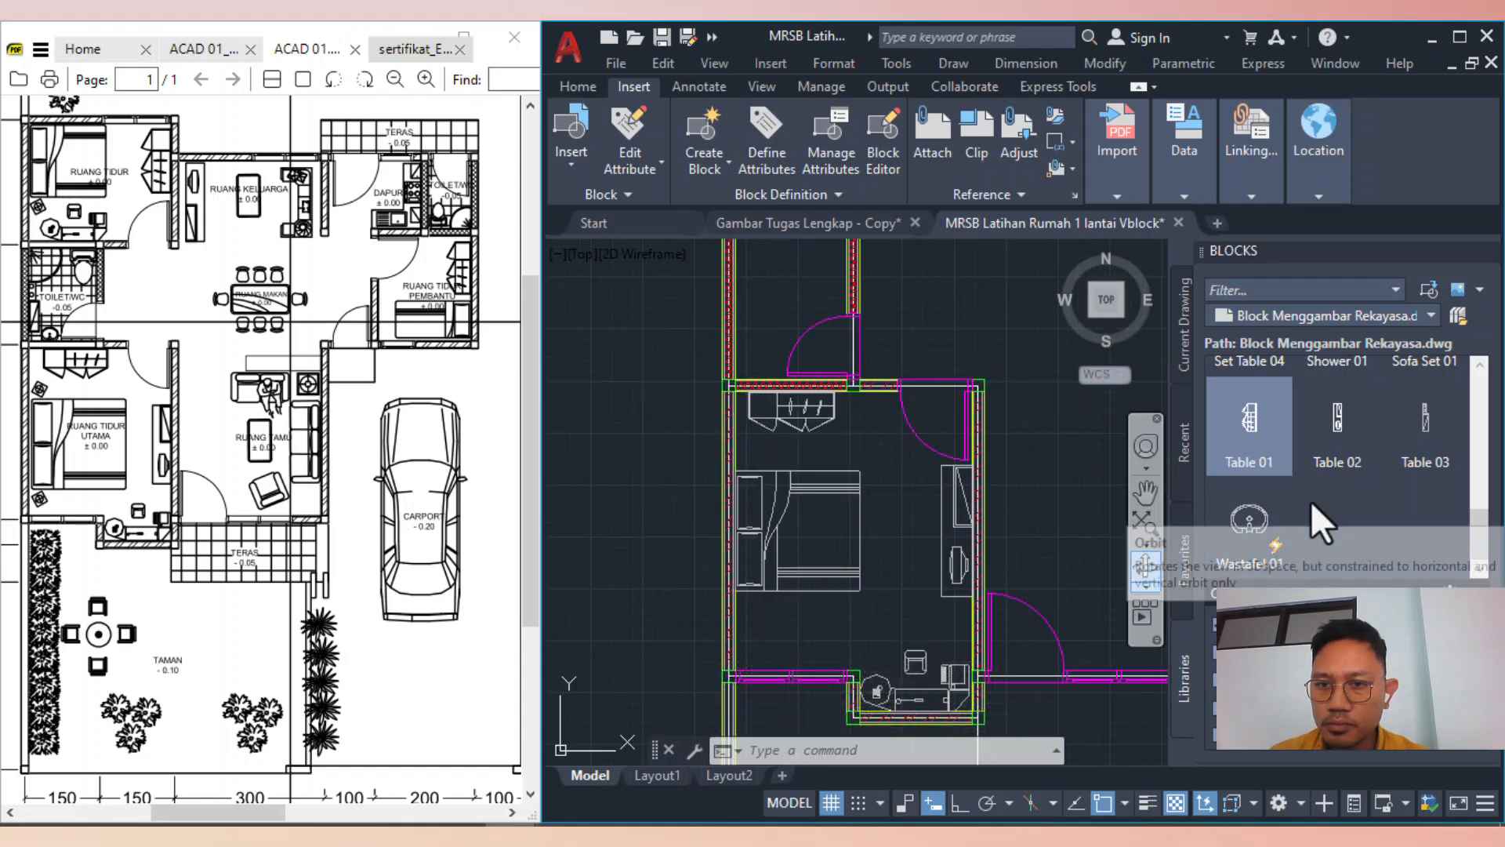
Browse the Block Menggambar Rekayasa library for the furniture blocks needed in the remaining rooms
{"action": "scroll", "coordinate": [1348, 472], "scroll_direction": "up", "scroll_amount": 10}
{"action": "scroll", "coordinate": [1368, 469], "scroll_direction": "up", "scroll_amount": 2}
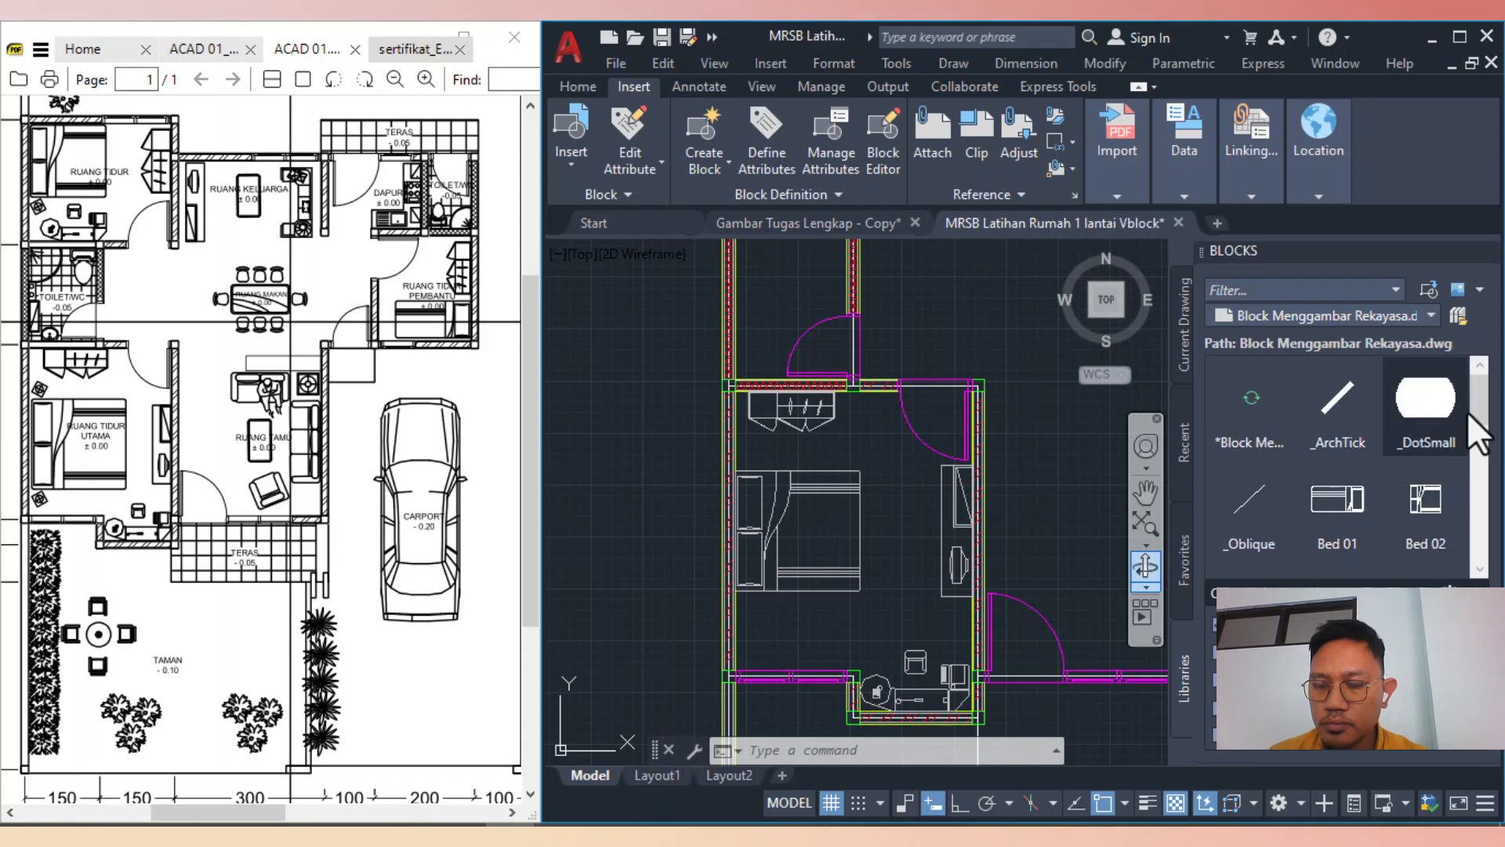
{"action": "left_click_drag", "start_coordinate": [1477, 401], "coordinate": [1495, 522]}
{"action": "scroll", "coordinate": [1496, 494], "scroll_direction": "up", "scroll_amount": 3}
{"action": "scroll", "coordinate": [1495, 492], "scroll_direction": "down", "scroll_amount": 2}
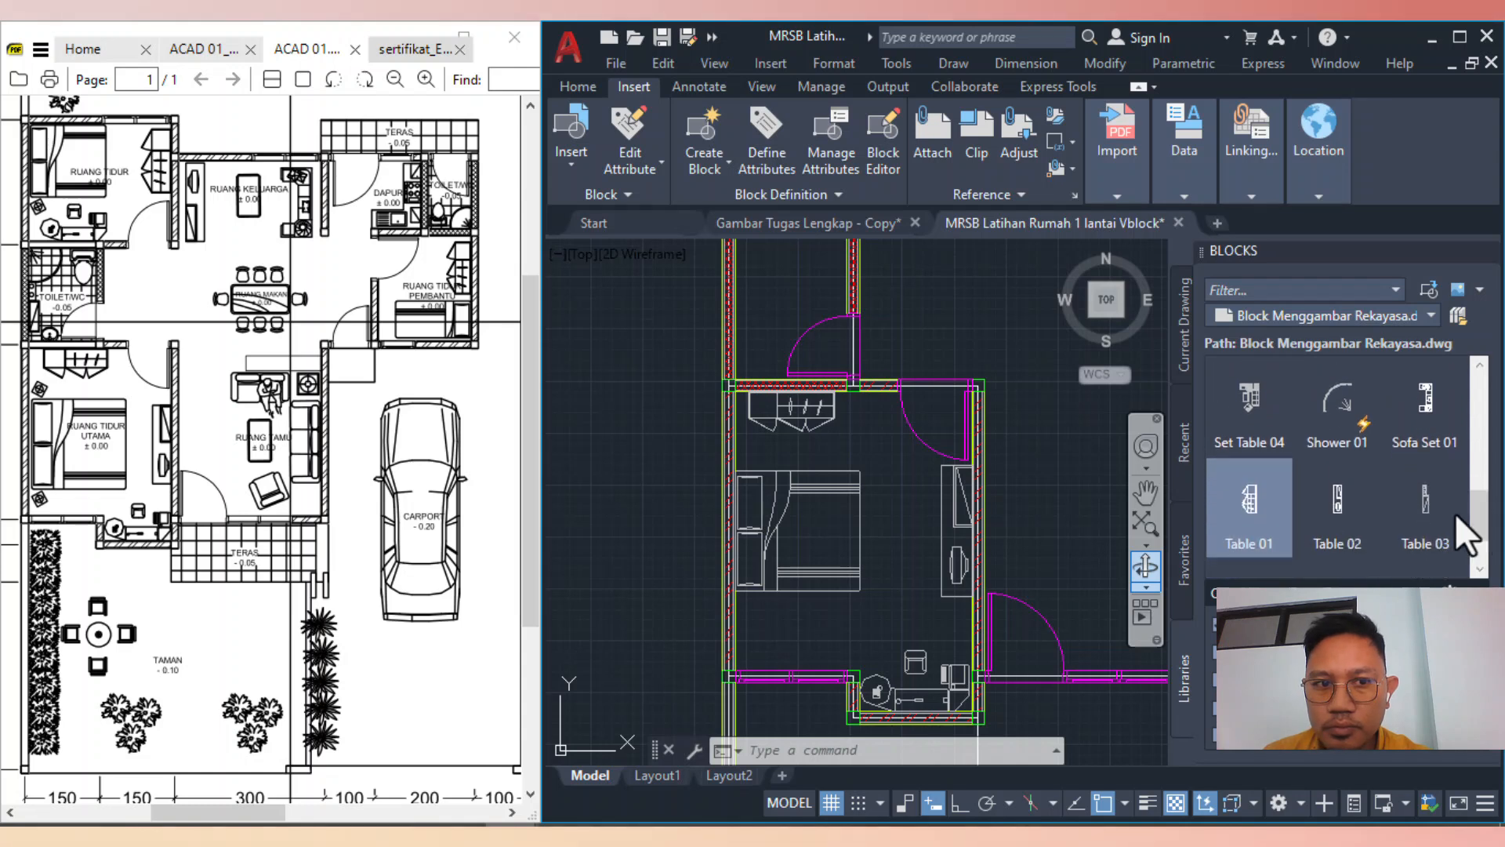
{"action": "scroll", "coordinate": [1346, 490], "scroll_direction": "down", "scroll_amount": 2}
{"action": "left_click", "coordinate": [1447, 474]}
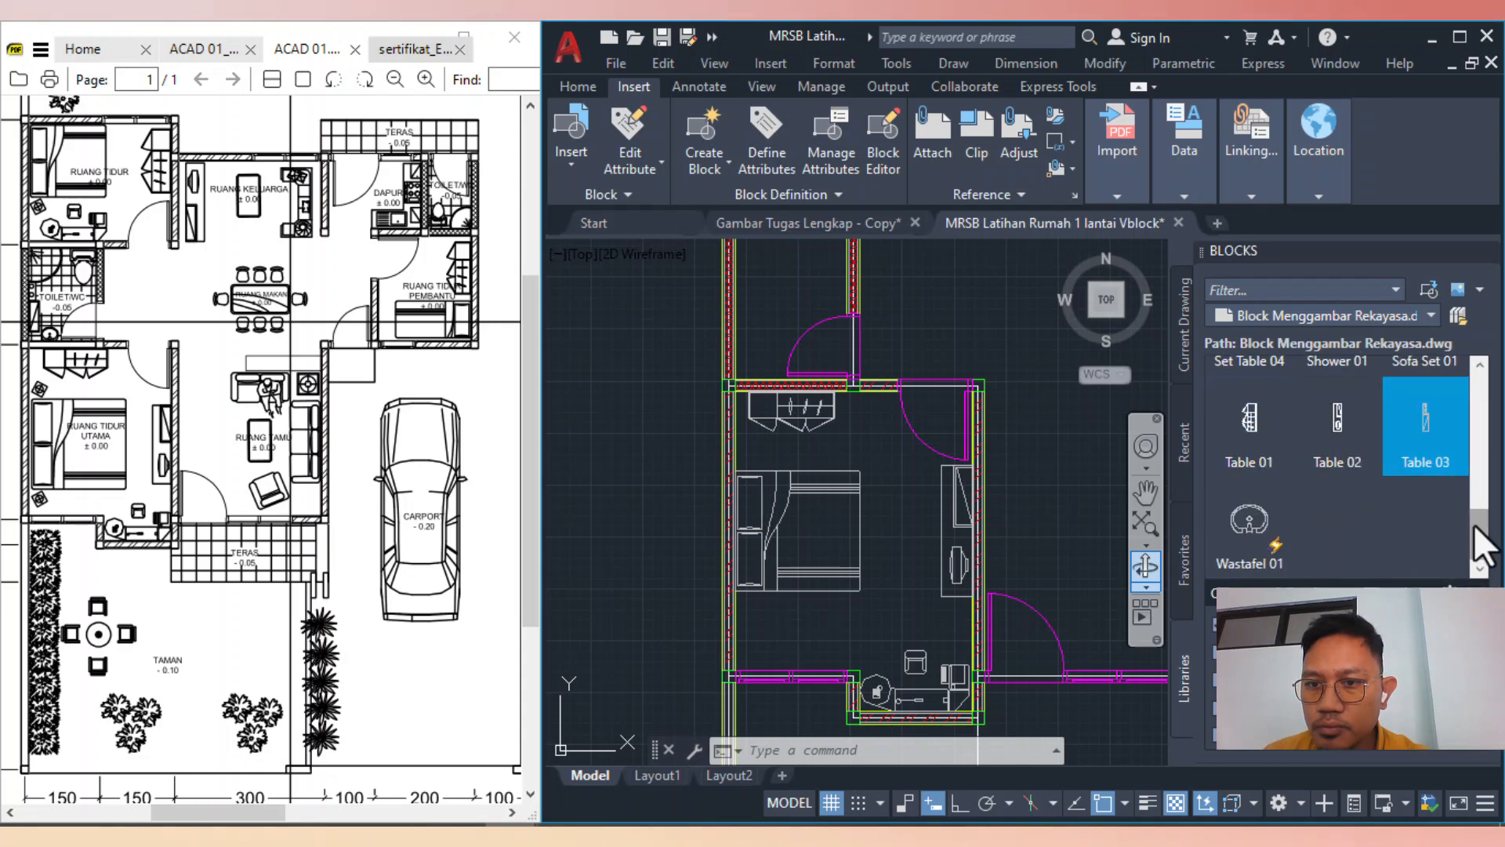
{"action": "left_click_drag", "start_coordinate": [1472, 538], "coordinate": [1469, 389]}
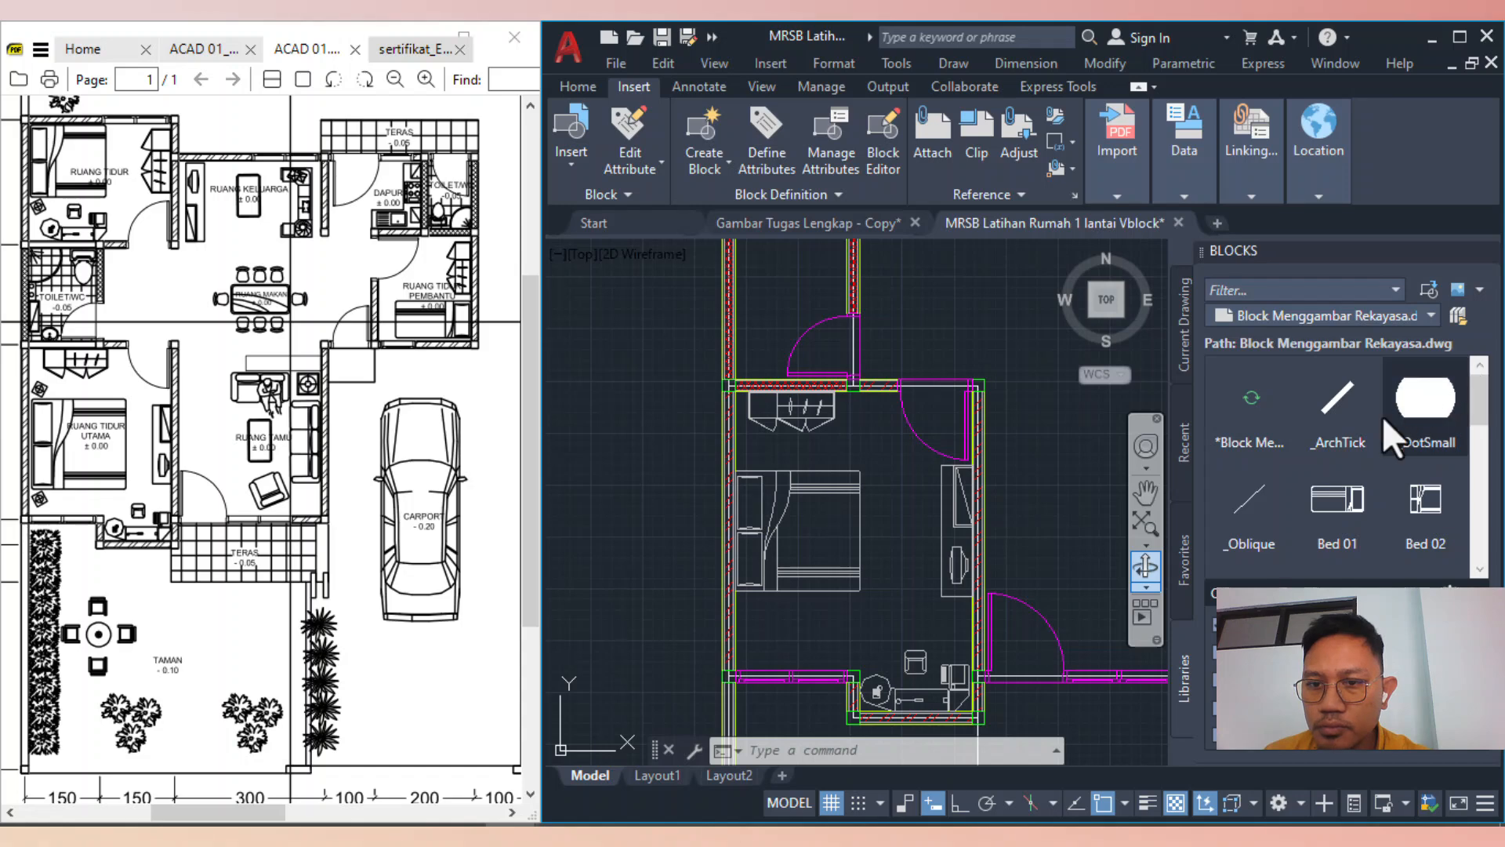
{"action": "scroll", "coordinate": [1367, 474], "scroll_direction": "down", "scroll_amount": 8}
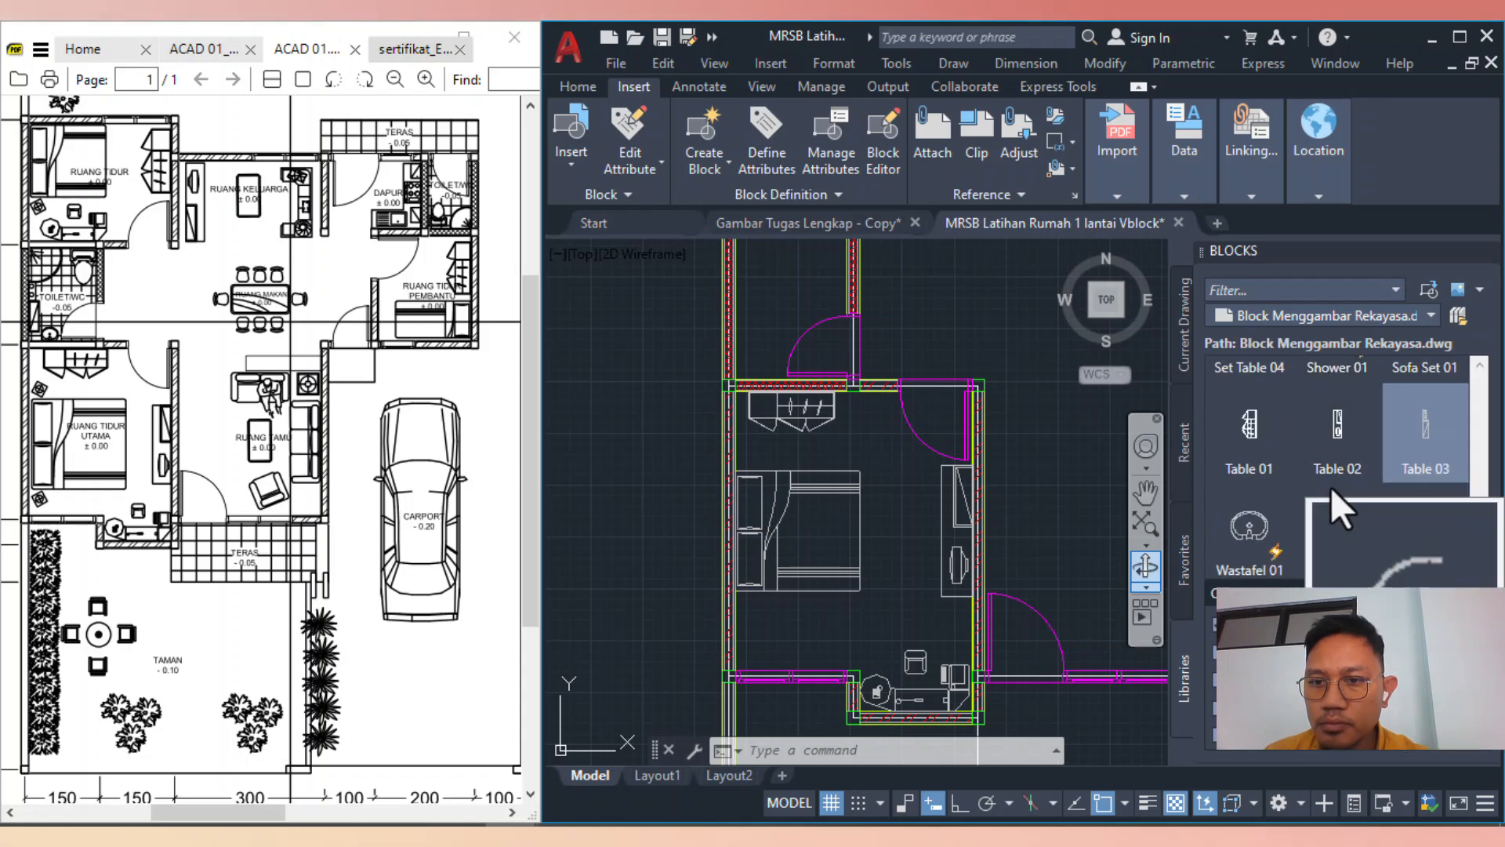
{"action": "key", "text": "Escape"}
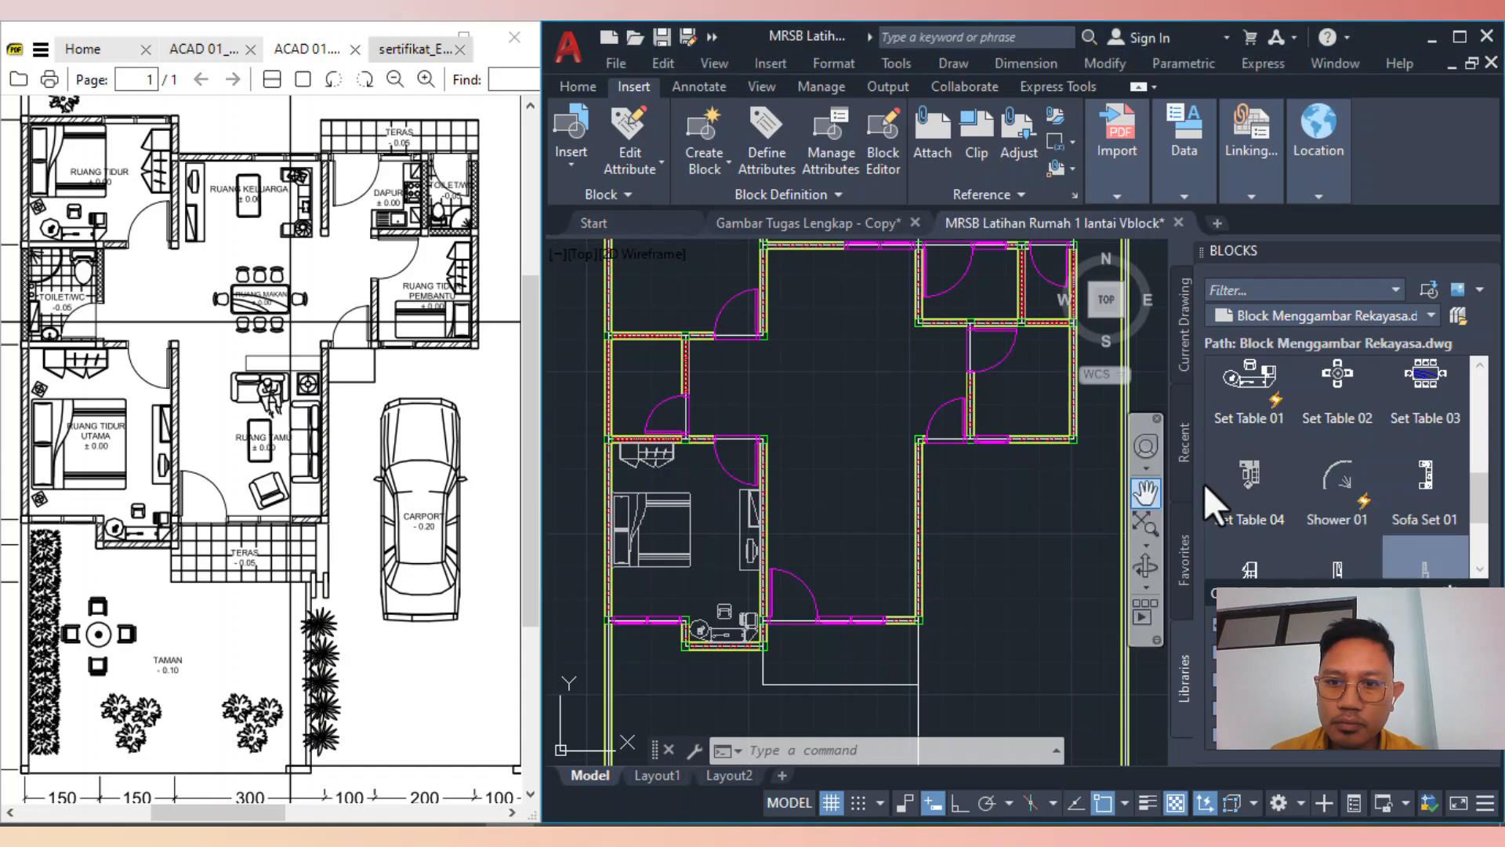
Insert the Set Table 04 living room set with its side table and long sofa against the living room's right wall
{"action": "left_click", "coordinate": [1255, 481]}
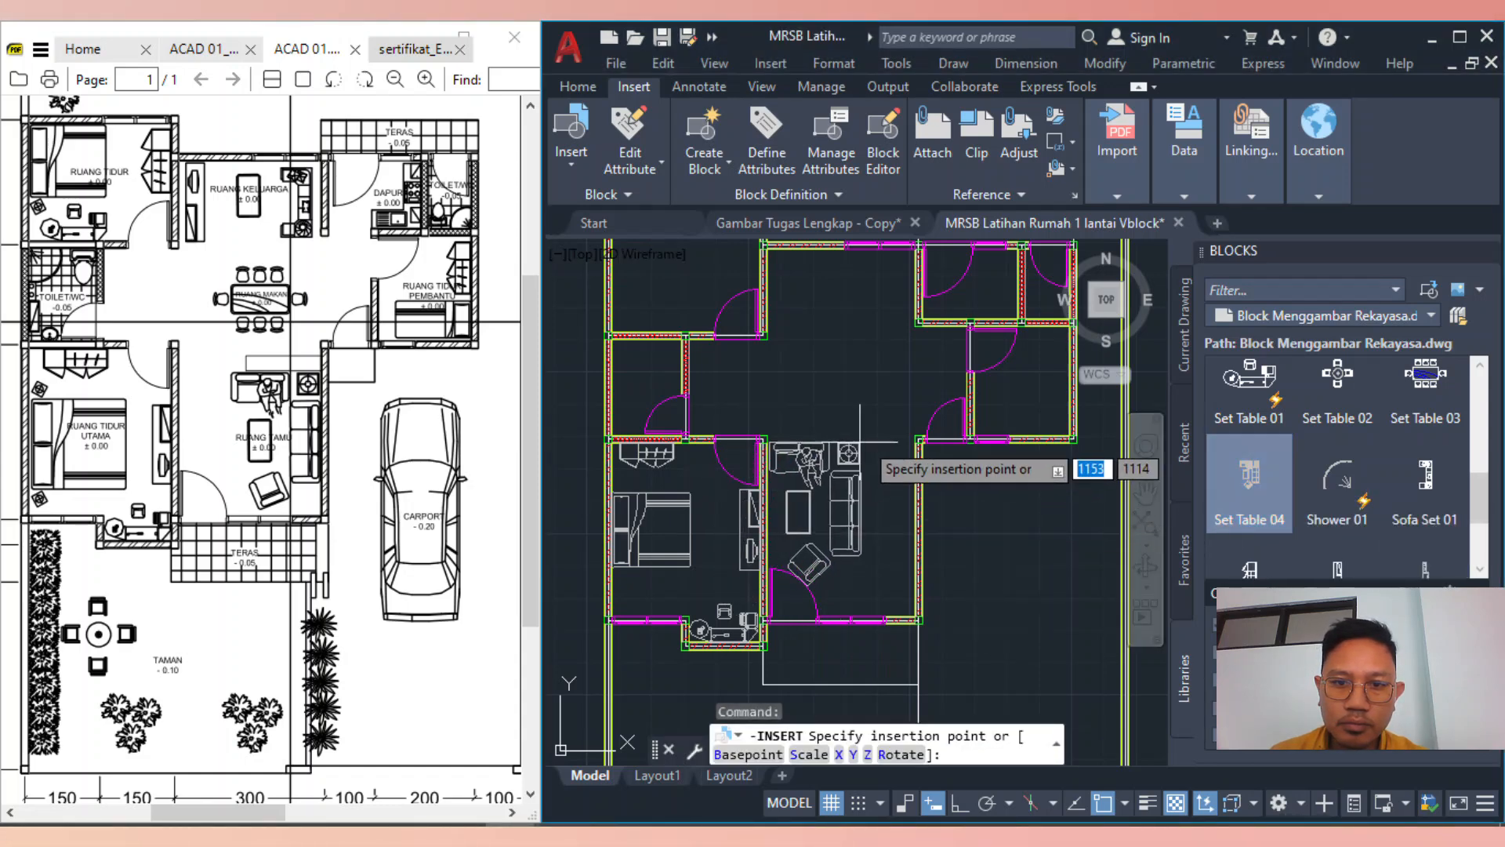
{"action": "scroll", "coordinate": [876, 435], "scroll_direction": "up", "scroll_amount": 2}
{"action": "scroll", "coordinate": [876, 431], "scroll_direction": "up", "scroll_amount": 1}
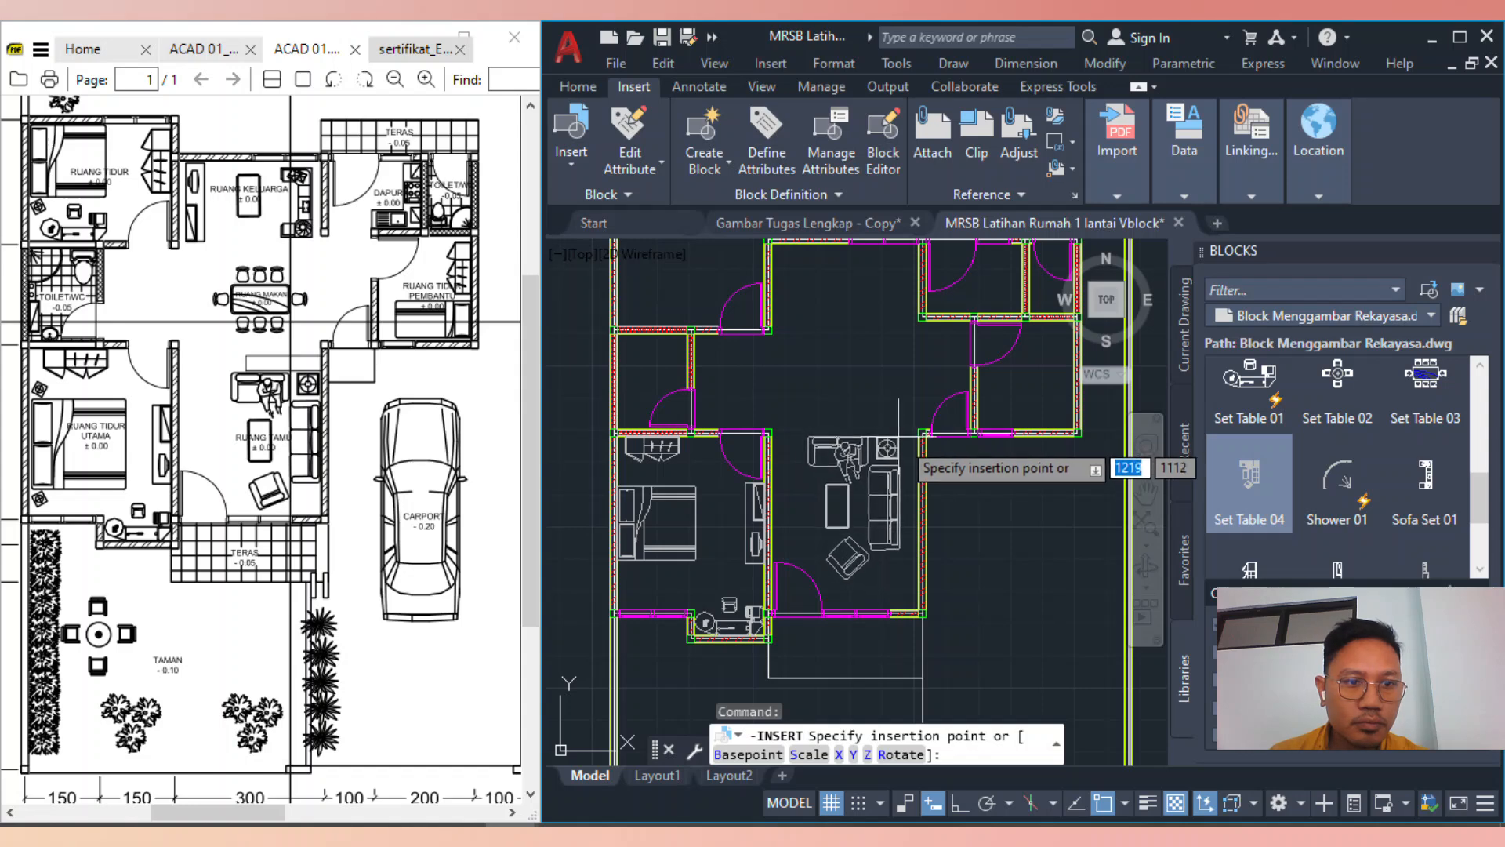
{"action": "scroll", "coordinate": [906, 454], "scroll_direction": "up", "scroll_amount": 1}
{"action": "scroll", "coordinate": [905, 455], "scroll_direction": "down", "scroll_amount": 2}
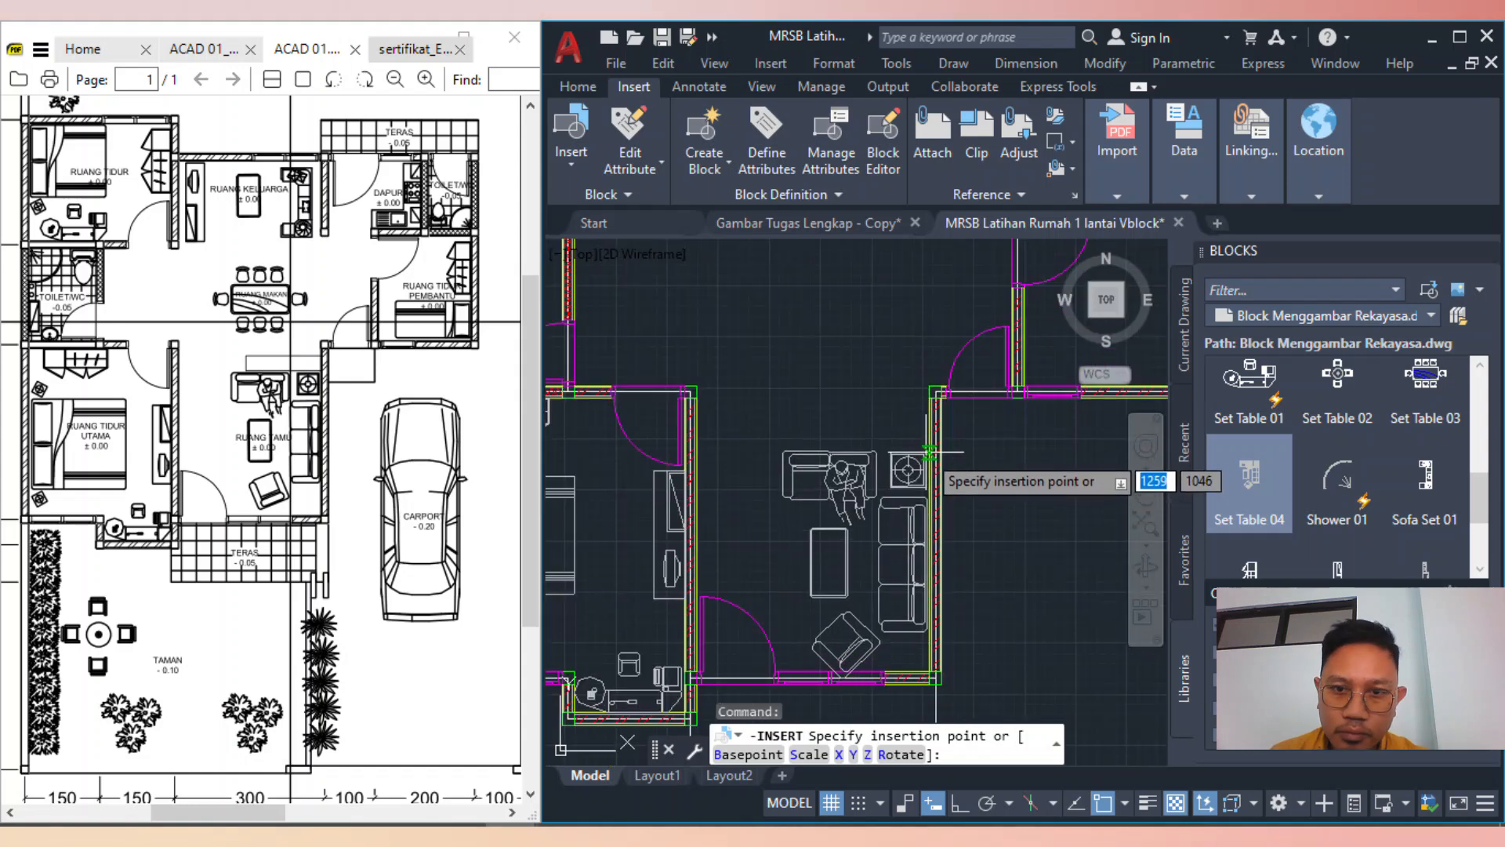
{"action": "scroll", "coordinate": [925, 437], "scroll_direction": "up", "scroll_amount": 3}
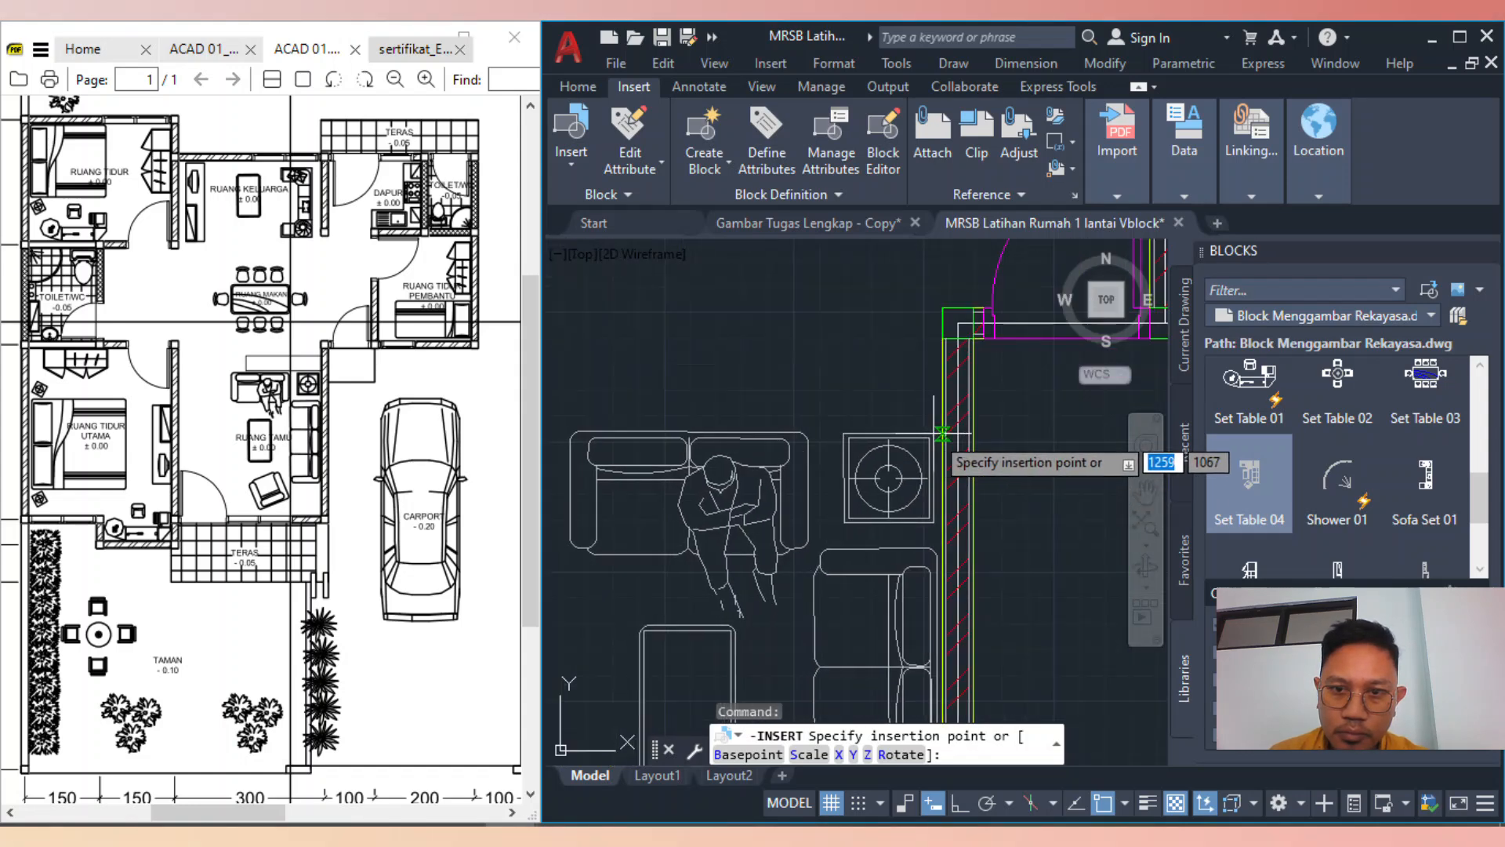
{"action": "left_click", "coordinate": [930, 433]}
{"action": "scroll", "coordinate": [900, 406], "scroll_direction": "down", "scroll_amount": 3}
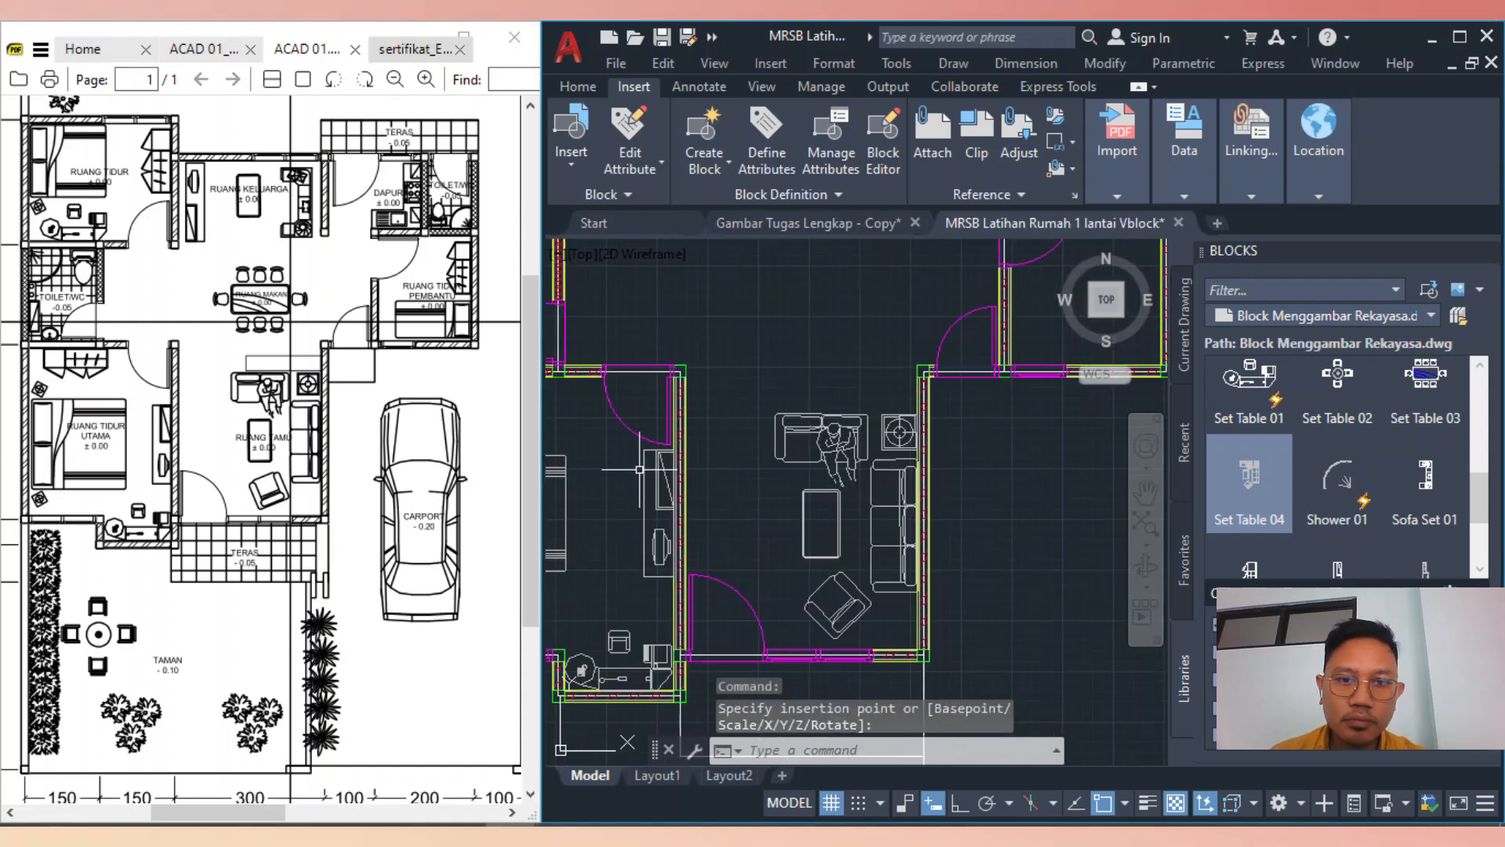
{"action": "scroll", "coordinate": [856, 494], "scroll_direction": "down", "scroll_amount": 4}
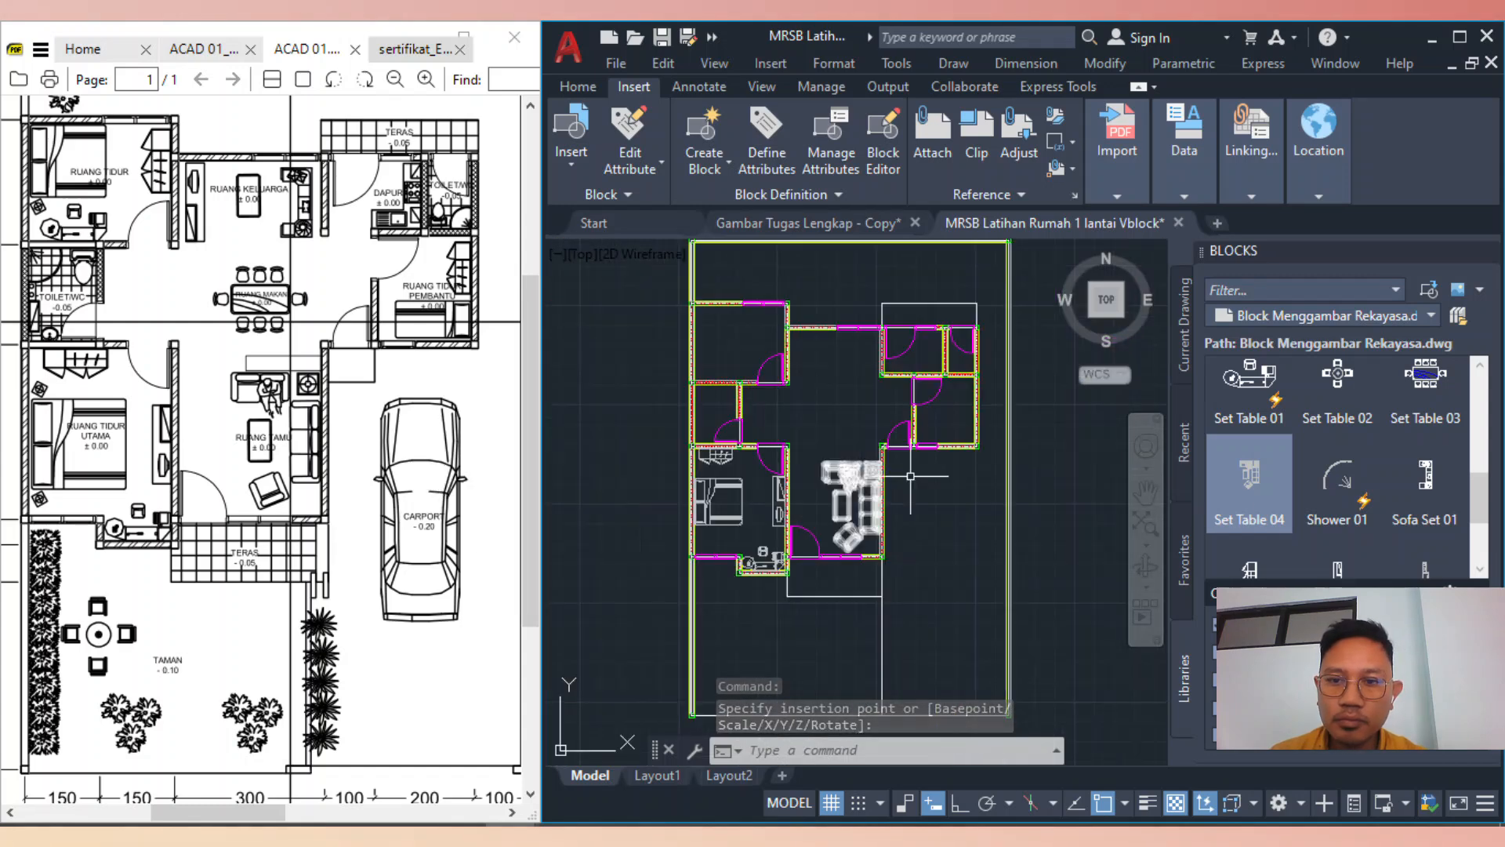
Insert the Set Table 03 dining set in the middle of the dining area, above the living room
{"action": "left_click", "coordinate": [1424, 385]}
{"action": "scroll", "coordinate": [853, 404], "scroll_direction": "up", "scroll_amount": 3}
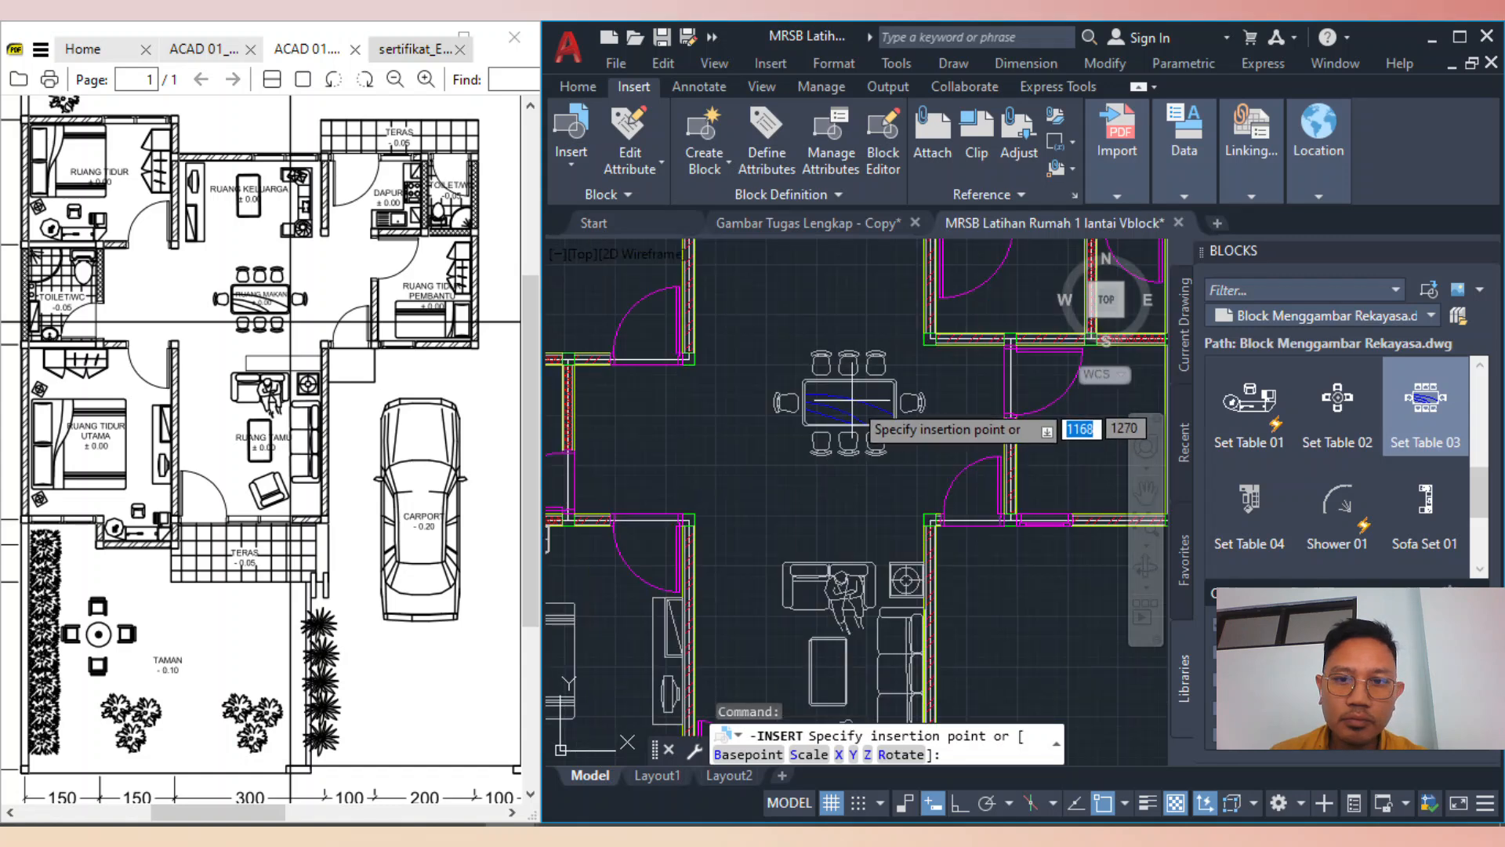
{"action": "left_click", "coordinate": [845, 427]}
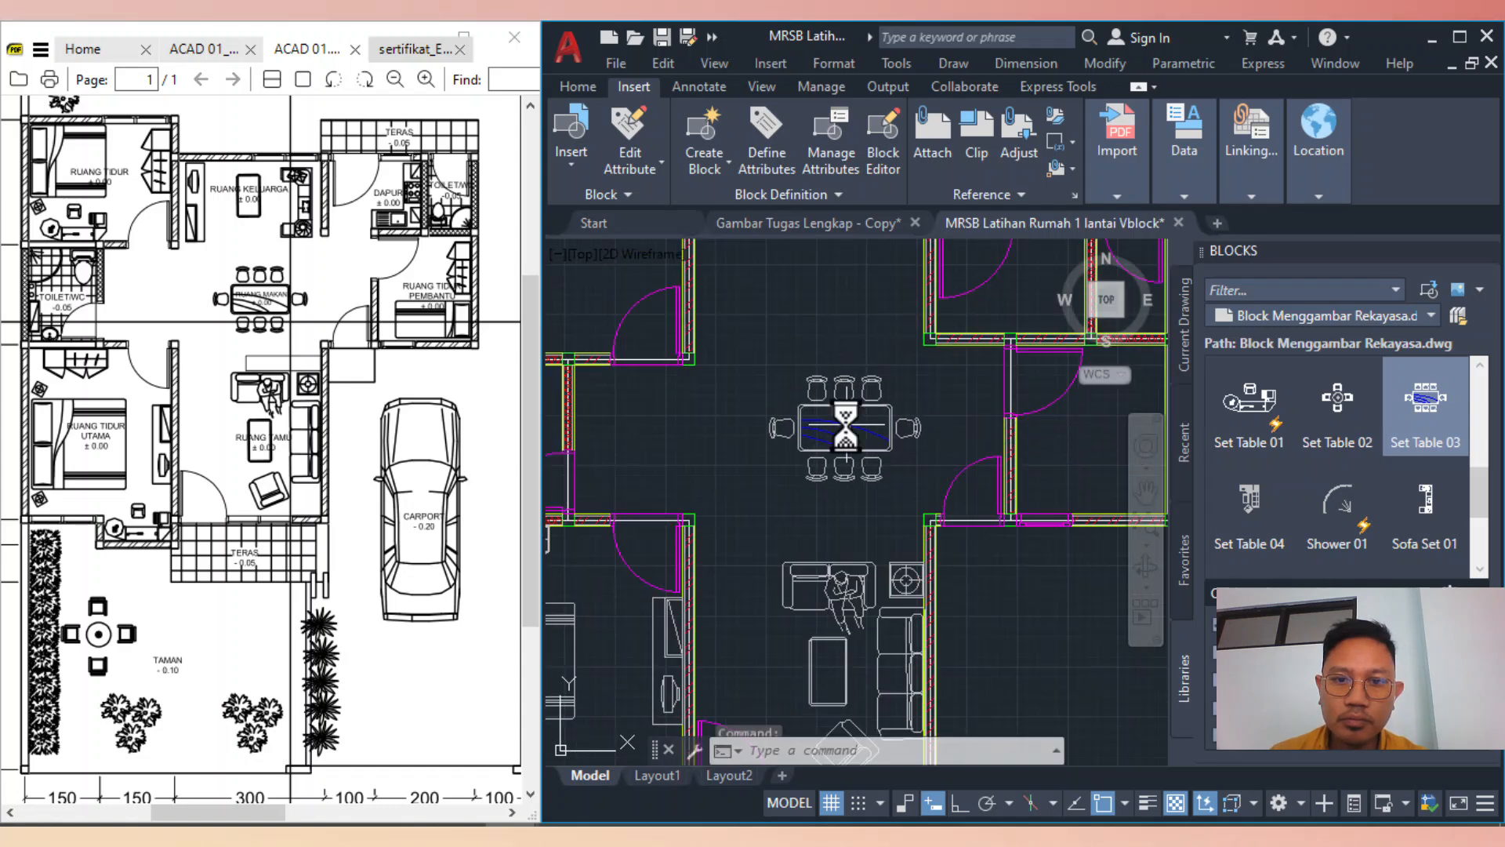
{"action": "scroll", "coordinate": [946, 499], "scroll_direction": "down", "scroll_amount": 3}
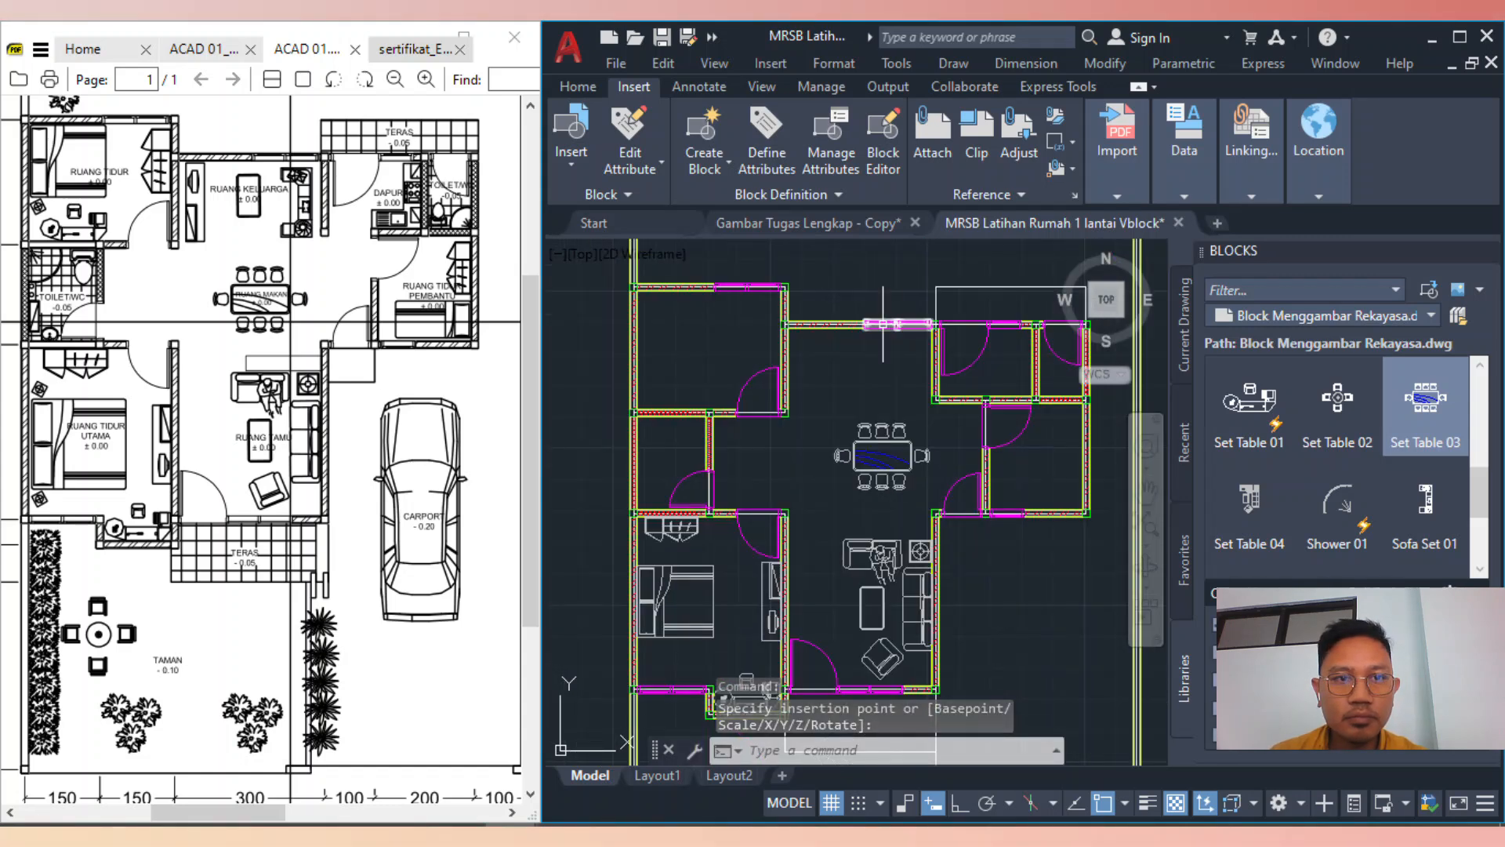
Insert the Sofa Set 01 block in the family room's upper right corner, with its back towards the right wall
{"action": "scroll", "coordinate": [1369, 440], "scroll_direction": "up", "scroll_amount": 1}
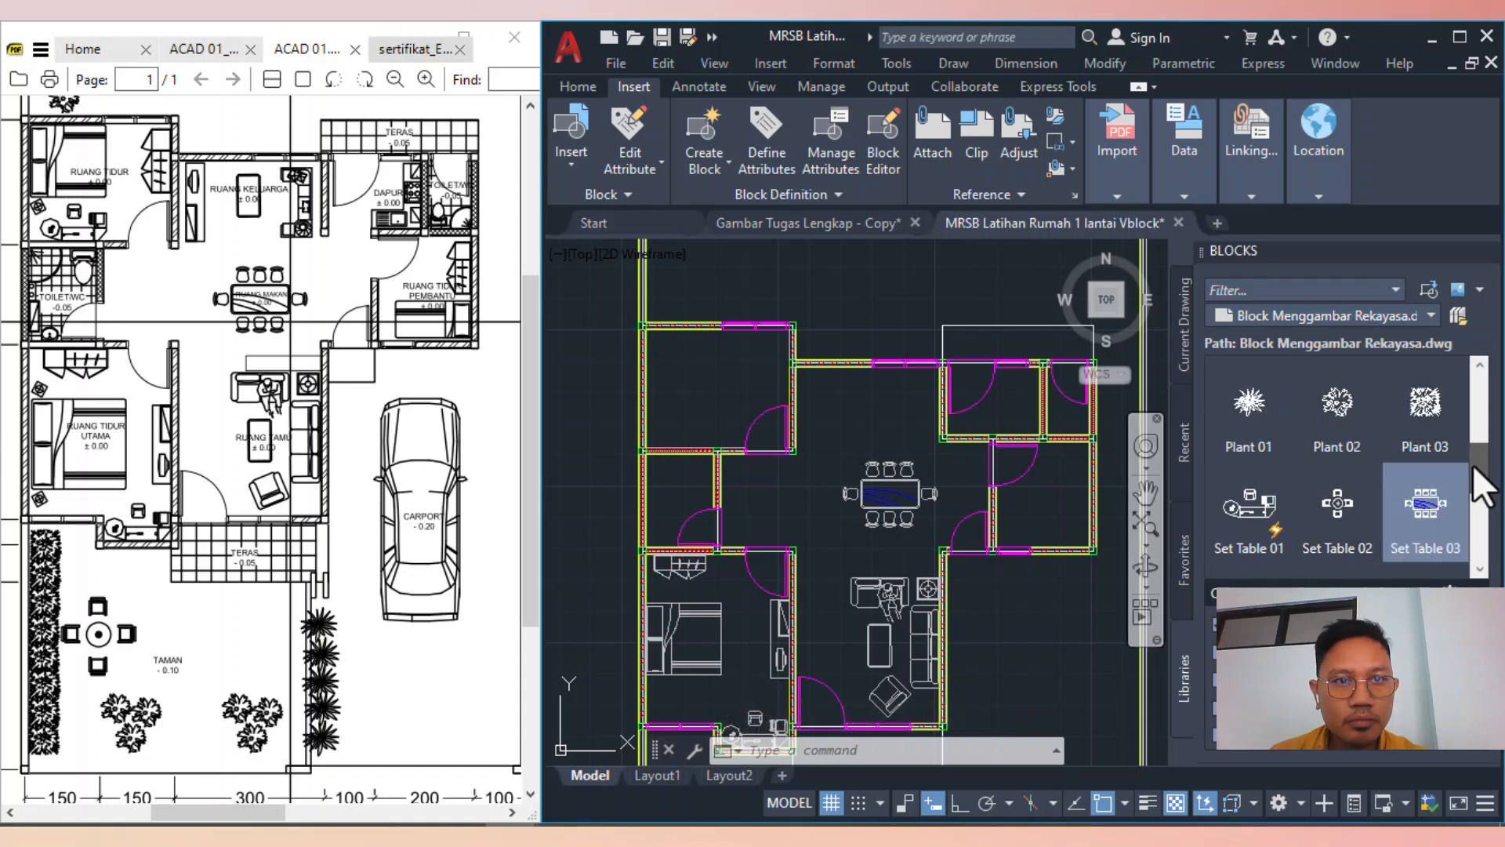
{"action": "left_click_drag", "start_coordinate": [1474, 465], "coordinate": [1476, 505]}
{"action": "left_click", "coordinate": [1426, 439]}
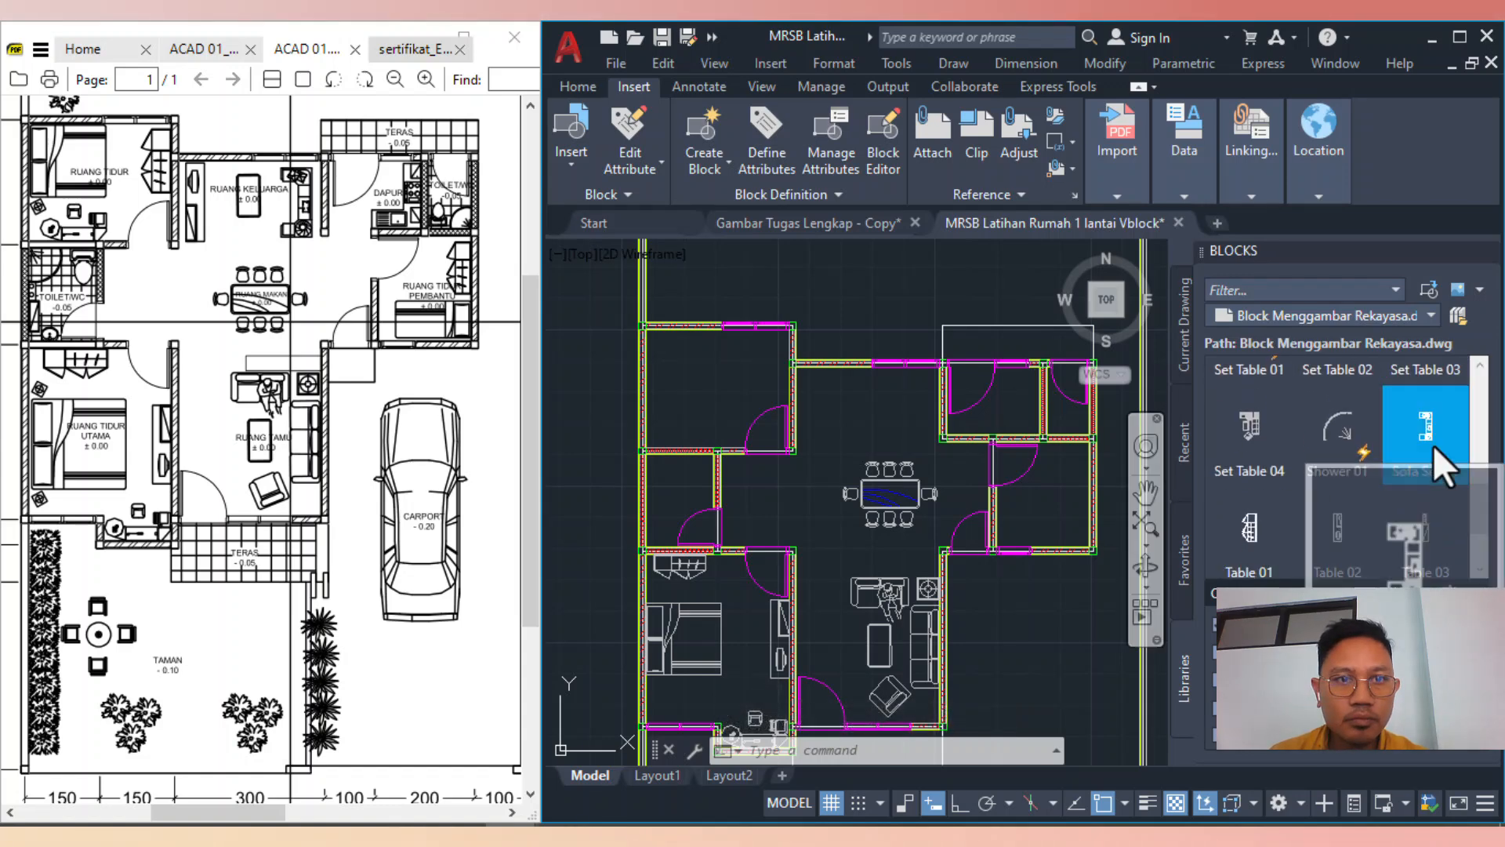
{"action": "scroll", "coordinate": [919, 367], "scroll_direction": "up", "scroll_amount": 5}
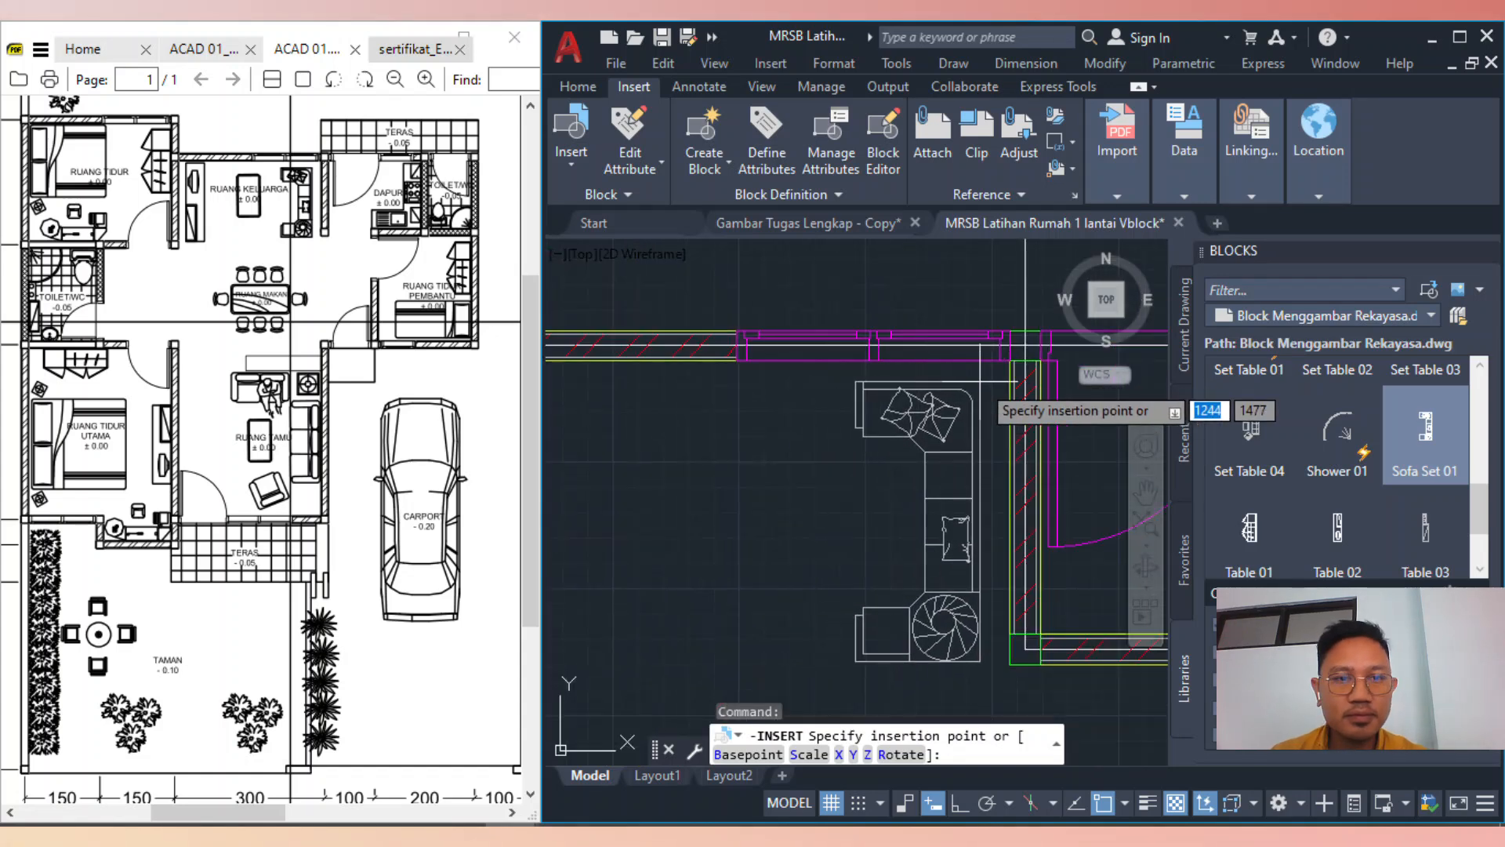
{"action": "left_click", "coordinate": [981, 382]}
{"action": "scroll", "coordinate": [983, 400], "scroll_direction": "down", "scroll_amount": 4}
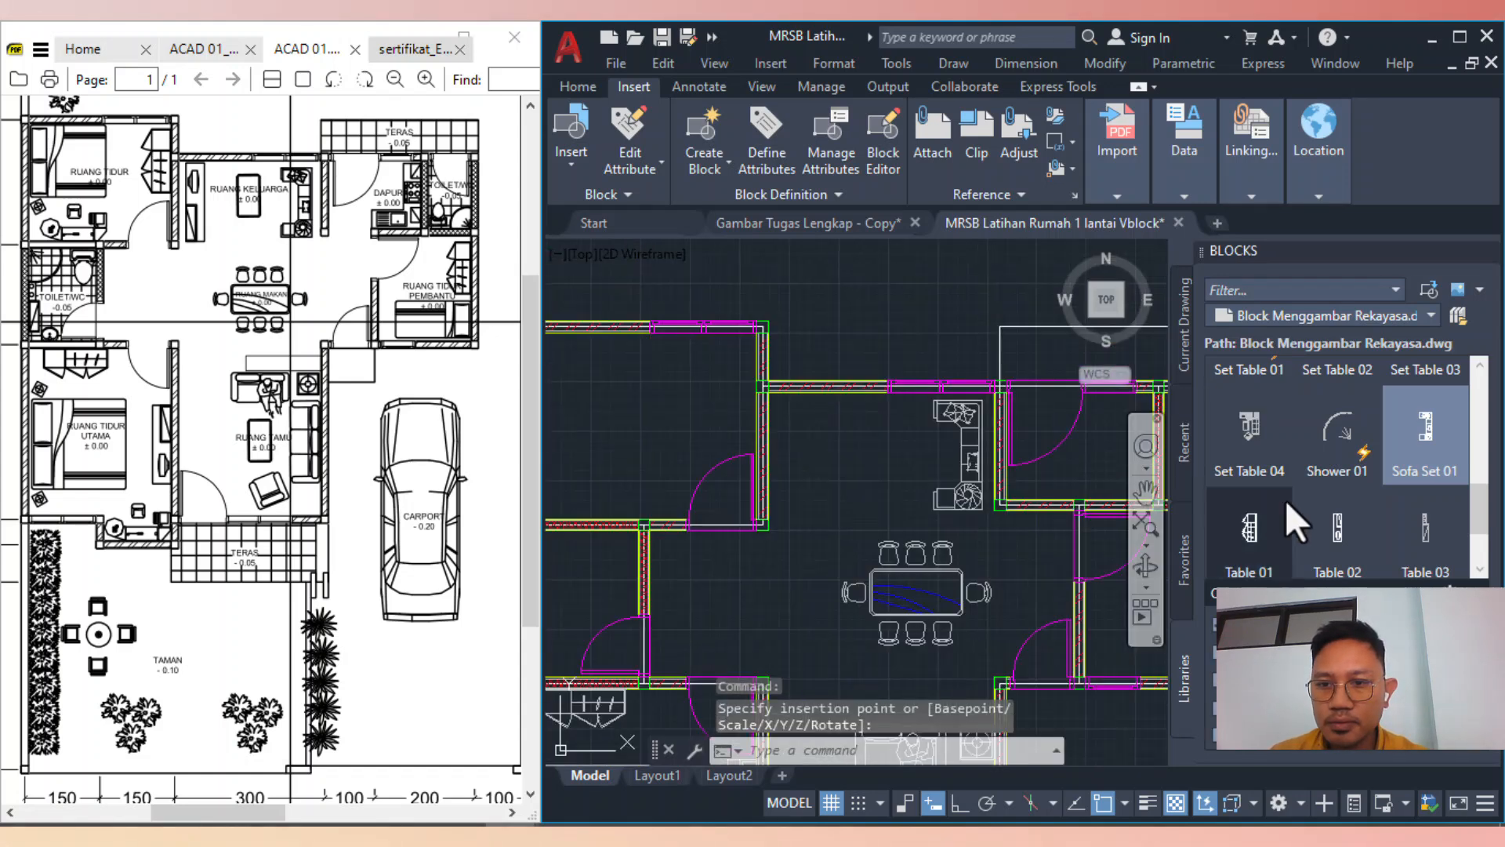
Insert the Table 02 block near the family room's left wall, opposite the sofa, and rotate it 180°
{"action": "left_click", "coordinate": [1336, 524]}
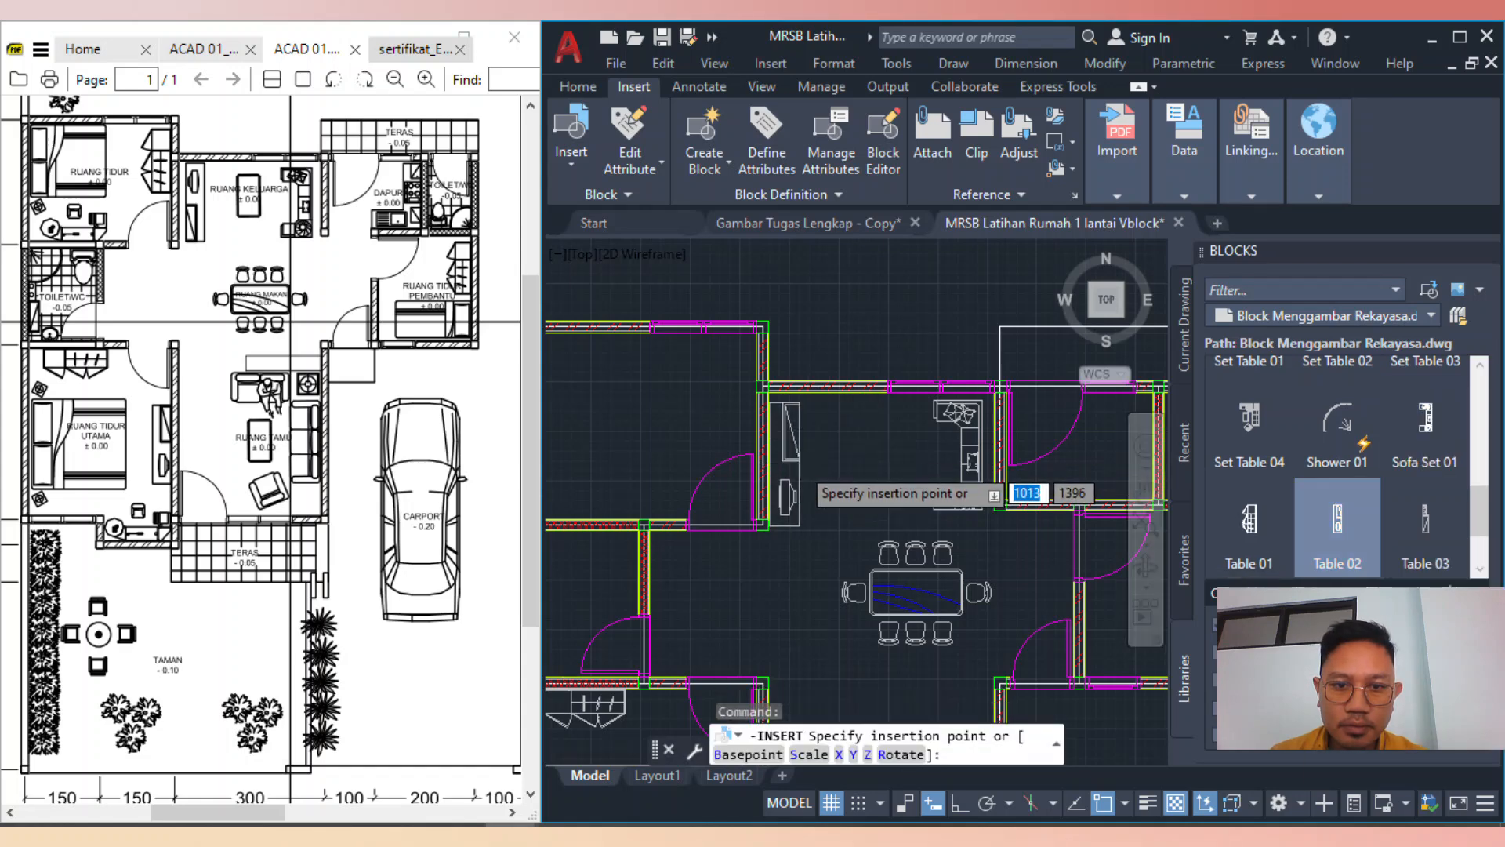
{"action": "scroll", "coordinate": [831, 469], "scroll_direction": "up", "scroll_amount": 2}
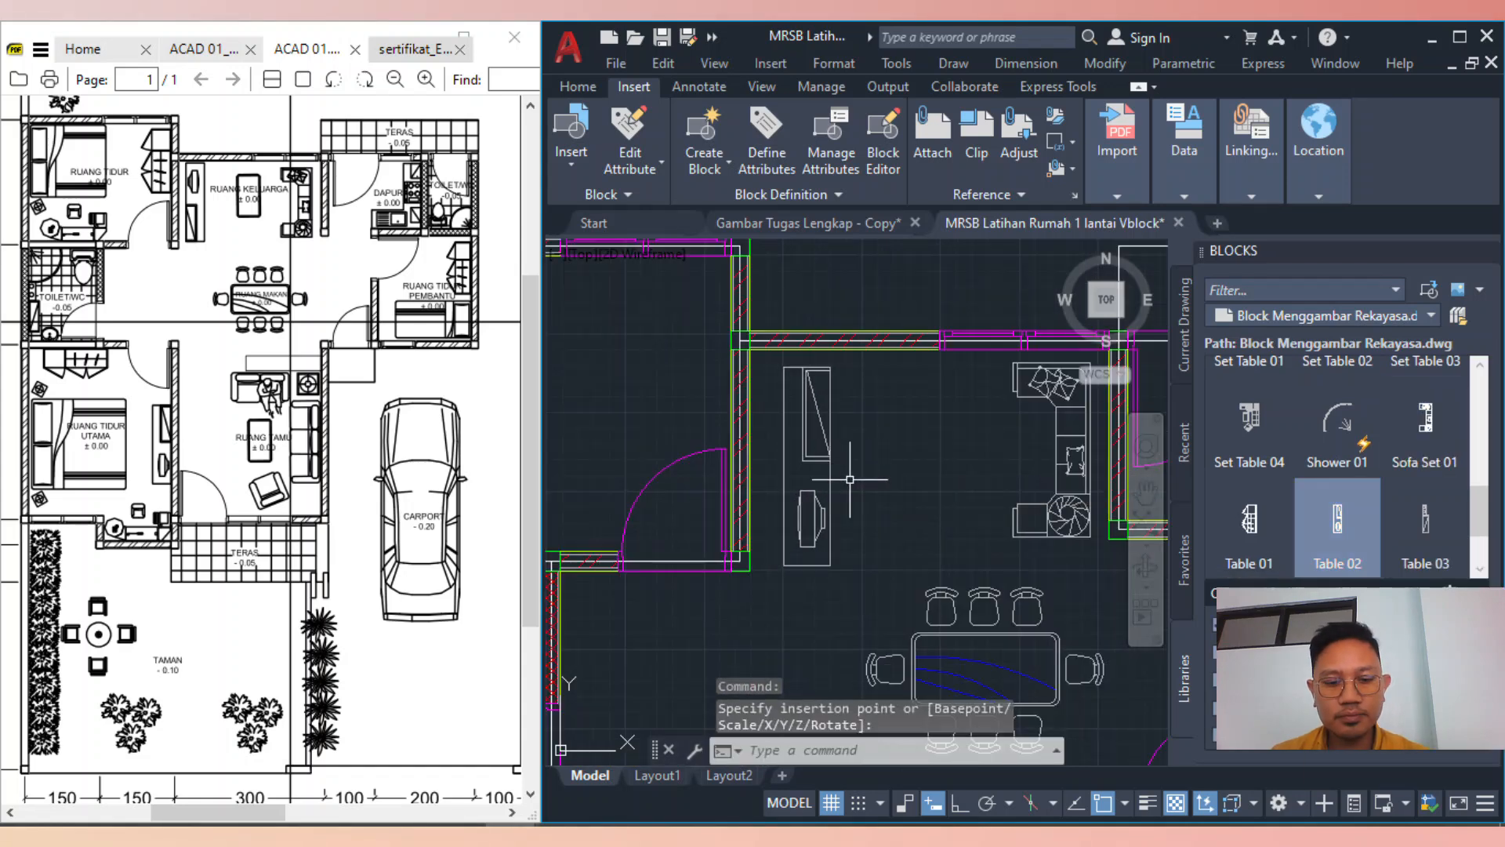
{"action": "type", "text": "RO"}
{"action": "key", "text": "Return"}
{"action": "left_click", "coordinate": [829, 486]}
{"action": "key", "text": "Return"}
{"action": "left_click", "coordinate": [829, 459]}
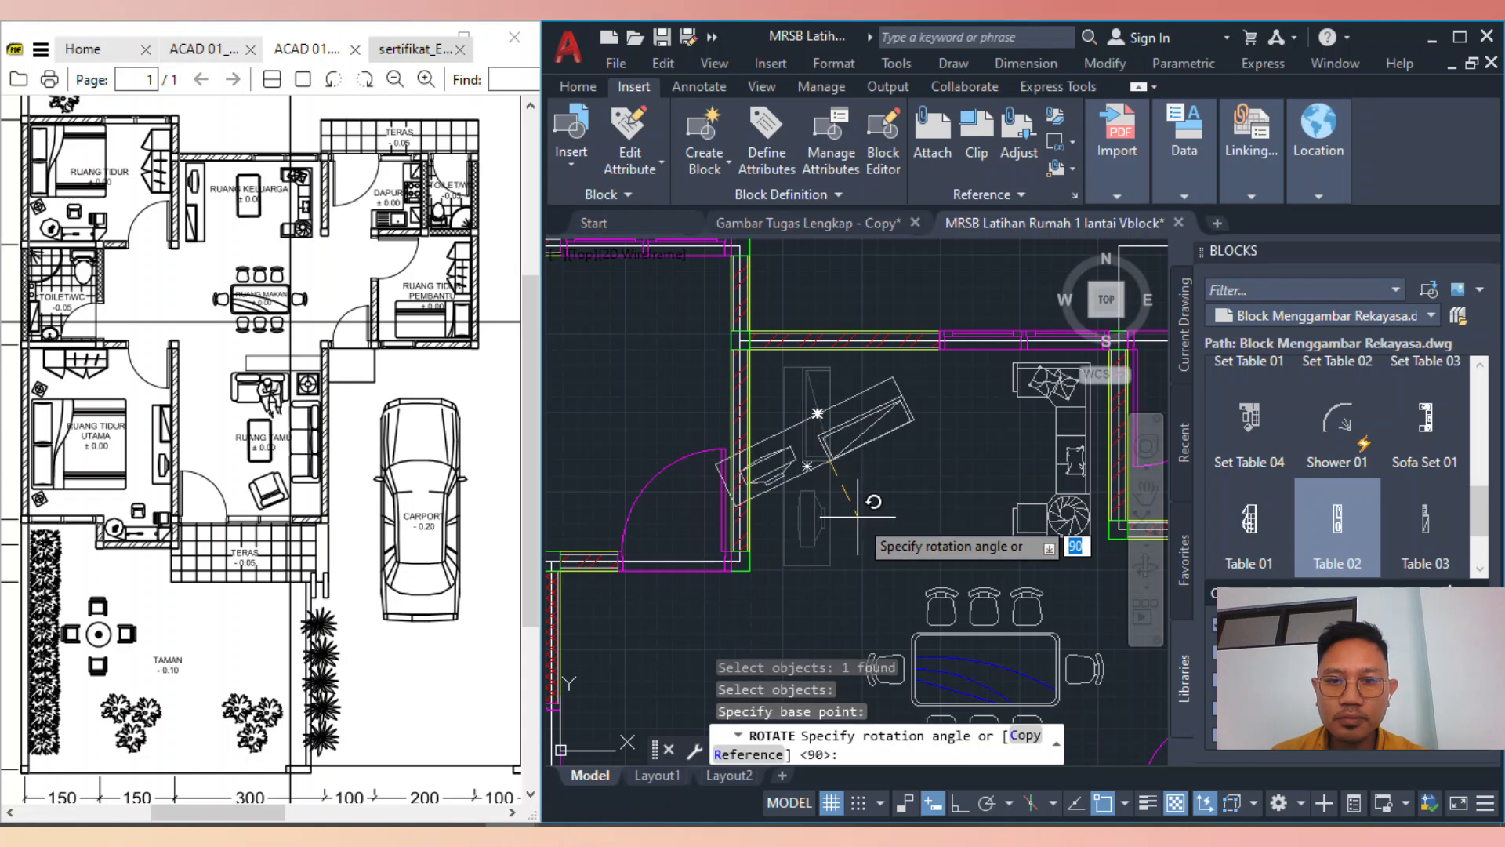
{"action": "key", "text": "F8"}
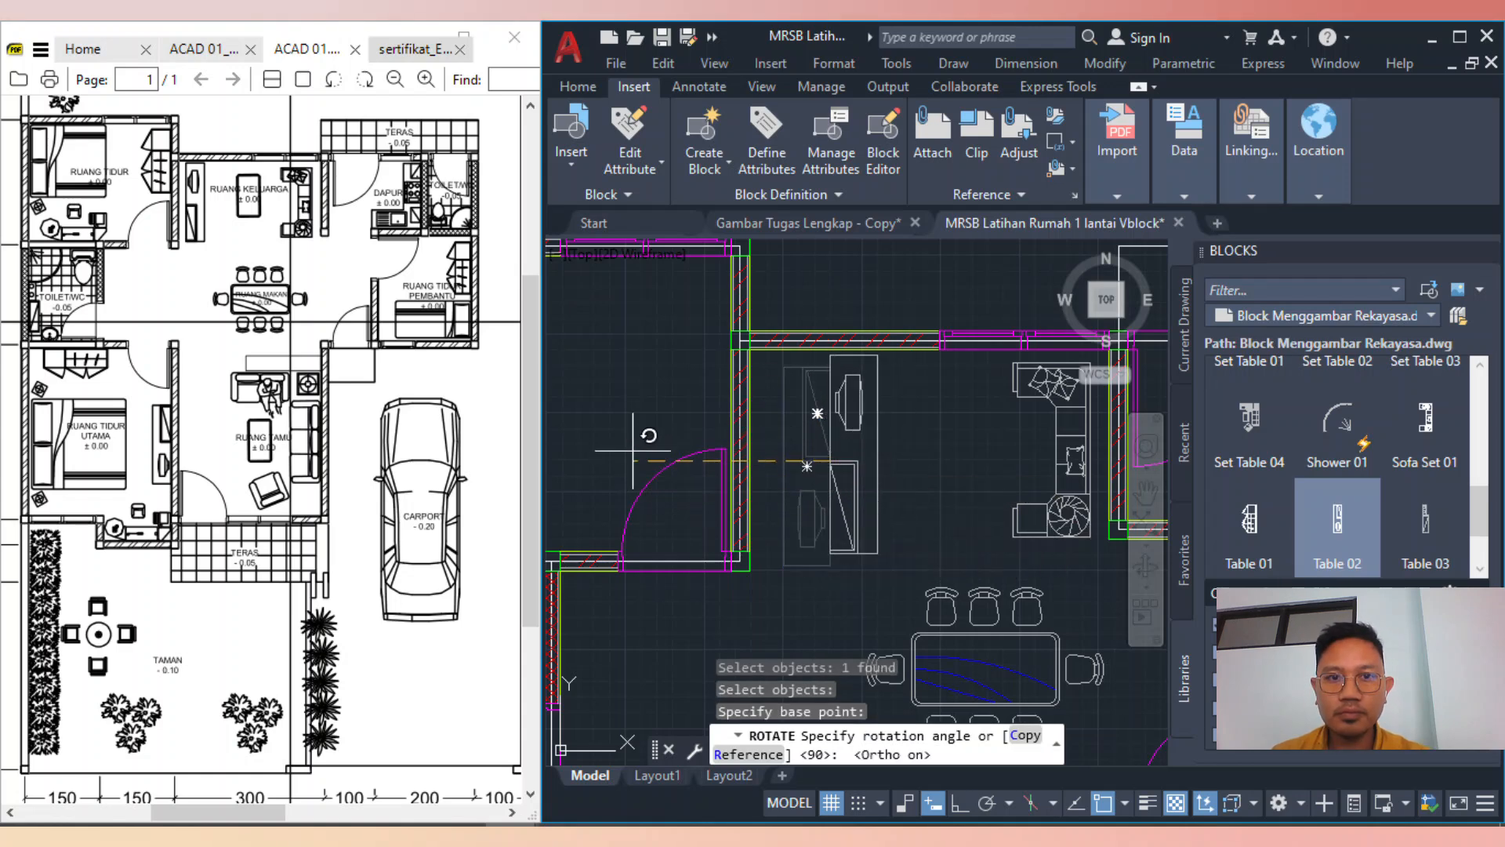
{"action": "left_click", "coordinate": [632, 455]}
Move the rotated Table 02 block by the midpoint of its left edge onto the family room's left wall face
{"action": "type", "text": "m"}
{"action": "key", "text": "Return"}
{"action": "scroll", "coordinate": [860, 390], "scroll_direction": "up", "scroll_amount": 4}
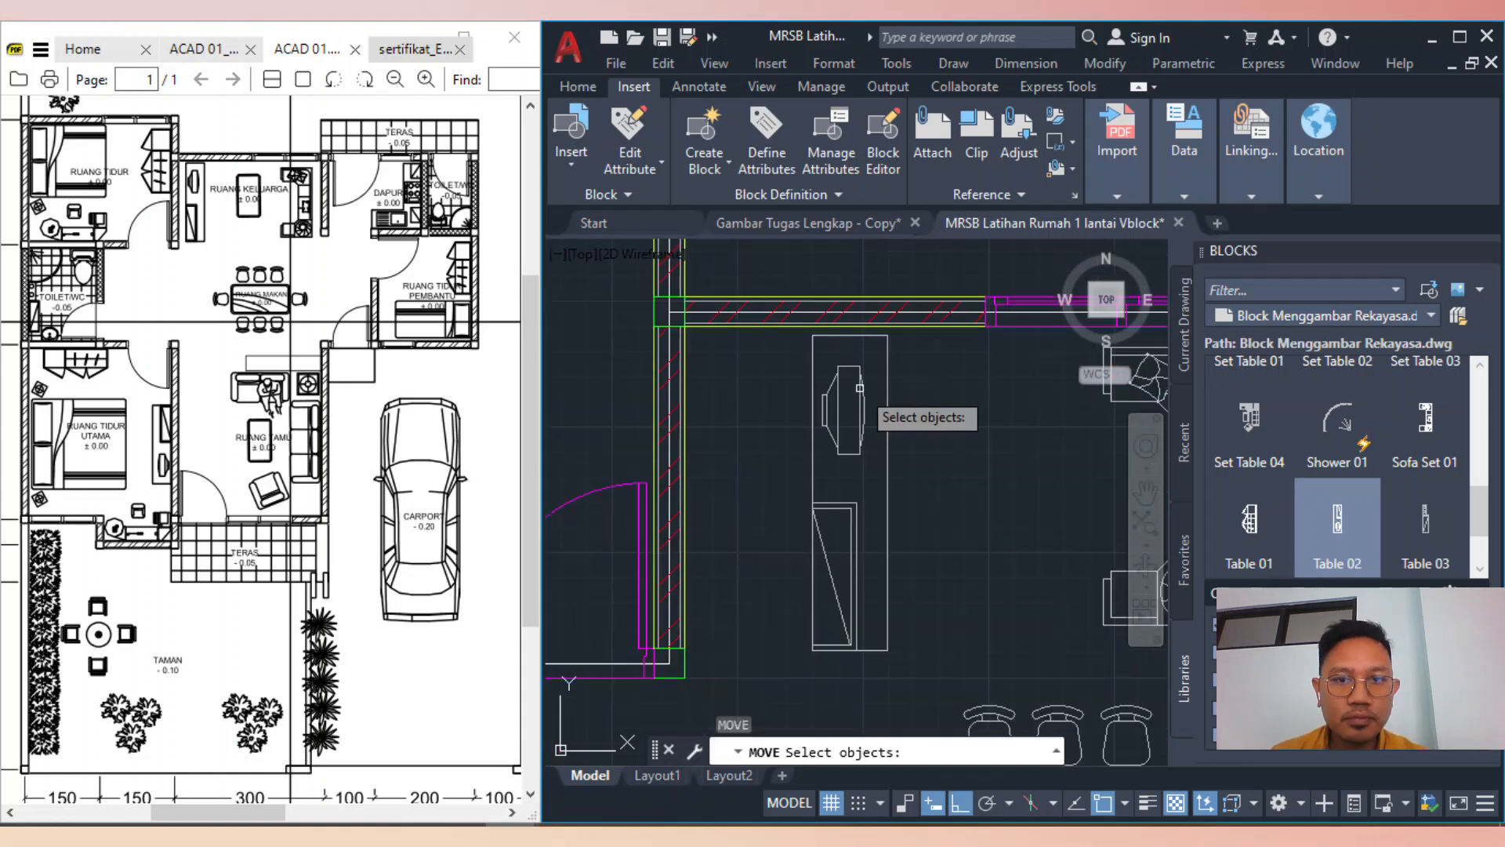
{"action": "left_click", "coordinate": [812, 509]}
{"action": "left_click", "coordinate": [940, 424]}
{"action": "left_click", "coordinate": [940, 423]}
{"action": "left_click", "coordinate": [890, 411]}
{"action": "scroll", "coordinate": [938, 407], "scroll_direction": "down", "scroll_amount": 7}
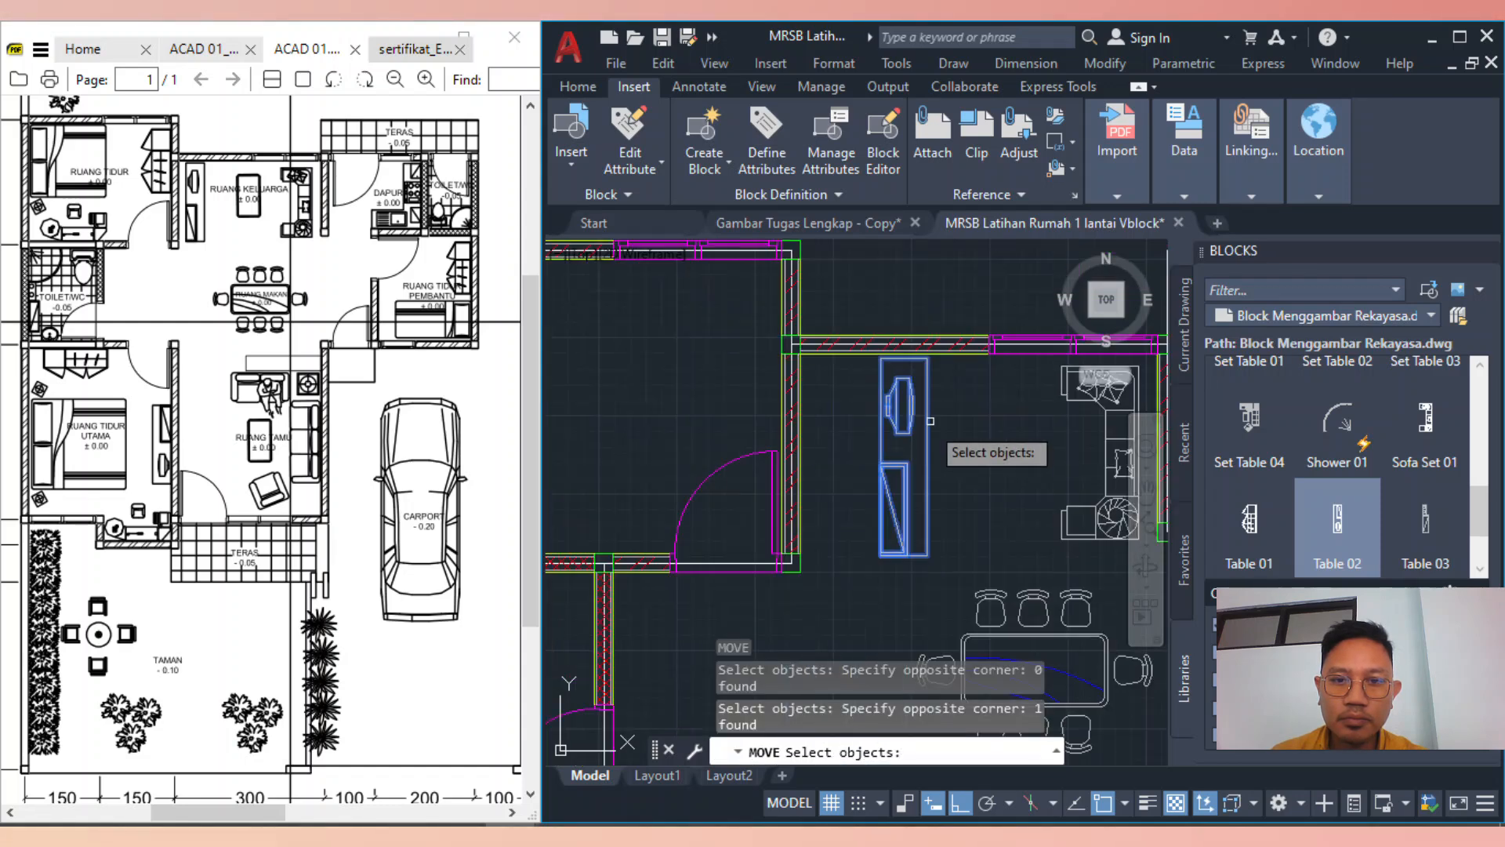
{"action": "key", "text": "Return"}
{"action": "scroll", "coordinate": [883, 450], "scroll_direction": "up", "scroll_amount": 2}
{"action": "left_click", "coordinate": [887, 453]}
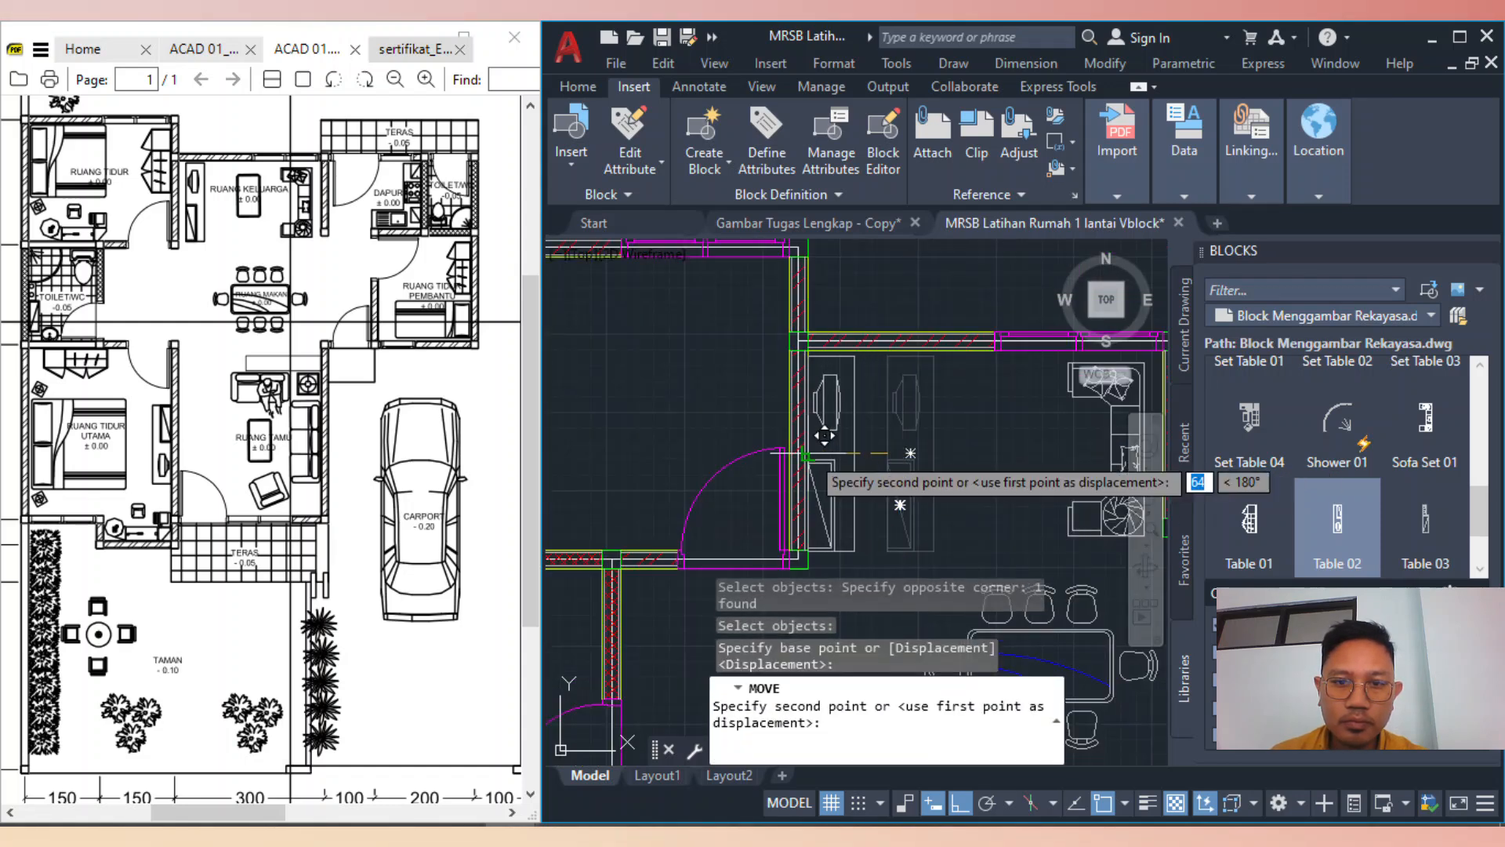
{"action": "left_click", "coordinate": [812, 453]}
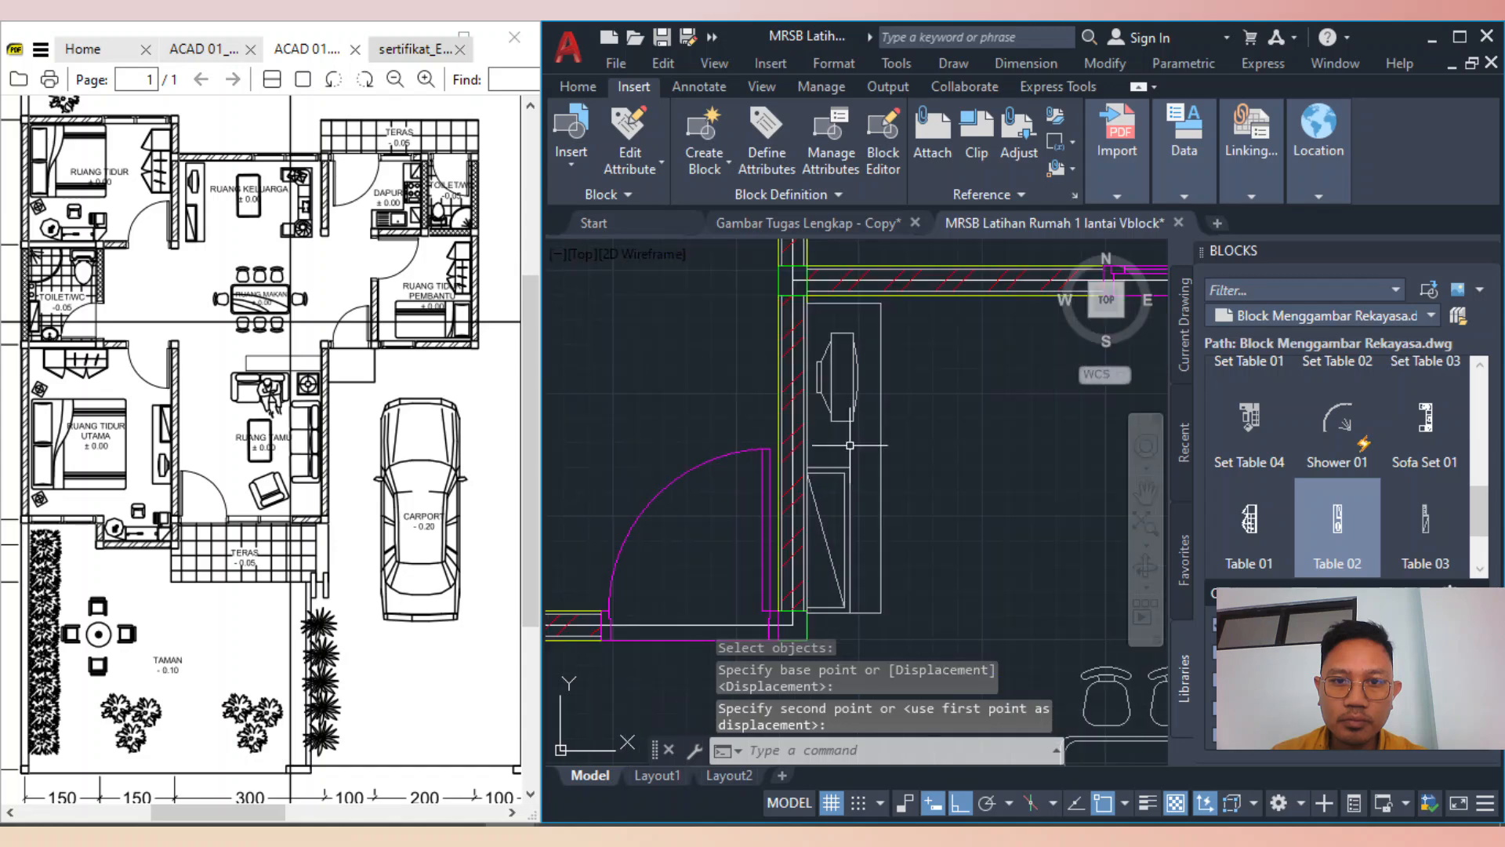
{"action": "scroll", "coordinate": [860, 470], "scroll_direction": "up", "scroll_amount": 2}
{"action": "scroll", "coordinate": [851, 510], "scroll_direction": "down", "scroll_amount": 1}
{"action": "scroll", "coordinate": [842, 564], "scroll_direction": "up", "scroll_amount": 3}
{"action": "scroll", "coordinate": [842, 564], "scroll_direction": "down", "scroll_amount": 4}
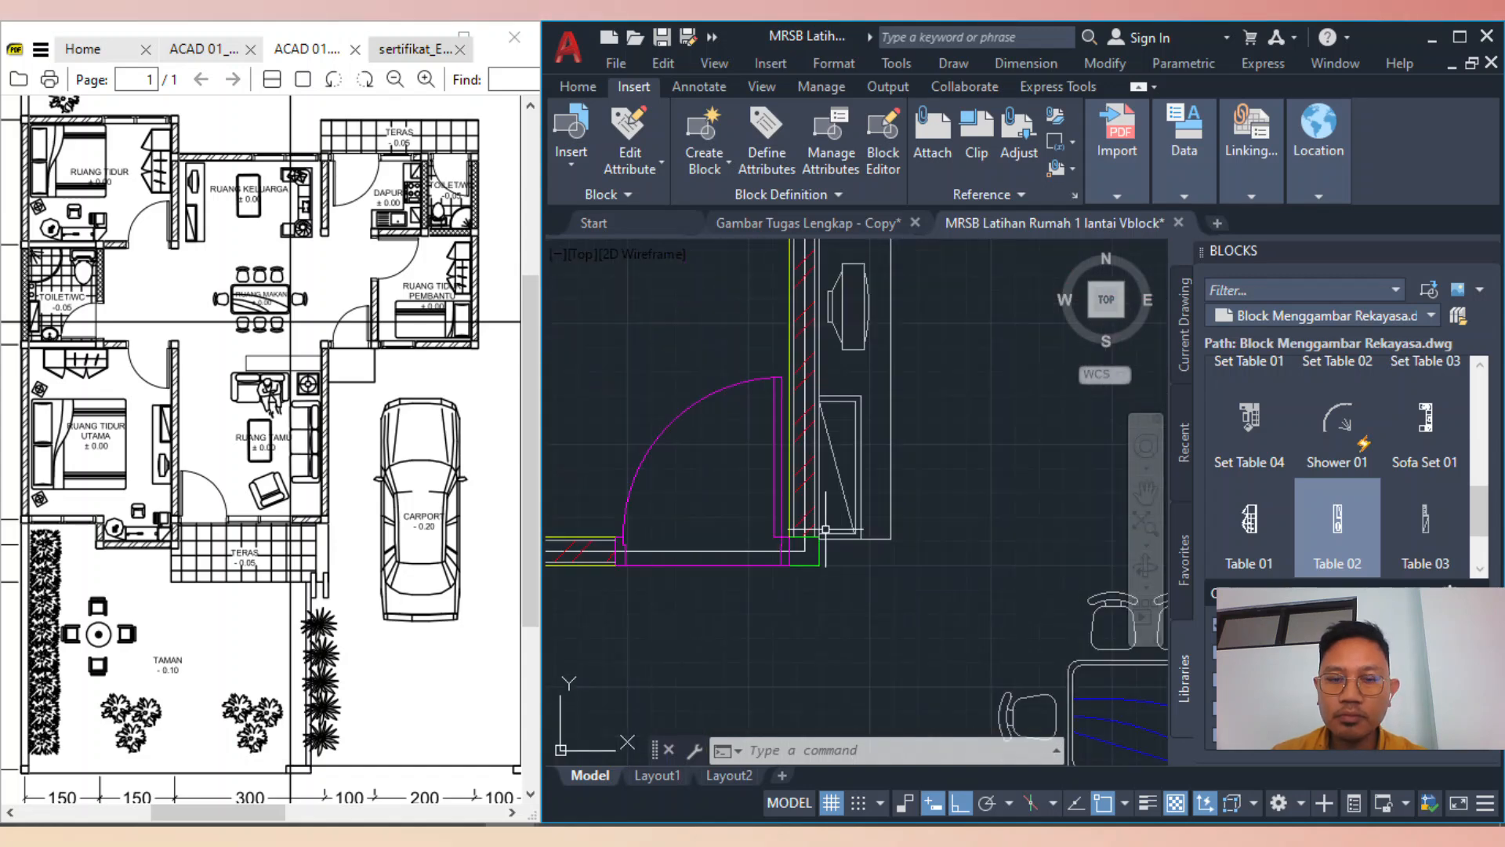
Insert the kitchen set block into the kitchen's lower right corner, against the lower and right walls
{"action": "scroll", "coordinate": [977, 505], "scroll_direction": "down", "scroll_amount": 4}
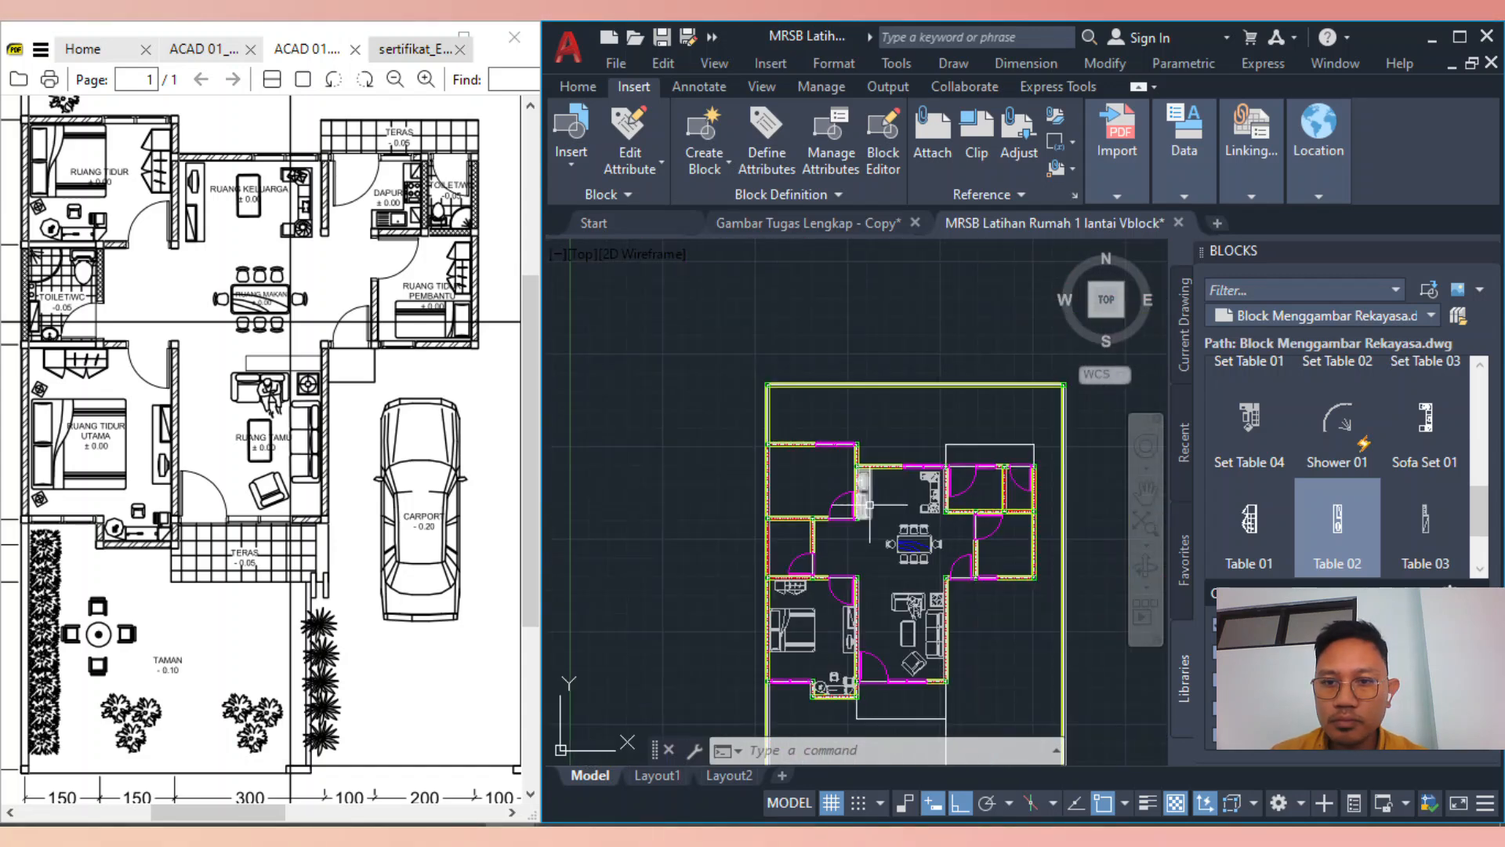
{"action": "scroll", "coordinate": [1380, 462], "scroll_direction": "down", "scroll_amount": 2}
{"action": "scroll", "coordinate": [1380, 462], "scroll_direction": "up", "scroll_amount": 3}
{"action": "scroll", "coordinate": [1372, 470], "scroll_direction": "up", "scroll_amount": 5}
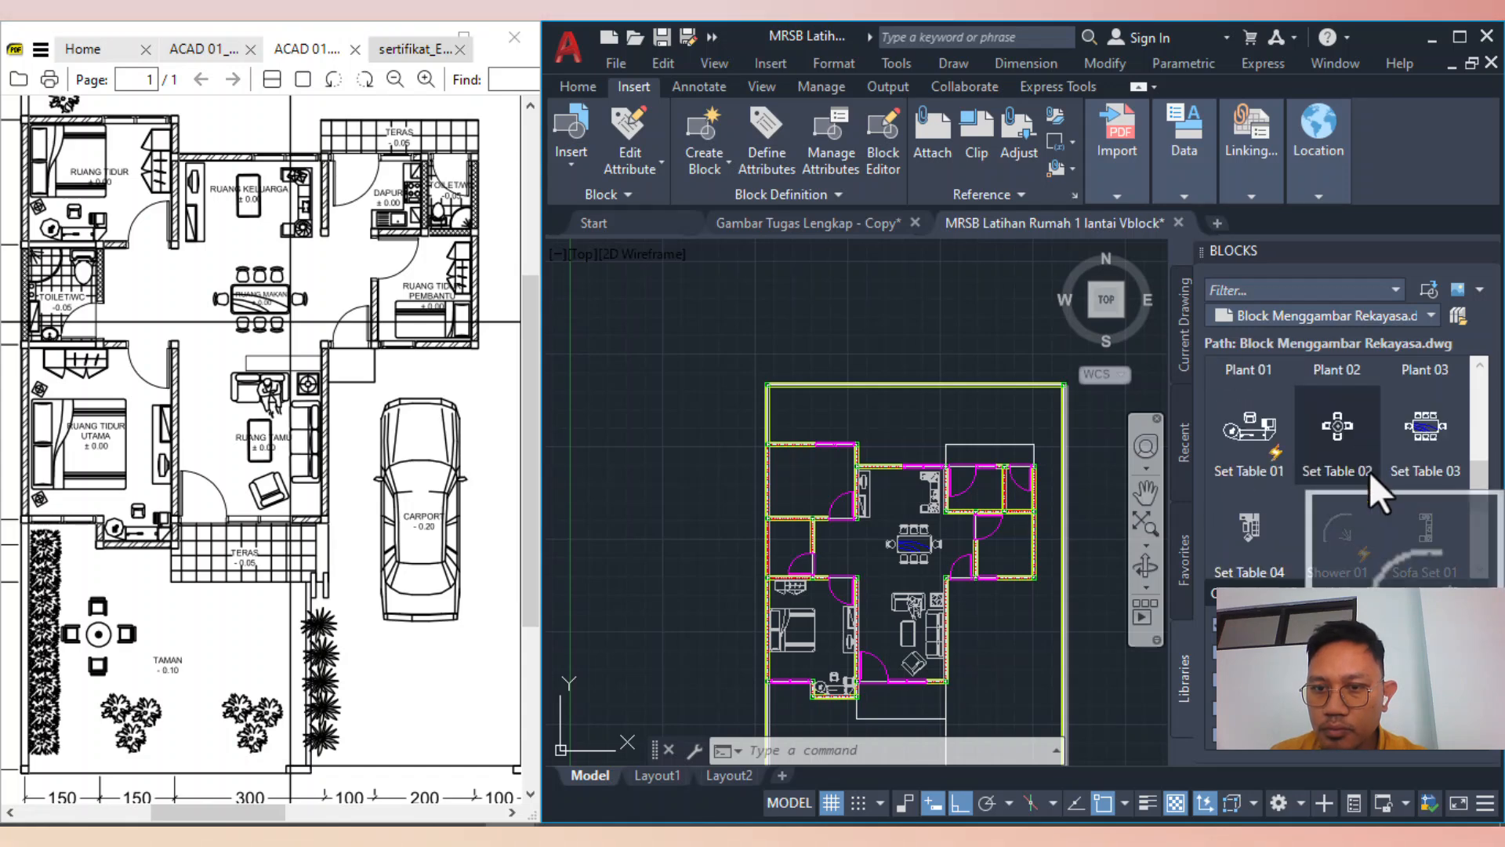
{"action": "mouse_move", "coordinate": [1477, 467]}
{"action": "left_mouse_down"}
{"action": "mouse_move", "coordinate": [1485, 377]}
{"action": "mouse_move", "coordinate": [1483, 438]}
{"action": "left_mouse_up"}
{"action": "left_click", "coordinate": [1338, 416]}
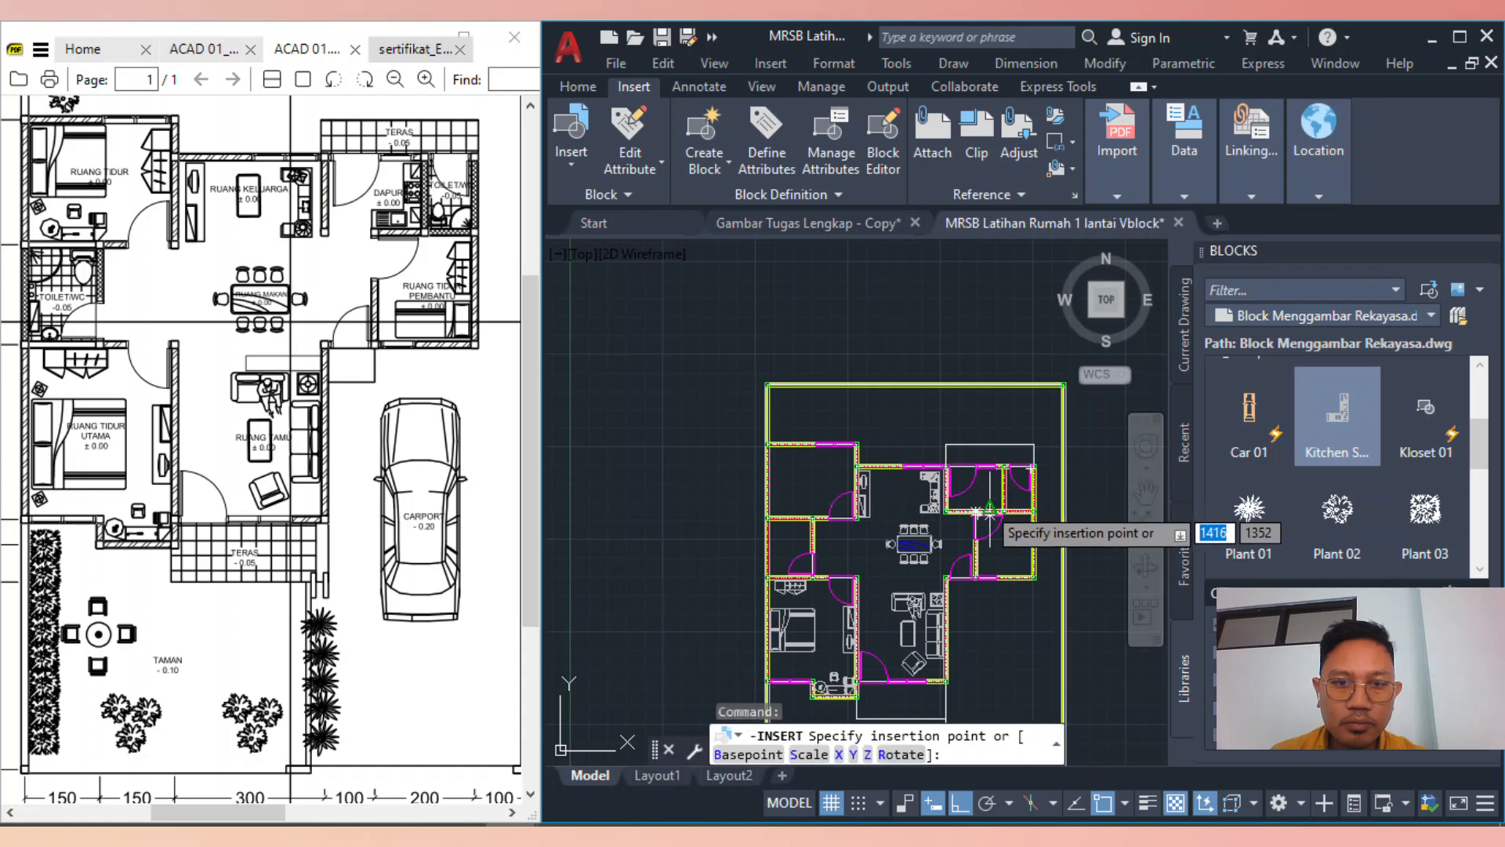
{"action": "scroll", "coordinate": [989, 514], "scroll_direction": "up", "scroll_amount": 10}
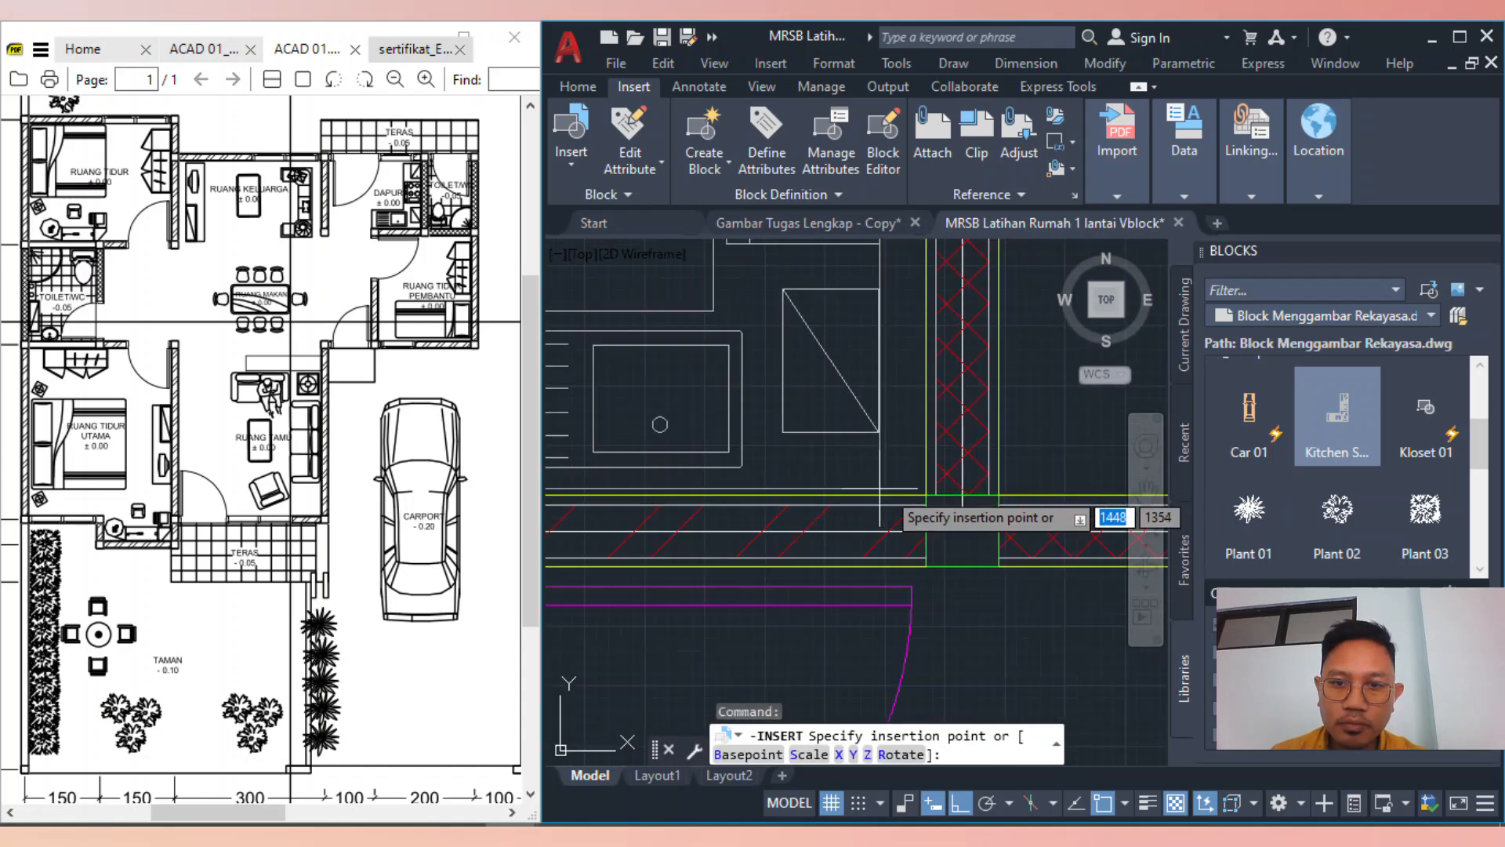
{"action": "scroll", "coordinate": [927, 495], "scroll_direction": "down", "scroll_amount": 8}
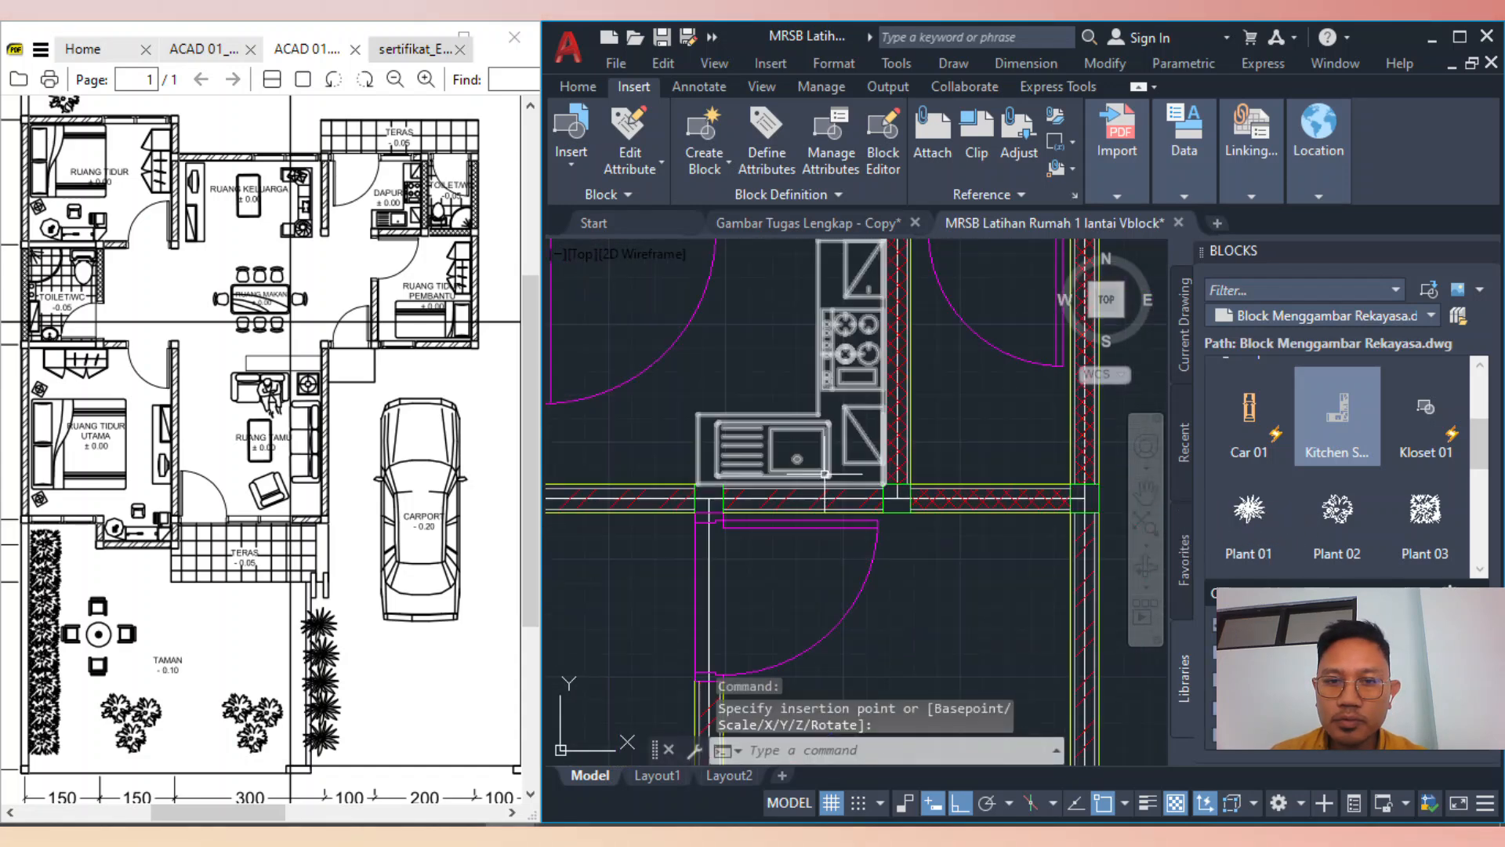
{"action": "scroll", "coordinate": [861, 441], "scroll_direction": "down", "scroll_amount": 3}
{"action": "scroll", "coordinate": [1358, 467], "scroll_direction": "down", "scroll_amount": 3}
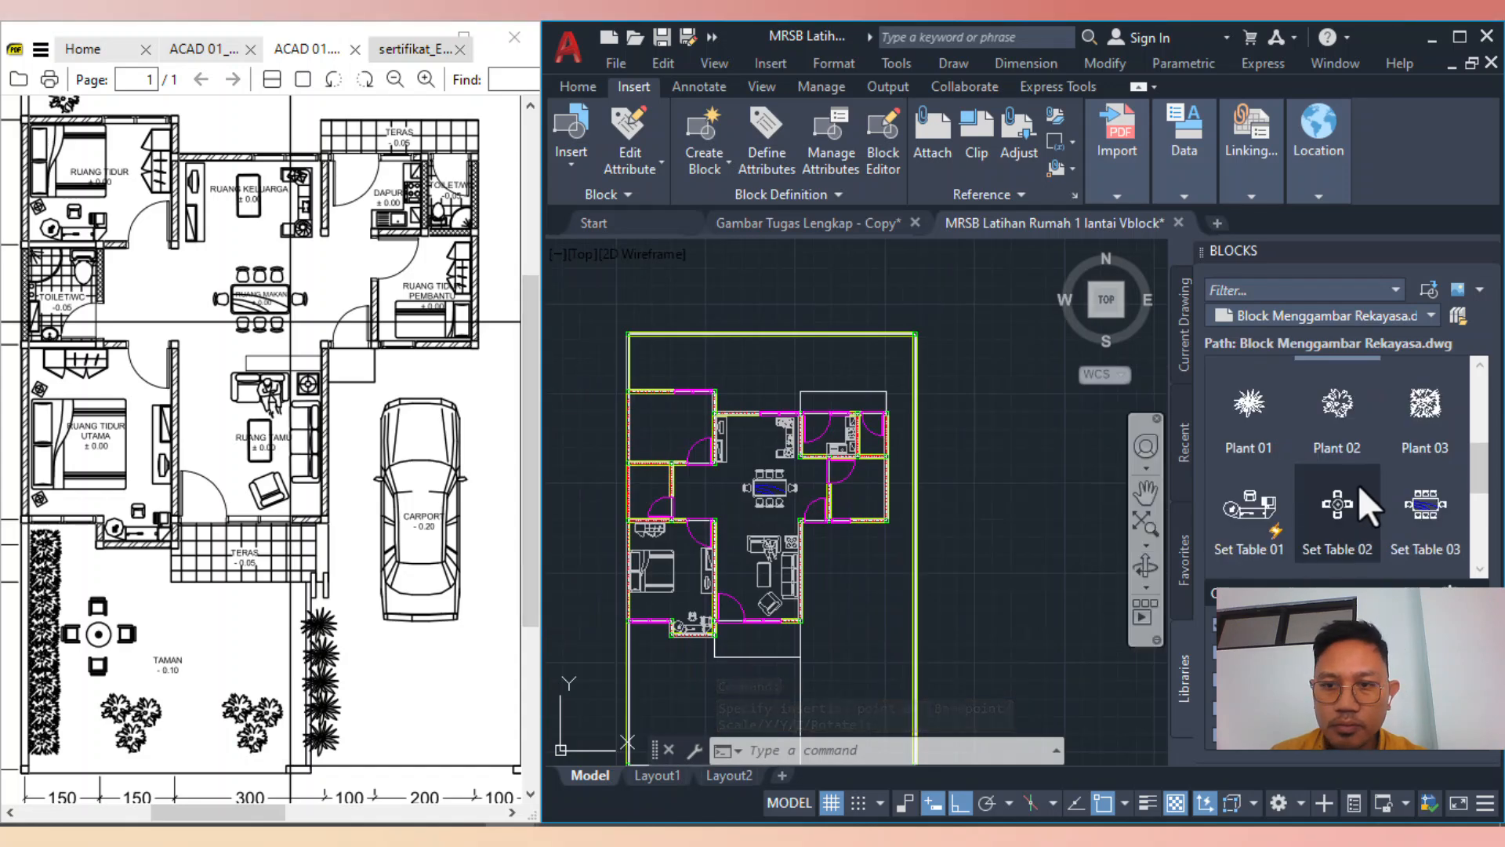
Insert the Bed 01 block in the maid's bedroom's lower right corner, with its headboard against the right wall
{"action": "scroll", "coordinate": [1437, 499], "scroll_direction": "down", "scroll_amount": 2}
{"action": "scroll", "coordinate": [1373, 481], "scroll_direction": "up", "scroll_amount": 7}
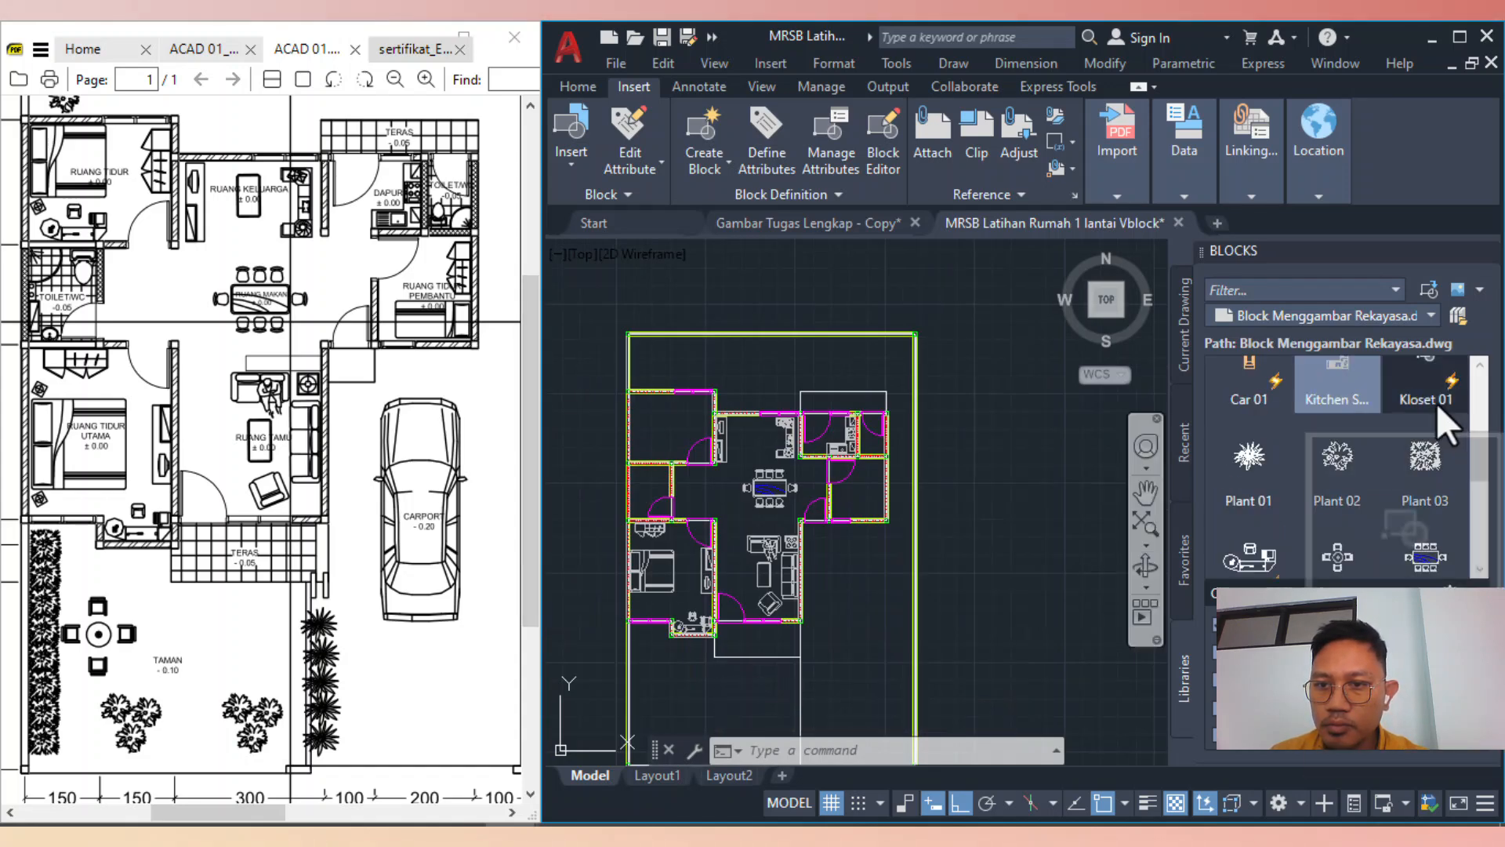
{"action": "left_click", "coordinate": [1347, 384]}
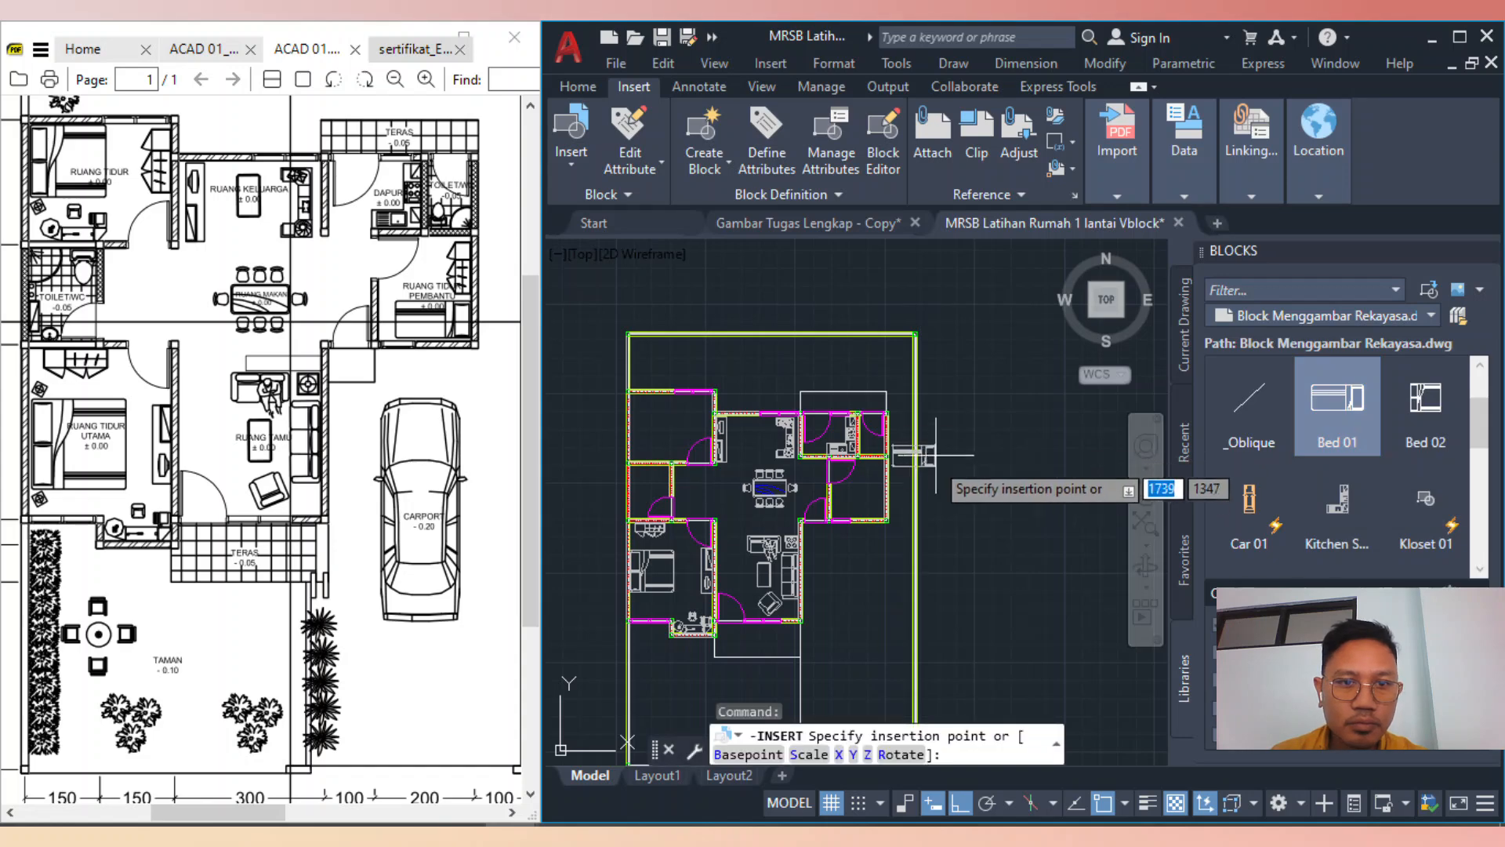
{"action": "scroll", "coordinate": [937, 478], "scroll_direction": "up", "scroll_amount": 6}
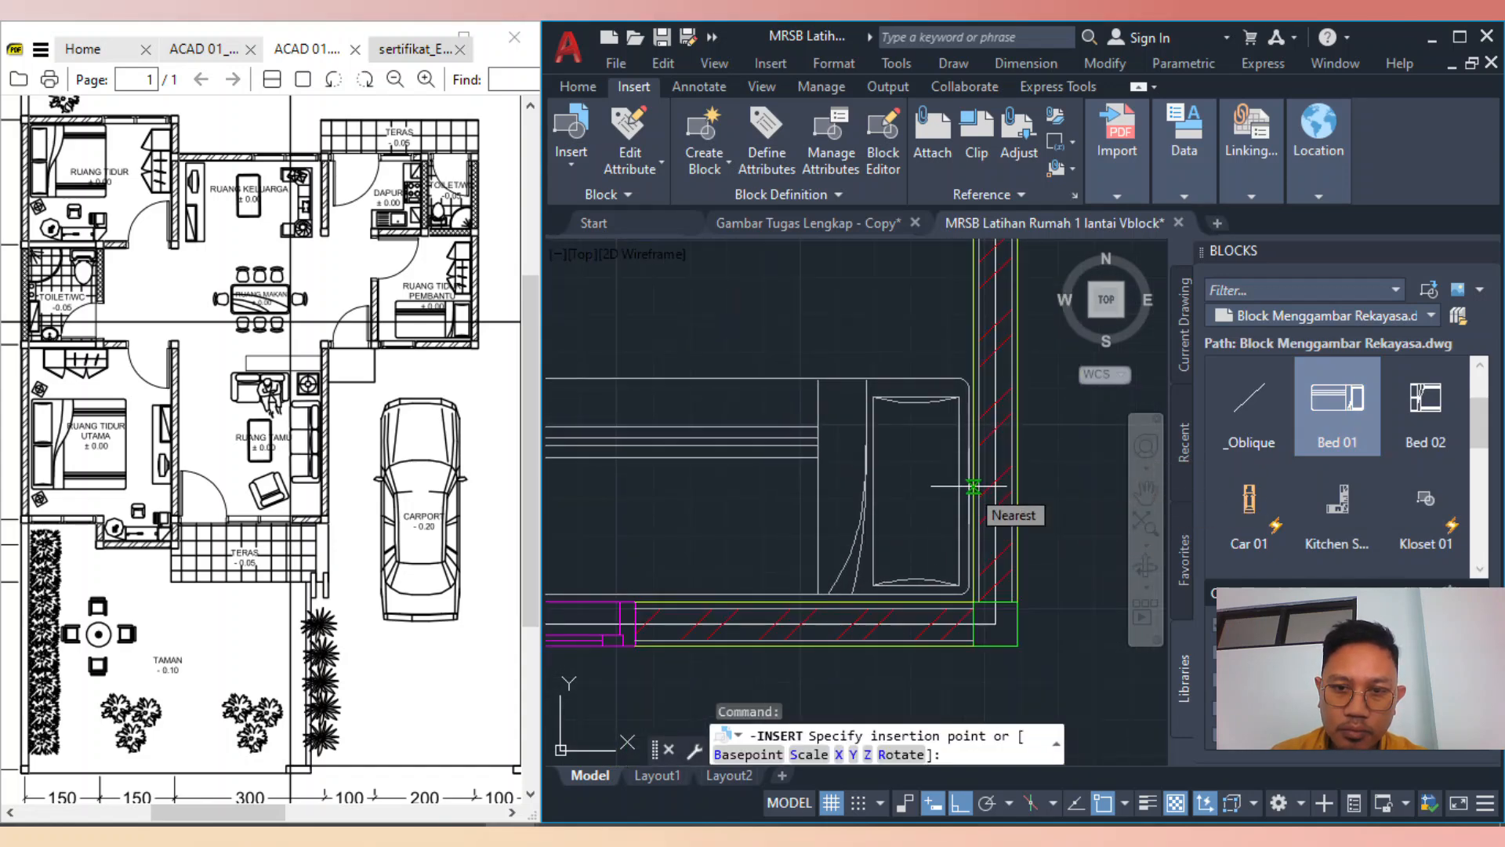
{"action": "left_click", "coordinate": [974, 486]}
Insert the Table 01 wardrobe block against the right wall of the maid's bedroom, above the bed
{"action": "scroll", "coordinate": [1391, 469], "scroll_direction": "down", "scroll_amount": 5}
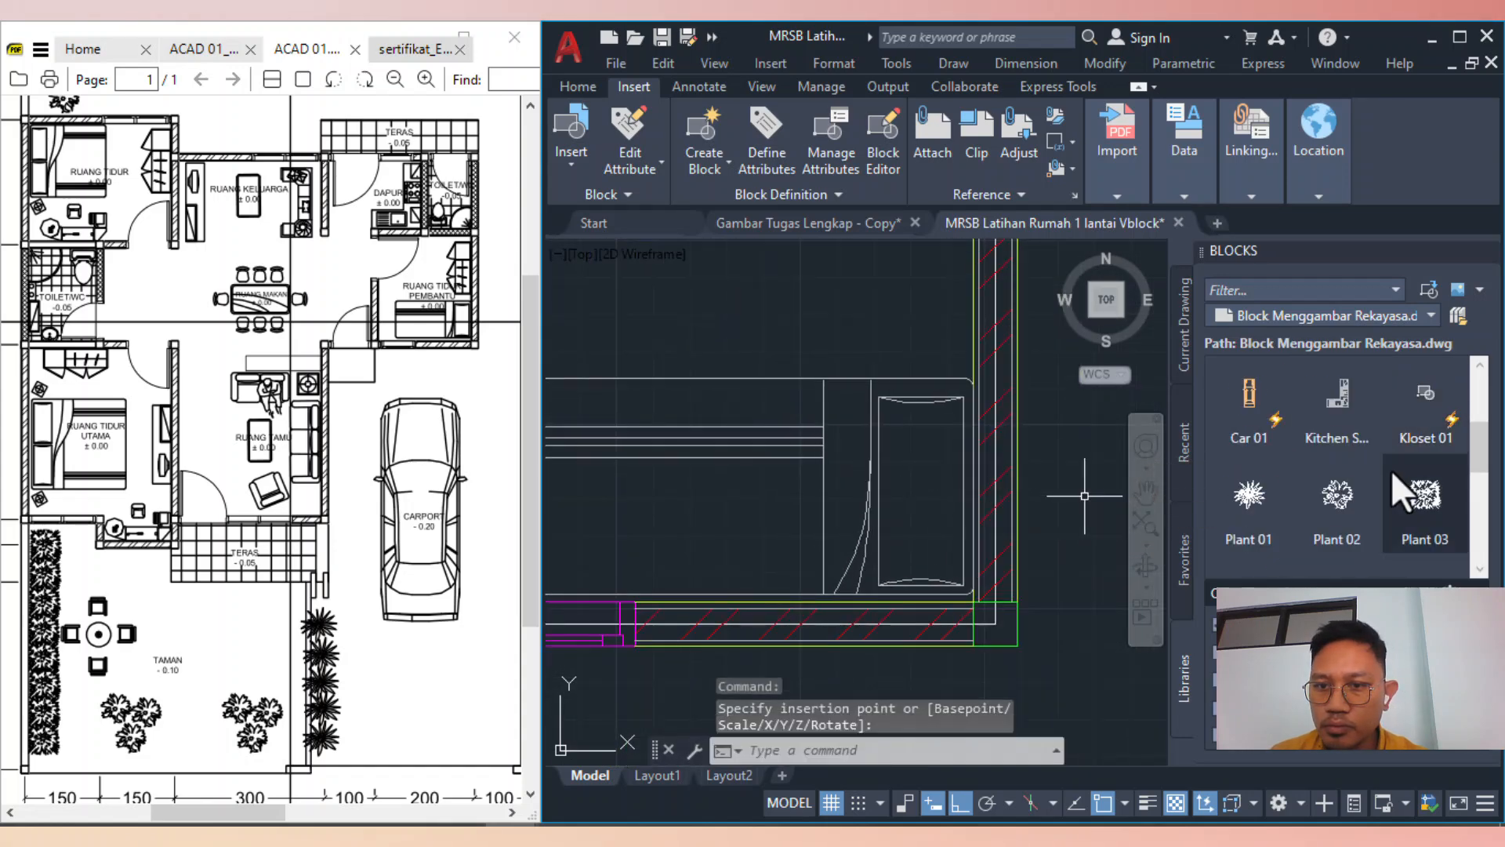
{"action": "scroll", "coordinate": [1376, 472], "scroll_direction": "down", "scroll_amount": 3}
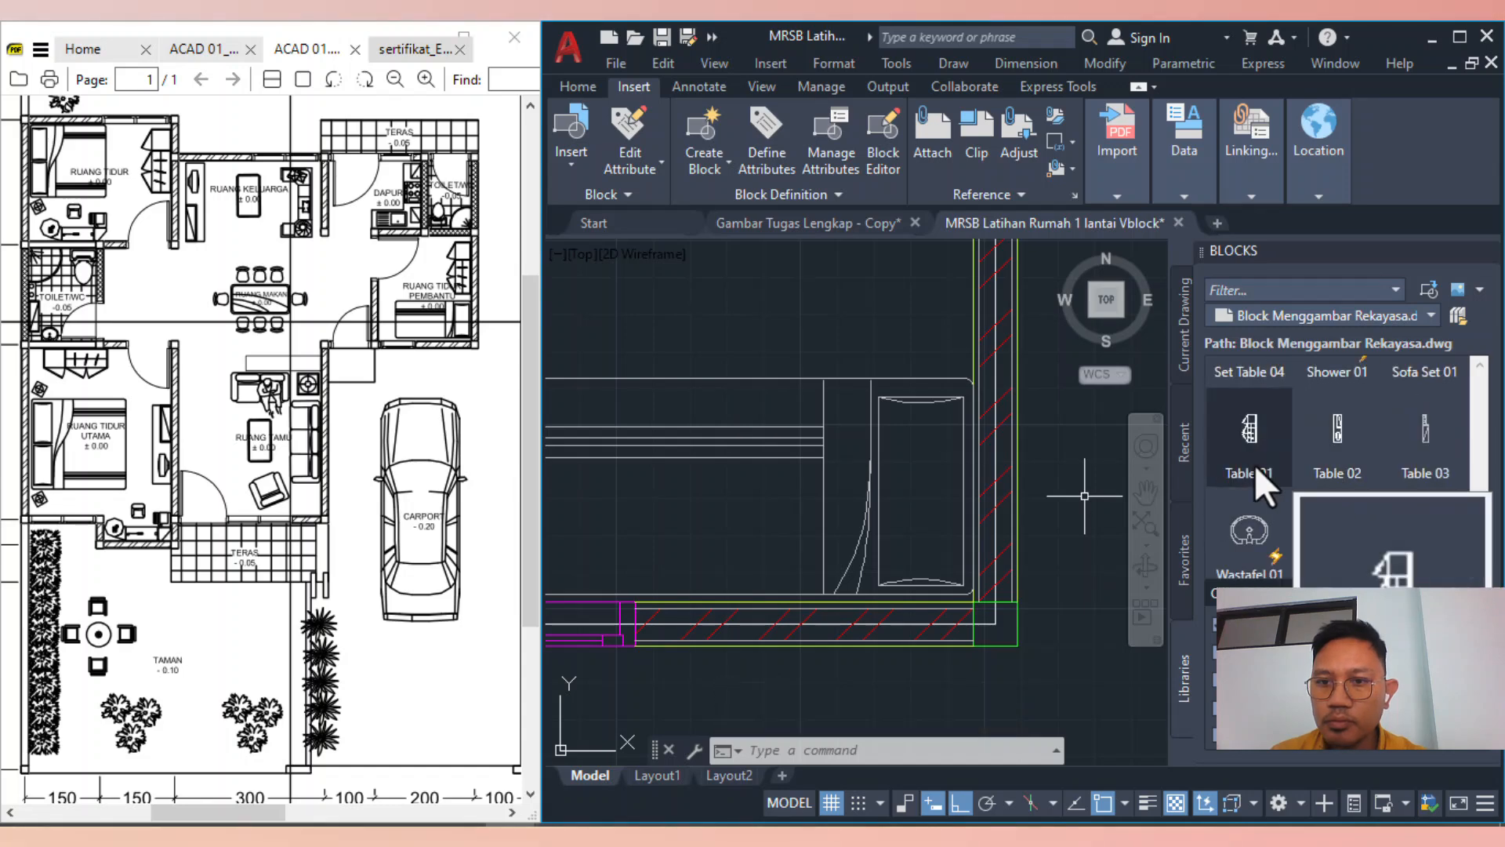
{"action": "left_click", "coordinate": [1253, 459]}
{"action": "scroll", "coordinate": [973, 521], "scroll_direction": "down", "scroll_amount": 4}
{"action": "scroll", "coordinate": [981, 517], "scroll_direction": "up", "scroll_amount": 4}
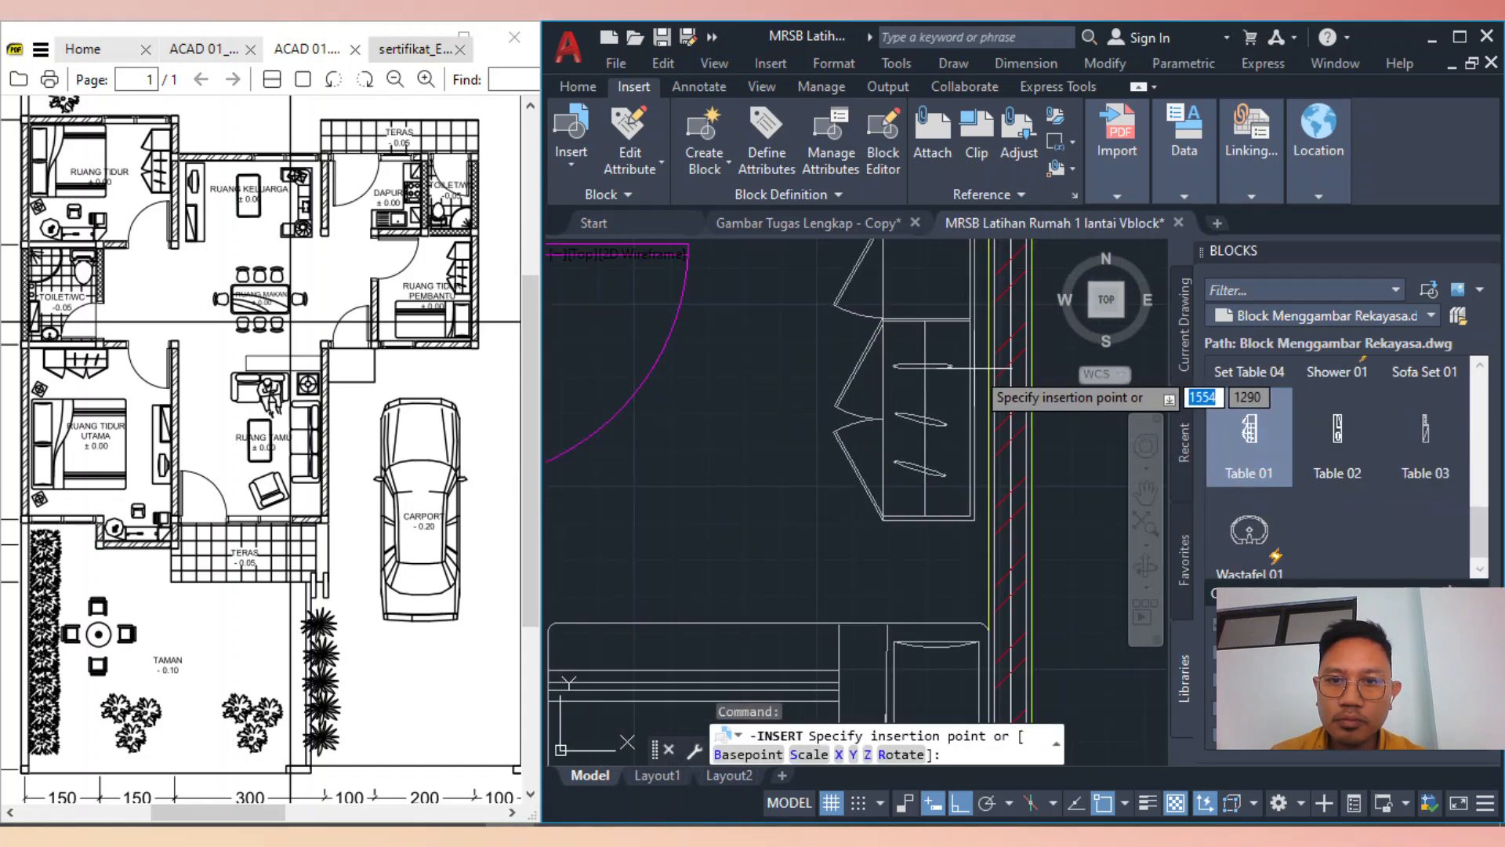
{"action": "scroll", "coordinate": [989, 368], "scroll_direction": "up", "scroll_amount": 3}
{"action": "left_click", "coordinate": [982, 367]}
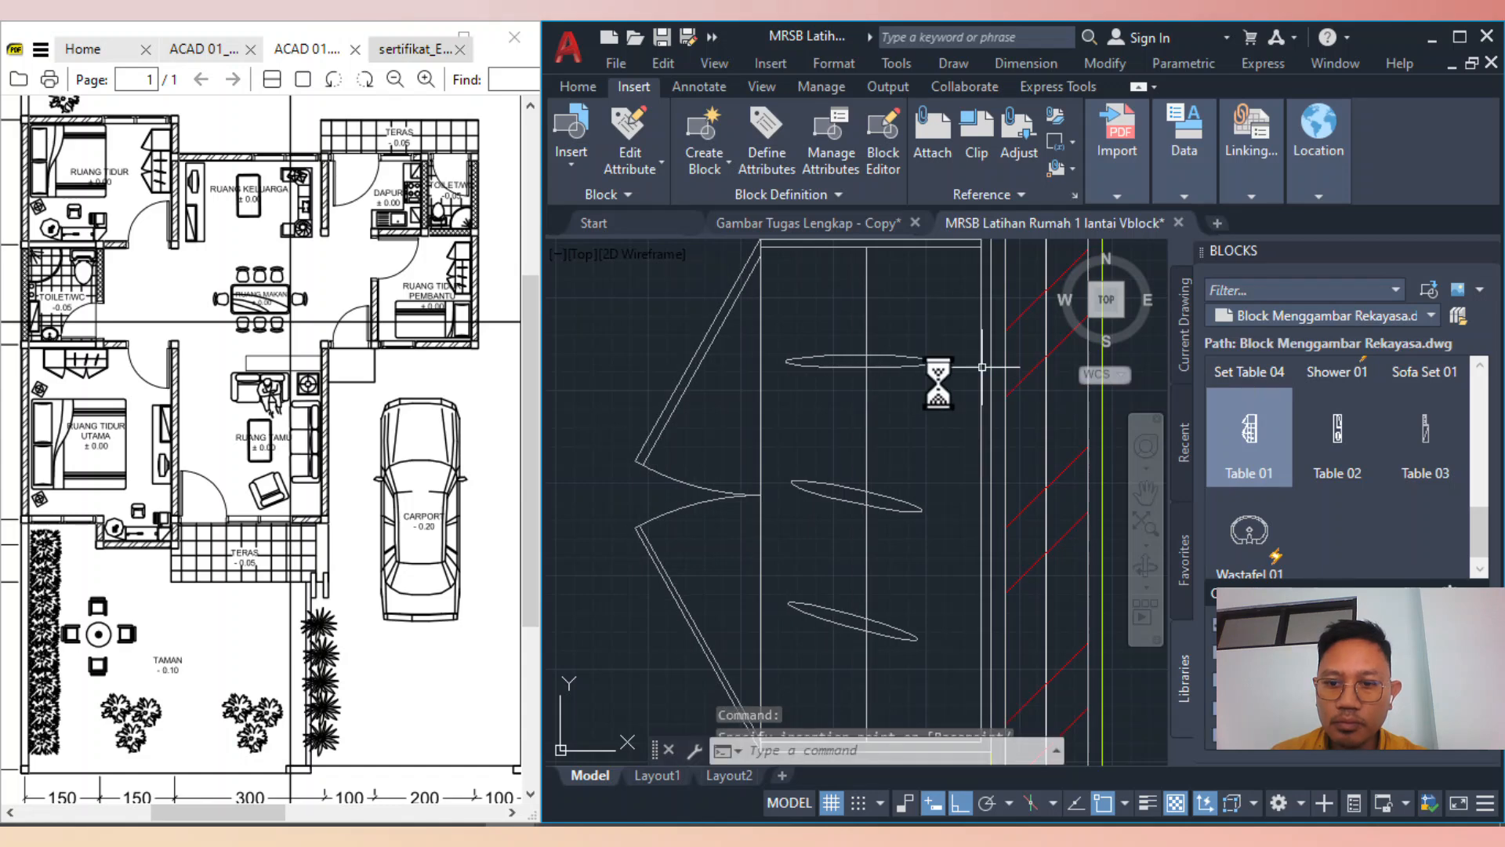
Move the maid's bedroom wardrobe about 14 units straight down along the right wall
{"action": "scroll", "coordinate": [924, 380], "scroll_direction": "down", "scroll_amount": 4}
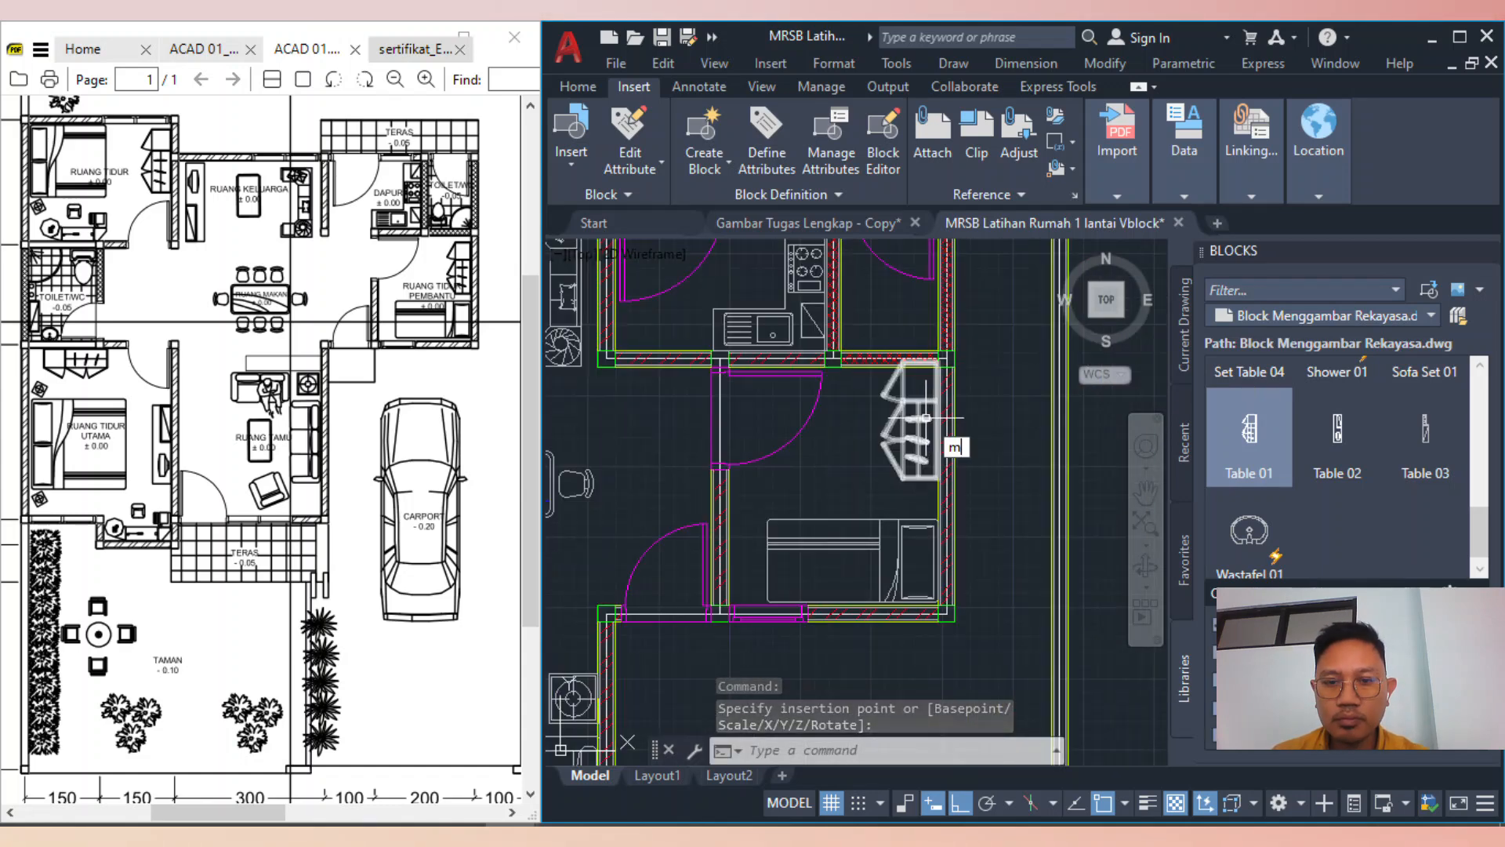
{"action": "key", "text": "space"}
{"action": "left_click", "coordinate": [926, 418]}
{"action": "key", "text": "space"}
{"action": "left_click", "coordinate": [1015, 381]}
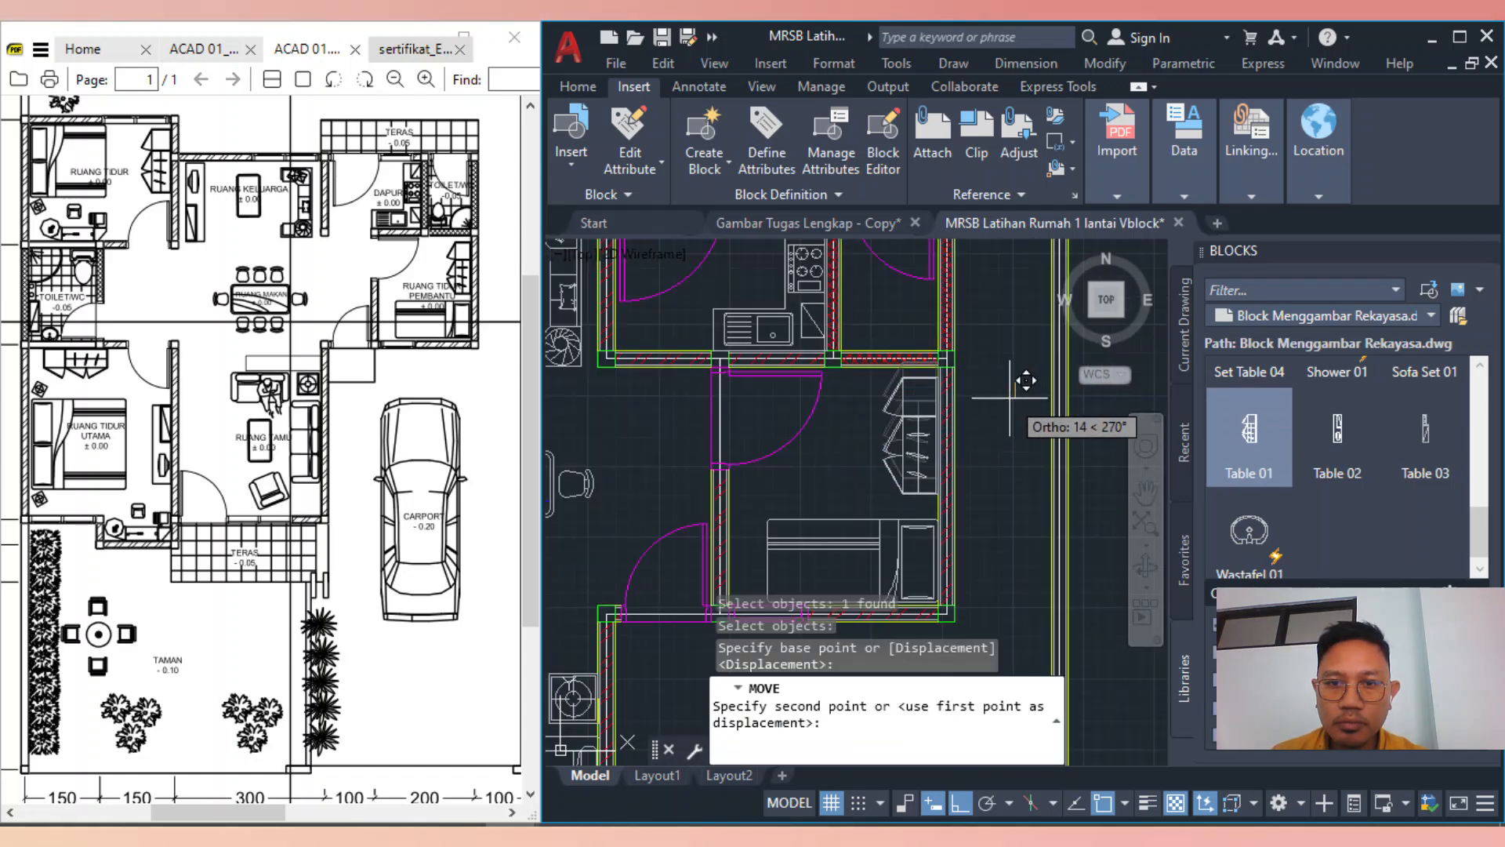
{"action": "left_click", "coordinate": [1010, 397]}
Insert the Bed 02 block in the upper left bedroom, with its headboard against the left wall near the upper corner
{"action": "scroll", "coordinate": [863, 439], "scroll_direction": "up", "scroll_amount": 2}
{"action": "scroll", "coordinate": [793, 481], "scroll_direction": "down", "scroll_amount": 4}
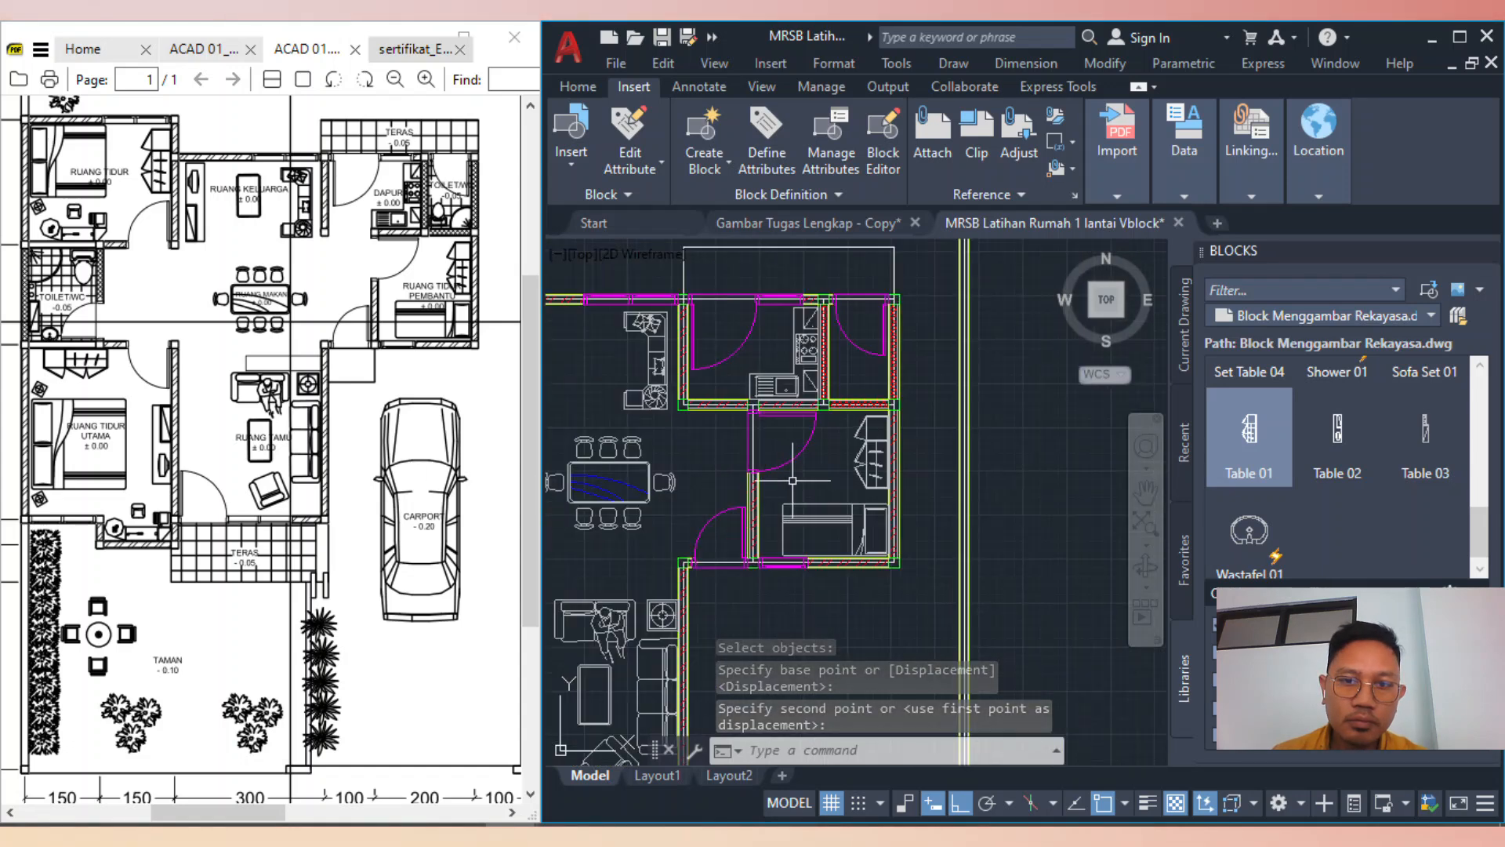
{"action": "scroll", "coordinate": [792, 481], "scroll_direction": "down", "scroll_amount": 4}
{"action": "middle_click_drag", "start_coordinate": [629, 506], "coordinate": [752, 493]}
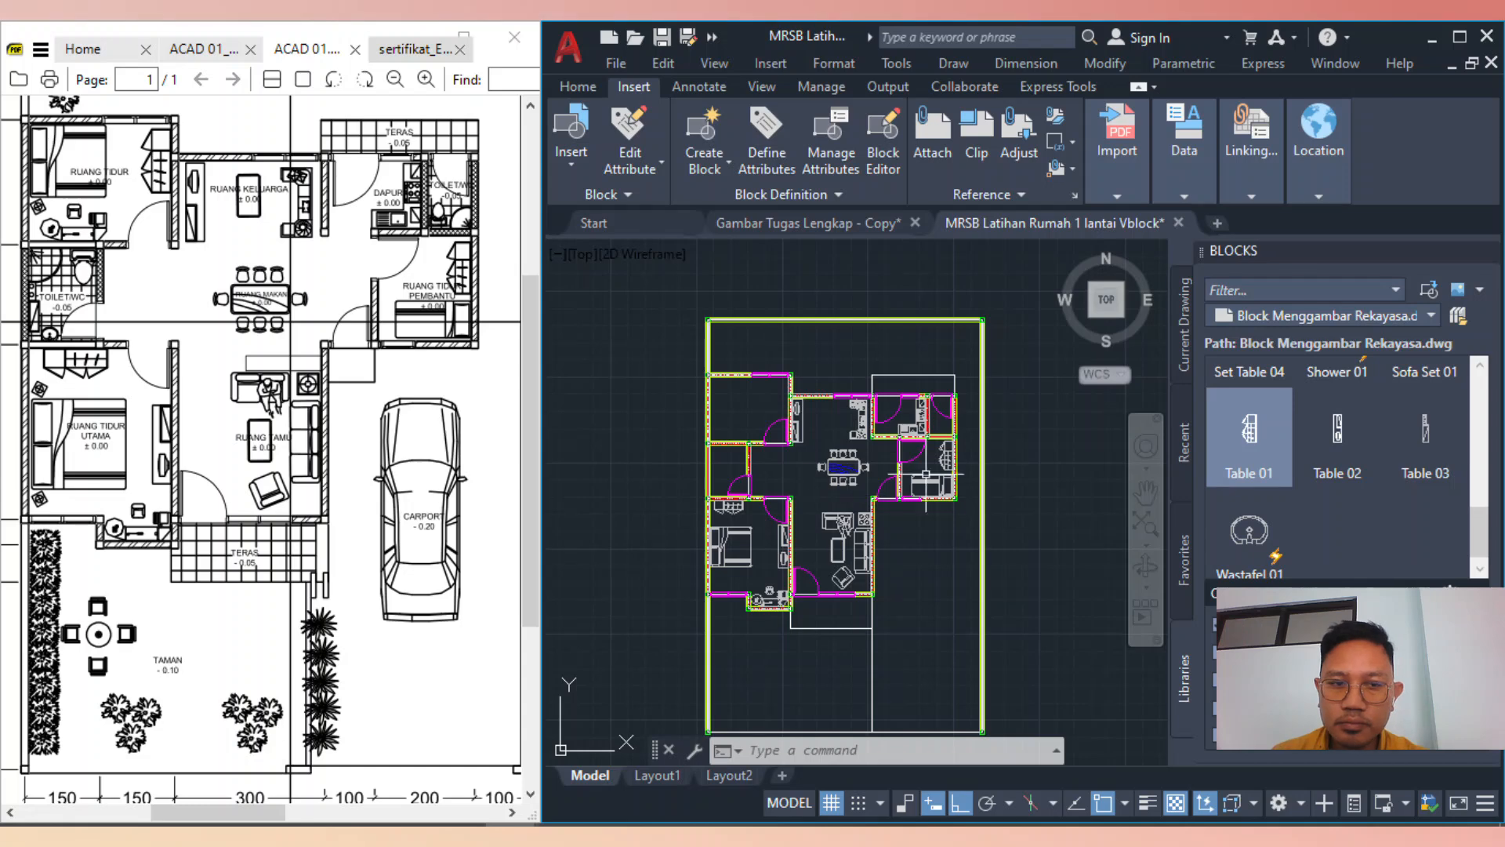
{"action": "scroll", "coordinate": [1388, 462], "scroll_direction": "up", "scroll_amount": 10}
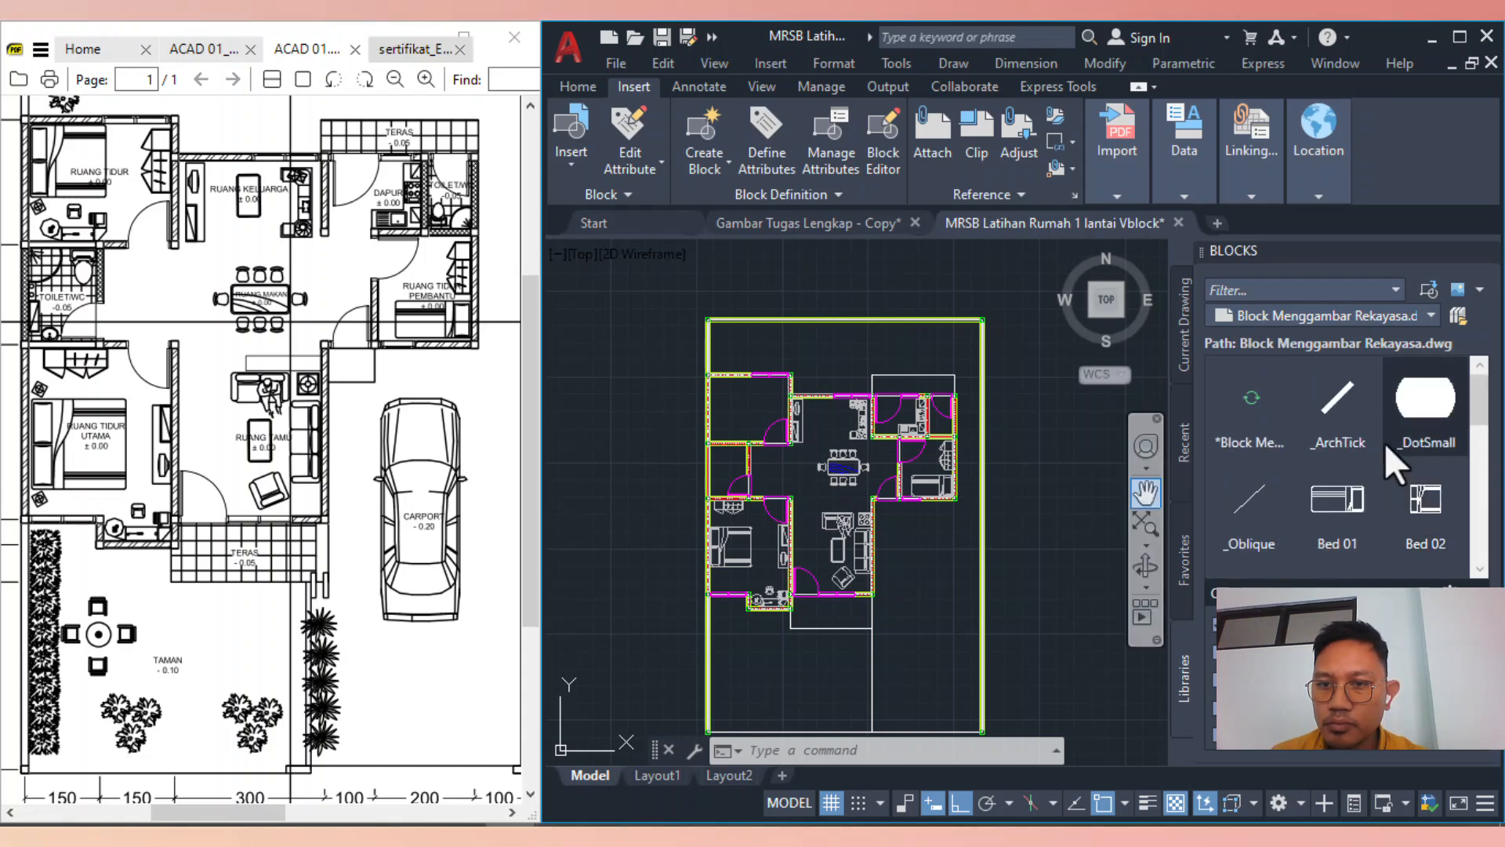
{"action": "left_click", "coordinate": [1426, 510]}
{"action": "scroll", "coordinate": [870, 407], "scroll_direction": "up", "scroll_amount": 4}
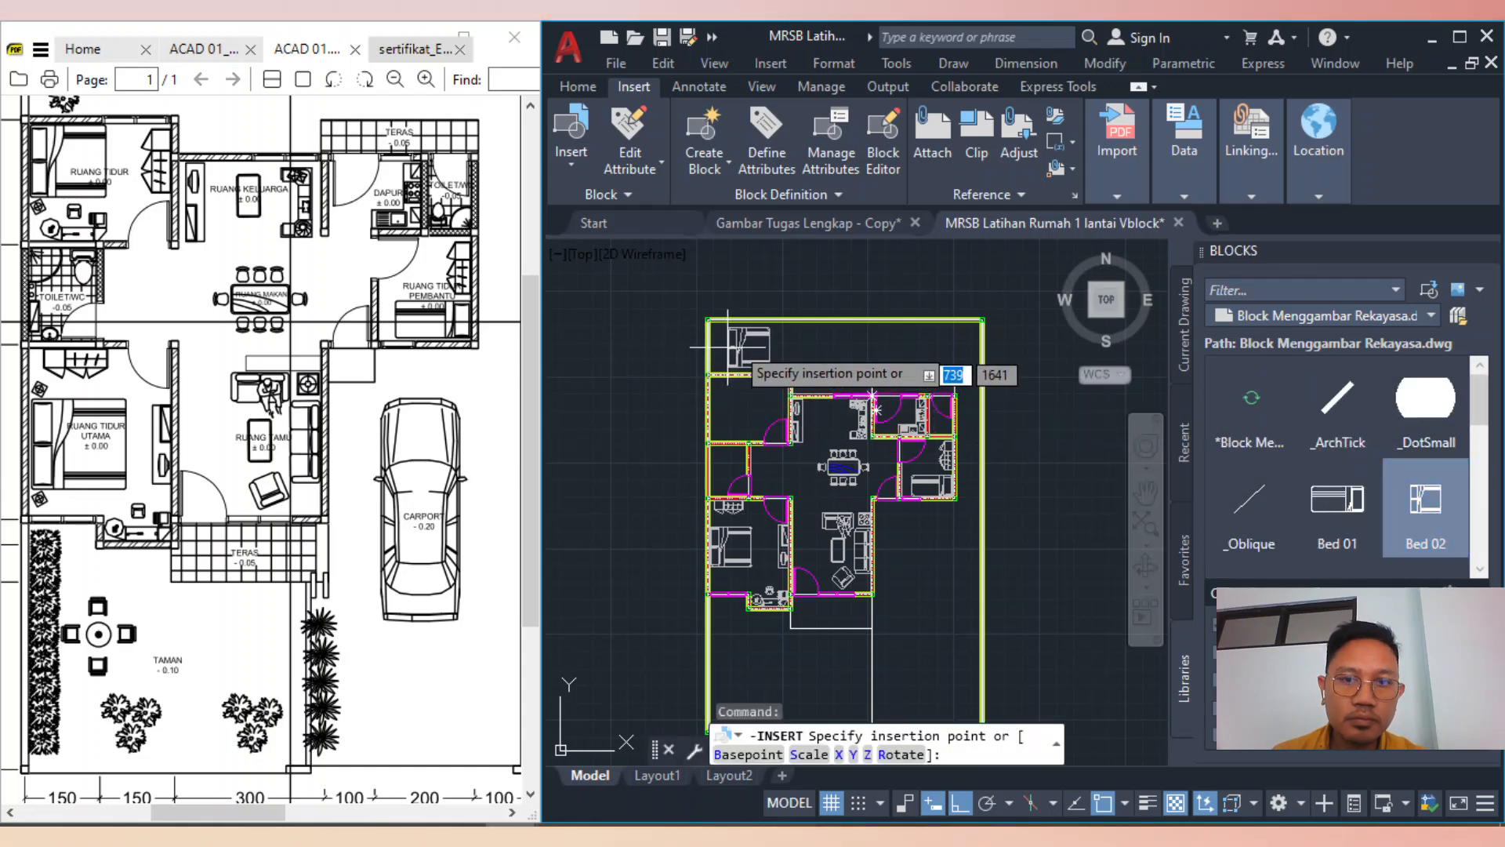
{"action": "scroll", "coordinate": [729, 412], "scroll_direction": "up", "scroll_amount": 5}
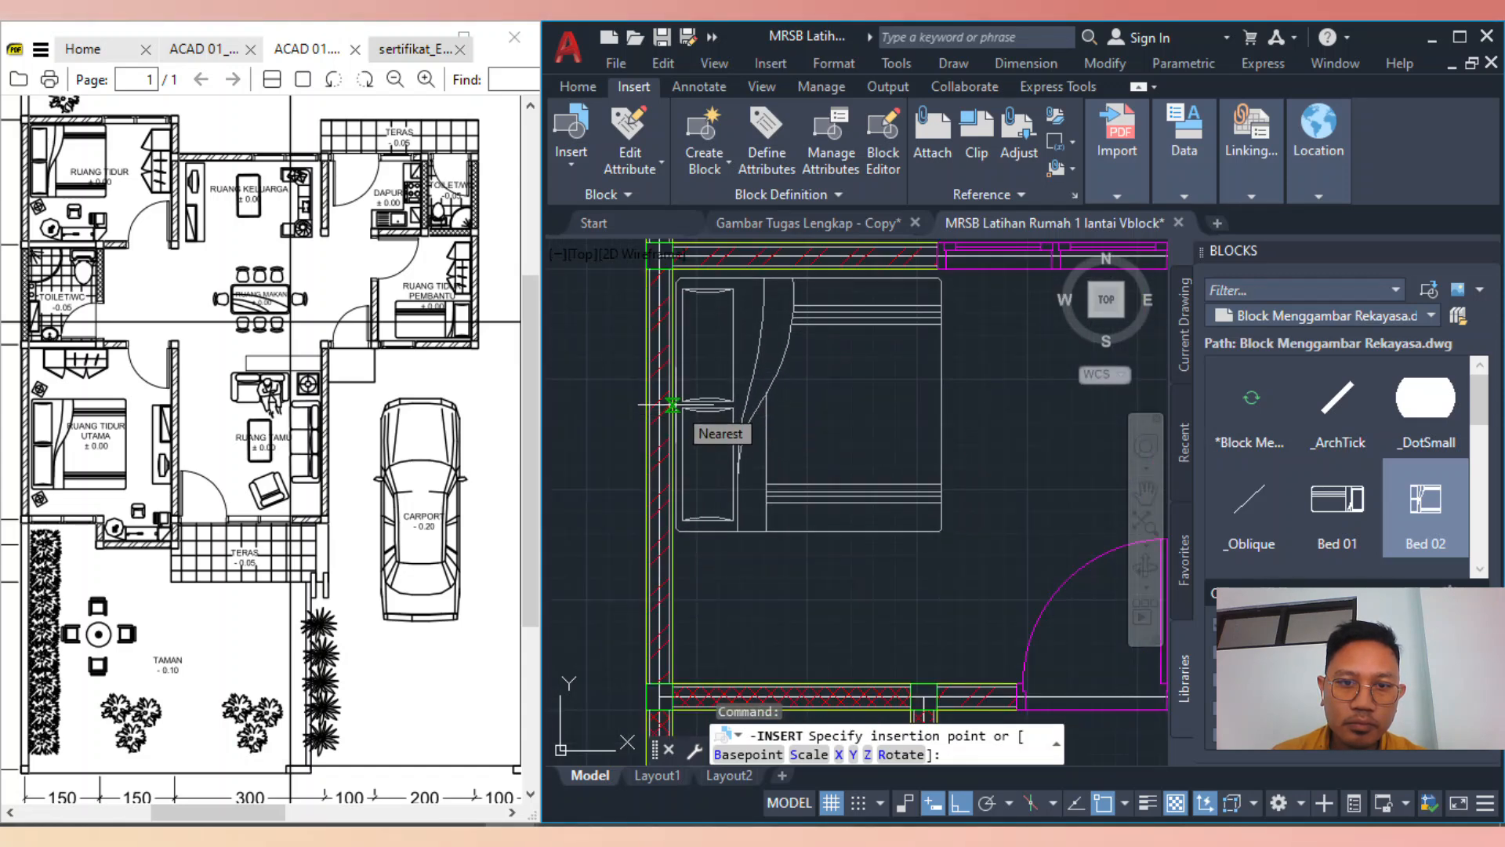
{"action": "left_click", "coordinate": [672, 406]}
{"action": "scroll", "coordinate": [728, 633], "scroll_direction": "up", "scroll_amount": 3}
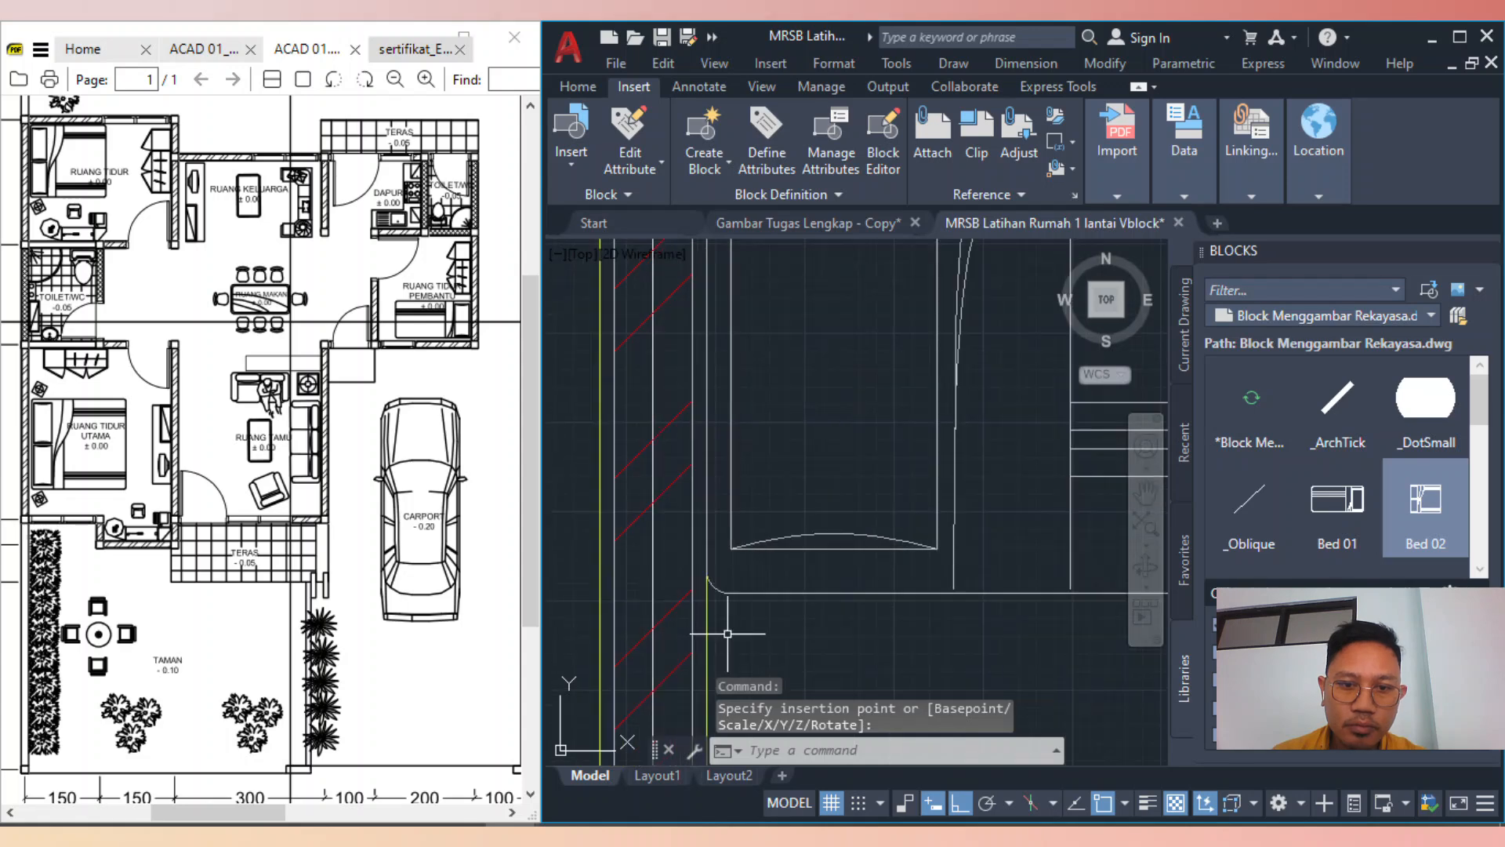
Copy the desk set from the main bedroom to the upper left bedroom's lower wall, below the bed, with Ortho off
{"action": "scroll", "coordinate": [727, 634], "scroll_direction": "down", "scroll_amount": 3}
{"action": "scroll", "coordinate": [343, 436], "scroll_direction": "up", "scroll_amount": 1}
{"action": "scroll", "coordinate": [1008, 682], "scroll_direction": "down", "scroll_amount": 5}
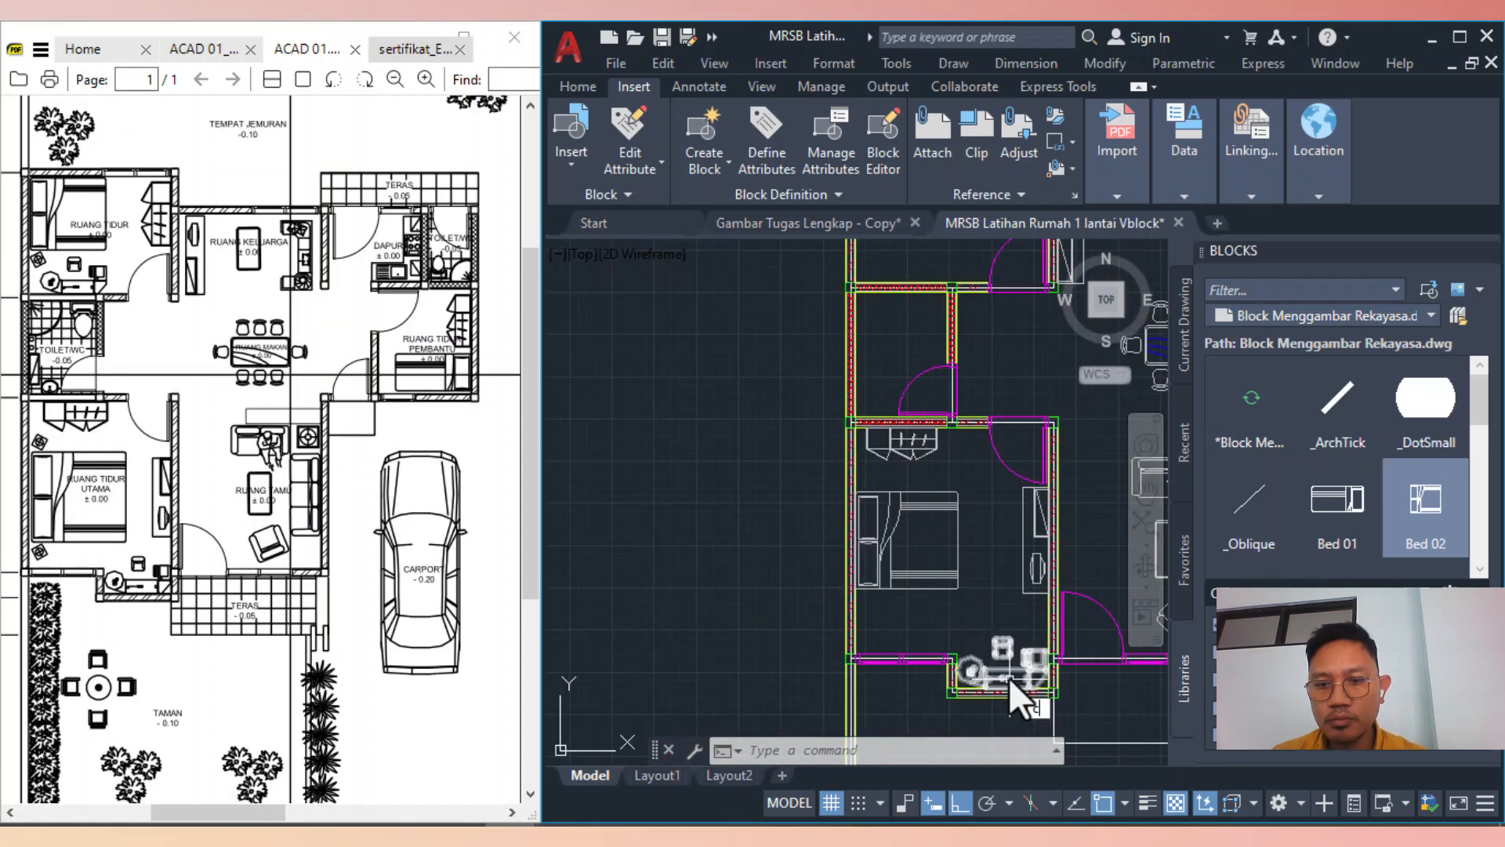
{"action": "type", "text": "co"}
{"action": "key", "text": "Return"}
{"action": "left_click", "coordinate": [1010, 669]}
{"action": "scroll", "coordinate": [1010, 669], "scroll_direction": "up", "scroll_amount": 4}
{"action": "key", "text": "Return"}
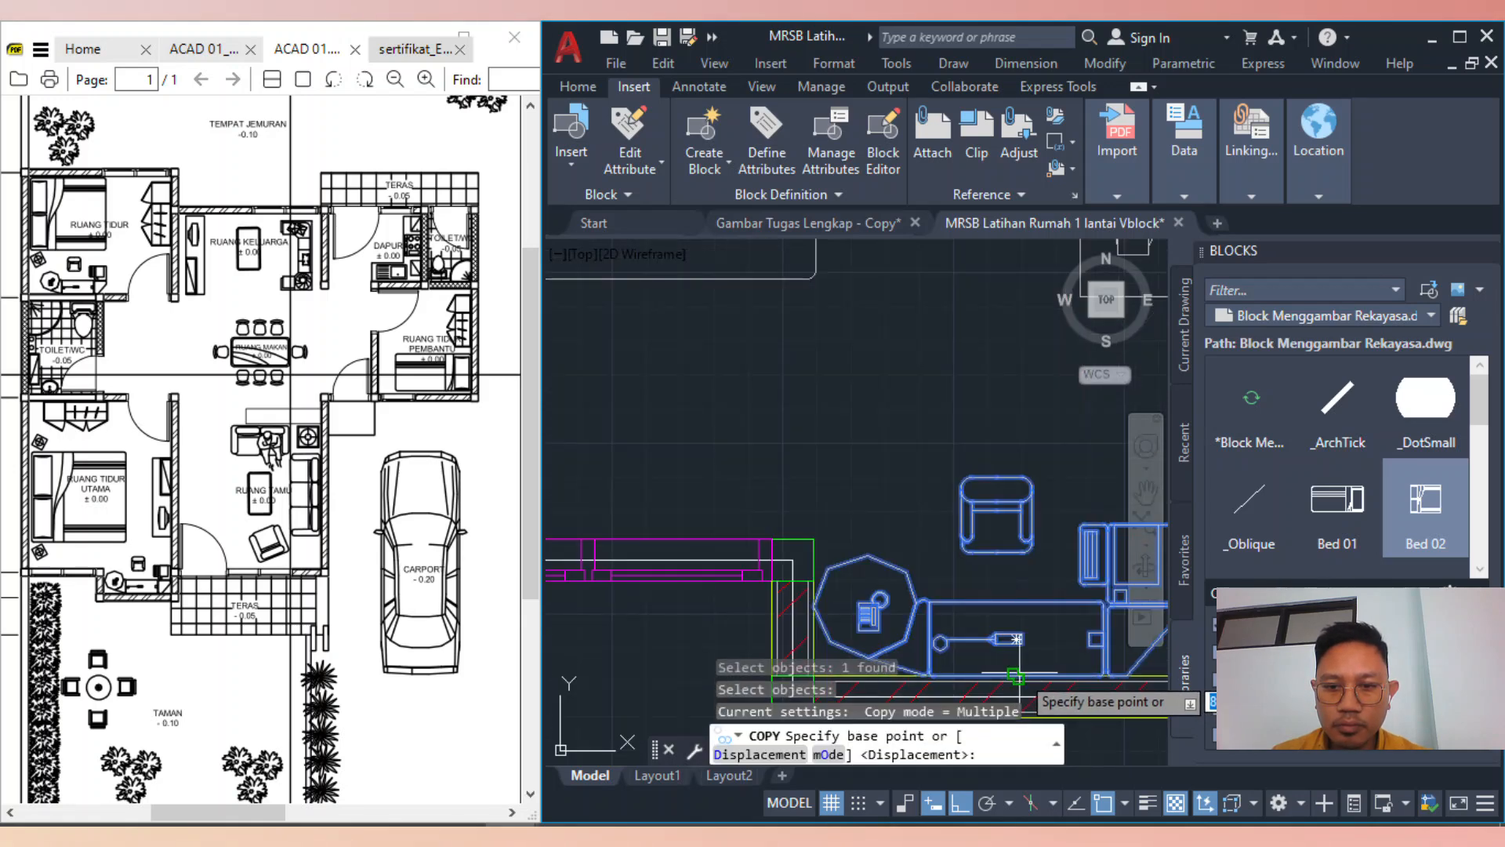
{"action": "left_click", "coordinate": [1017, 666]}
{"action": "scroll", "coordinate": [952, 598], "scroll_direction": "down", "scroll_amount": 4}
{"action": "scroll", "coordinate": [925, 482], "scroll_direction": "up", "scroll_amount": 2}
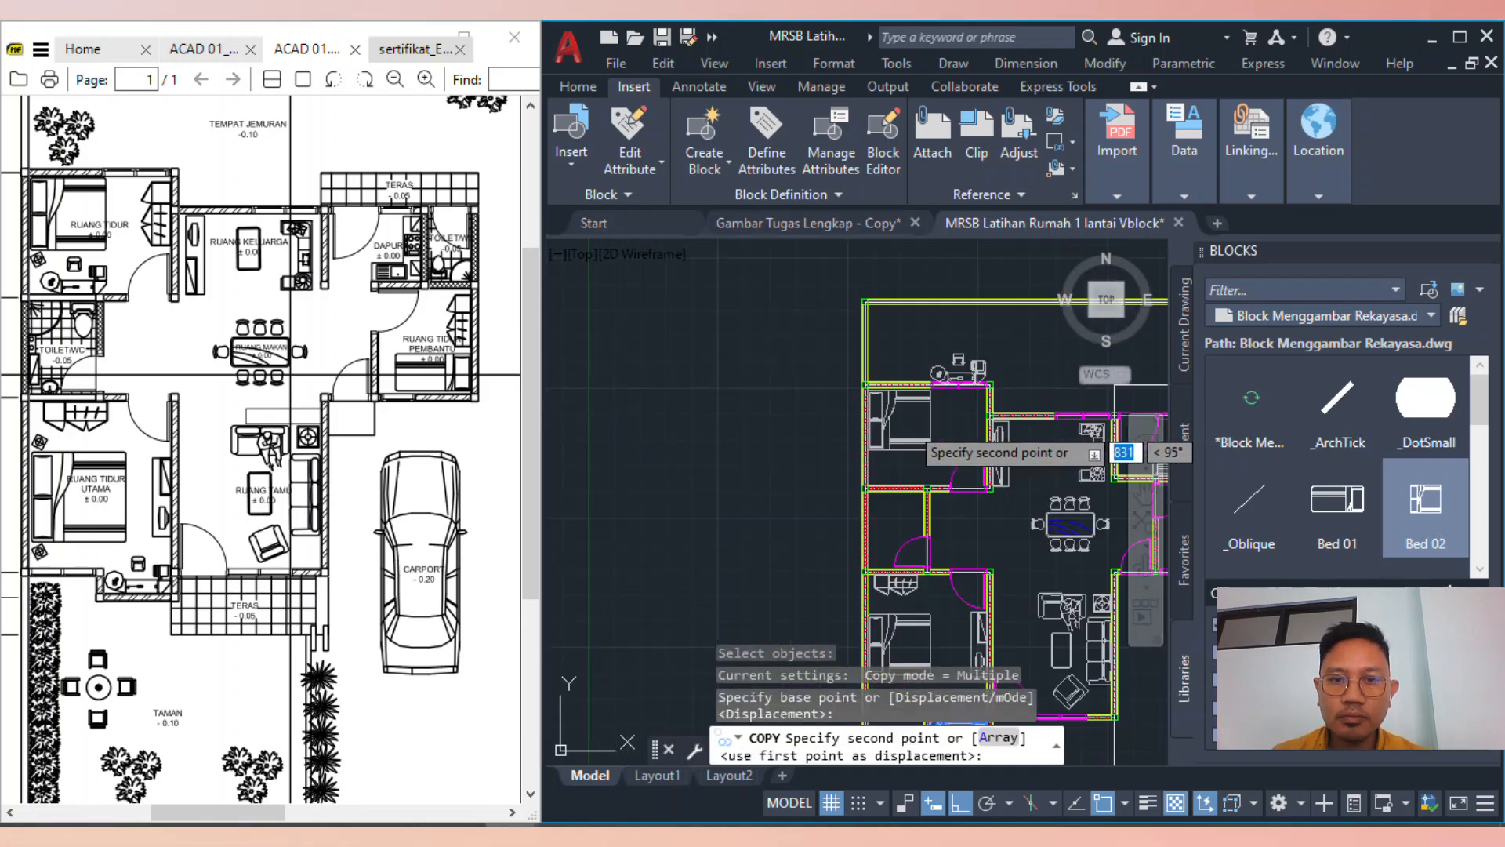
{"action": "key", "text": "F8"}
{"action": "scroll", "coordinate": [930, 473], "scroll_direction": "up", "scroll_amount": 1}
{"action": "scroll", "coordinate": [921, 479], "scroll_direction": "up", "scroll_amount": 2}
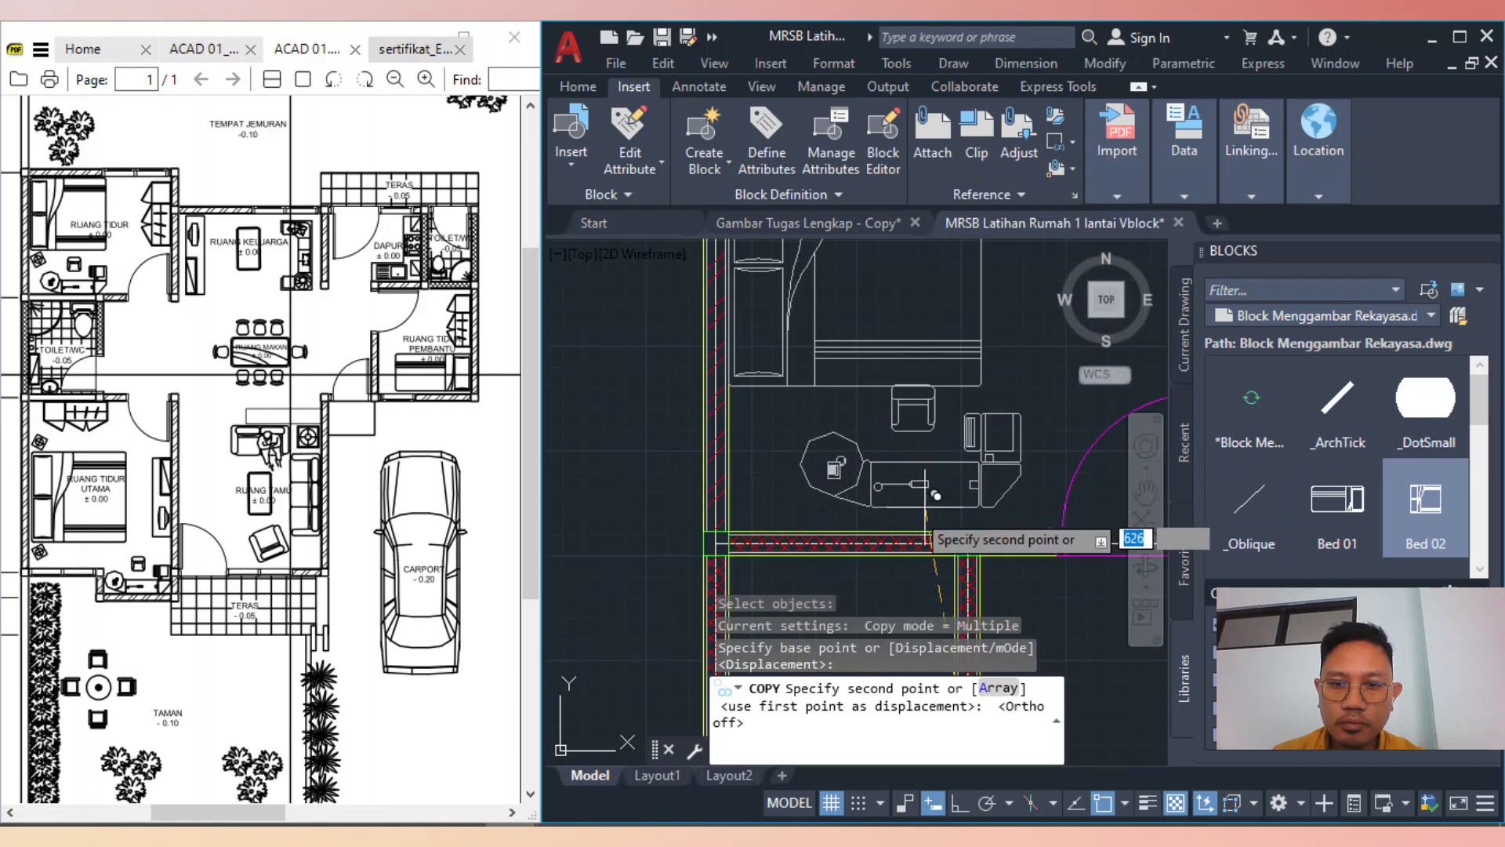
{"action": "left_click", "coordinate": [885, 508]}
{"action": "key", "text": "Return"}
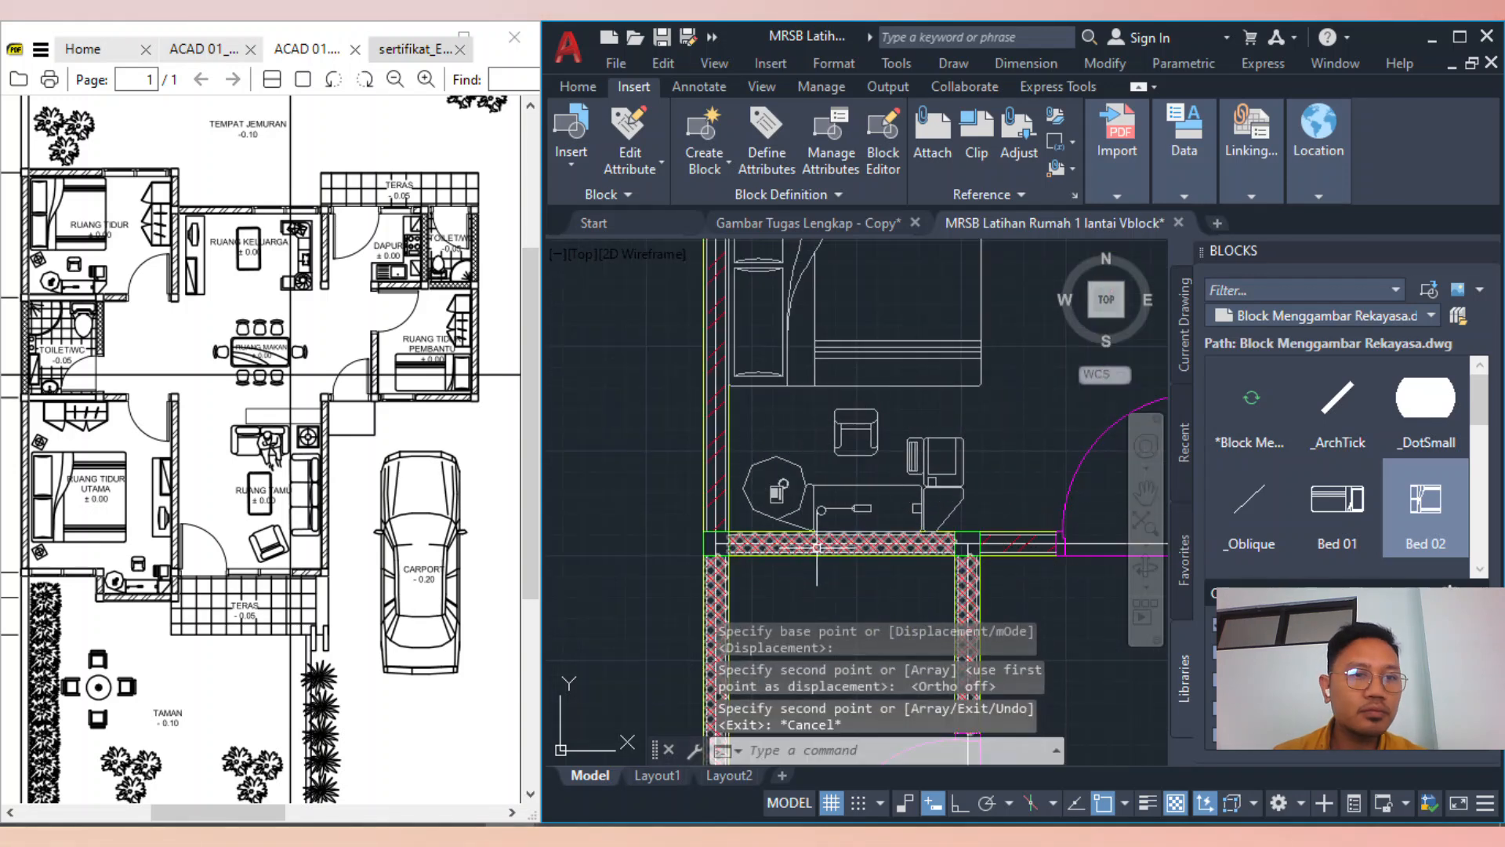
Insert the Table 01 wardrobe block against the right wall of the upper left bedroom, near its upper corner
{"action": "scroll", "coordinate": [805, 533], "scroll_direction": "down", "scroll_amount": 5}
{"action": "mouse_move", "coordinate": [919, 581]}
{"action": "middle_mouse_down"}
{"action": "mouse_move", "coordinate": [968, 469]}
{"action": "mouse_move", "coordinate": [901, 317]}
{"action": "middle_mouse_up"}
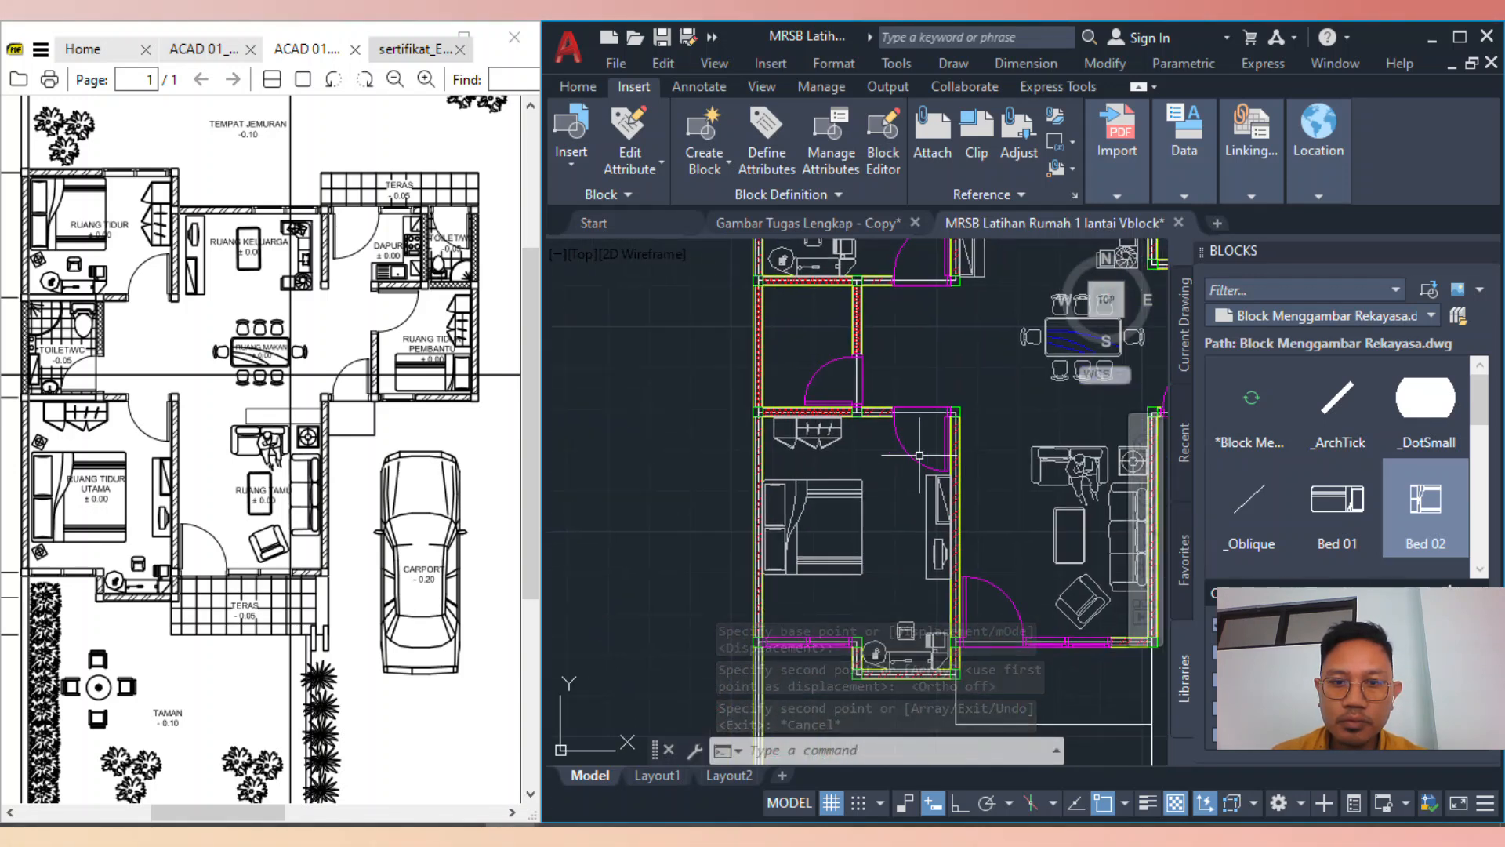
{"action": "middle_click_drag", "start_coordinate": [928, 472], "coordinate": [835, 542]}
{"action": "scroll", "coordinate": [1357, 487], "scroll_direction": "down", "scroll_amount": 1}
{"action": "scroll", "coordinate": [1357, 486], "scroll_direction": "down", "scroll_amount": 1}
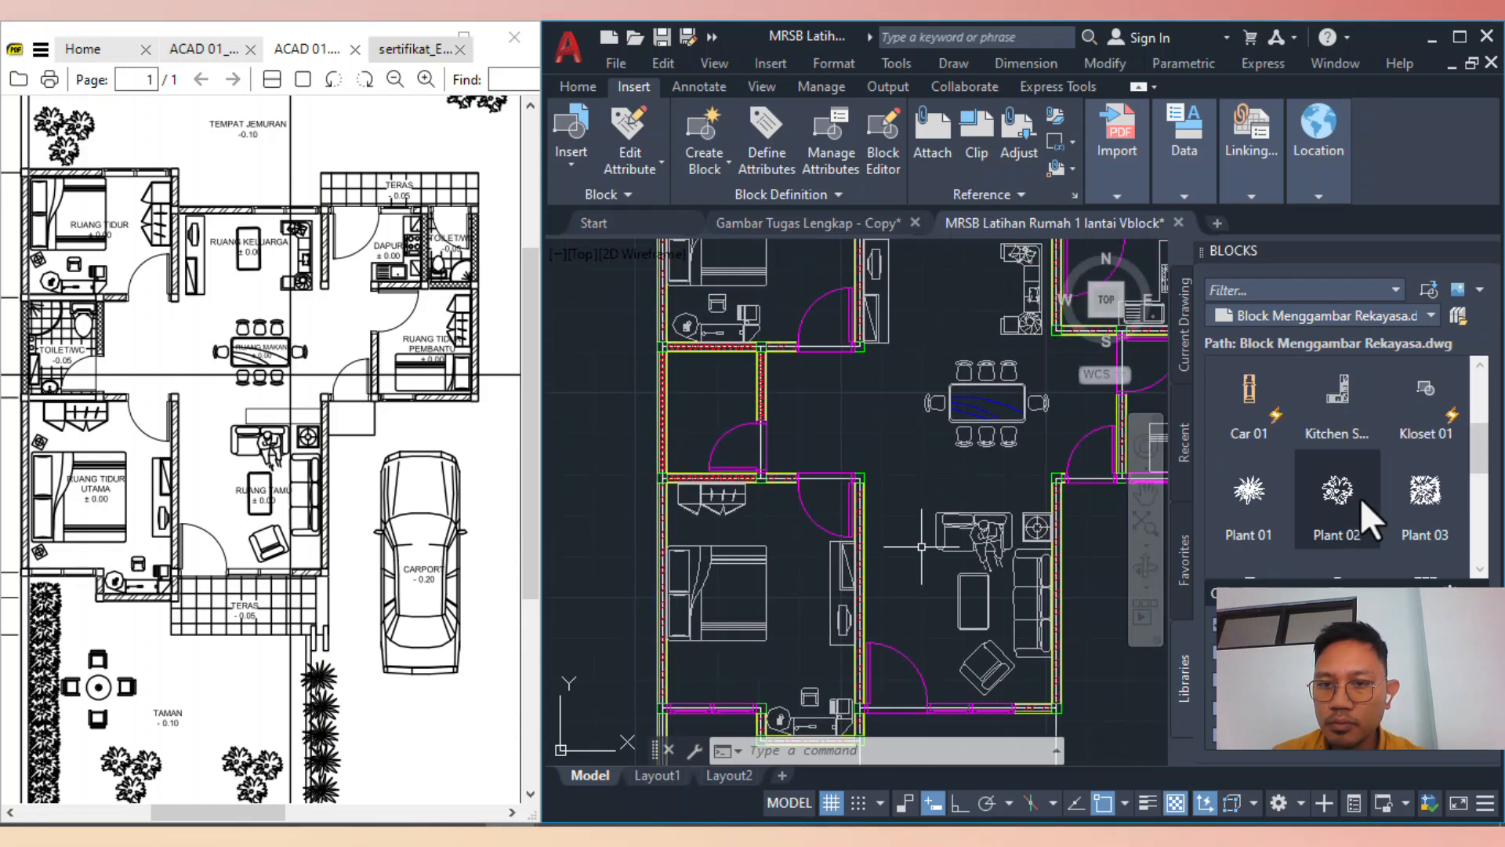
{"action": "scroll", "coordinate": [1361, 497], "scroll_direction": "up", "scroll_amount": 2}
{"action": "scroll", "coordinate": [1361, 497], "scroll_direction": "down", "scroll_amount": 1}
{"action": "scroll", "coordinate": [1396, 486], "scroll_direction": "down", "scroll_amount": 2}
{"action": "scroll", "coordinate": [1427, 482], "scroll_direction": "down", "scroll_amount": 3}
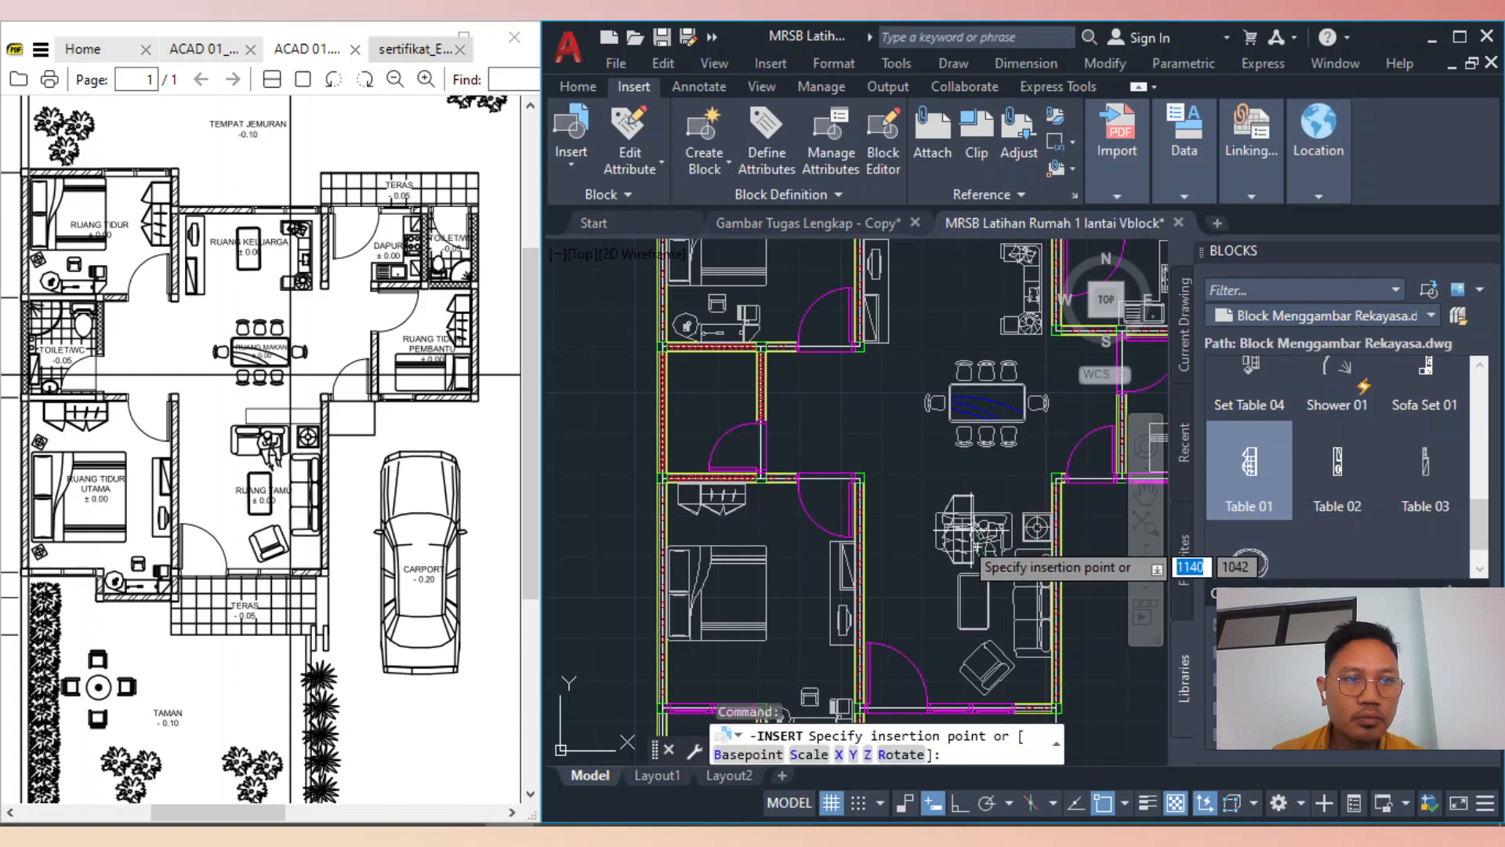
{"action": "scroll", "coordinate": [891, 389], "scroll_direction": "up", "scroll_amount": 6}
{"action": "scroll", "coordinate": [890, 390], "scroll_direction": "down", "scroll_amount": 2}
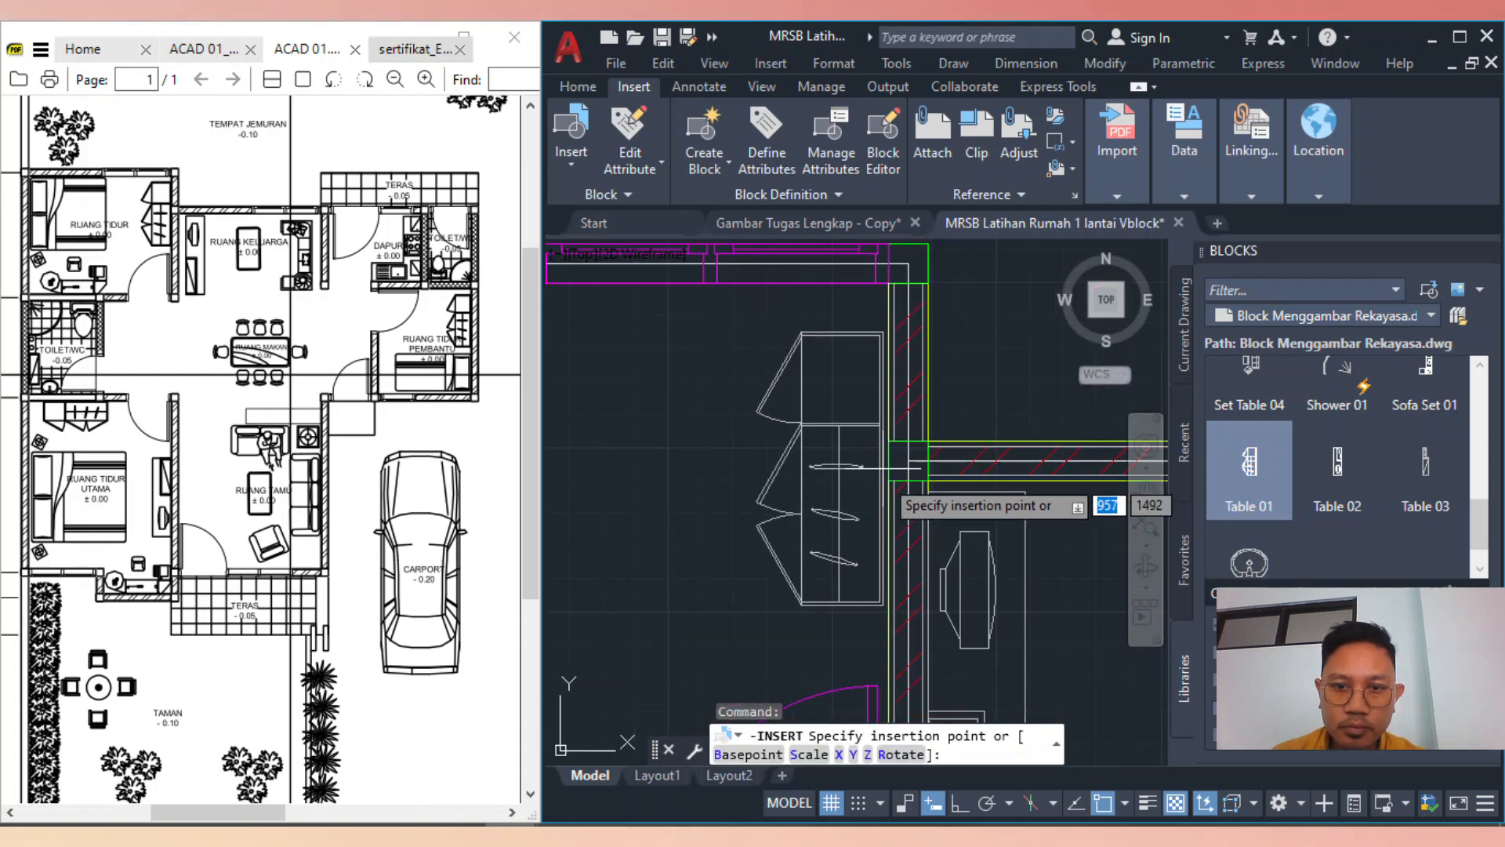
{"action": "left_click", "coordinate": [884, 468]}
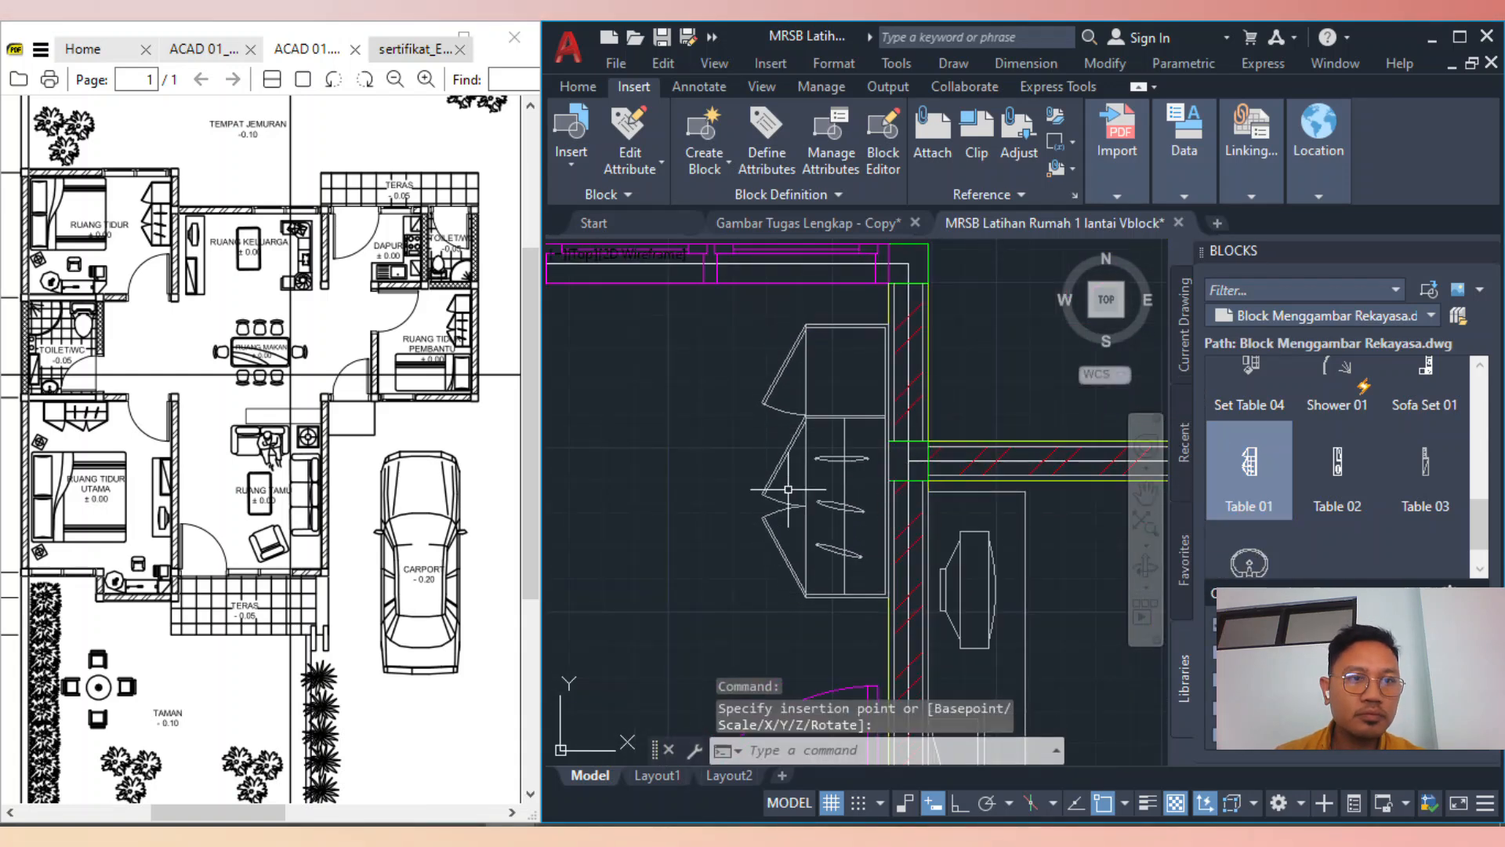
Insert the Car 01 block in the carport area to the right of the living room
{"action": "scroll", "coordinate": [808, 414], "scroll_direction": "down", "scroll_amount": 2}
{"action": "scroll", "coordinate": [830, 419], "scroll_direction": "down", "scroll_amount": 2}
{"action": "middle_click_drag", "start_coordinate": [827, 427], "coordinate": [809, 336]}
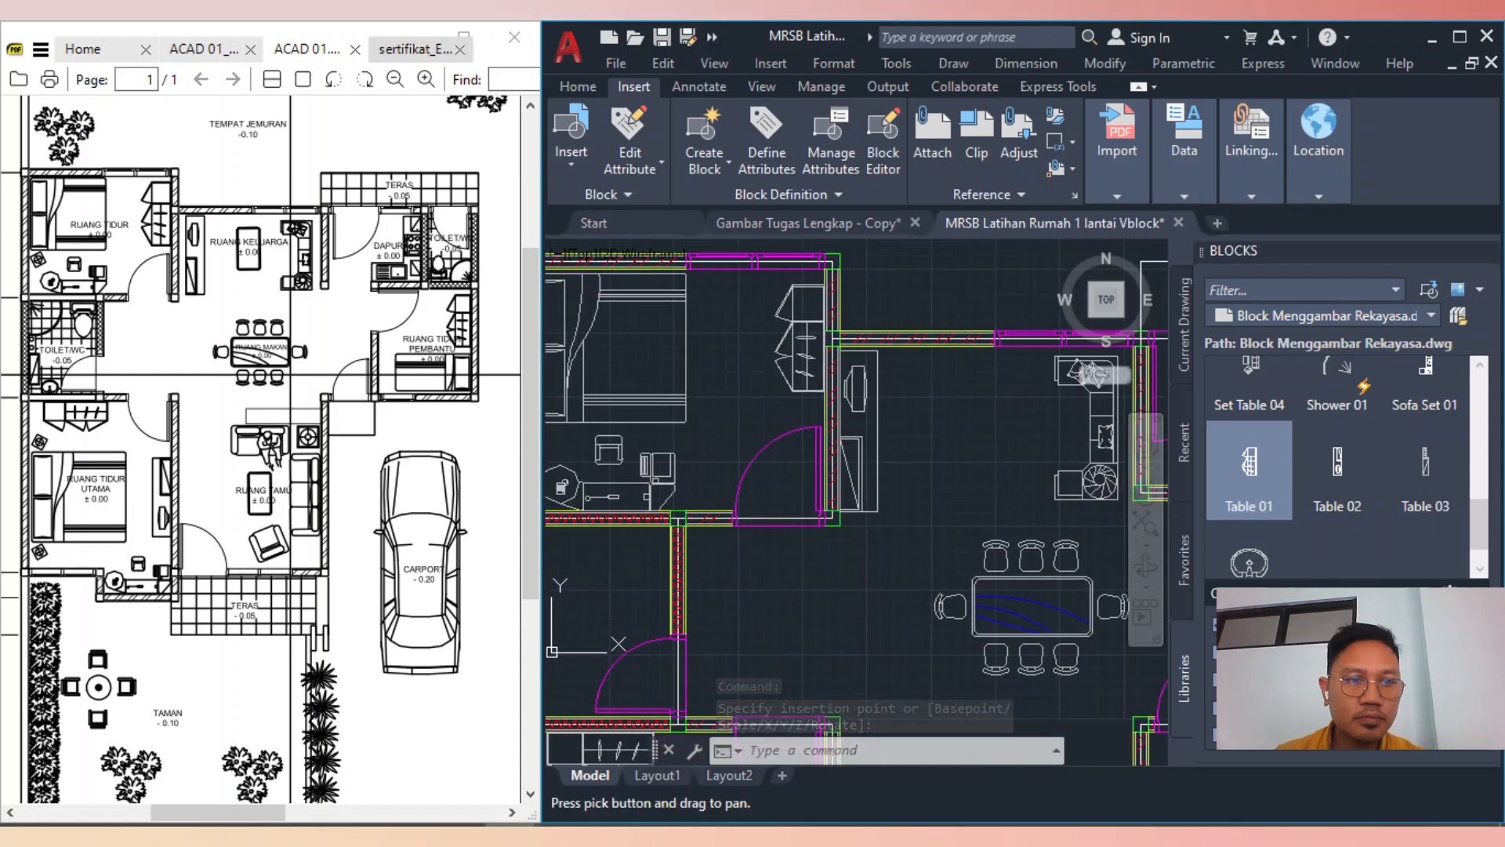
{"action": "scroll", "coordinate": [741, 325], "scroll_direction": "down", "scroll_amount": 4}
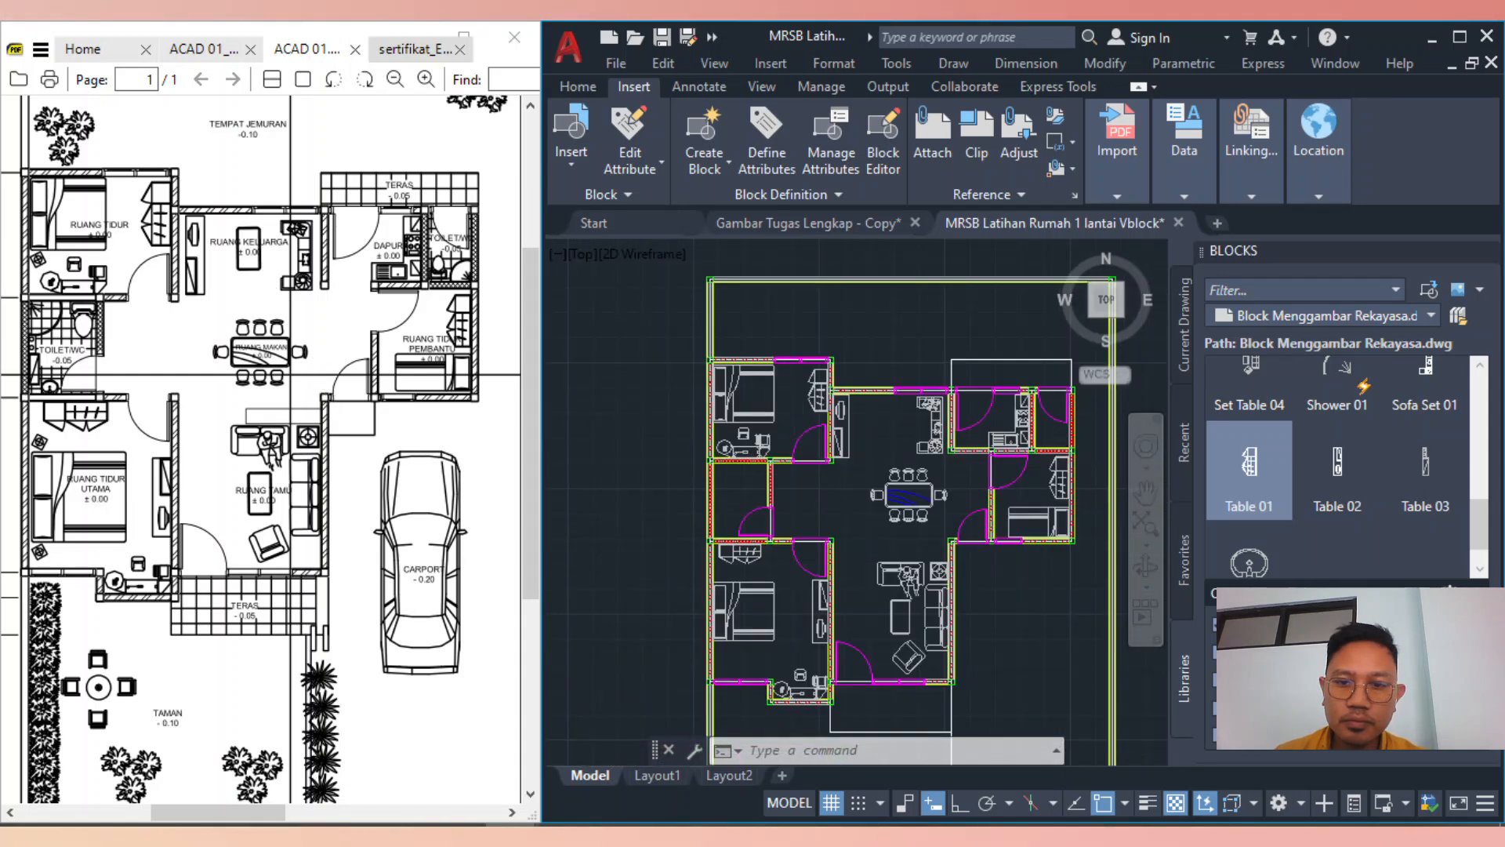
{"action": "scroll", "coordinate": [1342, 475], "scroll_direction": "down", "scroll_amount": 1}
{"action": "scroll", "coordinate": [1344, 476], "scroll_direction": "up", "scroll_amount": 5}
{"action": "scroll", "coordinate": [1361, 444], "scroll_direction": "up", "scroll_amount": 1}
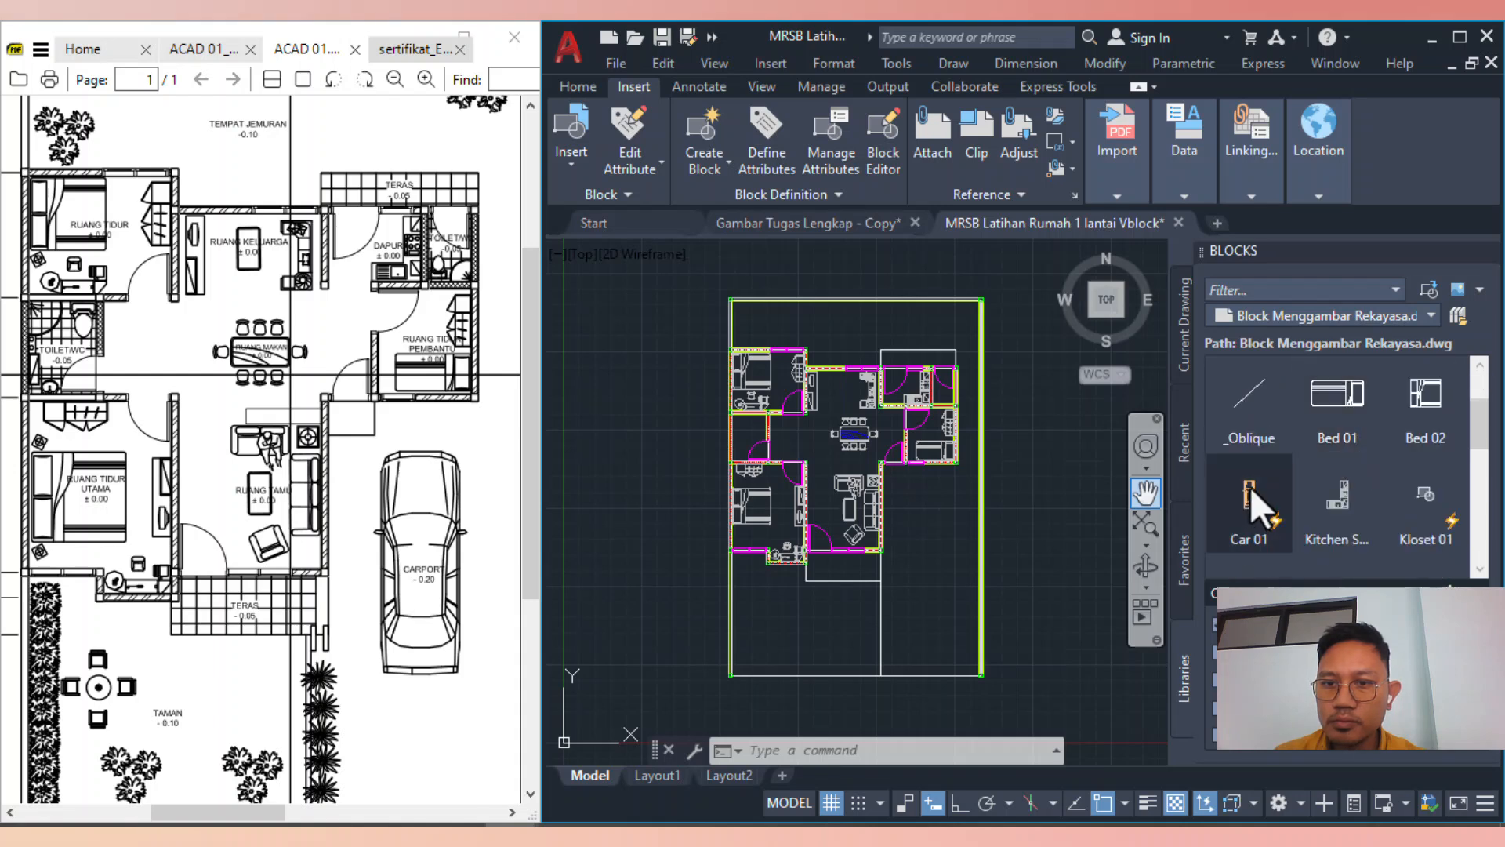
{"action": "left_click", "coordinate": [1250, 490]}
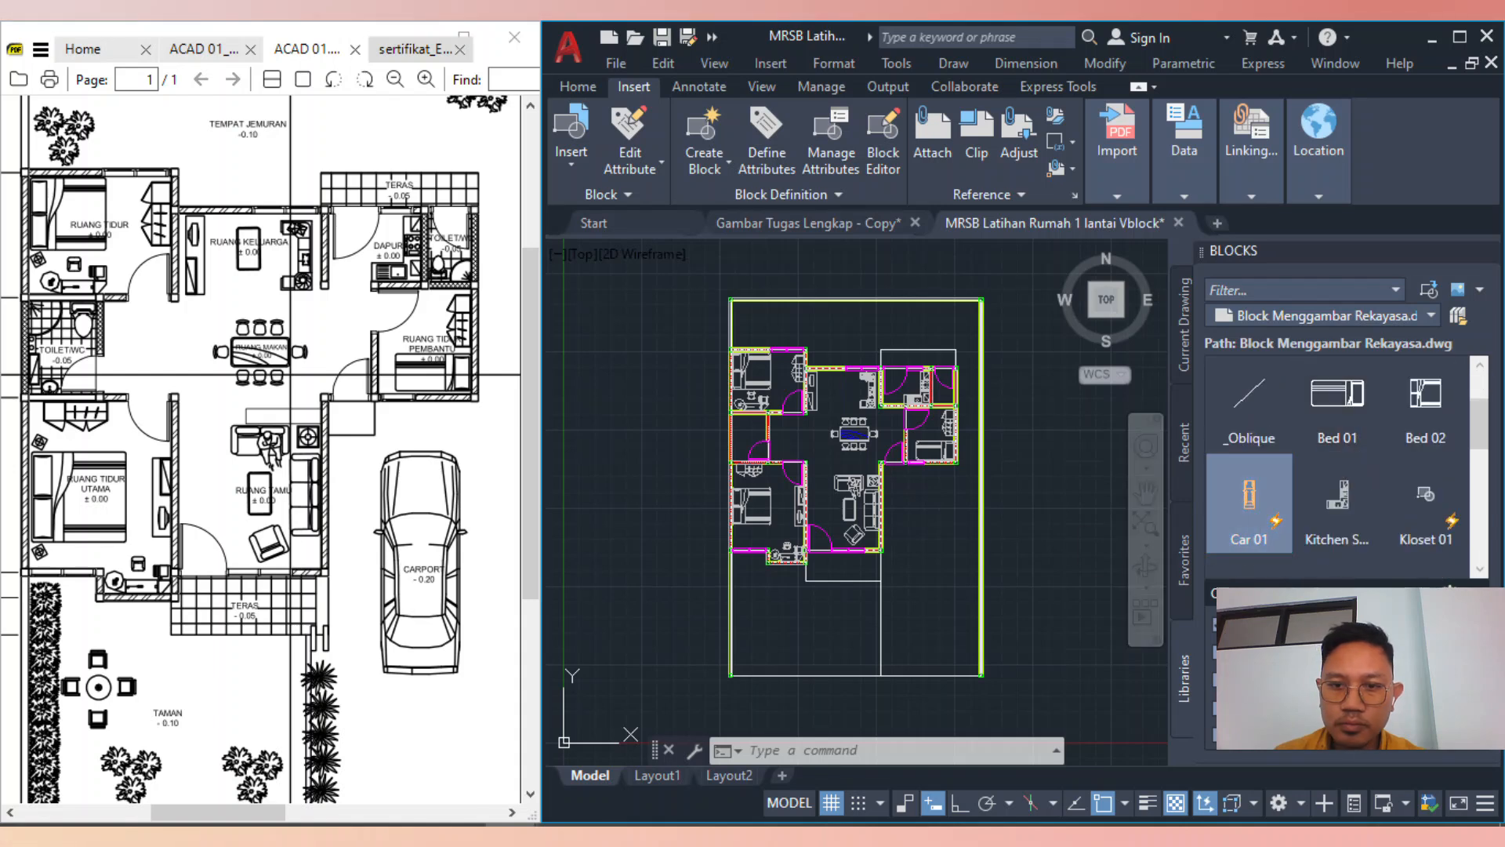
{"action": "left_click", "coordinate": [929, 600]}
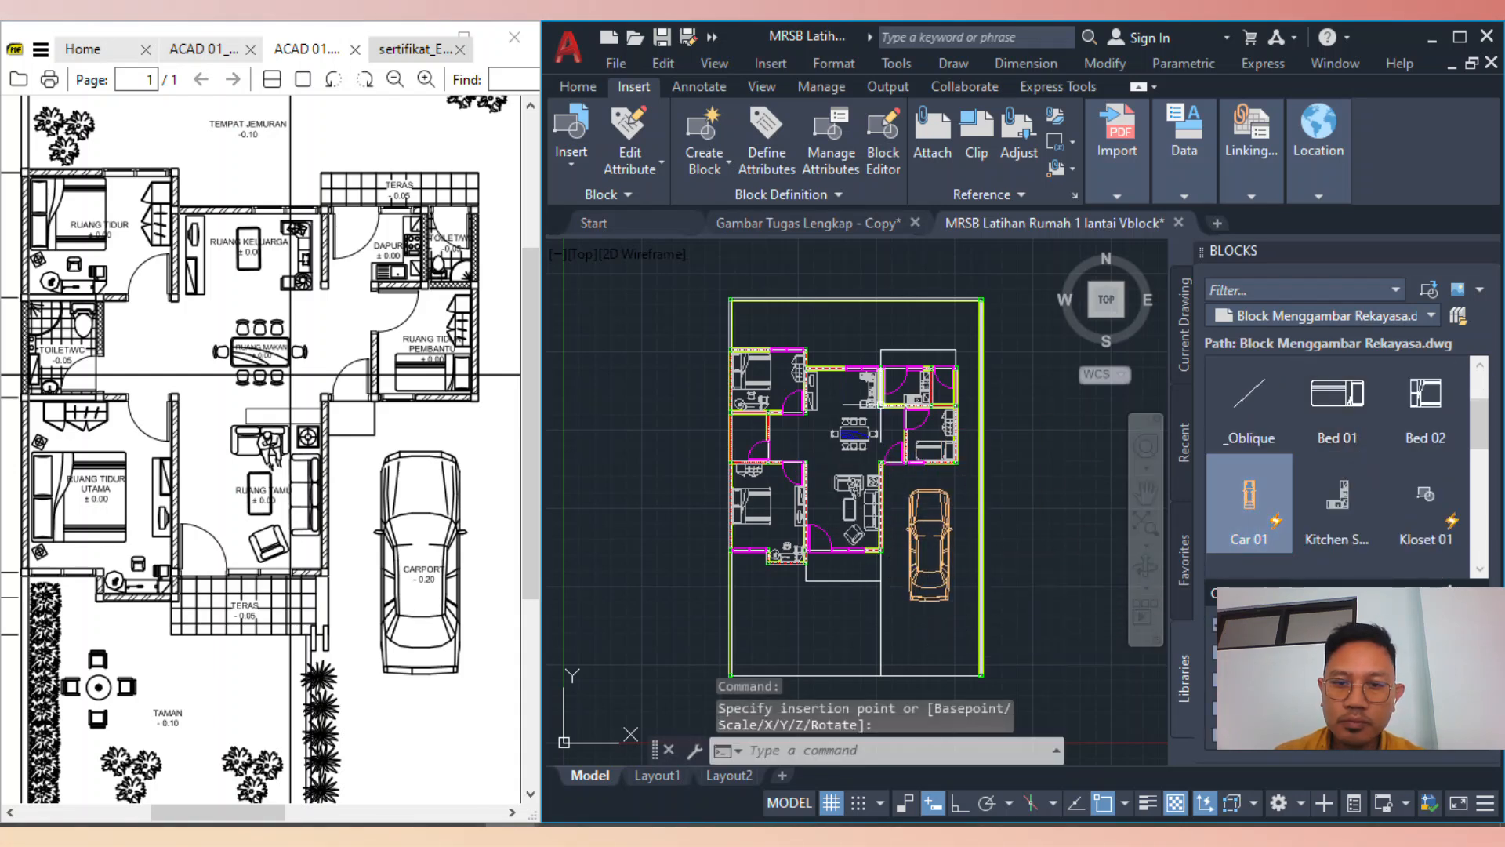
Insert the Shower 01 block inside the left toilet, near its upper left corner
{"action": "scroll", "coordinate": [766, 343], "scroll_direction": "up", "scroll_amount": 2}
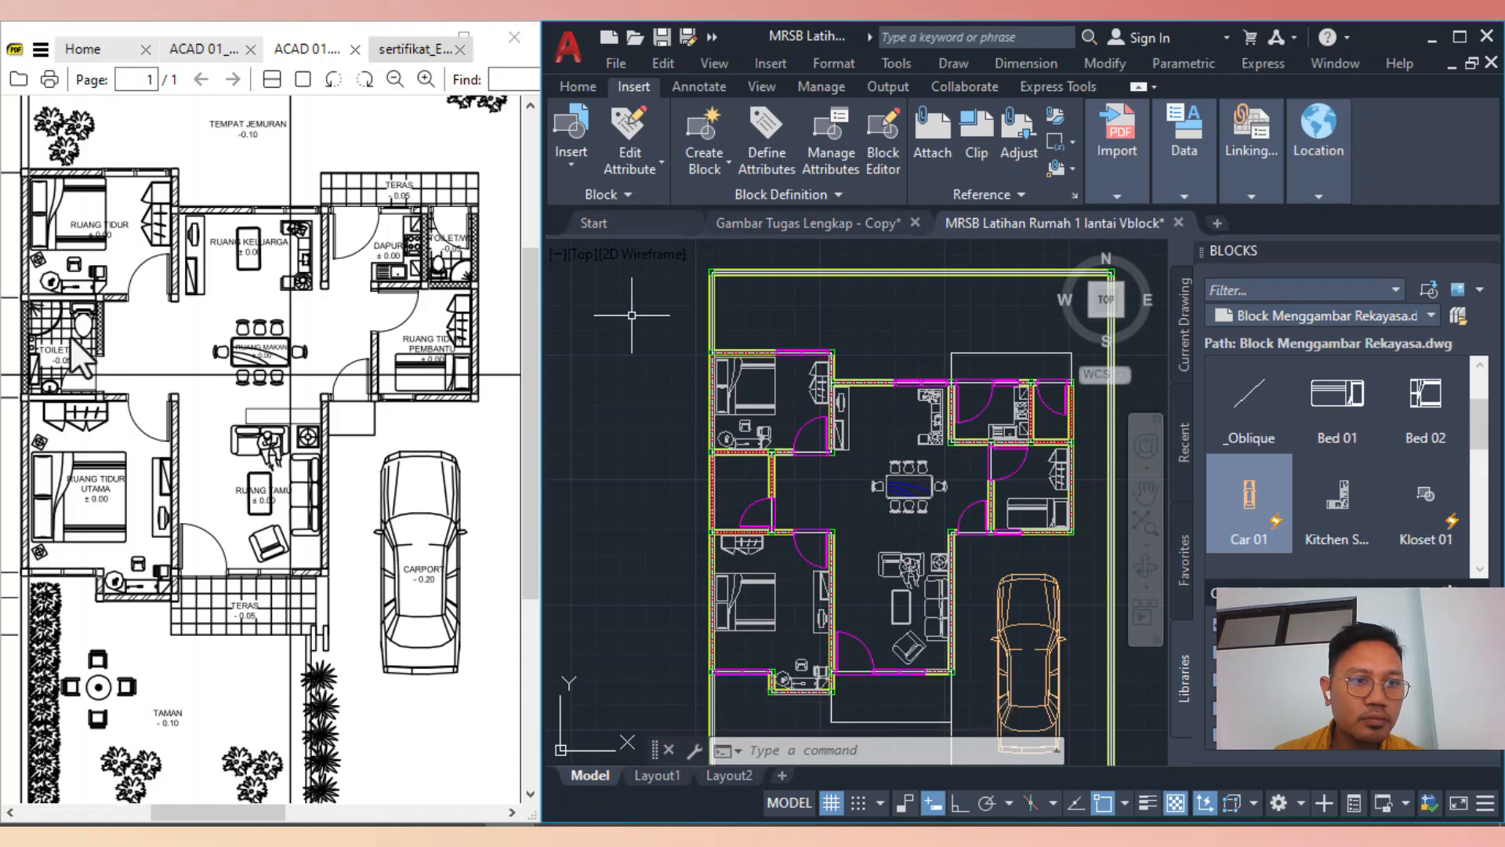
{"action": "scroll", "coordinate": [1427, 488], "scroll_direction": "down", "scroll_amount": 2}
{"action": "scroll", "coordinate": [1428, 491], "scroll_direction": "up", "scroll_amount": 3}
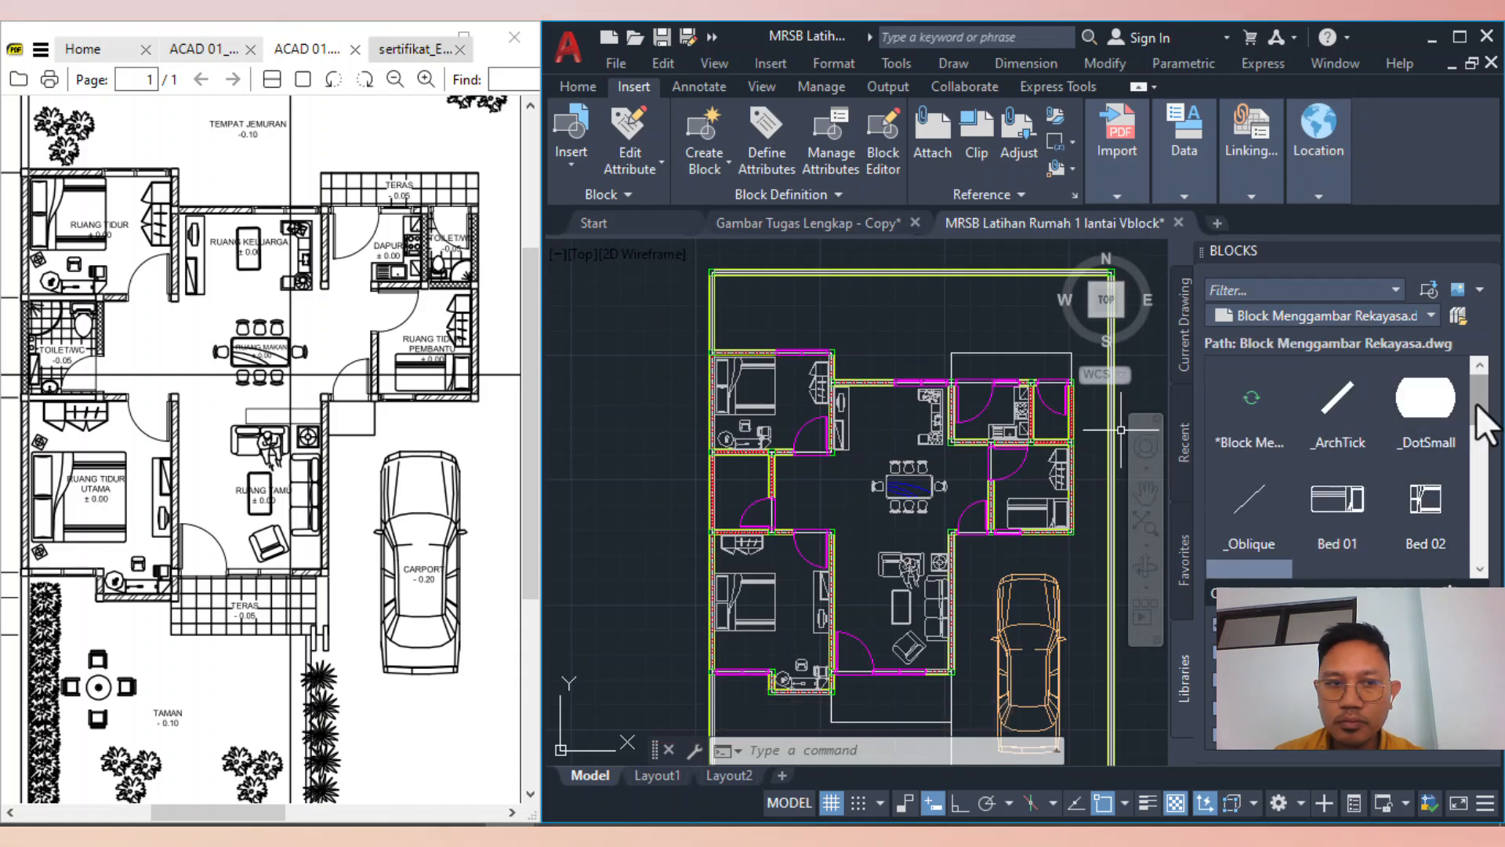
{"action": "left_click_drag", "start_coordinate": [1477, 403], "coordinate": [1484, 530]}
{"action": "scroll", "coordinate": [1435, 479], "scroll_direction": "down", "scroll_amount": 1}
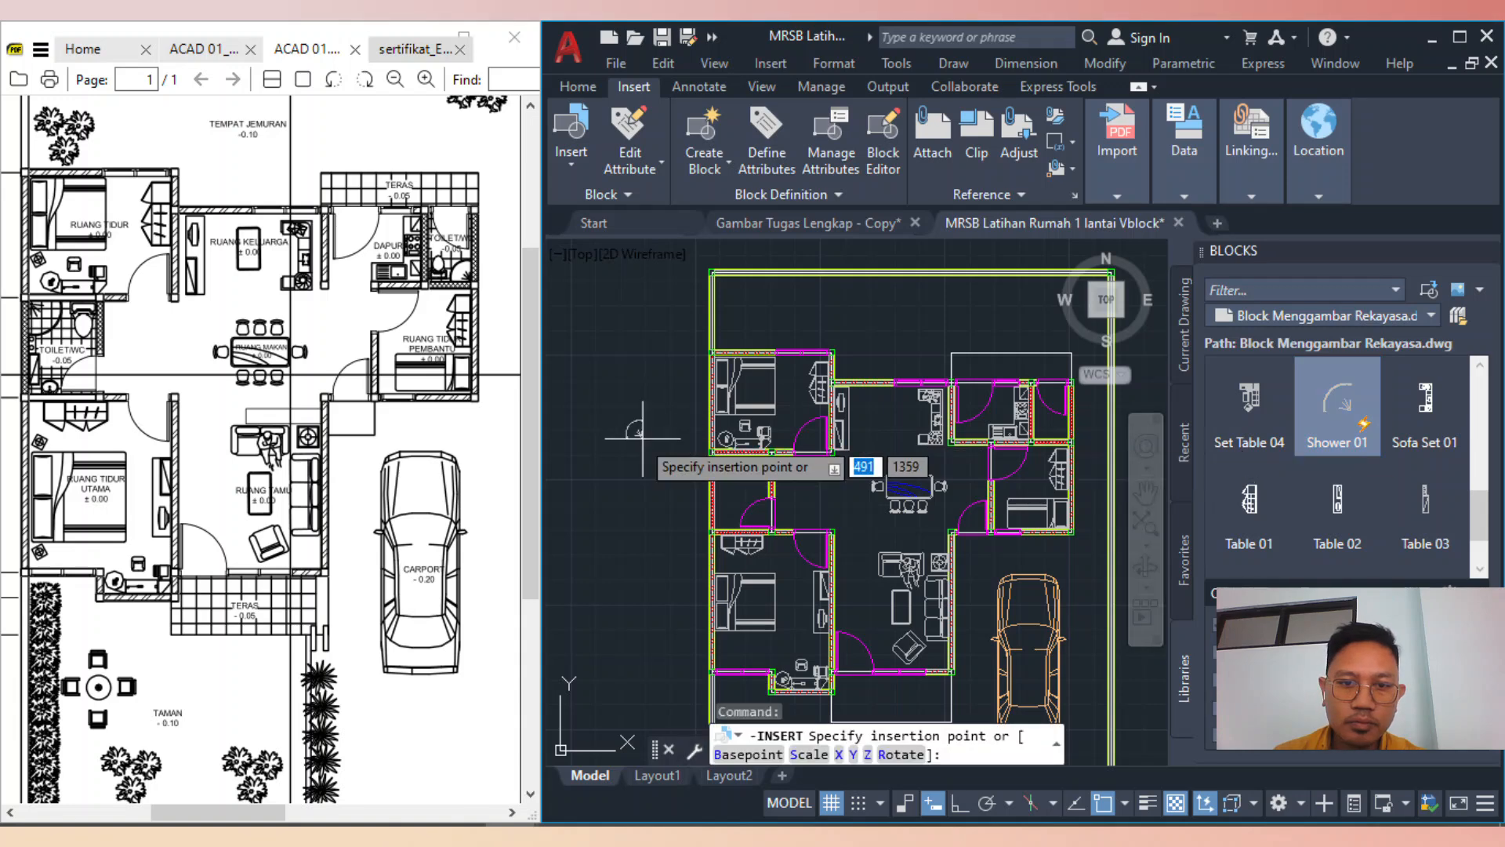
{"action": "scroll", "coordinate": [730, 513], "scroll_direction": "up", "scroll_amount": 5}
{"action": "key", "text": "Escape"}
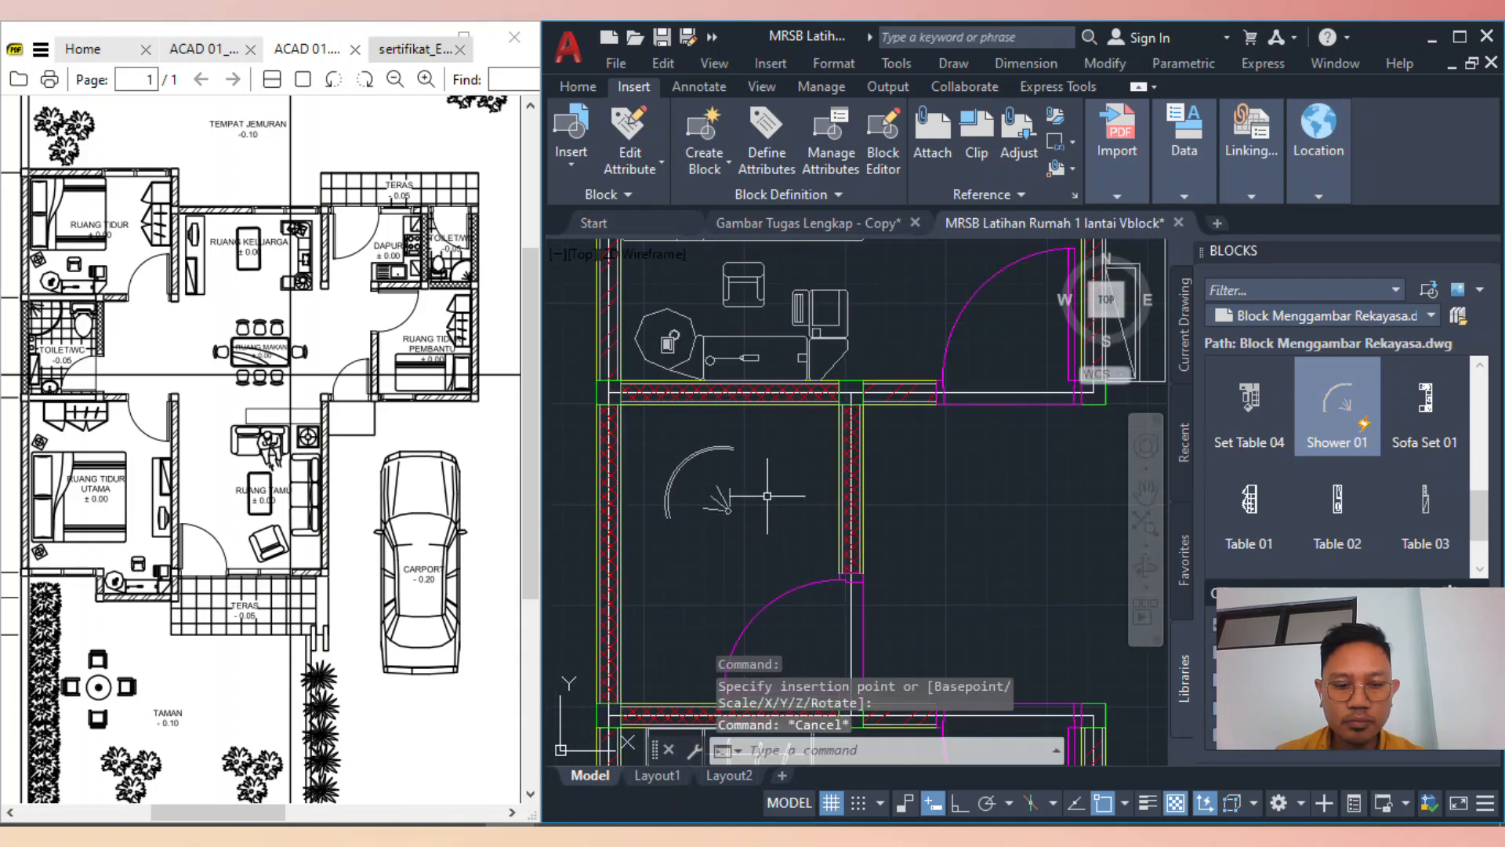
Rotate the shower block in the left toilet by 180 degrees with Ortho on
{"action": "type", "text": "ro"}
{"action": "key", "text": "Return"}
{"action": "left_click", "coordinate": [690, 474]}
{"action": "key", "text": "Return"}
{"action": "left_click", "coordinate": [745, 524]}
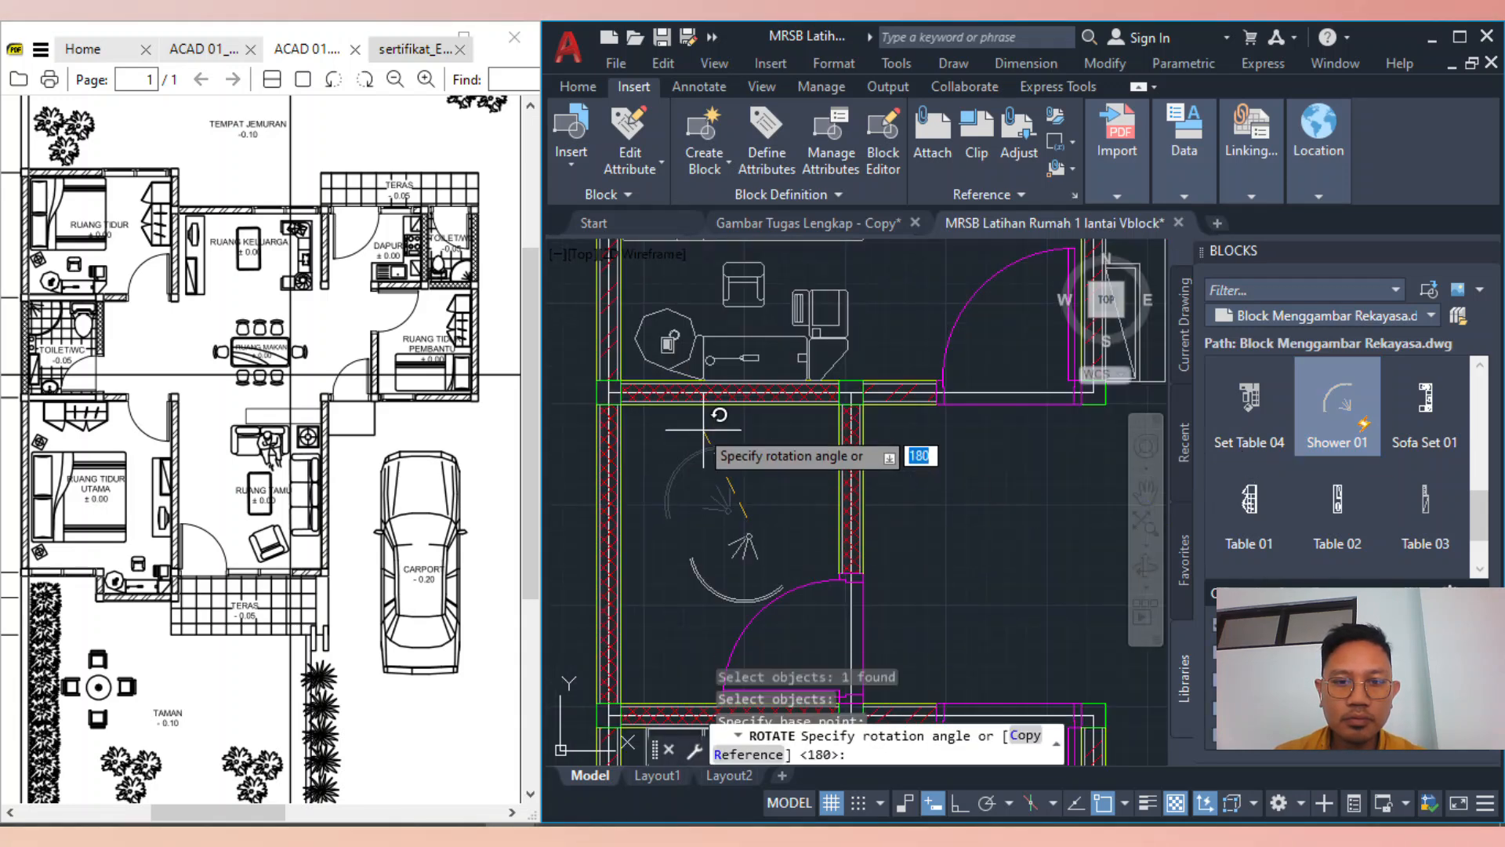
{"action": "left_click", "coordinate": [576, 470]}
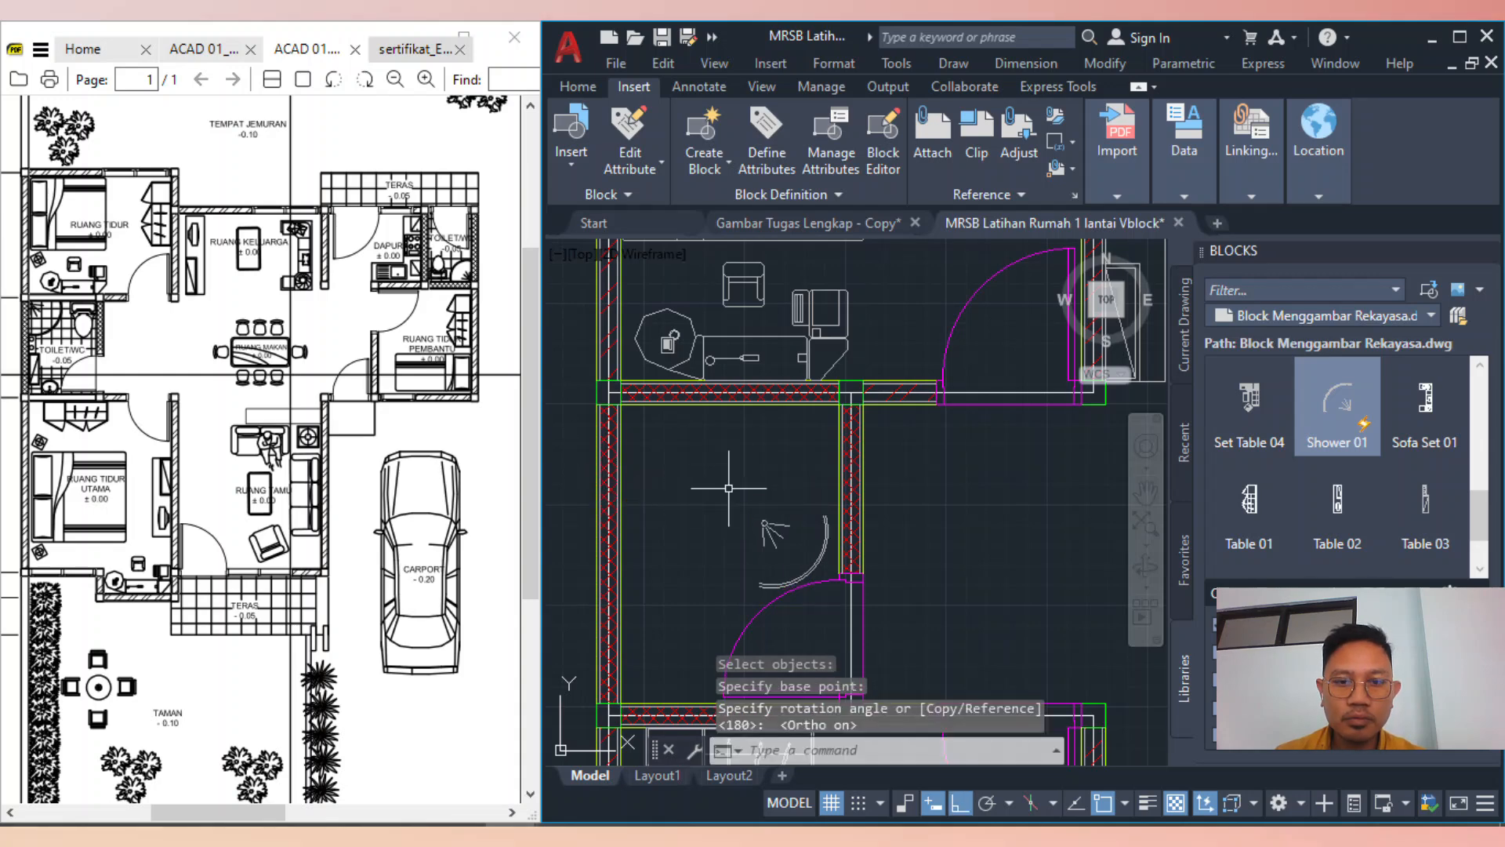
Move the shower block by its head into the left toilet's upper left inner corner, with Ortho off
{"action": "type", "text": "m"}
{"action": "key", "text": "Return"}
{"action": "left_click", "coordinate": [768, 518]}
{"action": "key", "text": "Return"}
{"action": "scroll", "coordinate": [784, 541], "scroll_direction": "up", "scroll_amount": 2}
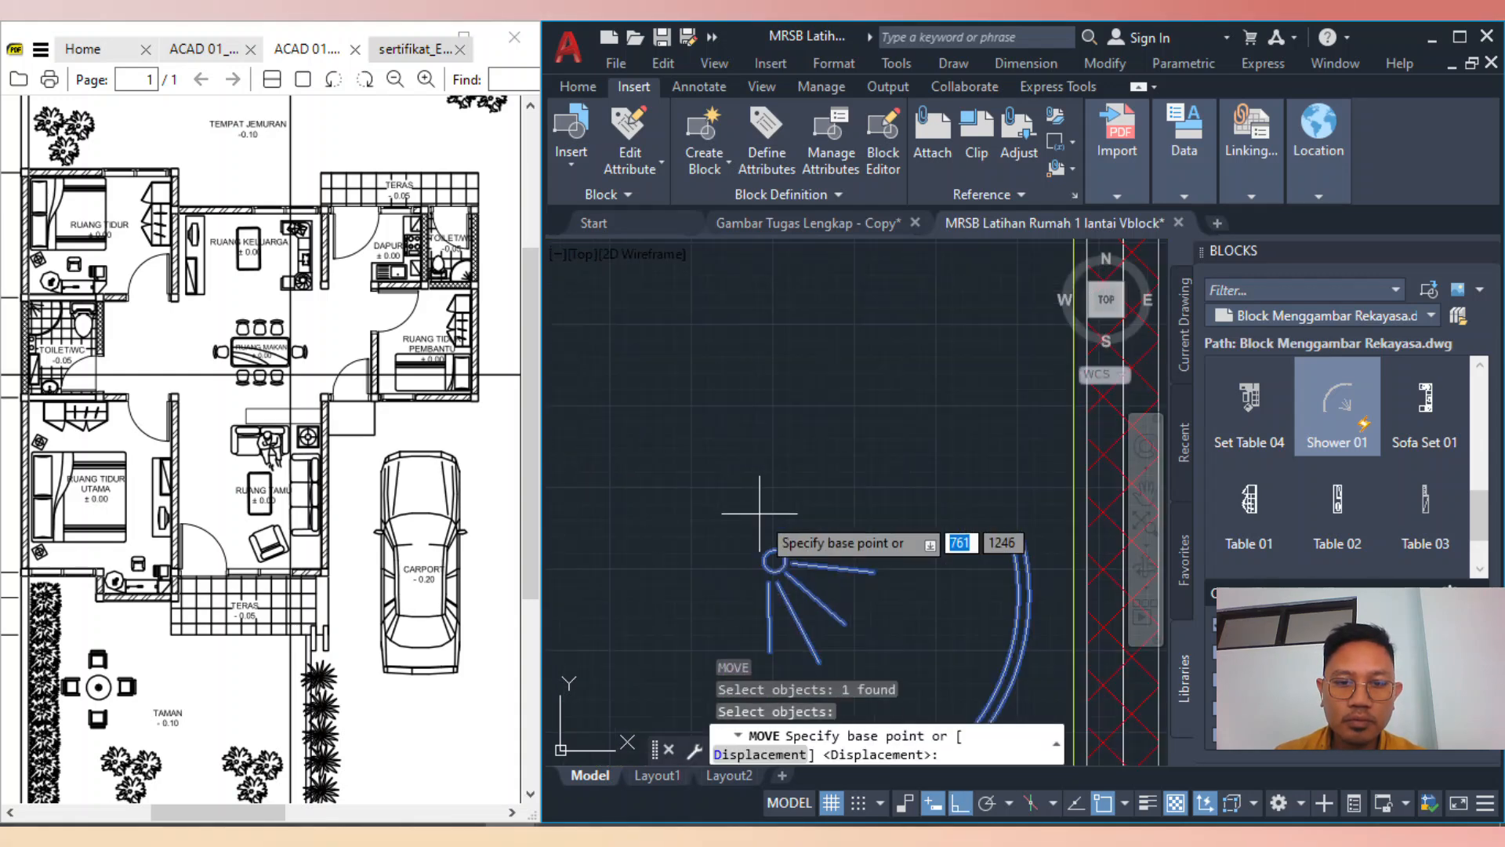
{"action": "left_click", "coordinate": [766, 563]}
{"action": "scroll", "coordinate": [737, 501], "scroll_direction": "down", "scroll_amount": 2}
{"action": "key", "text": "F8"}
{"action": "scroll", "coordinate": [687, 424], "scroll_direction": "down", "scroll_amount": 2}
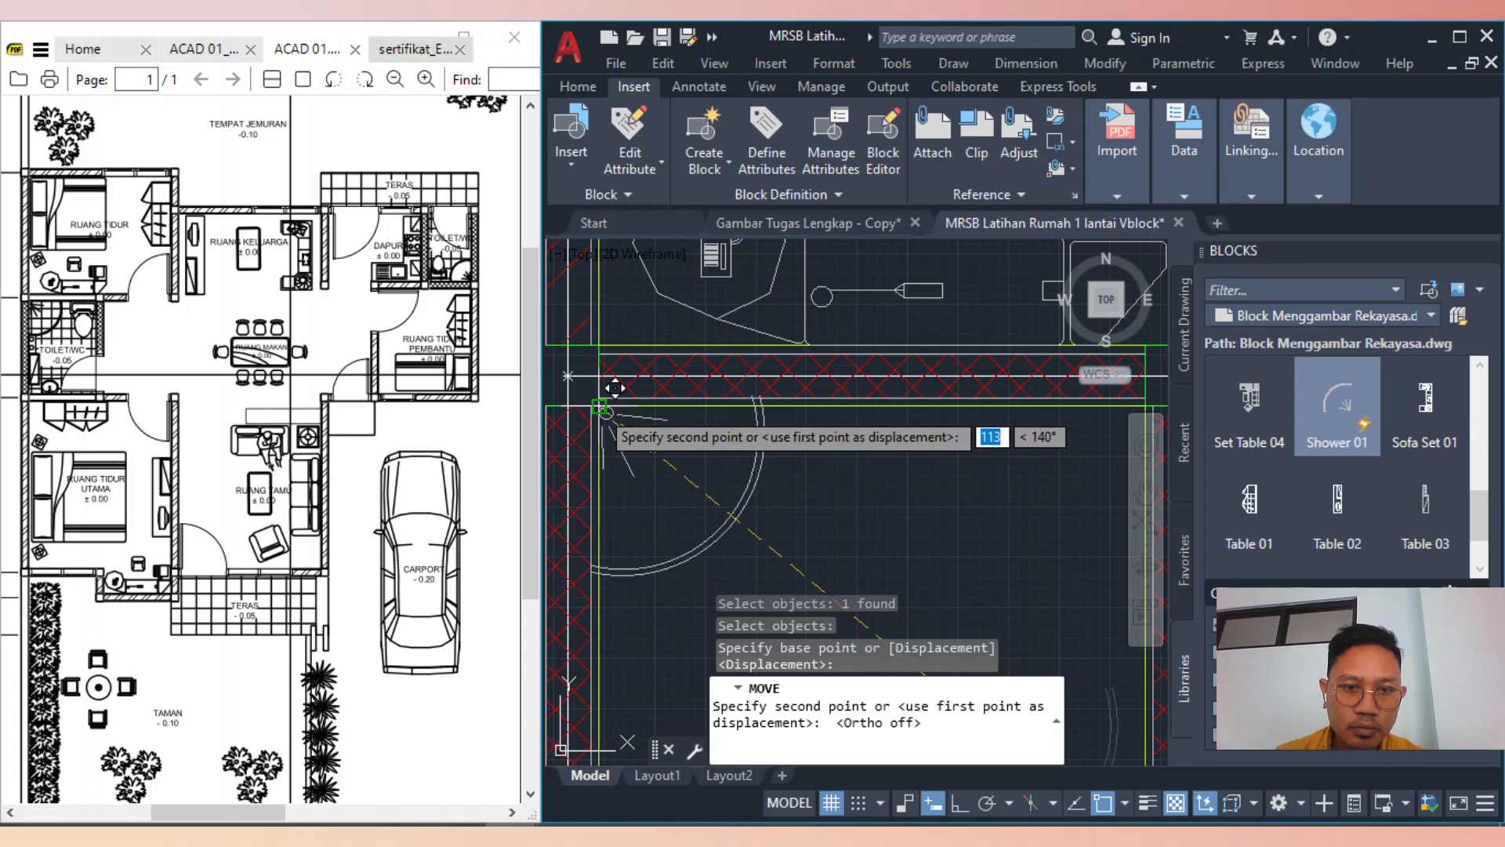
{"action": "left_click", "coordinate": [724, 440]}
{"action": "scroll", "coordinate": [724, 441], "scroll_direction": "down", "scroll_amount": 3}
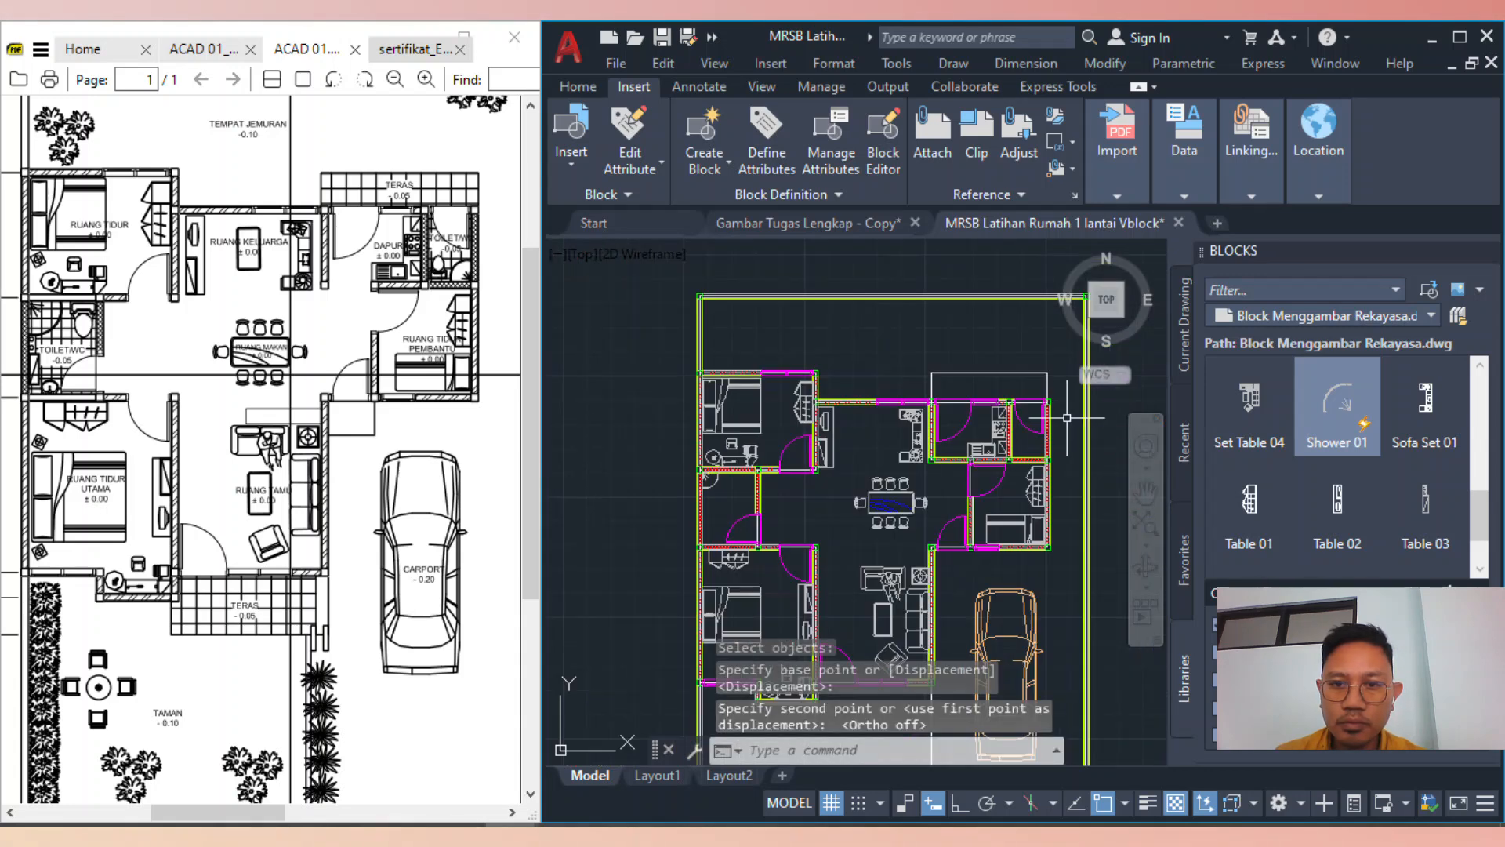
Insert the Shower 01 block in the lower right corner of the toilet beside the kitchen
{"action": "left_click", "coordinate": [1355, 415]}
{"action": "scroll", "coordinate": [1060, 446], "scroll_direction": "up", "scroll_amount": 4}
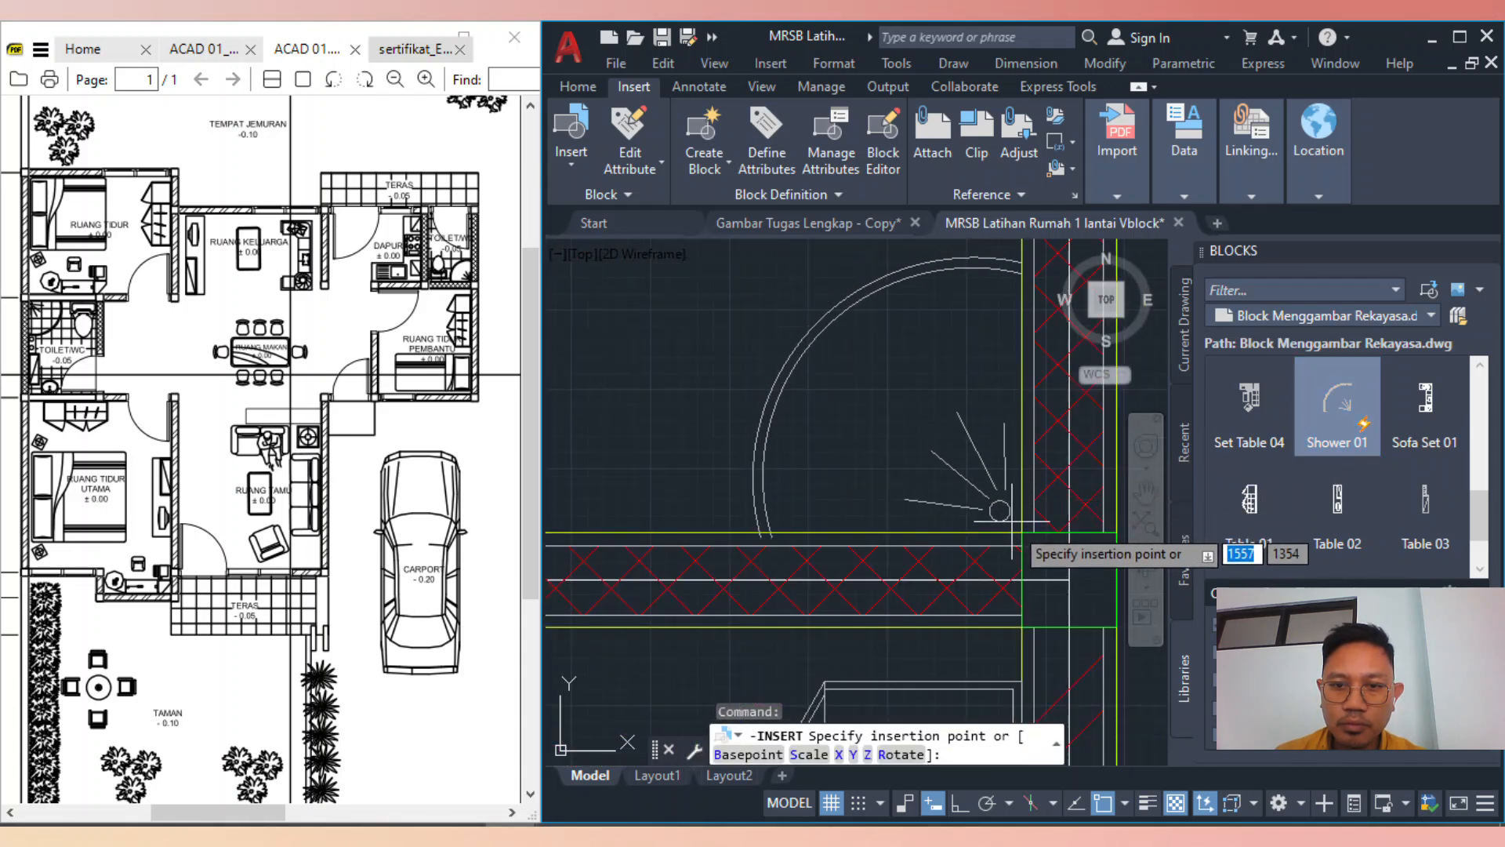
{"action": "left_click", "coordinate": [1016, 531]}
{"action": "scroll", "coordinate": [958, 450], "scroll_direction": "down", "scroll_amount": 2}
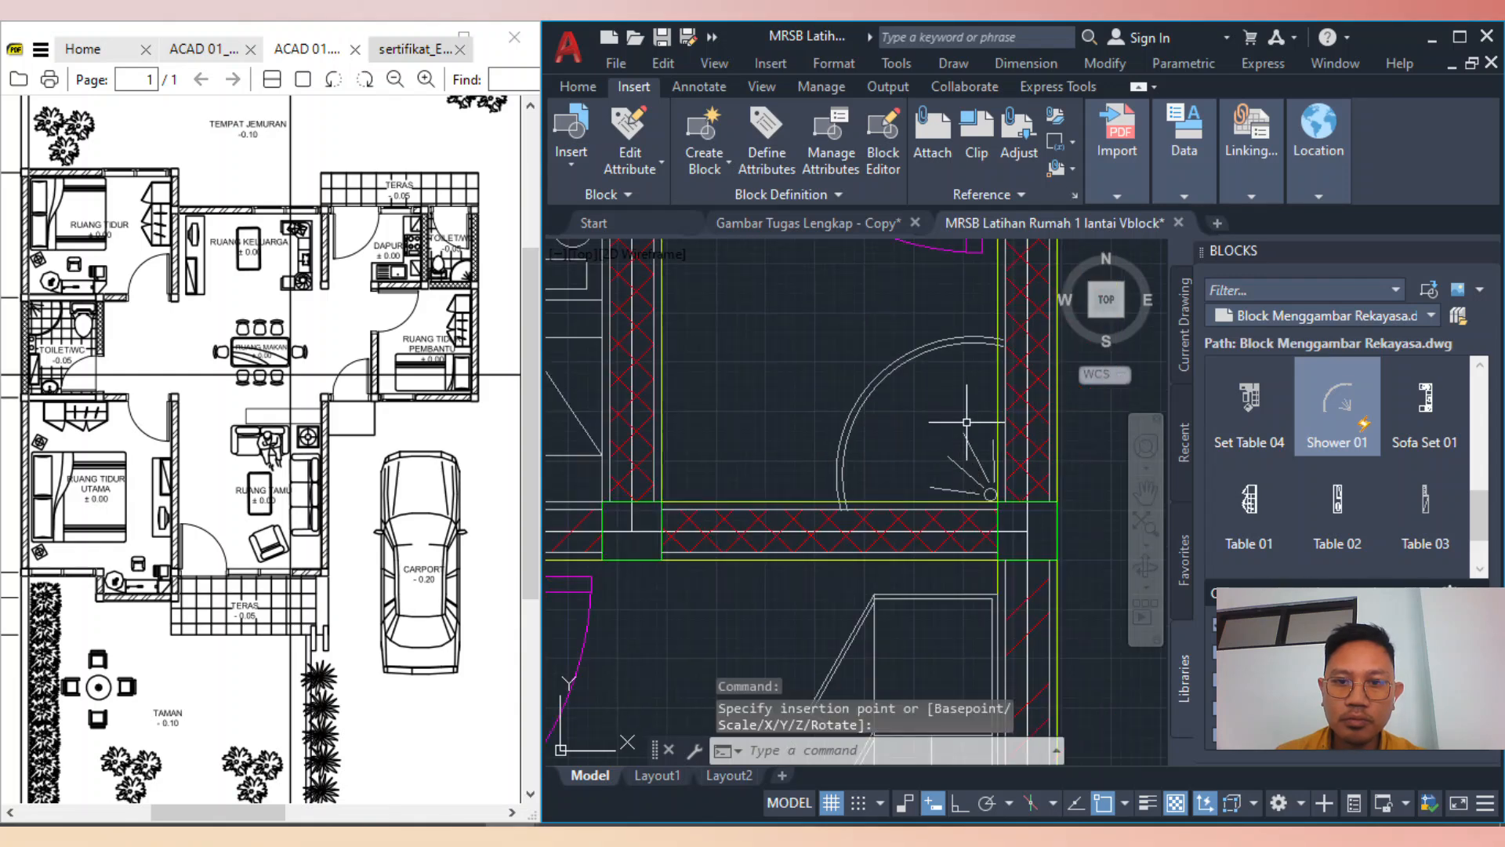
{"action": "scroll", "coordinate": [963, 424], "scroll_direction": "down", "scroll_amount": 5}
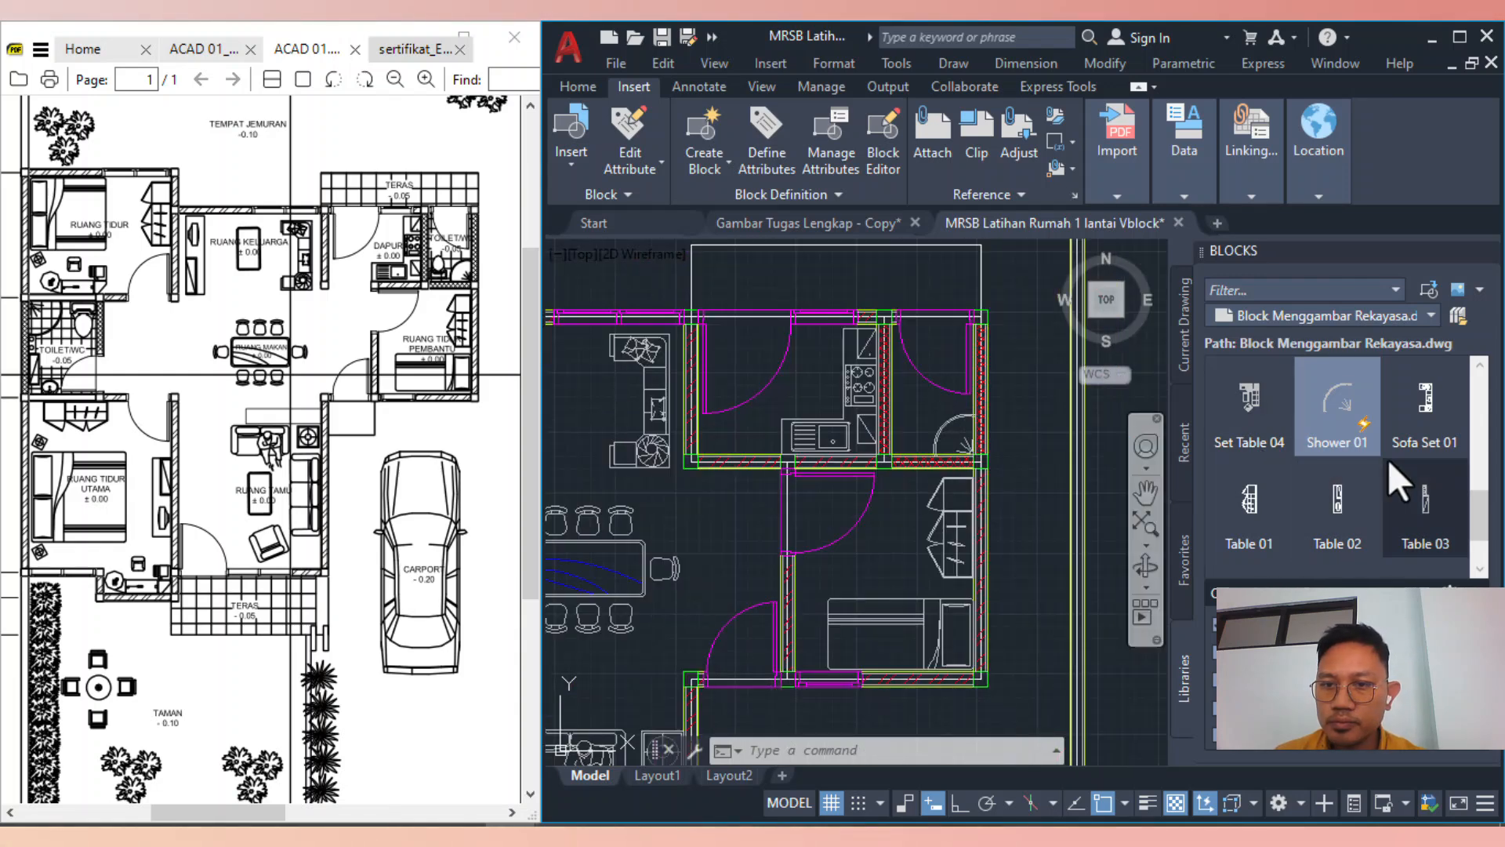
Insert the Kloset 01 block against the lower wall of the toilet beside the kitchen, left of the shower
{"action": "scroll", "coordinate": [1387, 458], "scroll_direction": "up", "scroll_amount": 5}
{"action": "left_click", "coordinate": [1420, 411]}
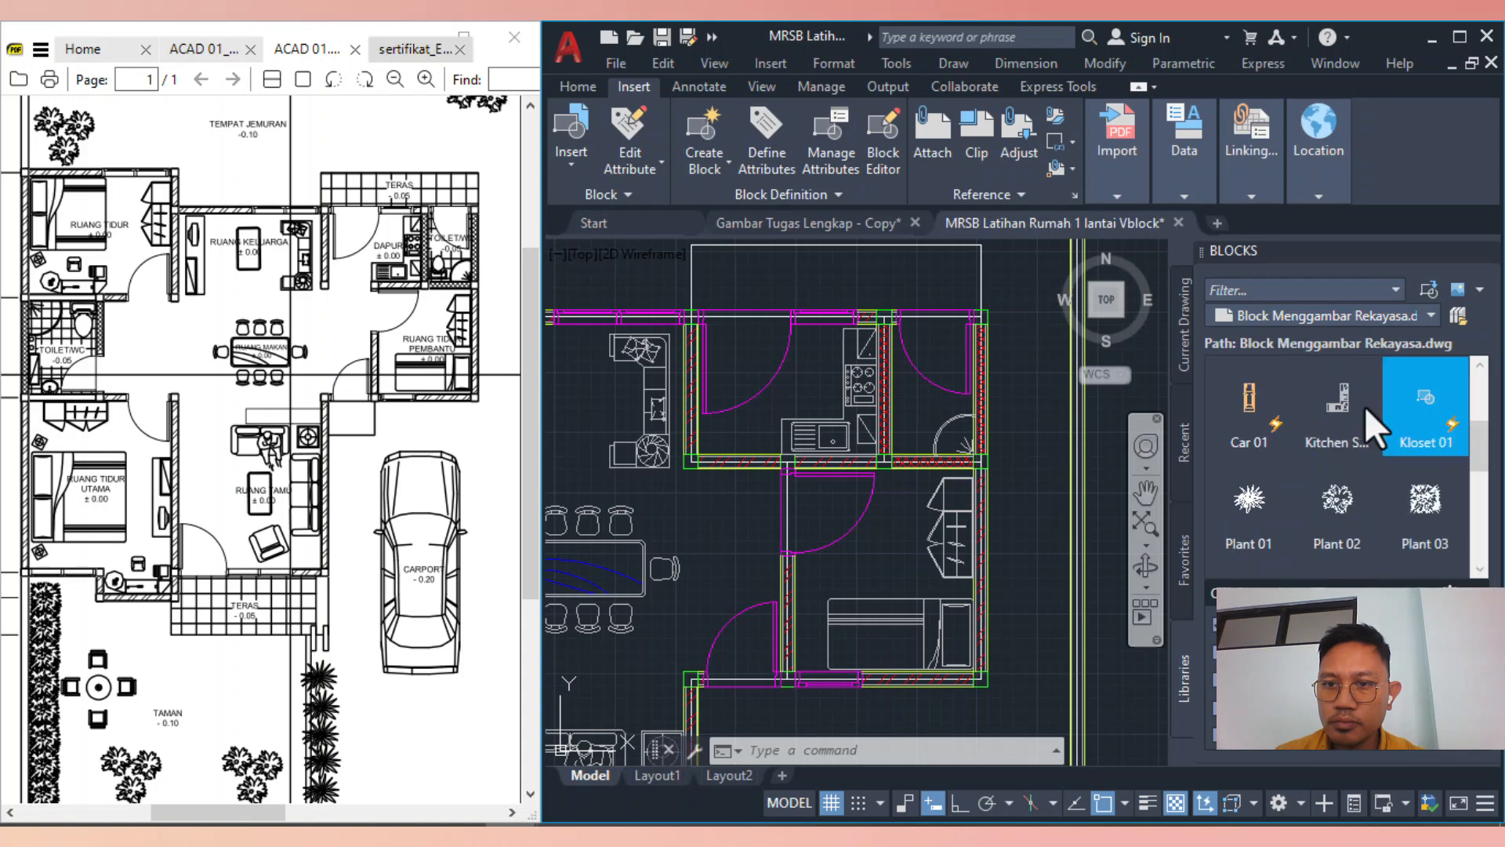
{"action": "scroll", "coordinate": [910, 478], "scroll_direction": "up", "scroll_amount": 5}
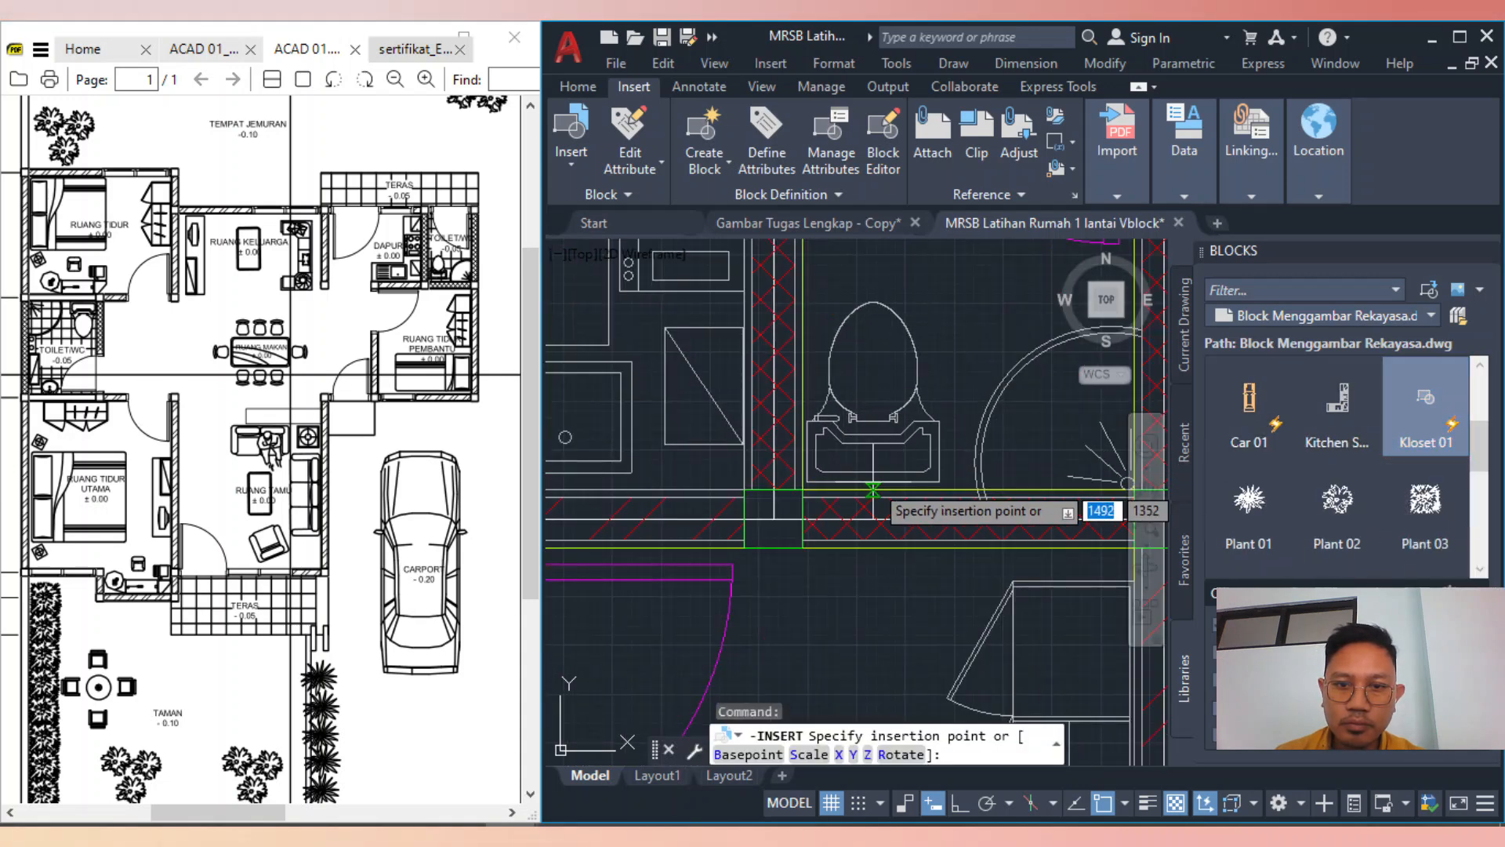
{"action": "left_click", "coordinate": [872, 490]}
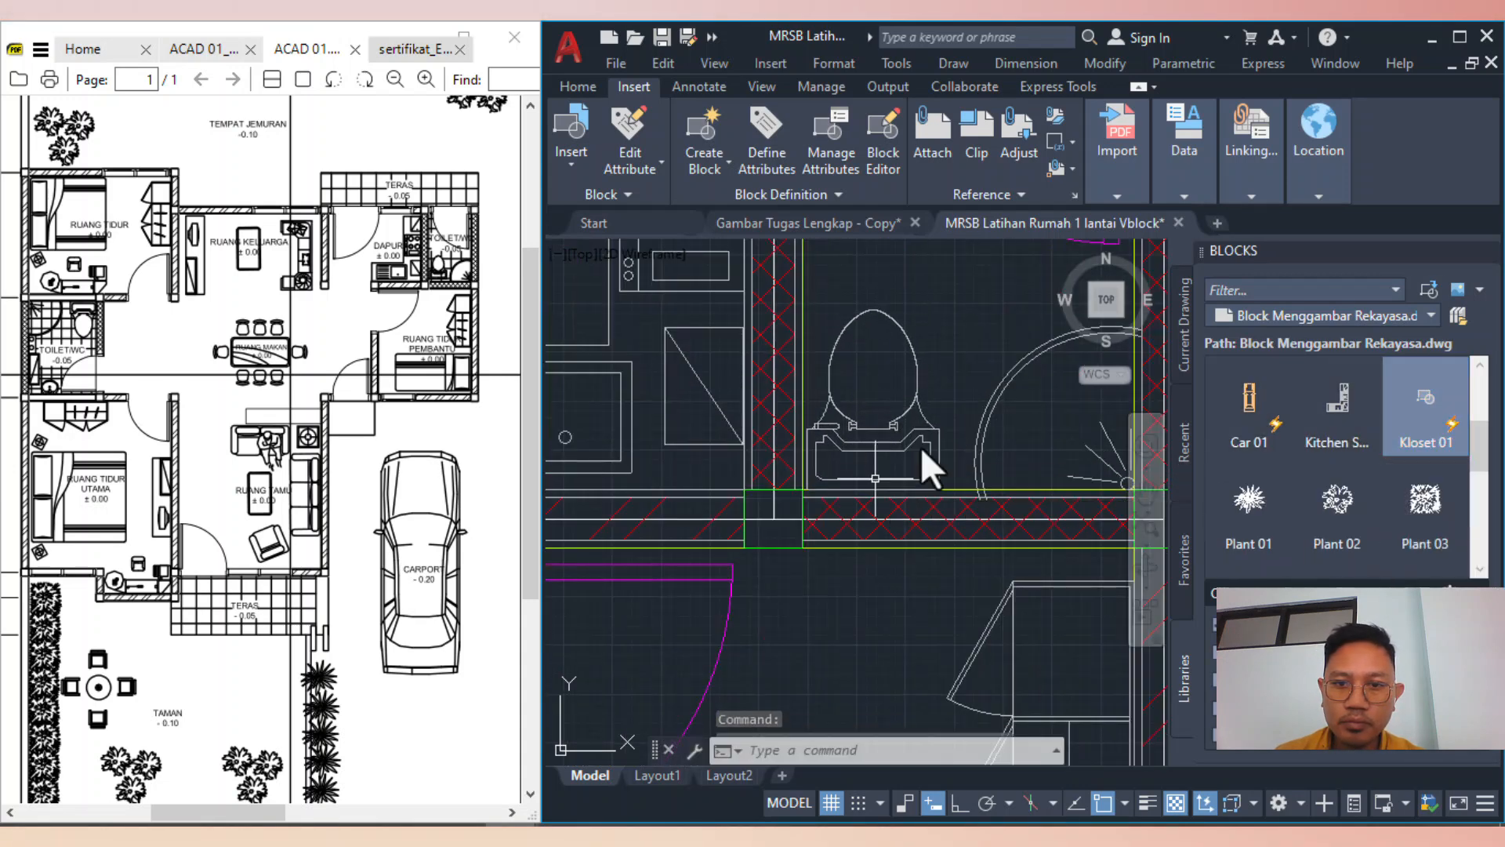
Insert another Kloset 01 block inside the left toilet, to the right of the shower
{"action": "left_click", "coordinate": [1416, 409]}
{"action": "scroll", "coordinate": [1066, 419], "scroll_direction": "down", "scroll_amount": 6}
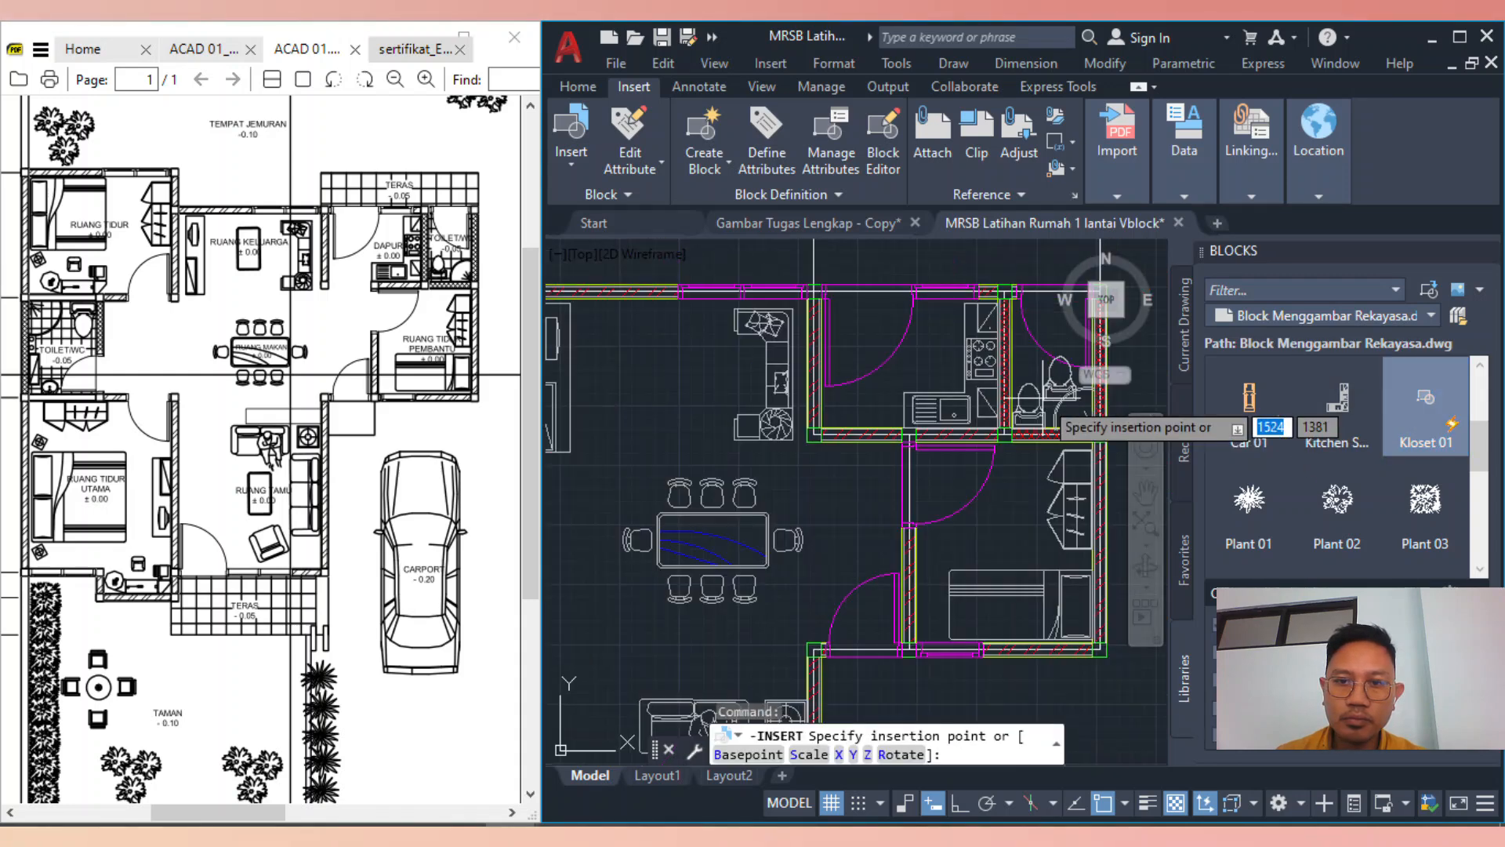
{"action": "scroll", "coordinate": [894, 423], "scroll_direction": "up", "scroll_amount": 3}
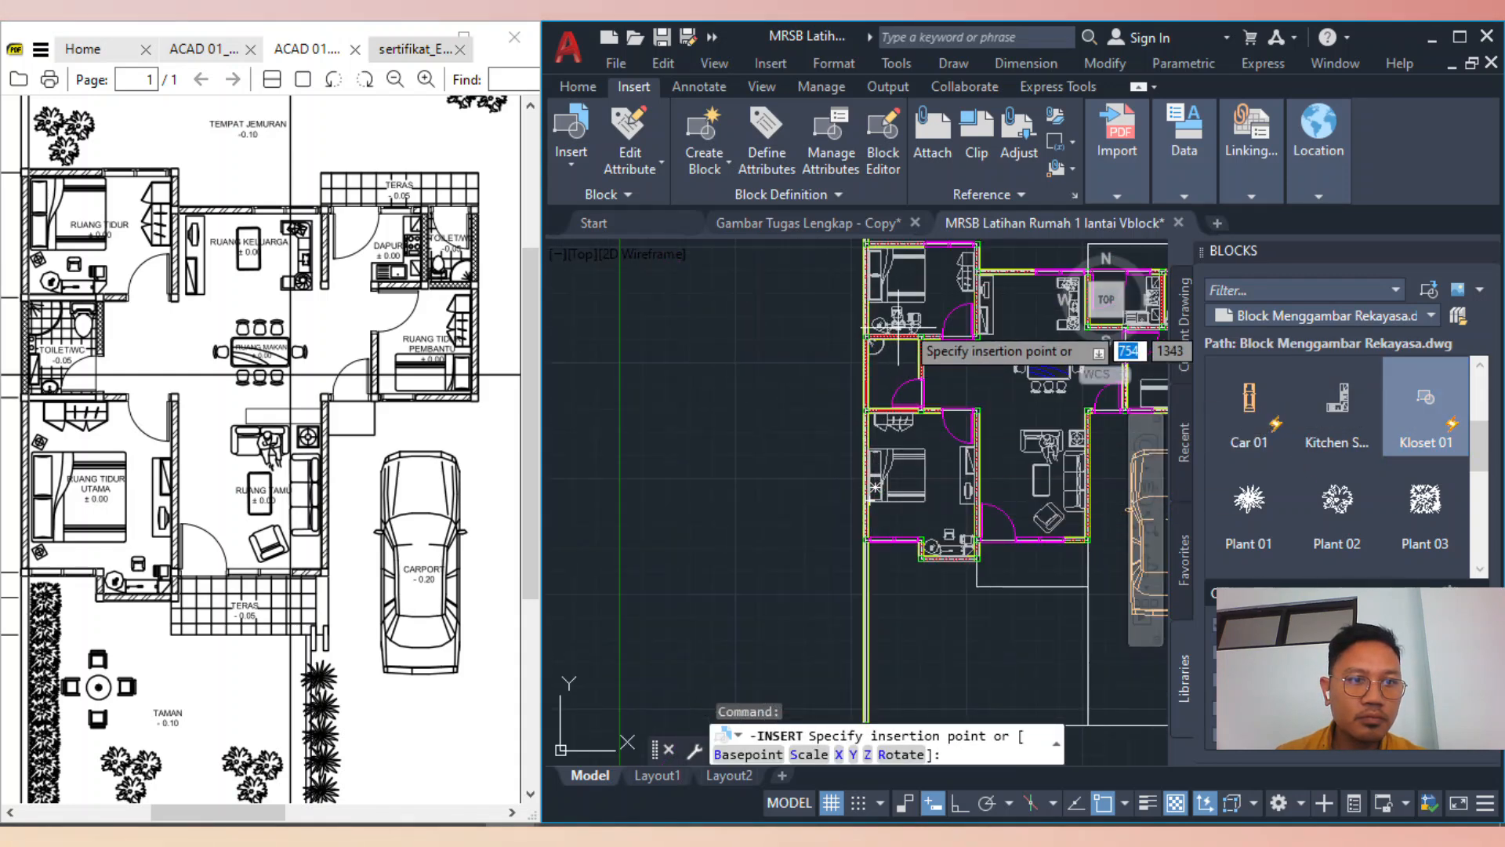
{"action": "scroll", "coordinate": [972, 345], "scroll_direction": "down", "scroll_amount": 3}
{"action": "scroll", "coordinate": [941, 439], "scroll_direction": "up", "scroll_amount": 6}
{"action": "left_click", "coordinate": [941, 449]}
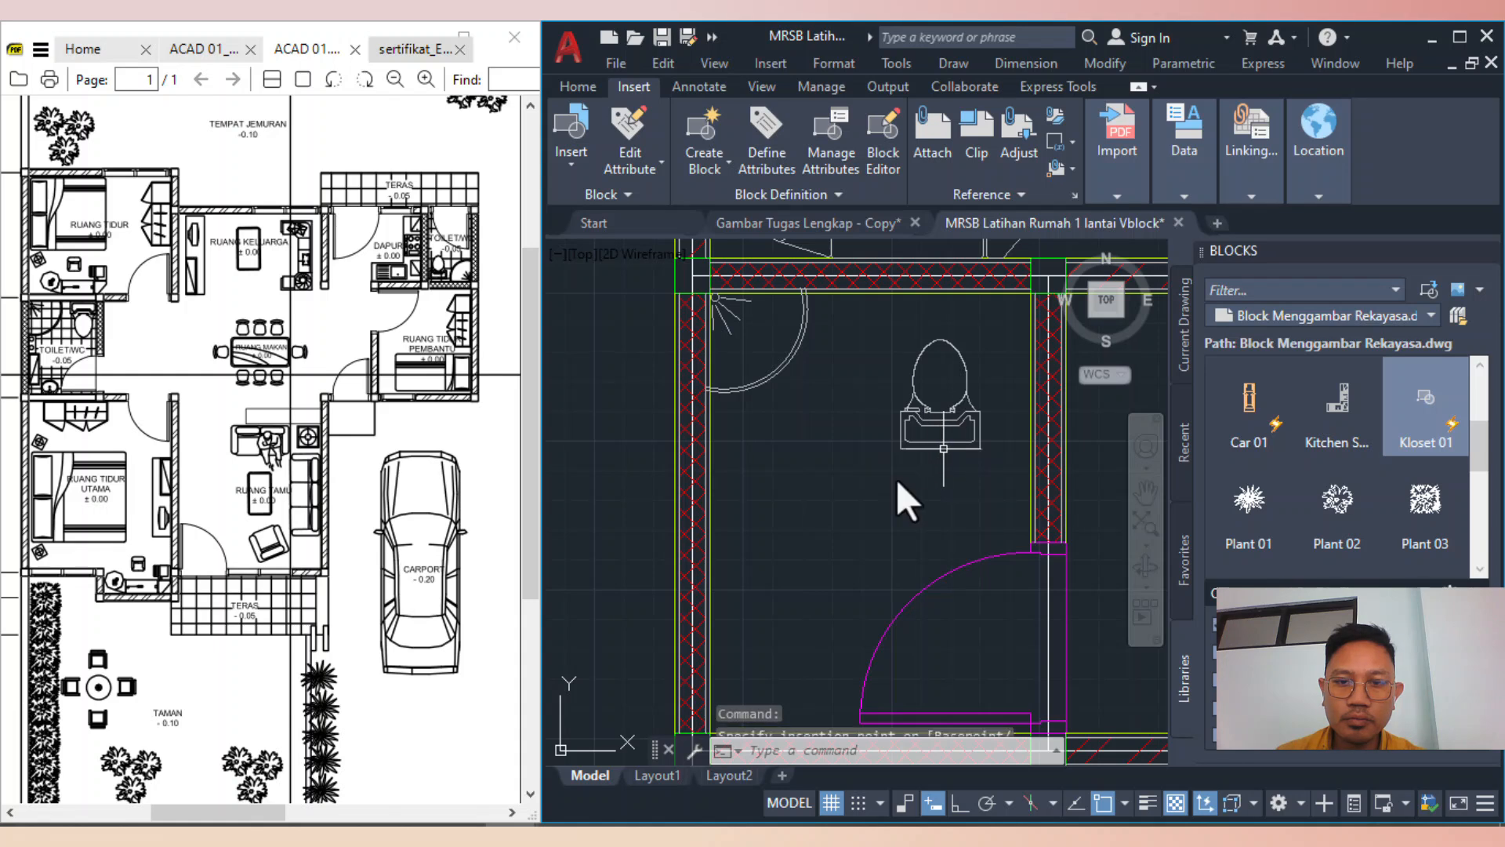
Rotate the Kloset 01 block in the left toilet by 180 degrees with Ortho on
{"action": "type", "text": "ro"}
{"action": "key", "text": "Return"}
{"action": "left_click", "coordinate": [944, 471]}
{"action": "key", "text": "Return"}
{"action": "left_click", "coordinate": [933, 480]}
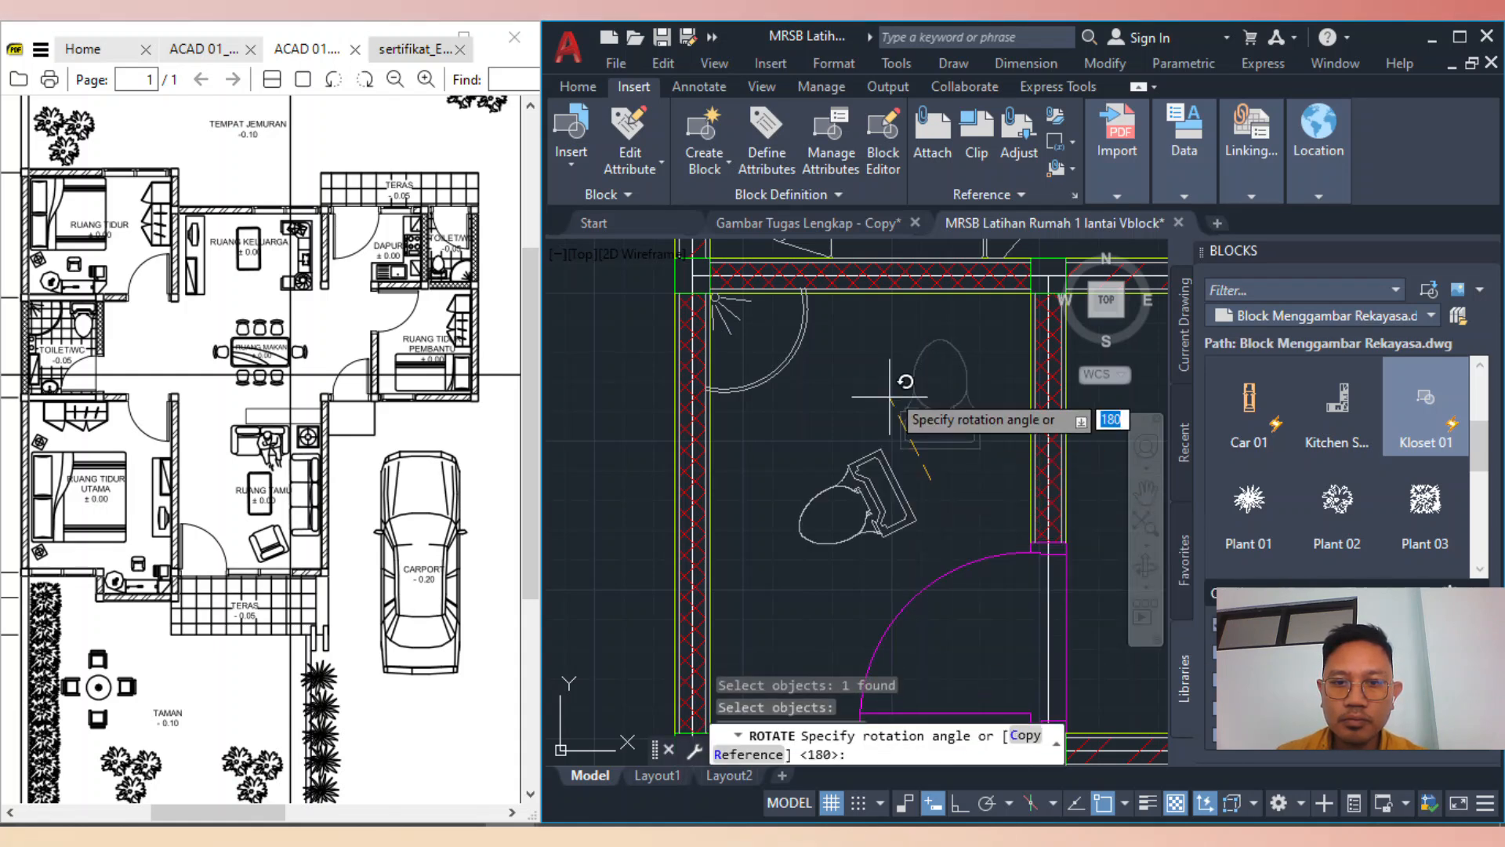
{"action": "key", "text": "F8"}
{"action": "left_click", "coordinate": [882, 392]}
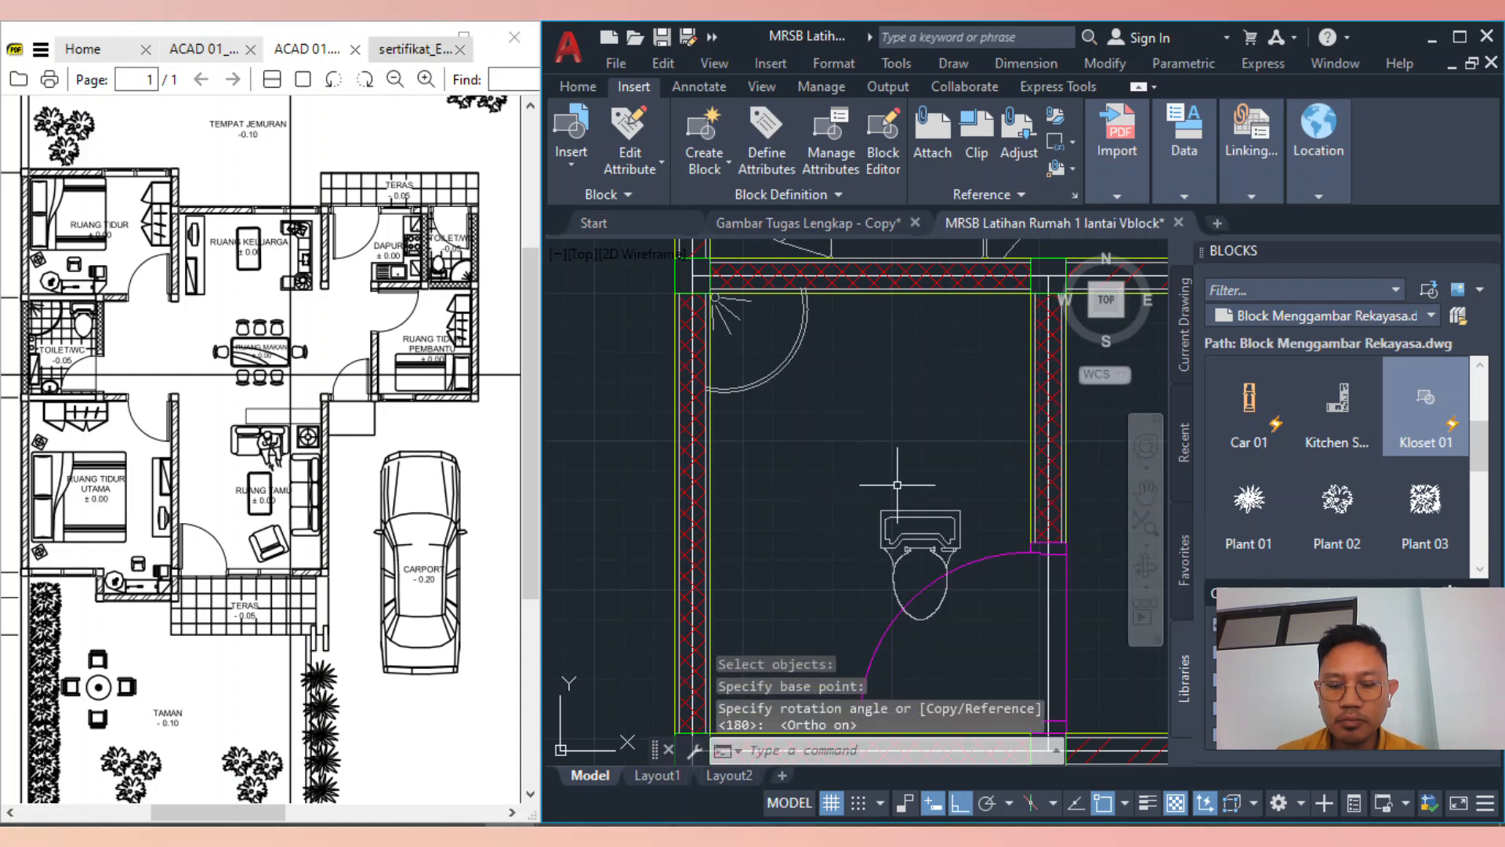
Move the Kloset 01 block by its tank's back edge against the left toilet's upper wall, near the right corner, with Ortho off
{"action": "type", "text": "m"}
{"action": "key", "text": "Return"}
{"action": "scroll", "coordinate": [941, 522], "scroll_direction": "up", "scroll_amount": 2}
{"action": "left_click", "coordinate": [918, 517]}
{"action": "key", "text": "Return"}
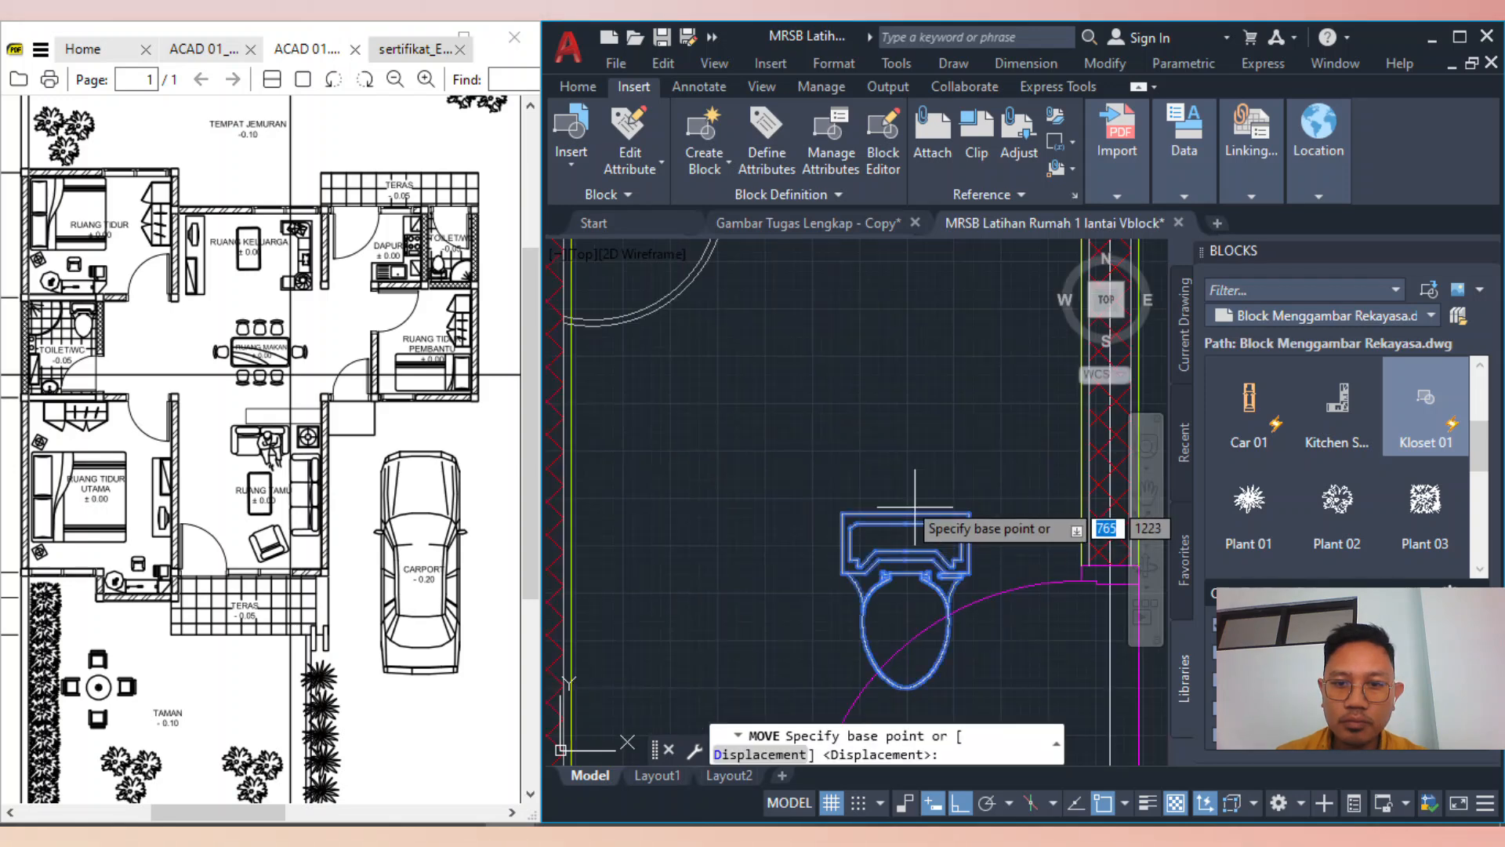
{"action": "left_click", "coordinate": [910, 511]}
{"action": "scroll", "coordinate": [910, 510], "scroll_direction": "down", "scroll_amount": 2}
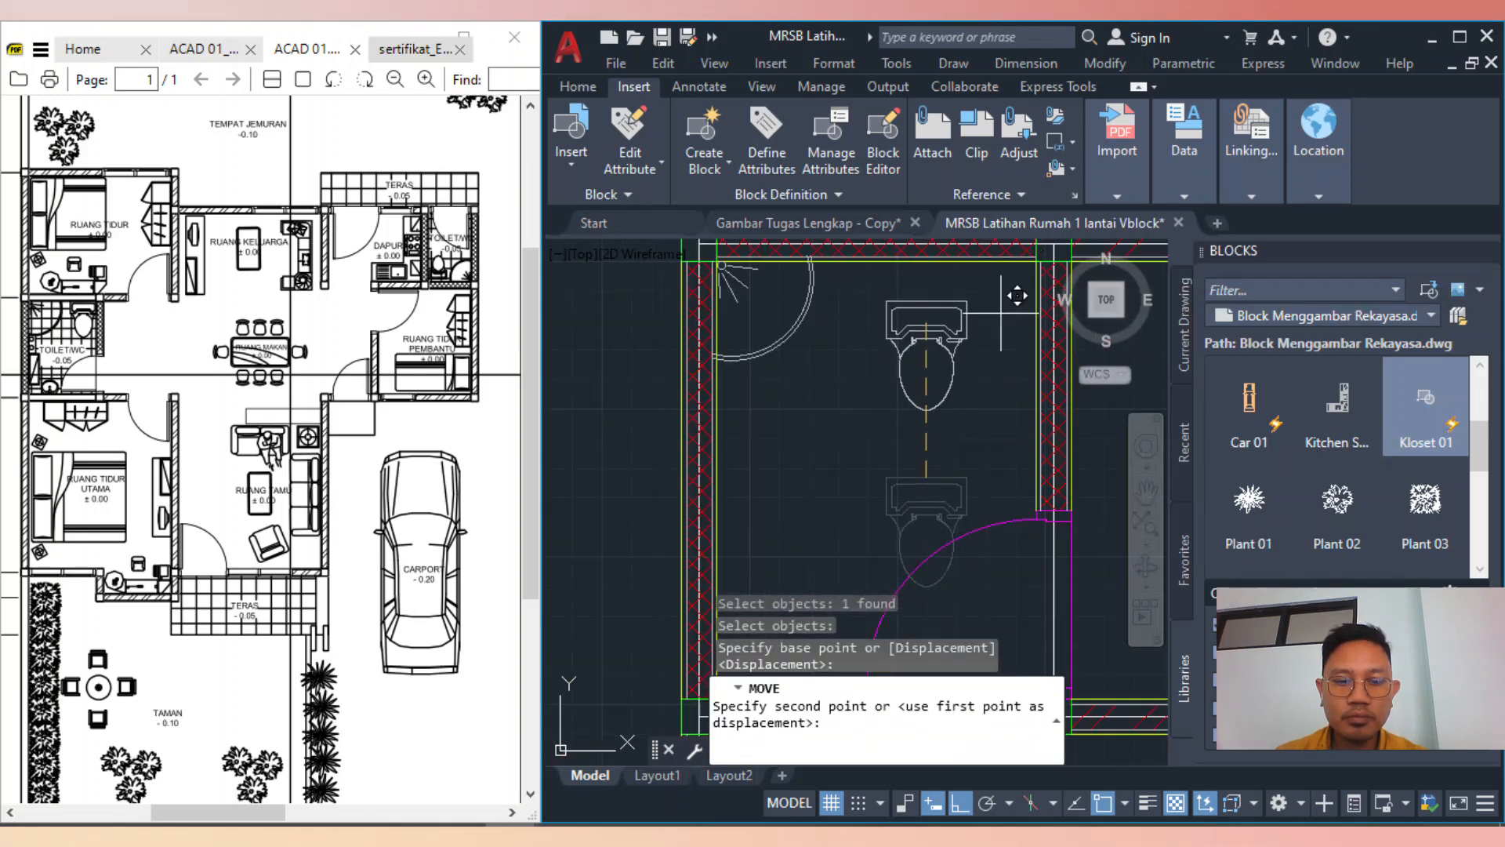
{"action": "key", "text": "F8"}
{"action": "scroll", "coordinate": [996, 302], "scroll_direction": "up", "scroll_amount": 3}
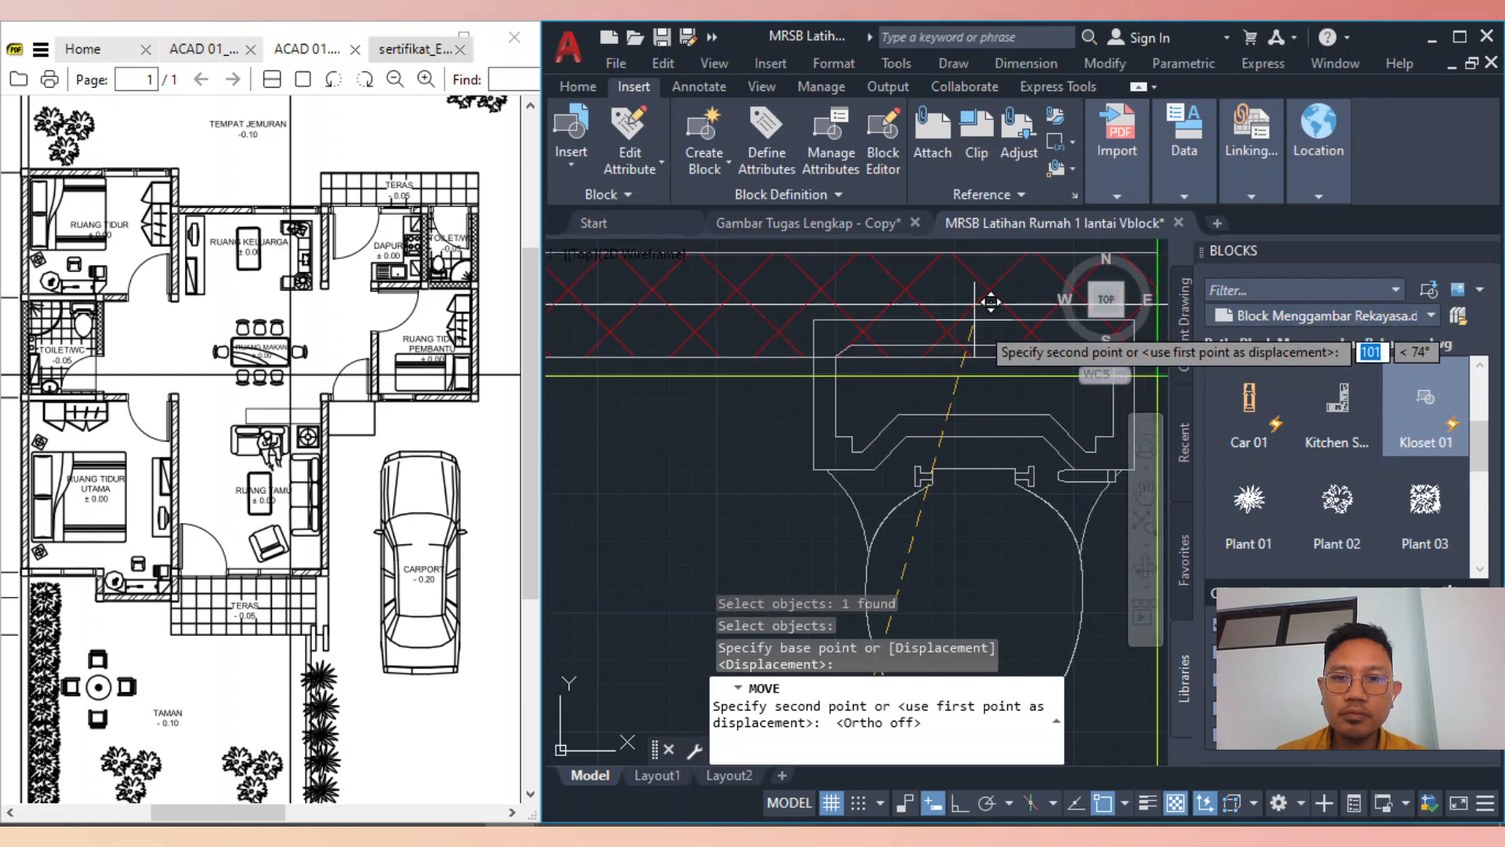
{"action": "left_click", "coordinate": [959, 377]}
{"action": "scroll", "coordinate": [959, 377], "scroll_direction": "down", "scroll_amount": 3}
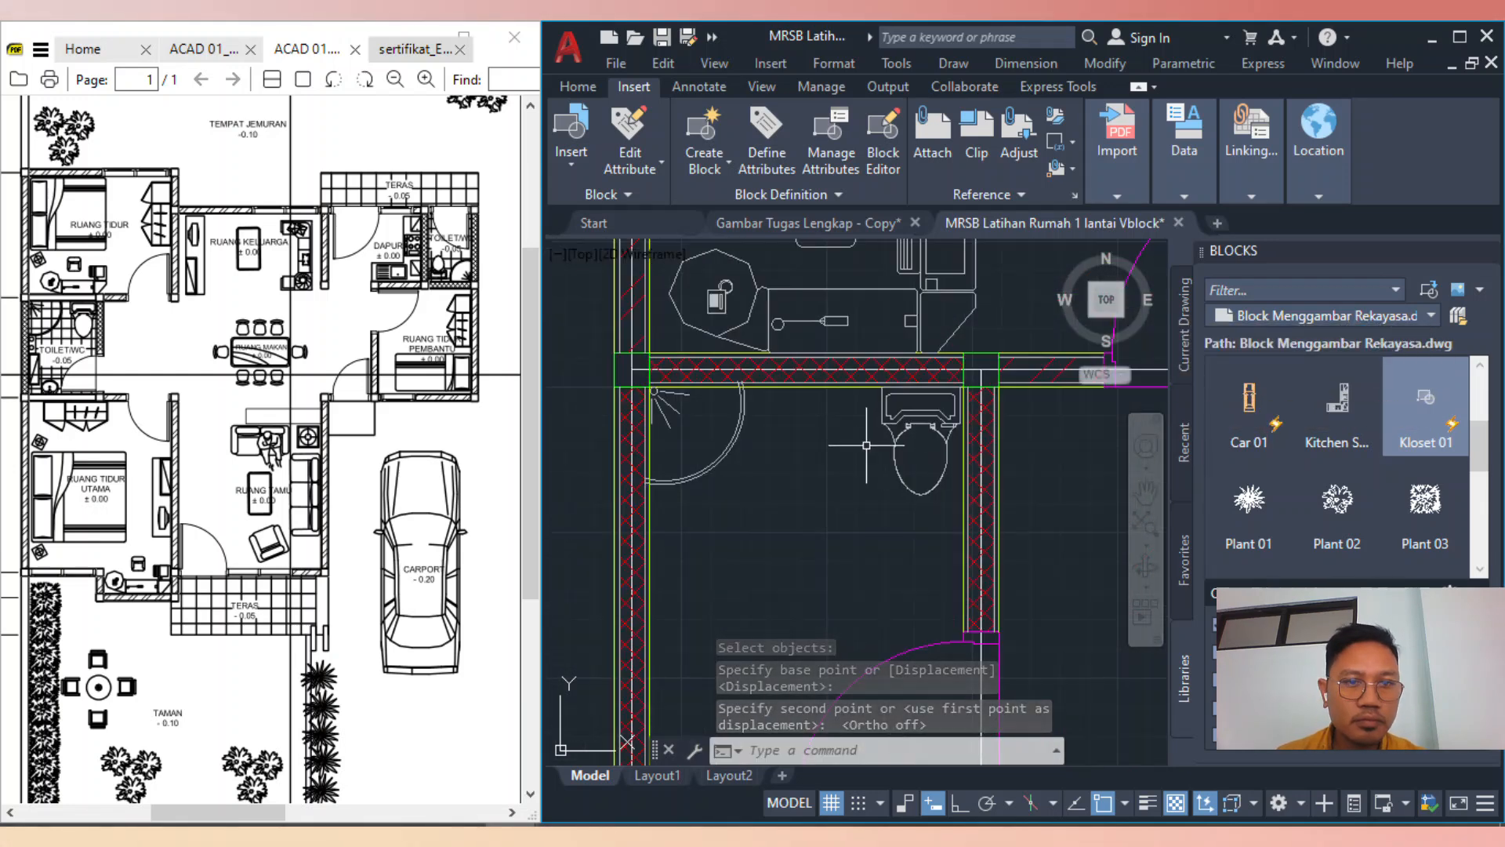
Insert the Table 03 block along the left wall of the left toilet, at its lower left corner
{"action": "scroll", "coordinate": [853, 444], "scroll_direction": "down", "scroll_amount": 2}
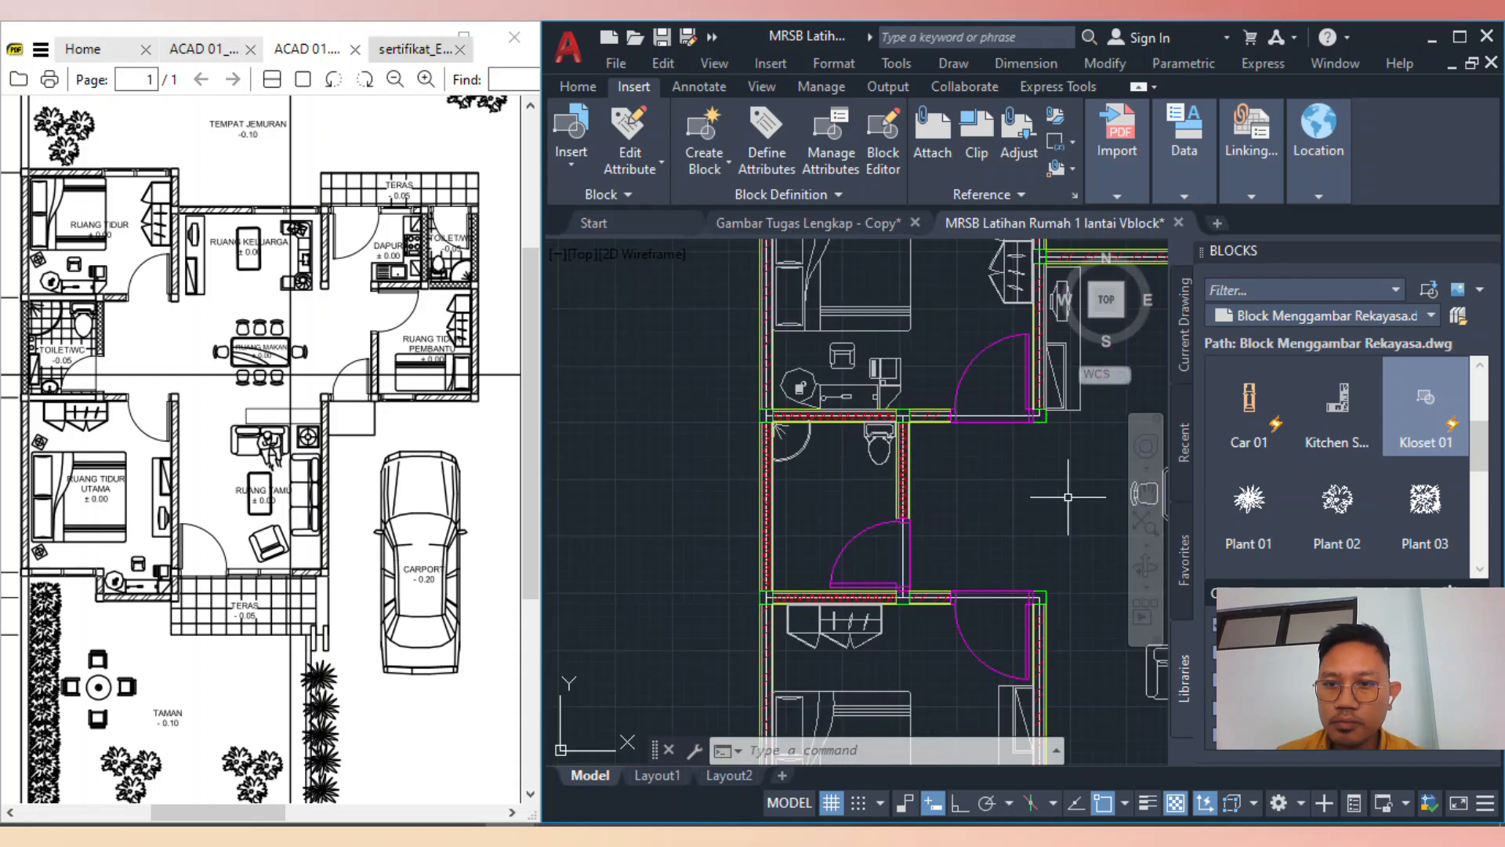
{"action": "scroll", "coordinate": [1365, 469], "scroll_direction": "down", "scroll_amount": 1}
{"action": "scroll", "coordinate": [1474, 486], "scroll_direction": "down", "scroll_amount": 1}
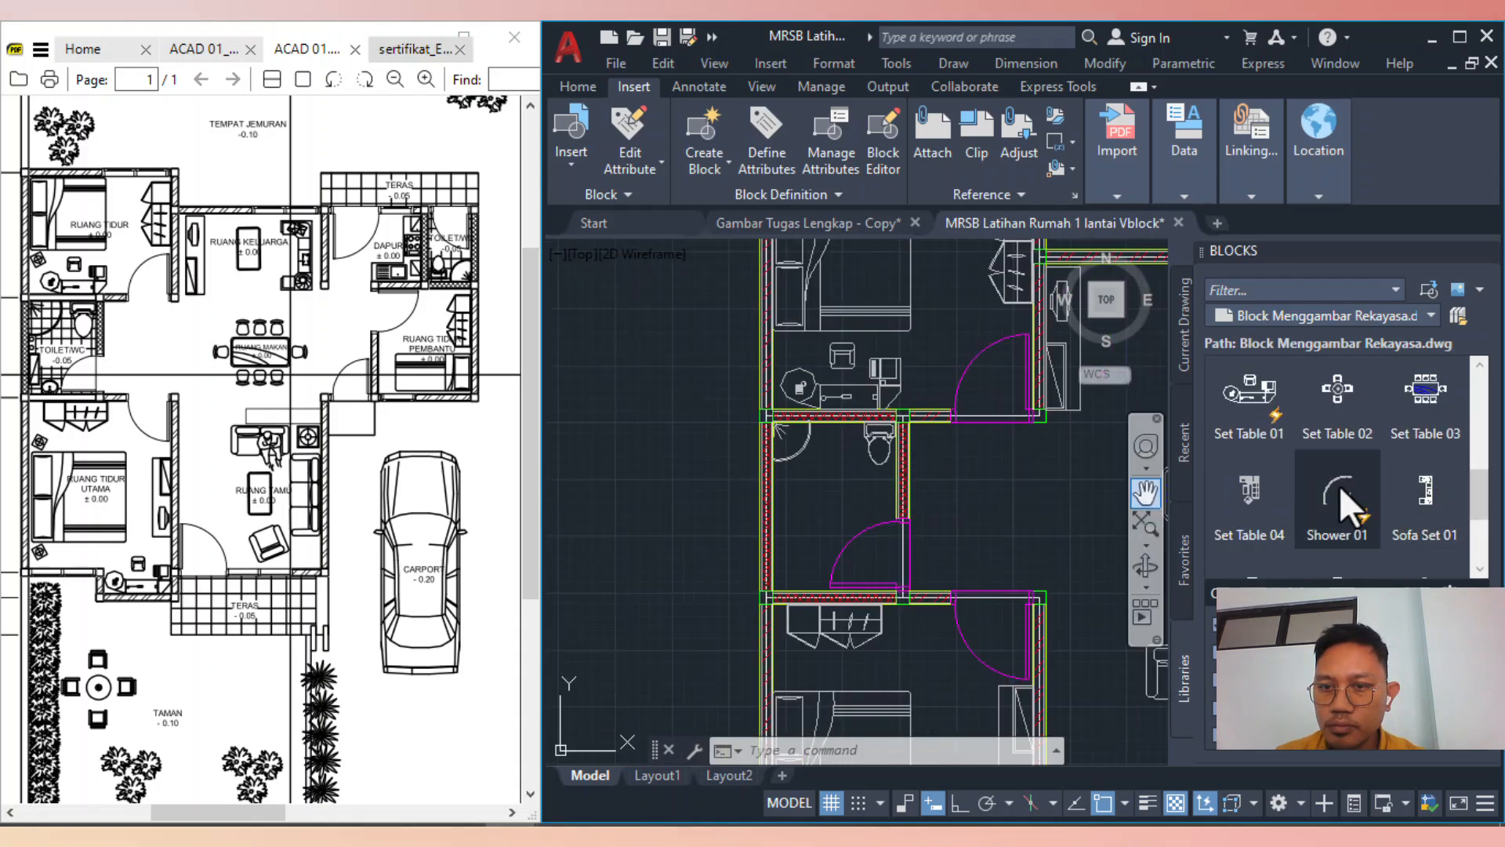
{"action": "scroll", "coordinate": [1471, 494], "scroll_direction": "up", "scroll_amount": 1}
{"action": "left_click_drag", "start_coordinate": [1484, 481], "coordinate": [1484, 517]}
{"action": "left_click", "coordinate": [1339, 508]}
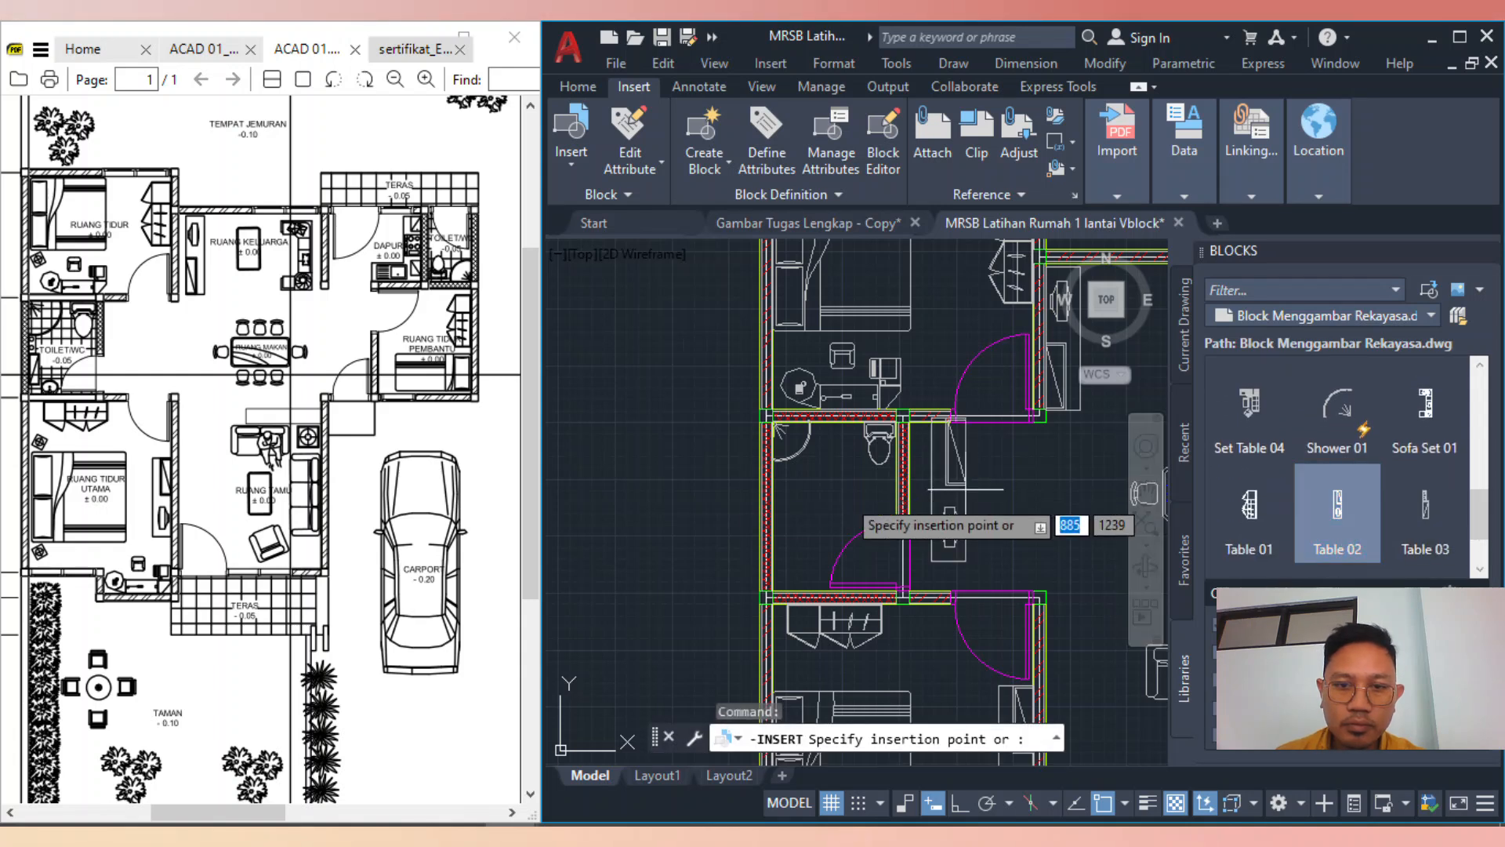
{"action": "left_click", "coordinate": [1426, 514]}
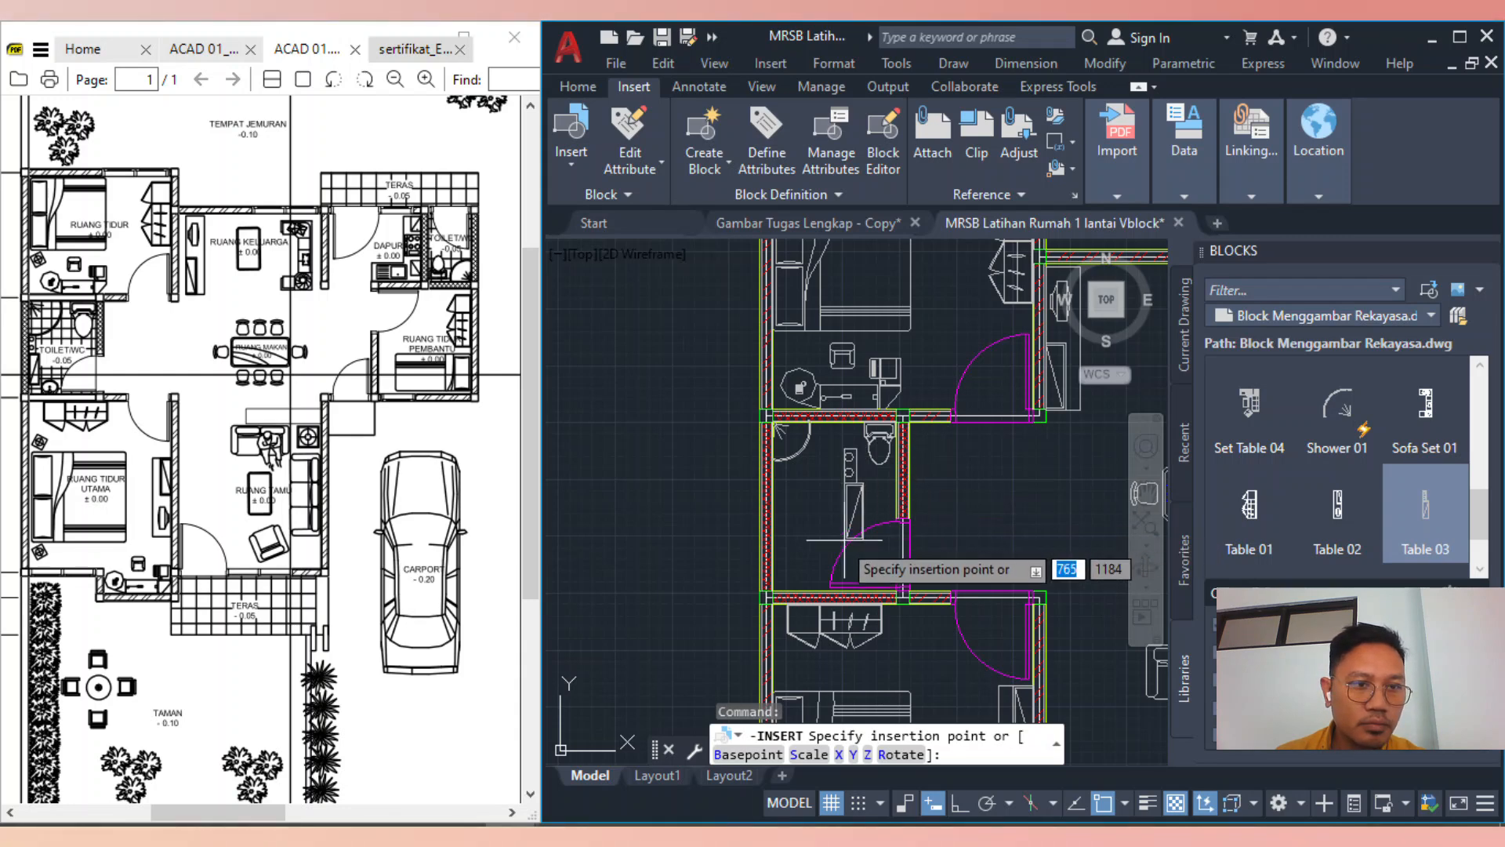
{"action": "scroll", "coordinate": [788, 594], "scroll_direction": "up", "scroll_amount": 5}
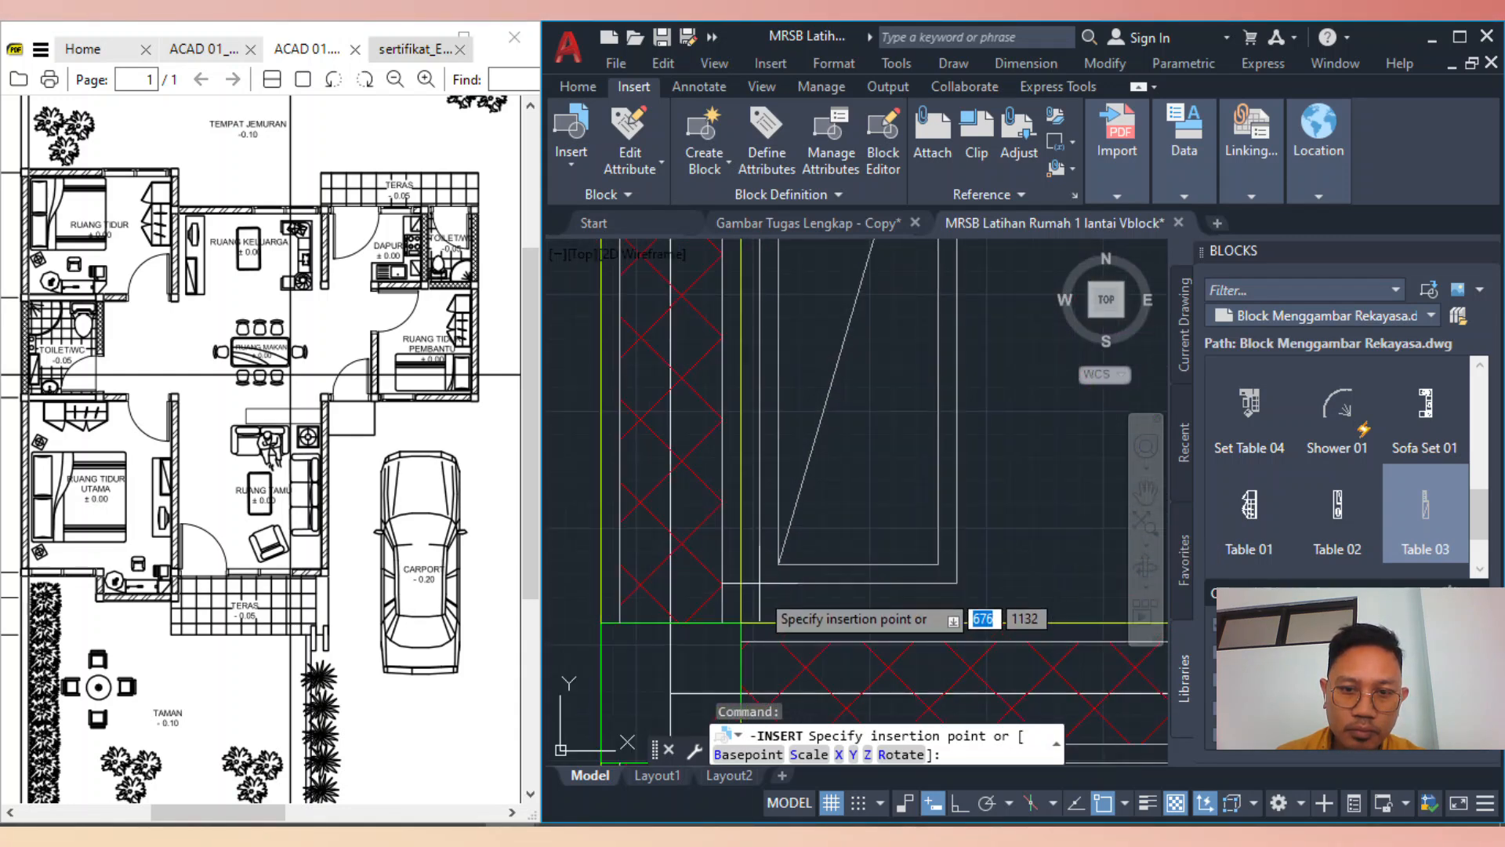
{"action": "left_click", "coordinate": [740, 617]}
{"action": "scroll", "coordinate": [745, 603], "scroll_direction": "down", "scroll_amount": 2}
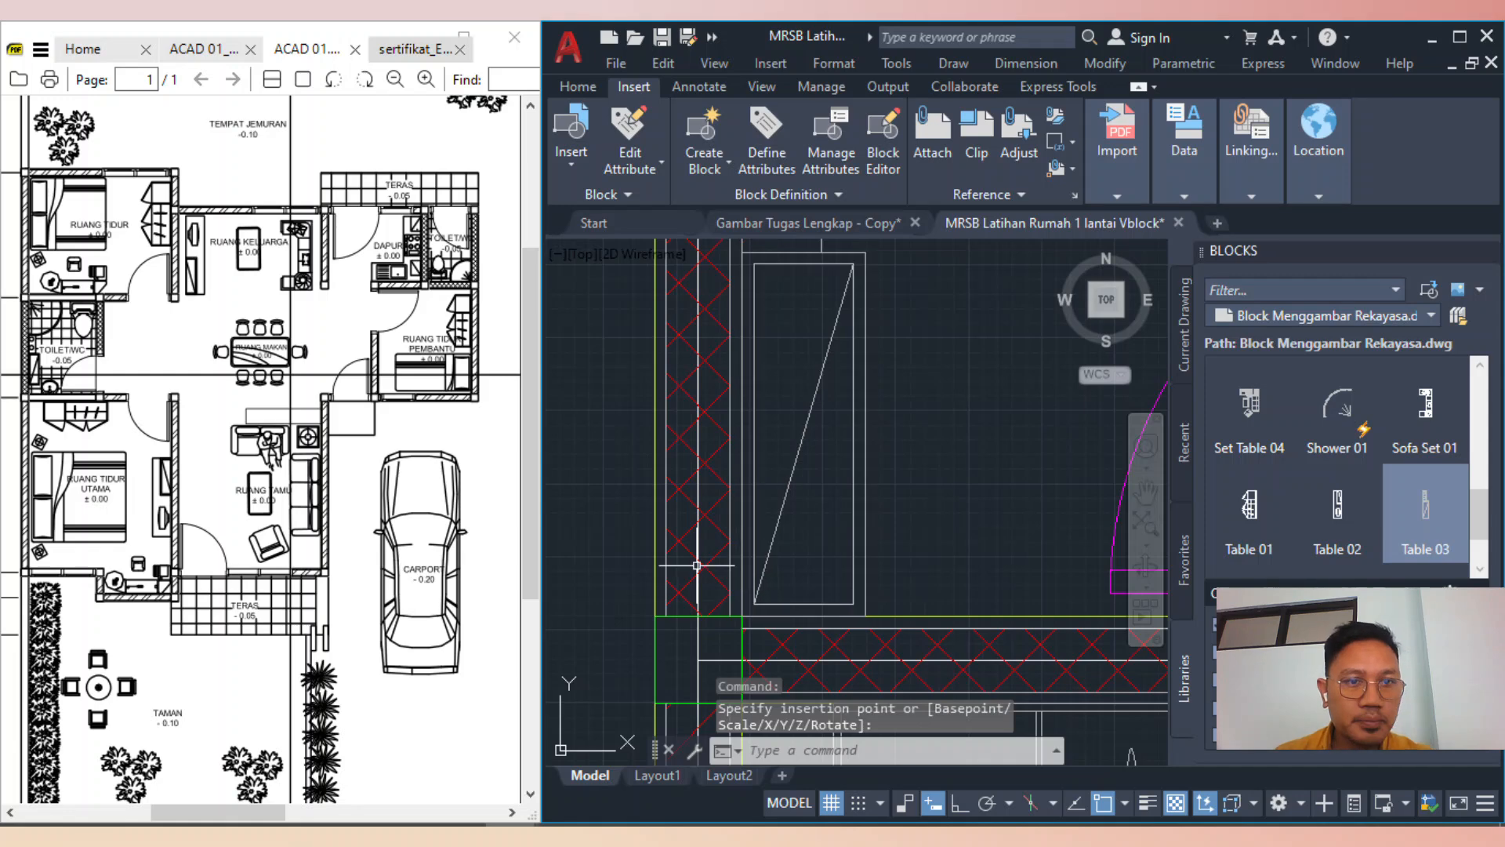
{"action": "scroll", "coordinate": [784, 431], "scroll_direction": "down", "scroll_amount": 4}
{"action": "key", "text": "Escape"}
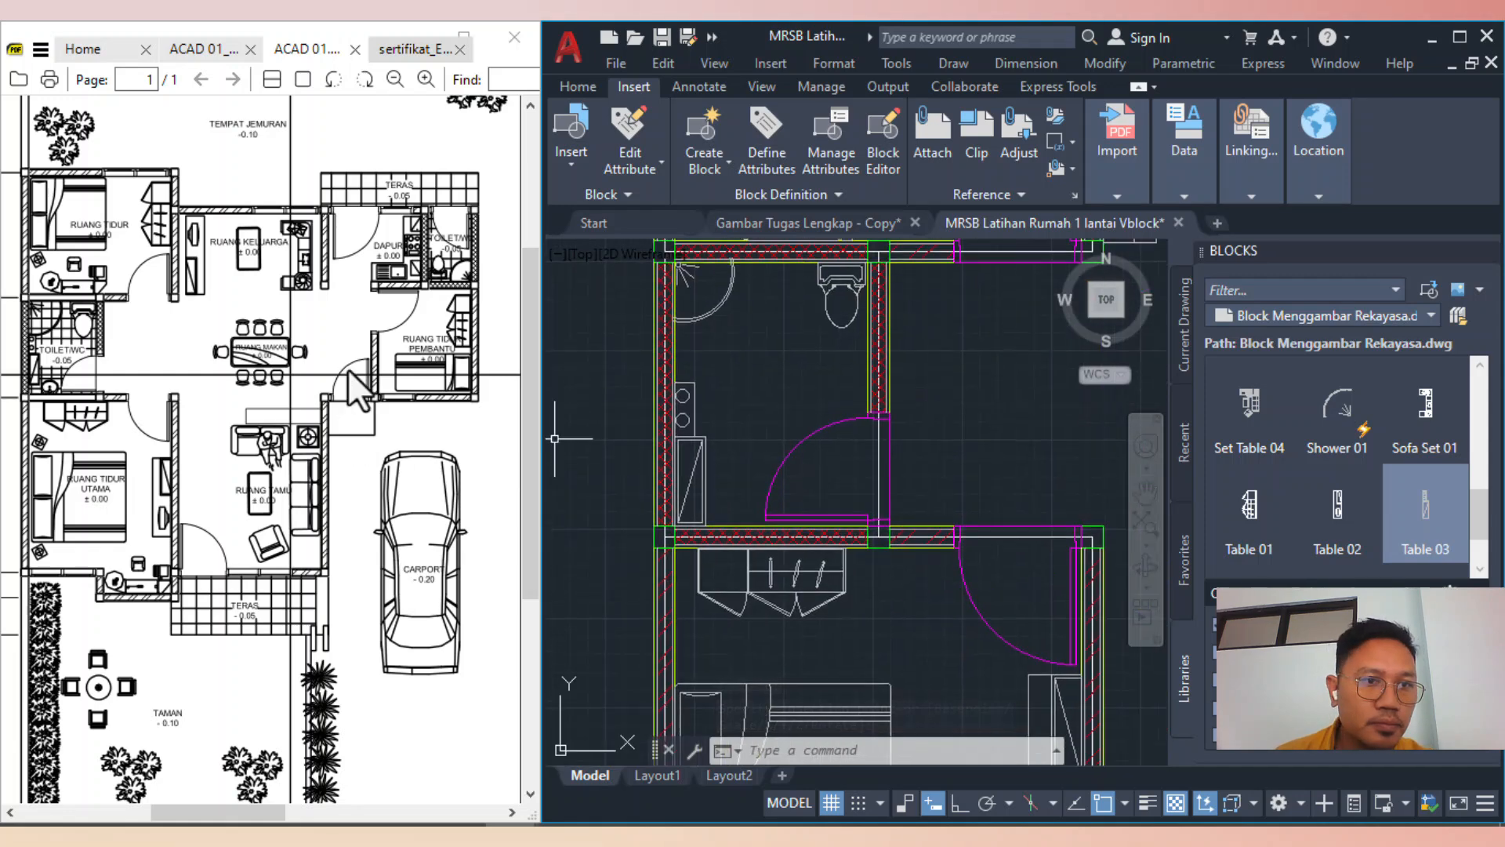
Insert the Wastafel 01 block on the left toilet's lower wall, between the Table 03 block and the door swing
{"action": "middle_click_drag", "start_coordinate": [671, 379], "coordinate": [661, 594]}
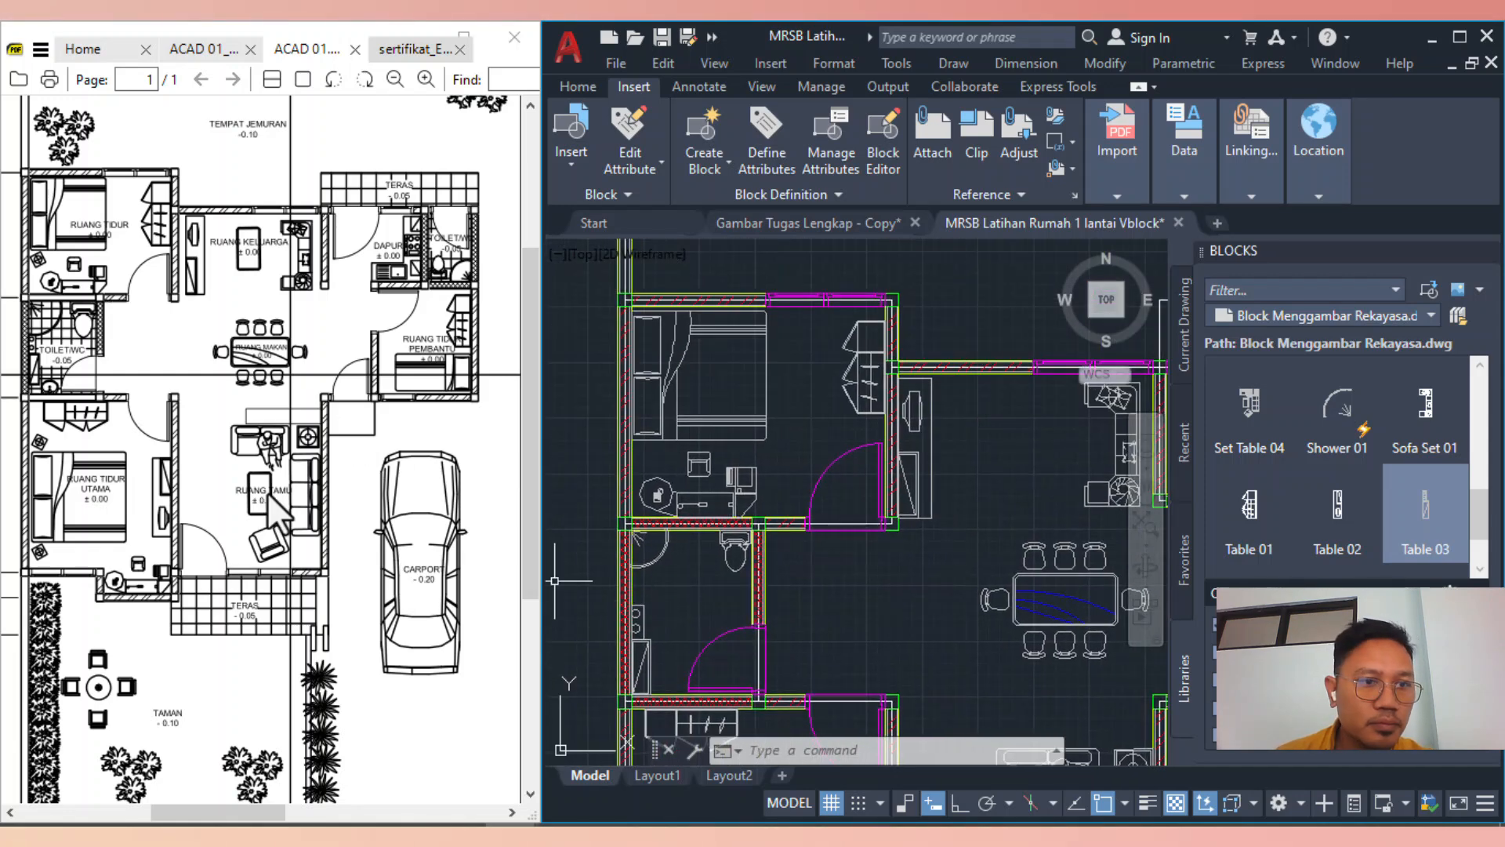
{"action": "scroll", "coordinate": [1361, 514], "scroll_direction": "down", "scroll_amount": 2}
{"action": "left_click", "coordinate": [1255, 517]}
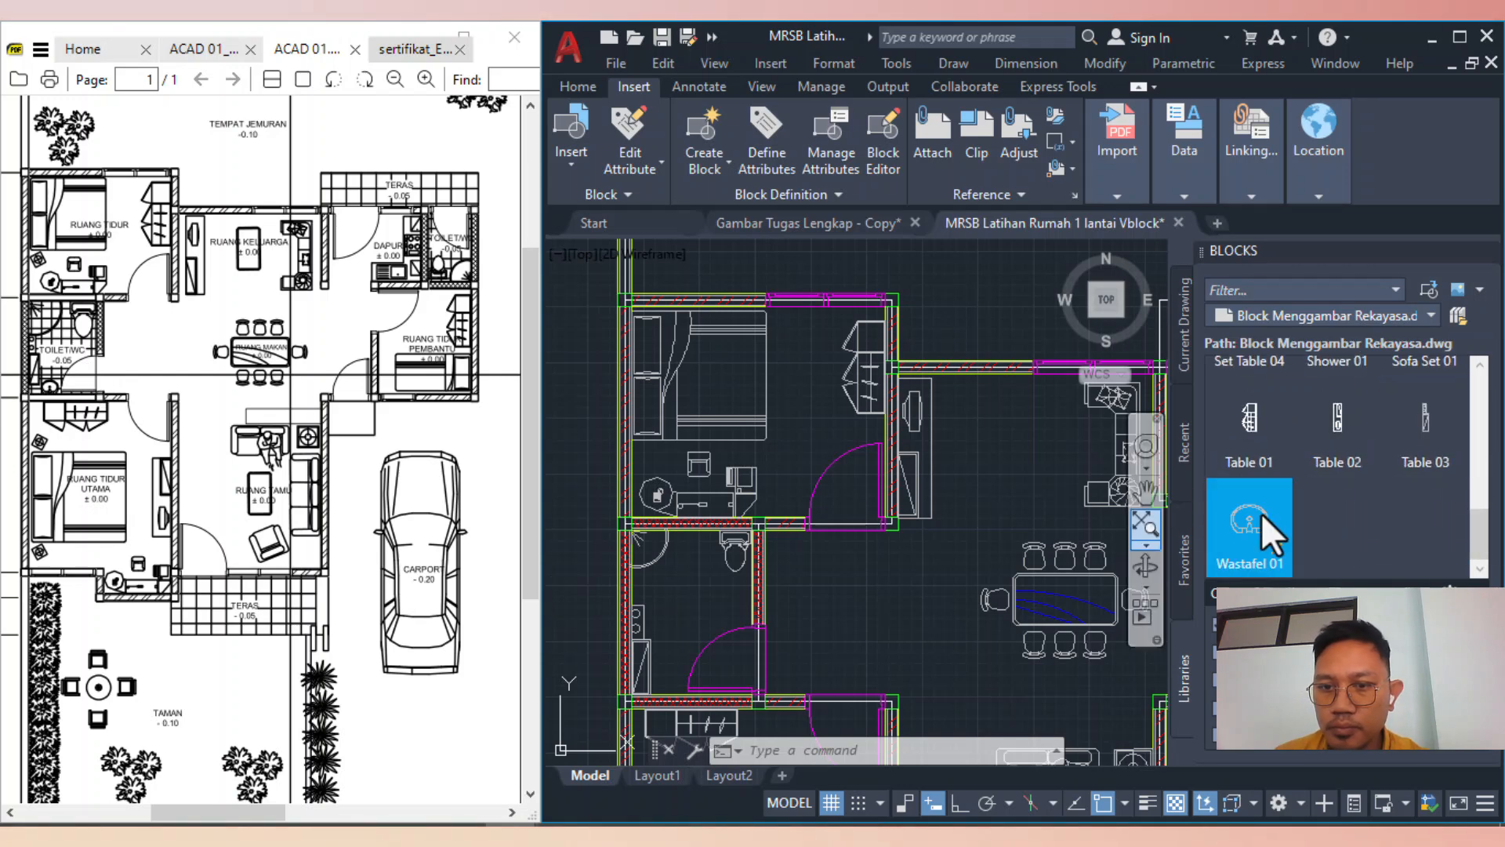
{"action": "scroll", "coordinate": [625, 700], "scroll_direction": "up", "scroll_amount": 4}
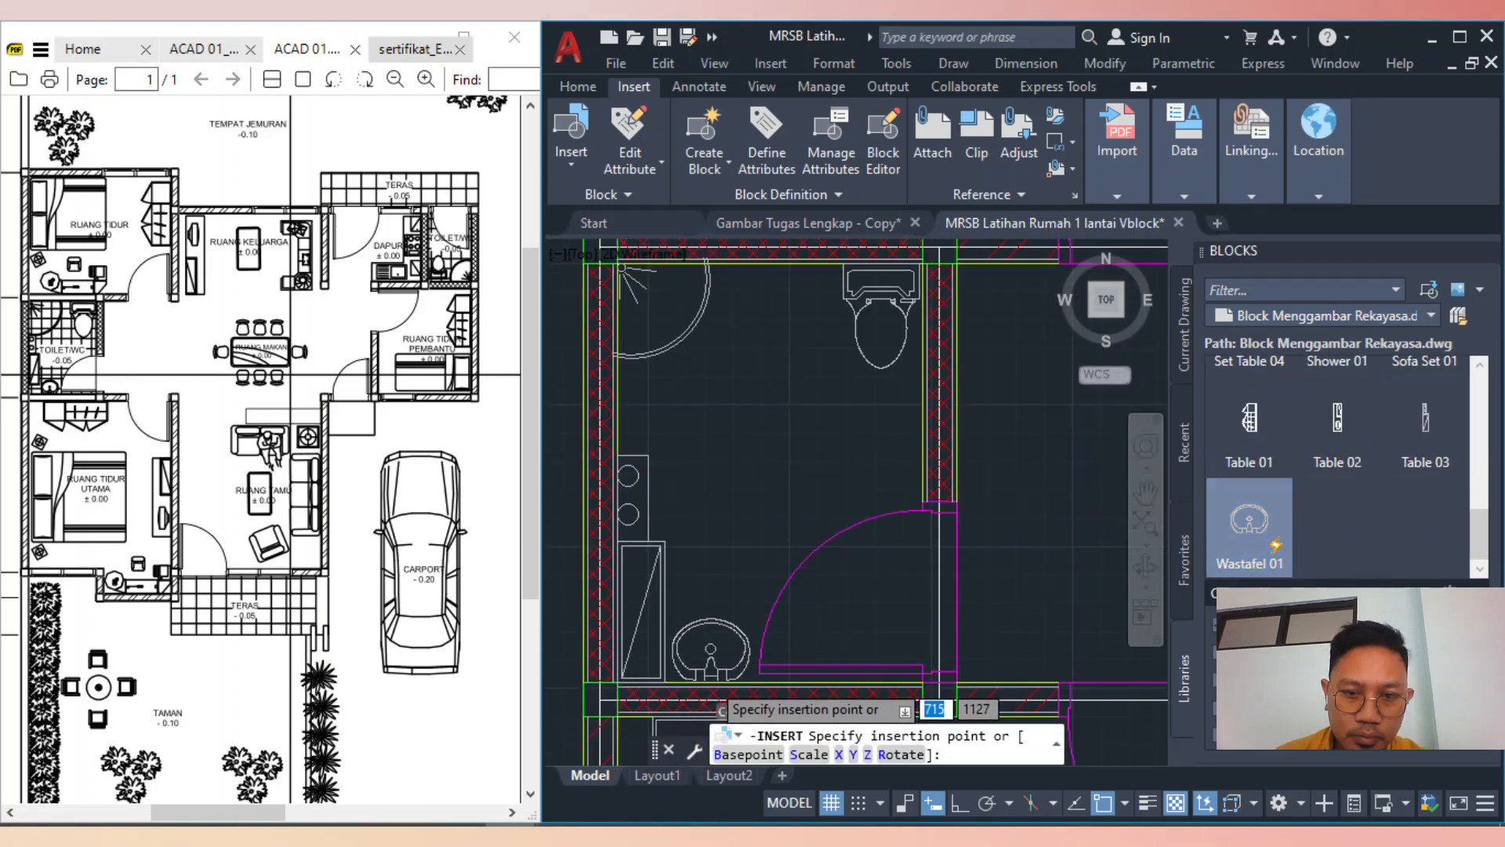
{"action": "scroll", "coordinate": [705, 686], "scroll_direction": "up", "scroll_amount": 3}
{"action": "left_click", "coordinate": [711, 685]}
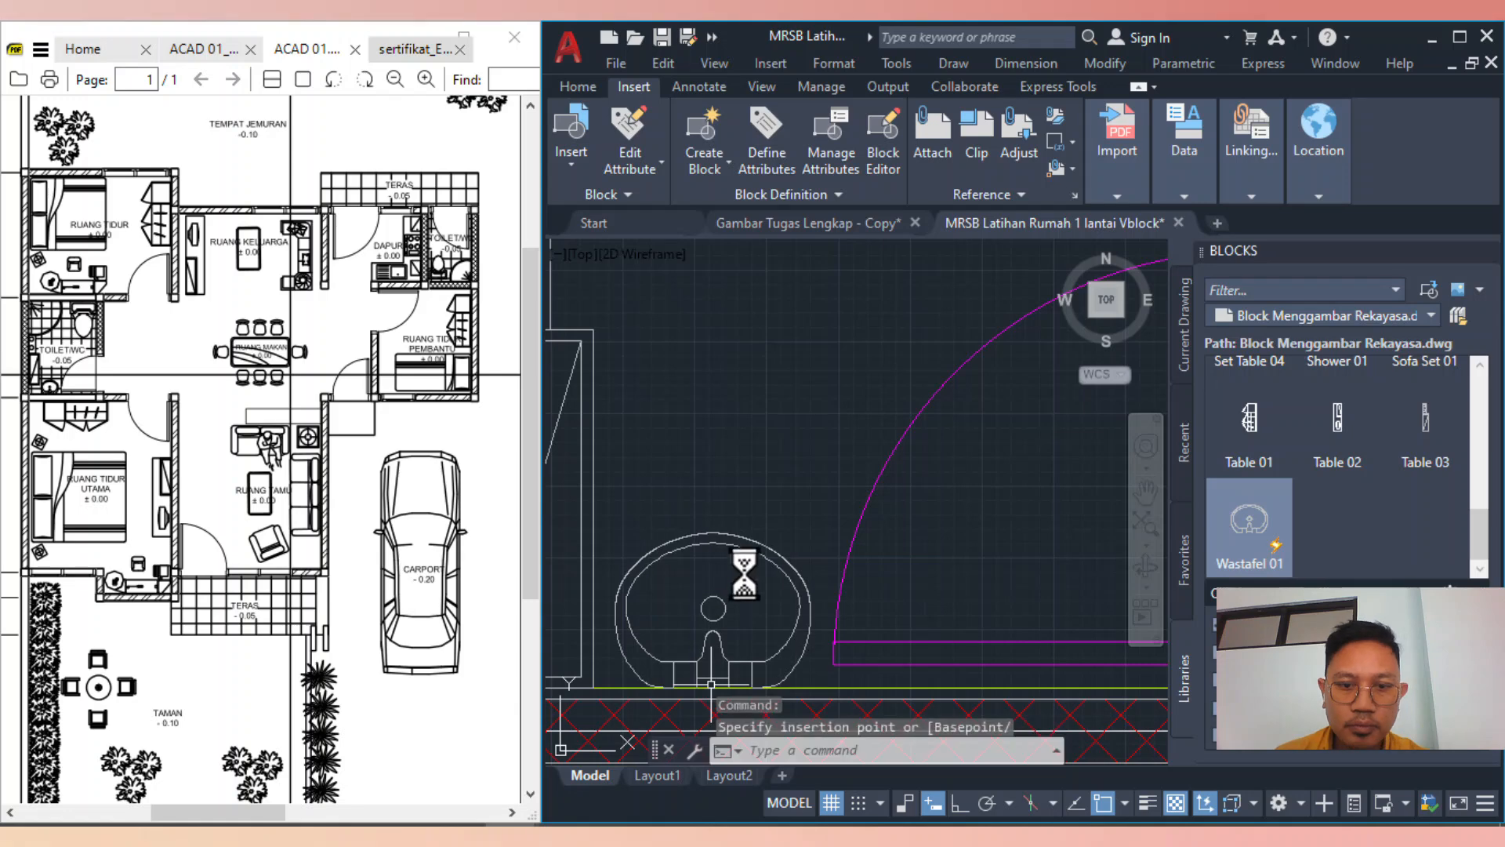
{"action": "scroll", "coordinate": [695, 458], "scroll_direction": "down", "scroll_amount": 5}
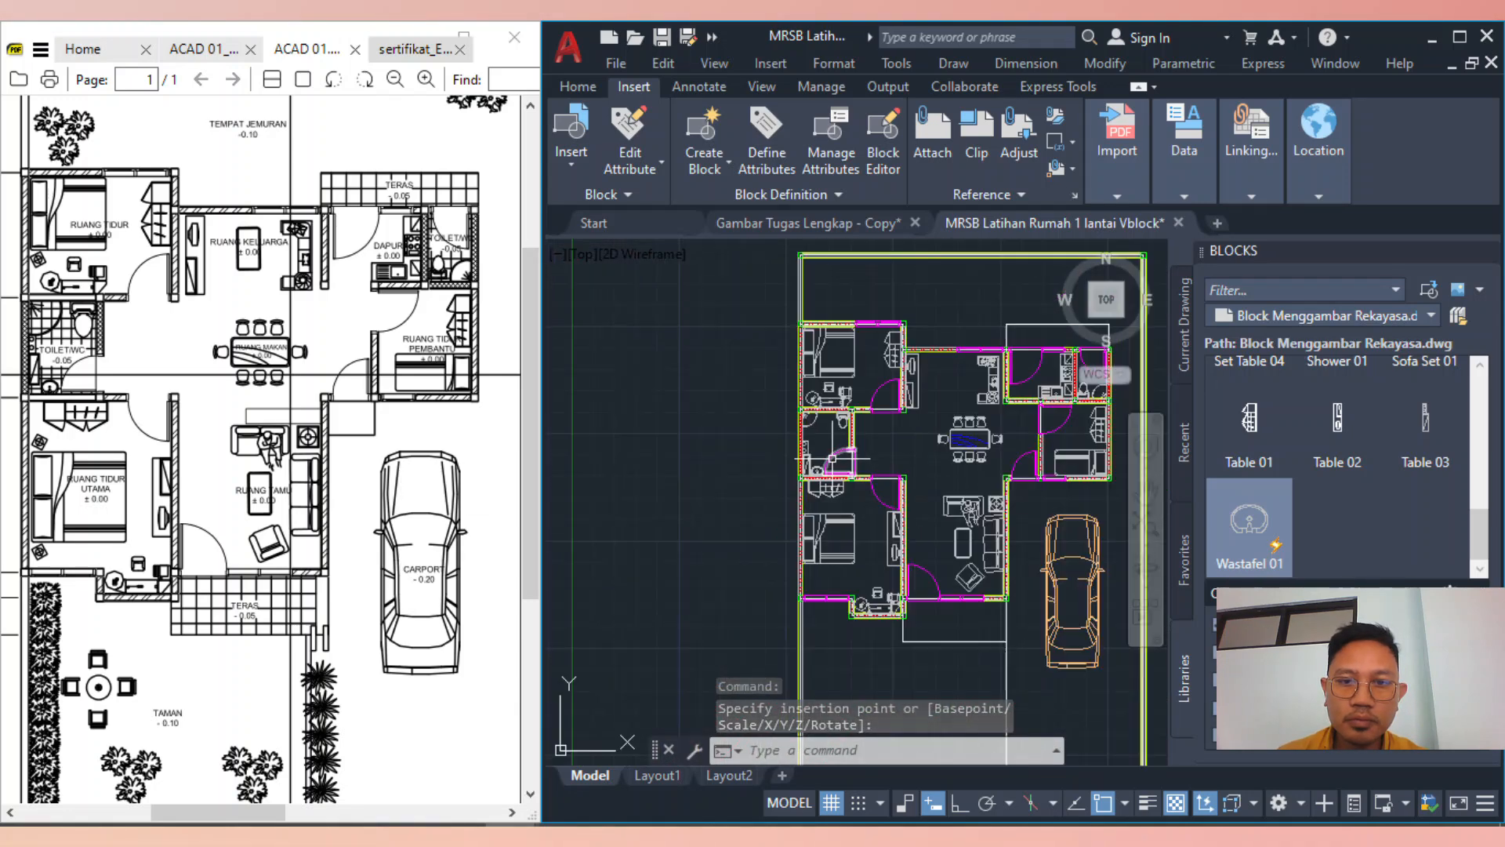
{"action": "scroll", "coordinate": [695, 459], "scroll_direction": "up", "scroll_amount": 1}
{"action": "middle_click_drag", "start_coordinate": [1017, 478], "coordinate": [863, 493]}
{"action": "scroll", "coordinate": [853, 599], "scroll_direction": "up", "scroll_amount": 2}
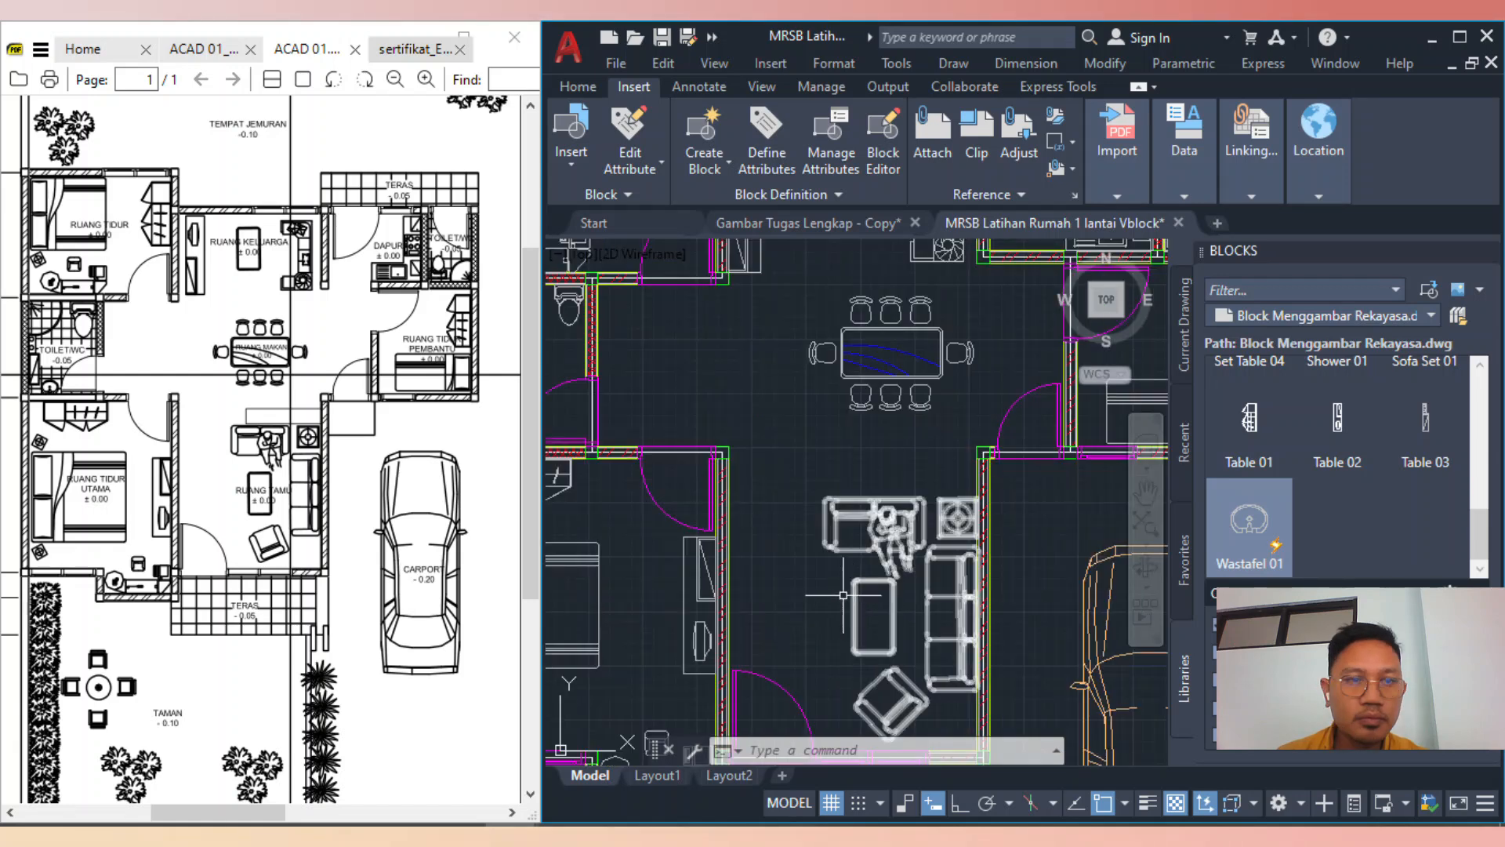
{"action": "mouse_move", "coordinate": [939, 474]}
{"action": "middle_mouse_down"}
{"action": "mouse_move", "coordinate": [838, 548]}
{"action": "mouse_move", "coordinate": [768, 673]}
{"action": "middle_mouse_up"}
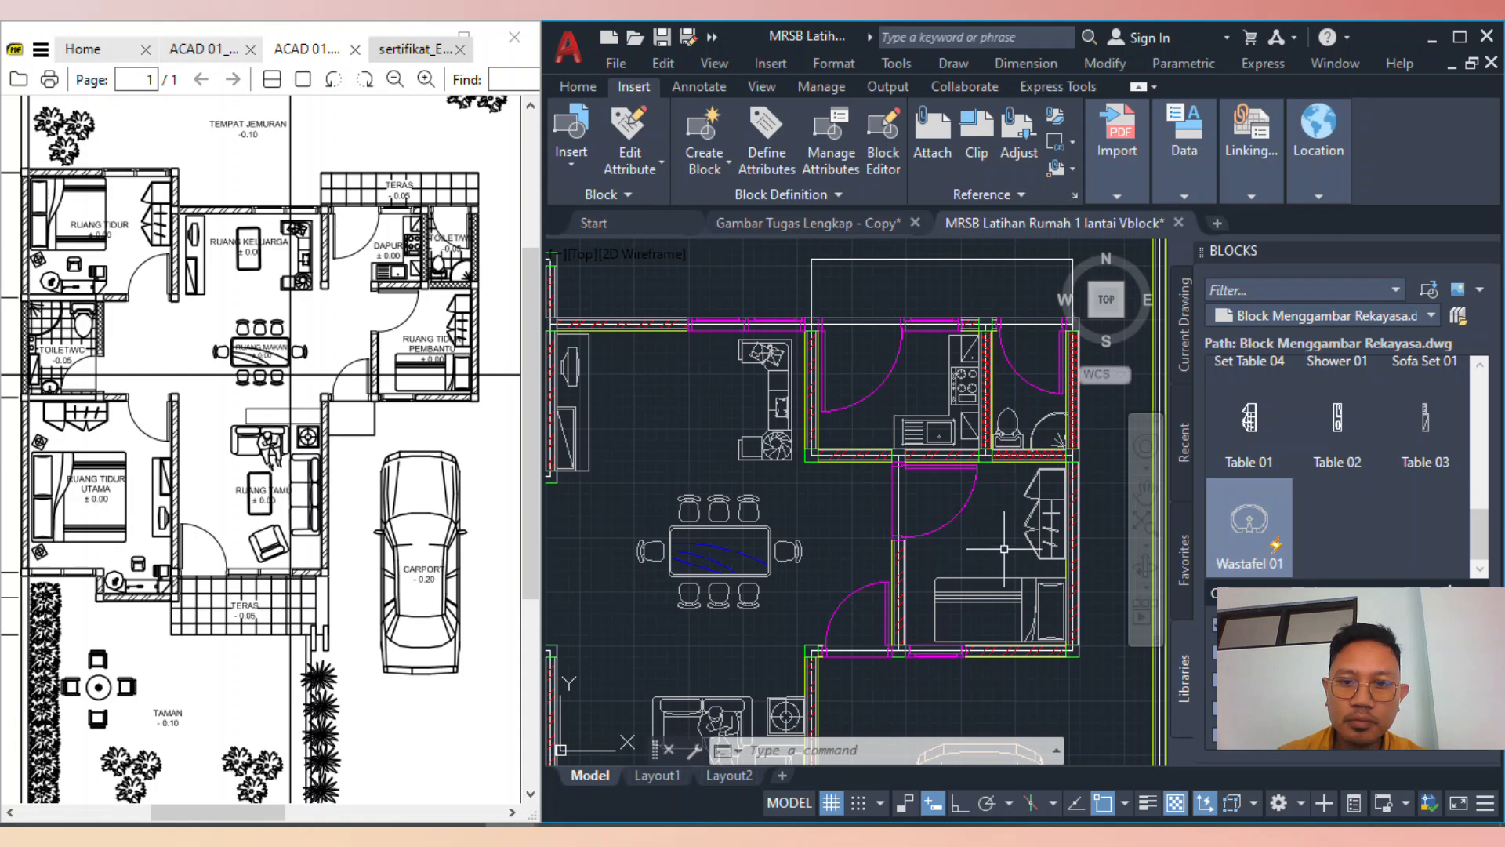
{"action": "mouse_move", "coordinate": [766, 614]}
{"action": "middle_mouse_down"}
{"action": "mouse_move", "coordinate": [772, 488]}
{"action": "mouse_move", "coordinate": [946, 377]}
{"action": "middle_mouse_up"}
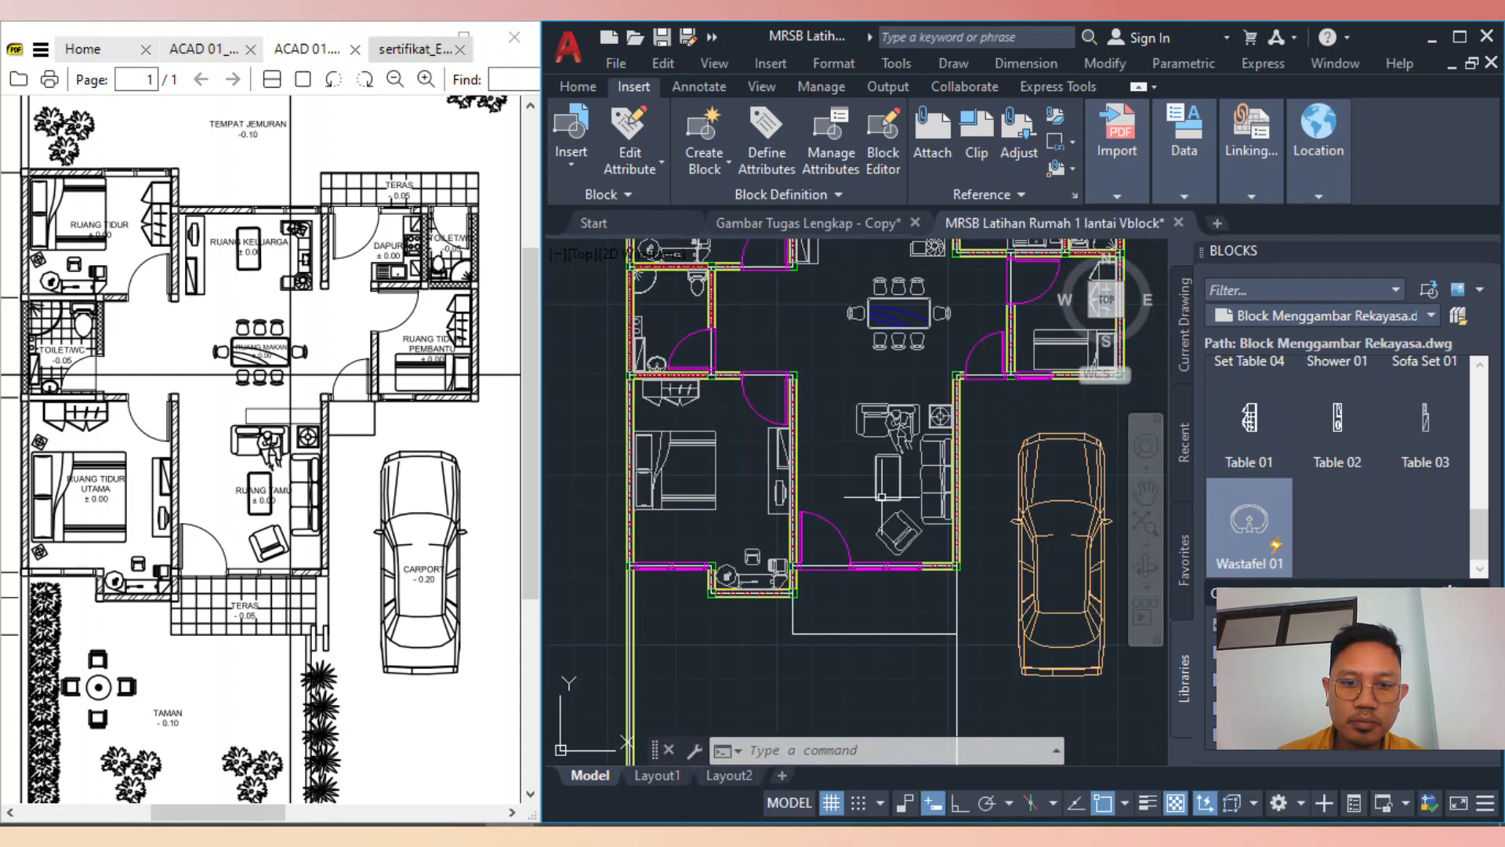
Insert the Plant 01 block at the lower end of the line between the garden and the carport
{"action": "scroll", "coordinate": [850, 584], "scroll_direction": "down", "scroll_amount": 2}
{"action": "left_click_drag", "start_coordinate": [1475, 523], "coordinate": [1500, 445]}
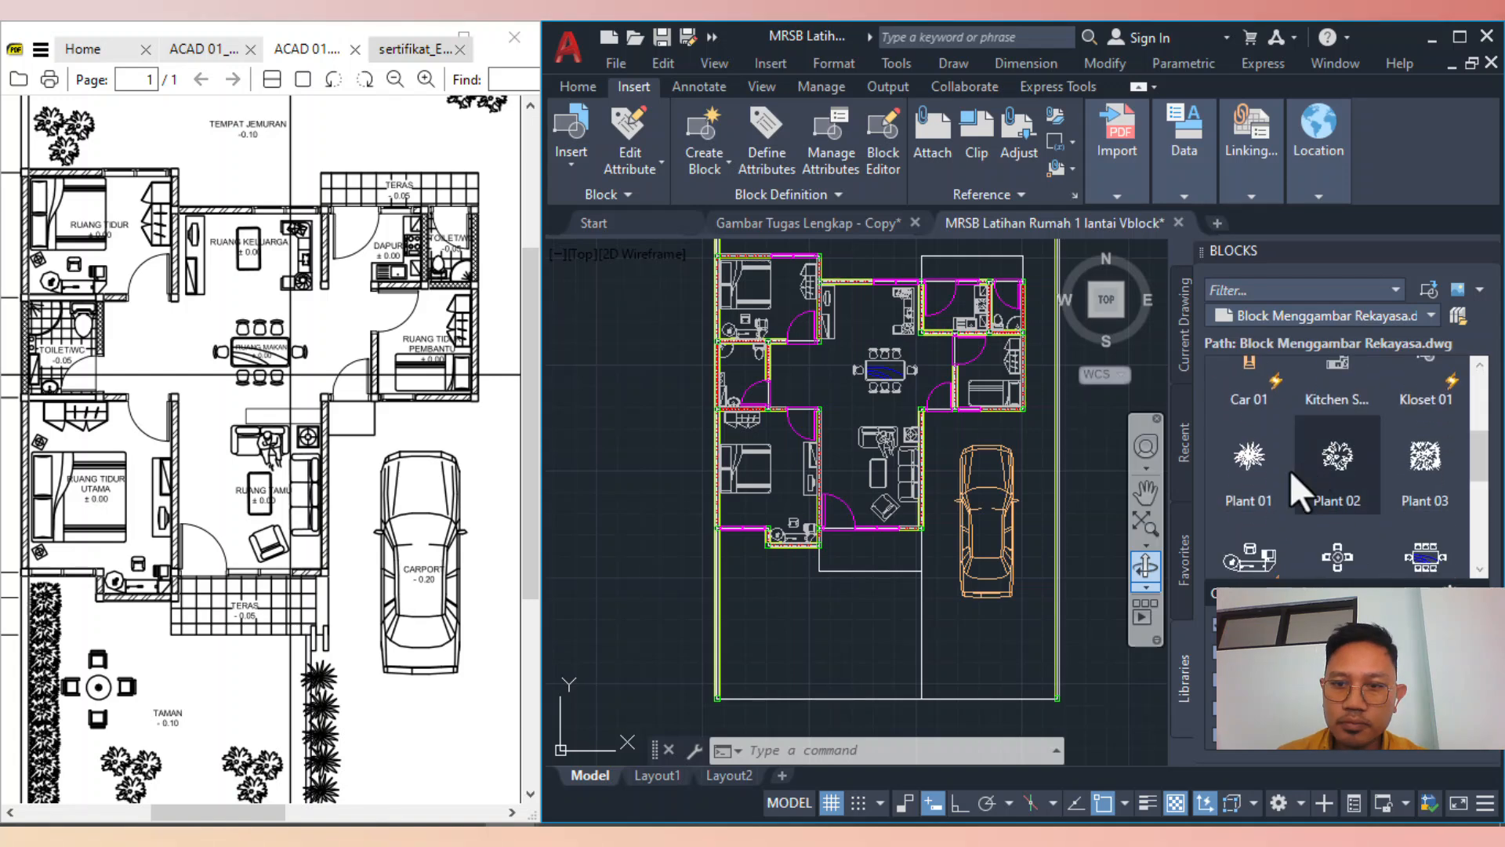
{"action": "scroll", "coordinate": [393, 588], "scroll_direction": "down", "scroll_amount": 3}
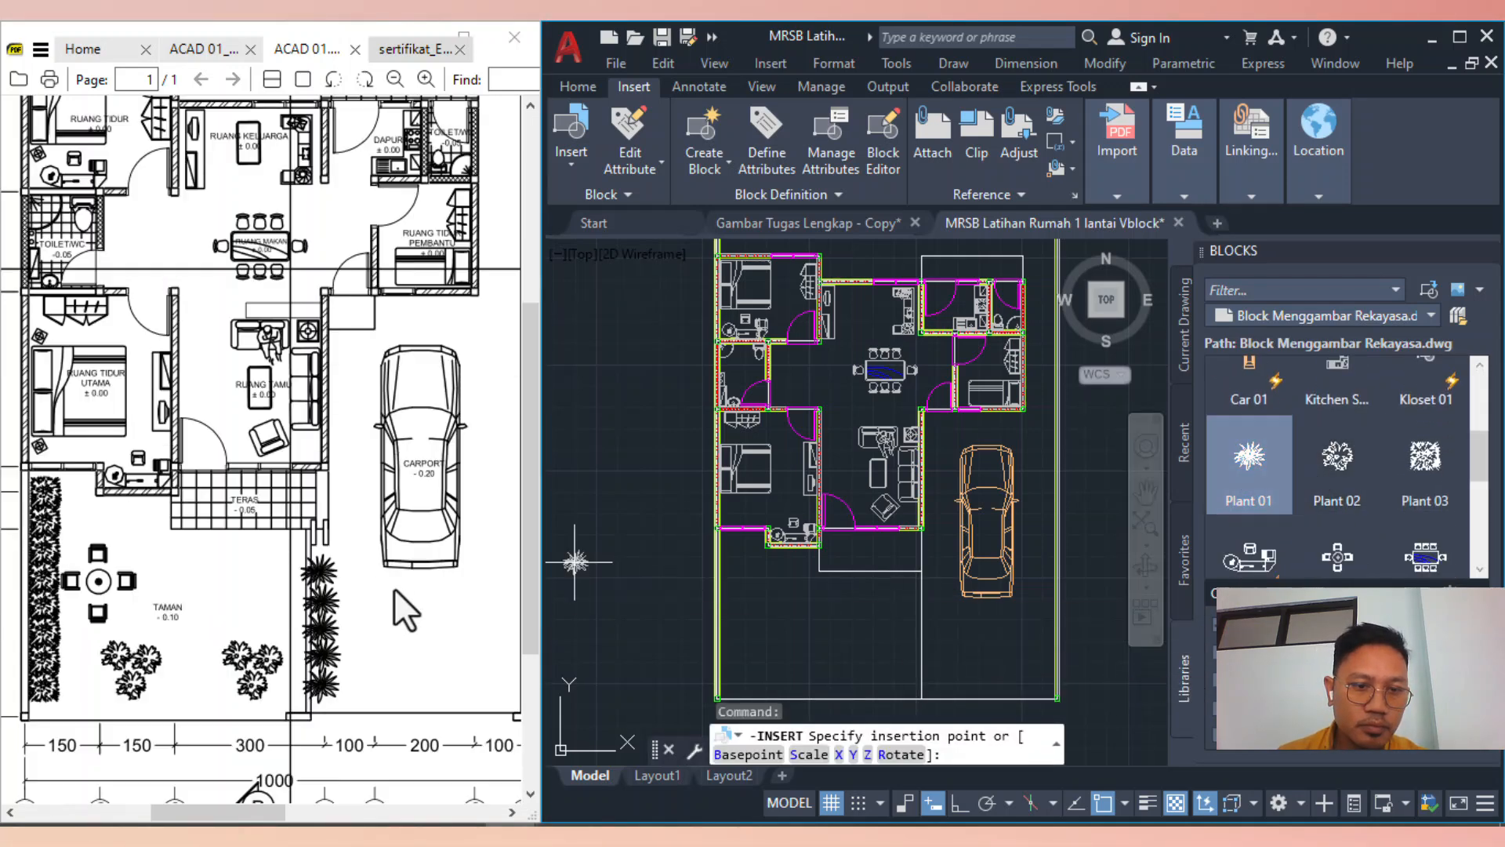
{"action": "scroll", "coordinate": [925, 663], "scroll_direction": "up", "scroll_amount": 5}
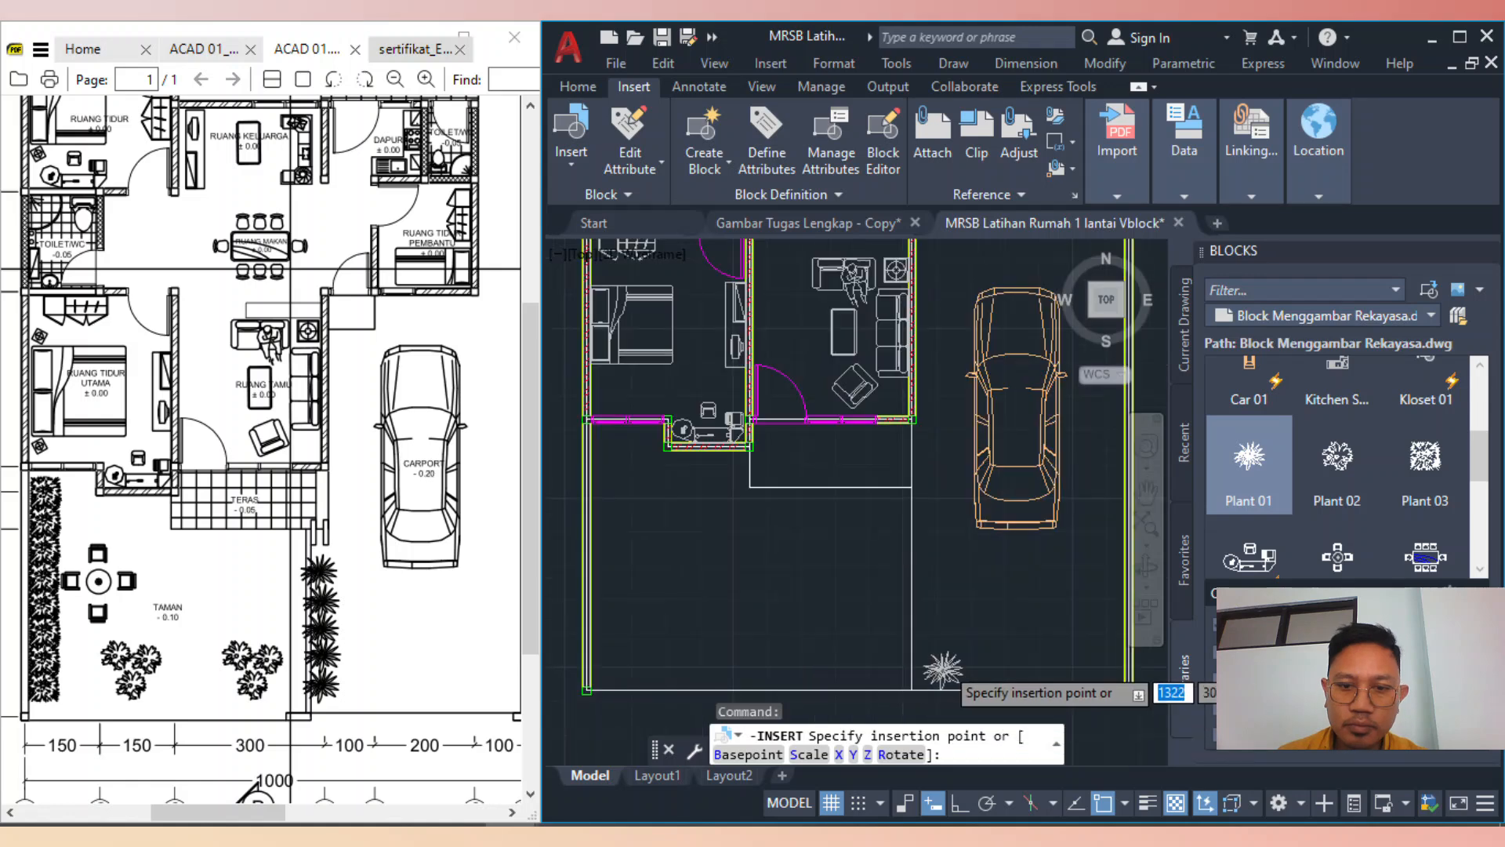
{"action": "left_click", "coordinate": [886, 649]}
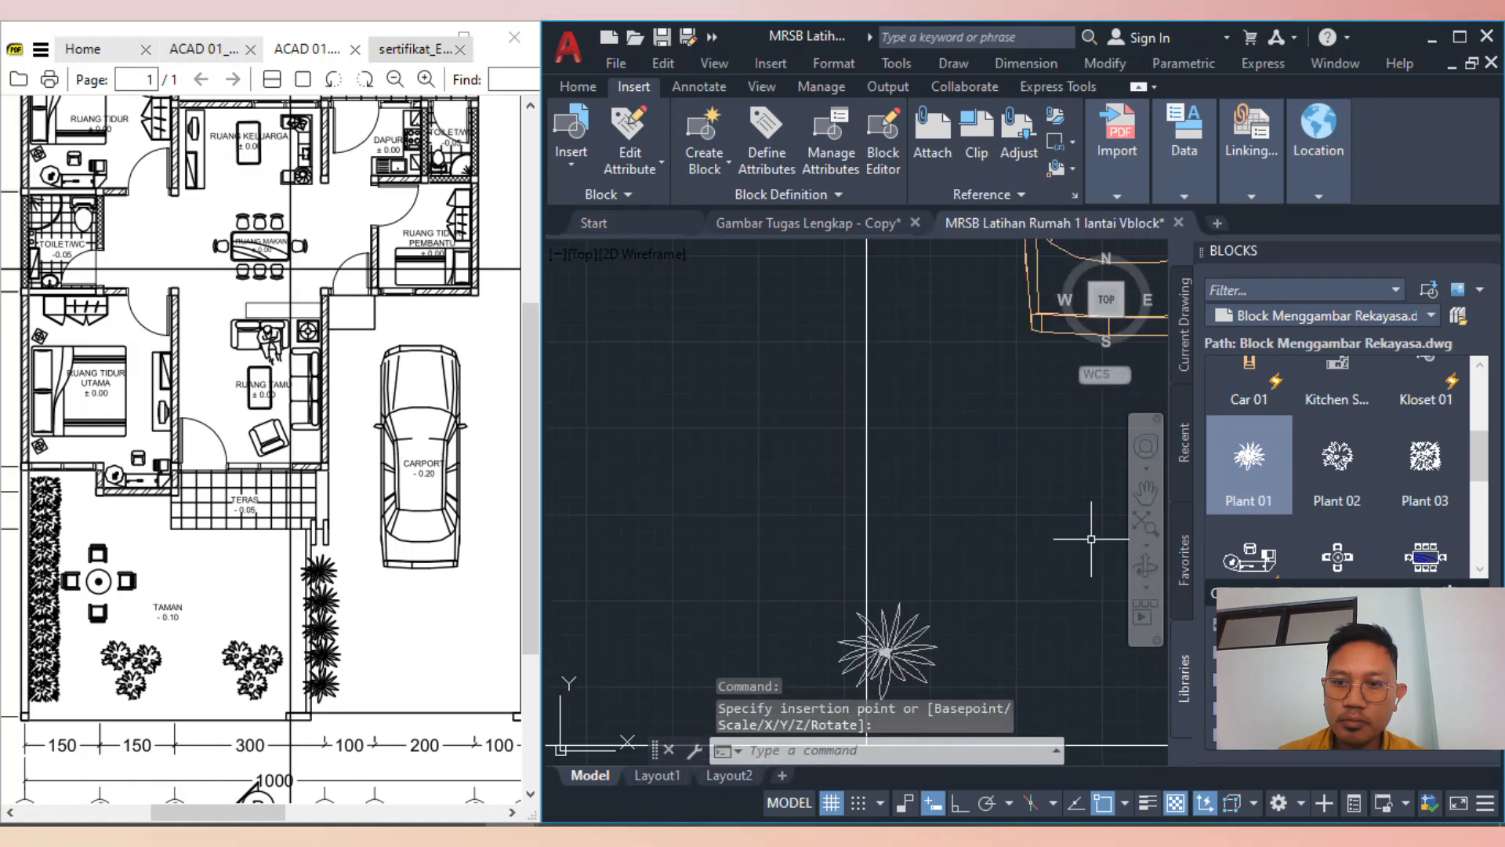
{"action": "key", "text": "Escape"}
Copy the Plant 01 block upward four times in an evenly spaced row along the garden–carport line, with Ortho on
{"action": "type", "text": "co"}
{"action": "key", "text": "Return"}
{"action": "left_click", "coordinate": [882, 639]}
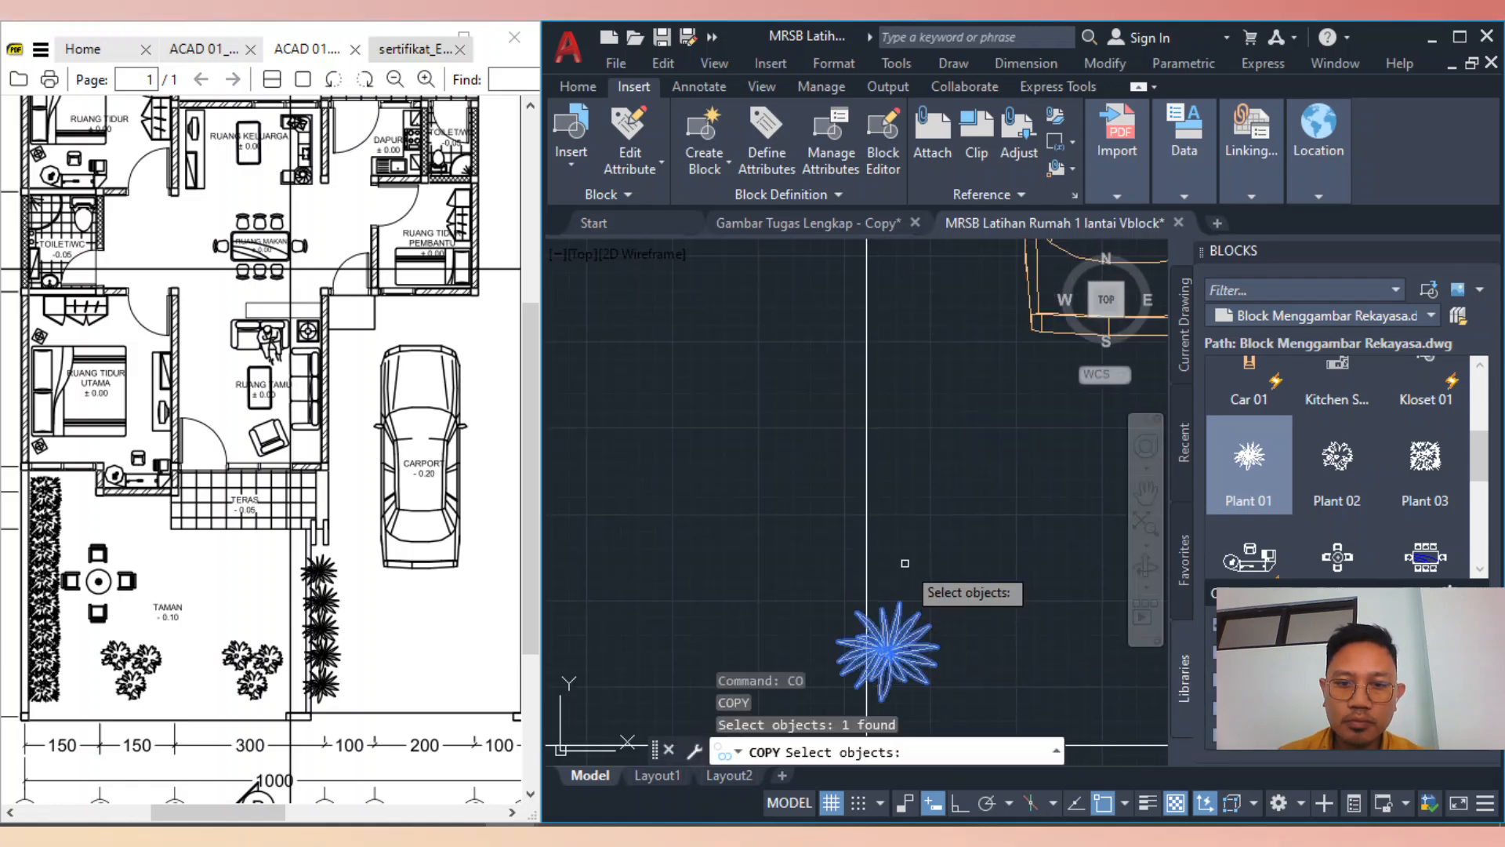
{"action": "key", "text": "Return"}
{"action": "left_click", "coordinate": [998, 645]}
{"action": "key", "text": "F8"}
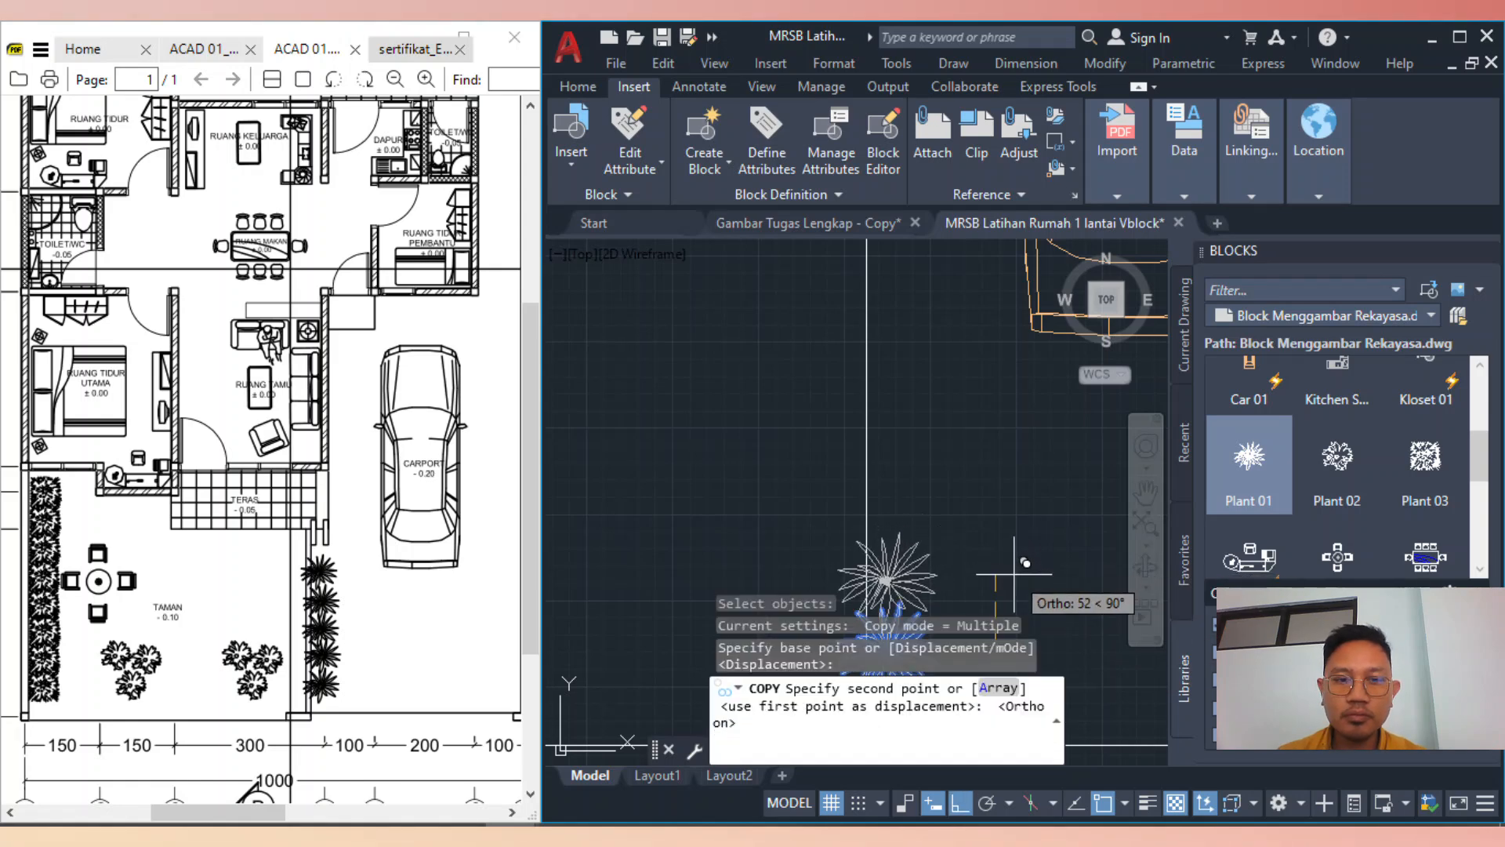
{"action": "left_click", "coordinate": [1025, 562]}
{"action": "left_click", "coordinate": [1025, 480]}
{"action": "left_click", "coordinate": [1025, 394]}
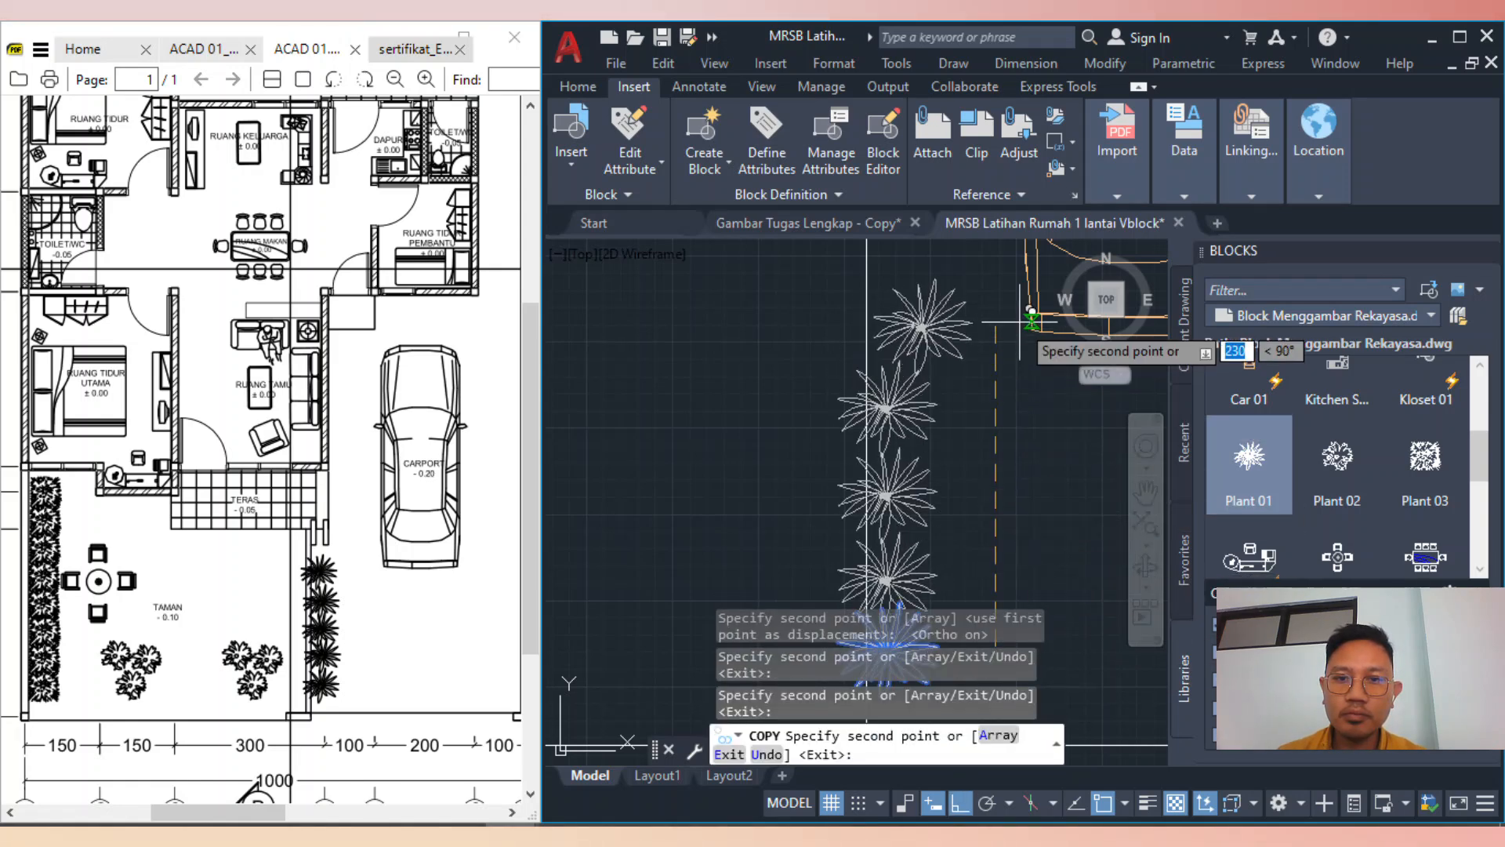
{"action": "scroll", "coordinate": [1027, 330], "scroll_direction": "down", "scroll_amount": 4}
{"action": "key", "text": "Escape"}
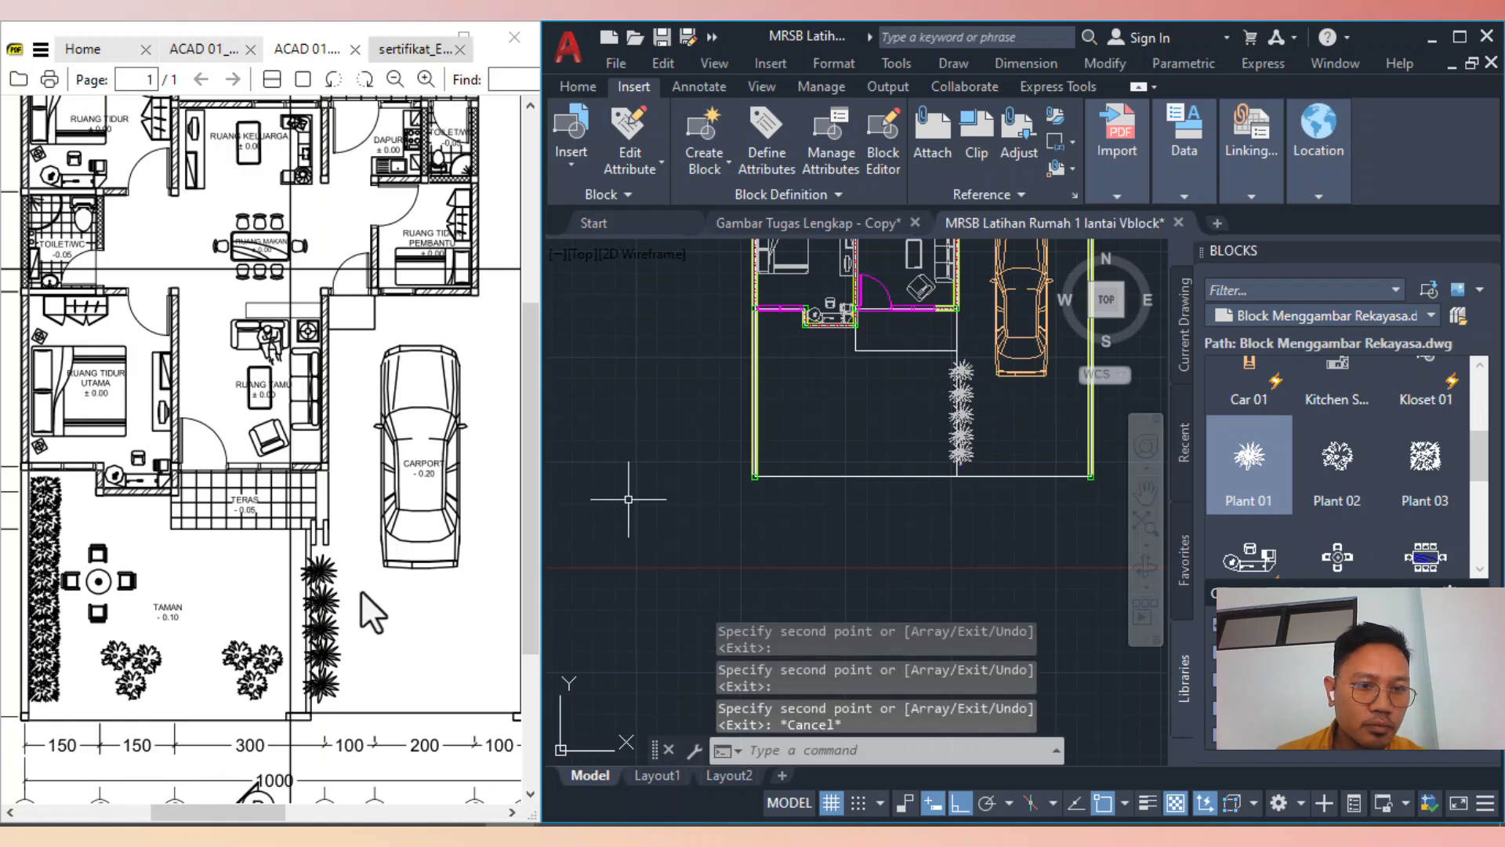
Insert the Set Table 02 block in the garden and a Plant 02 block near the lower end of the Plant 01 row
{"action": "left_click", "coordinate": [1338, 553]}
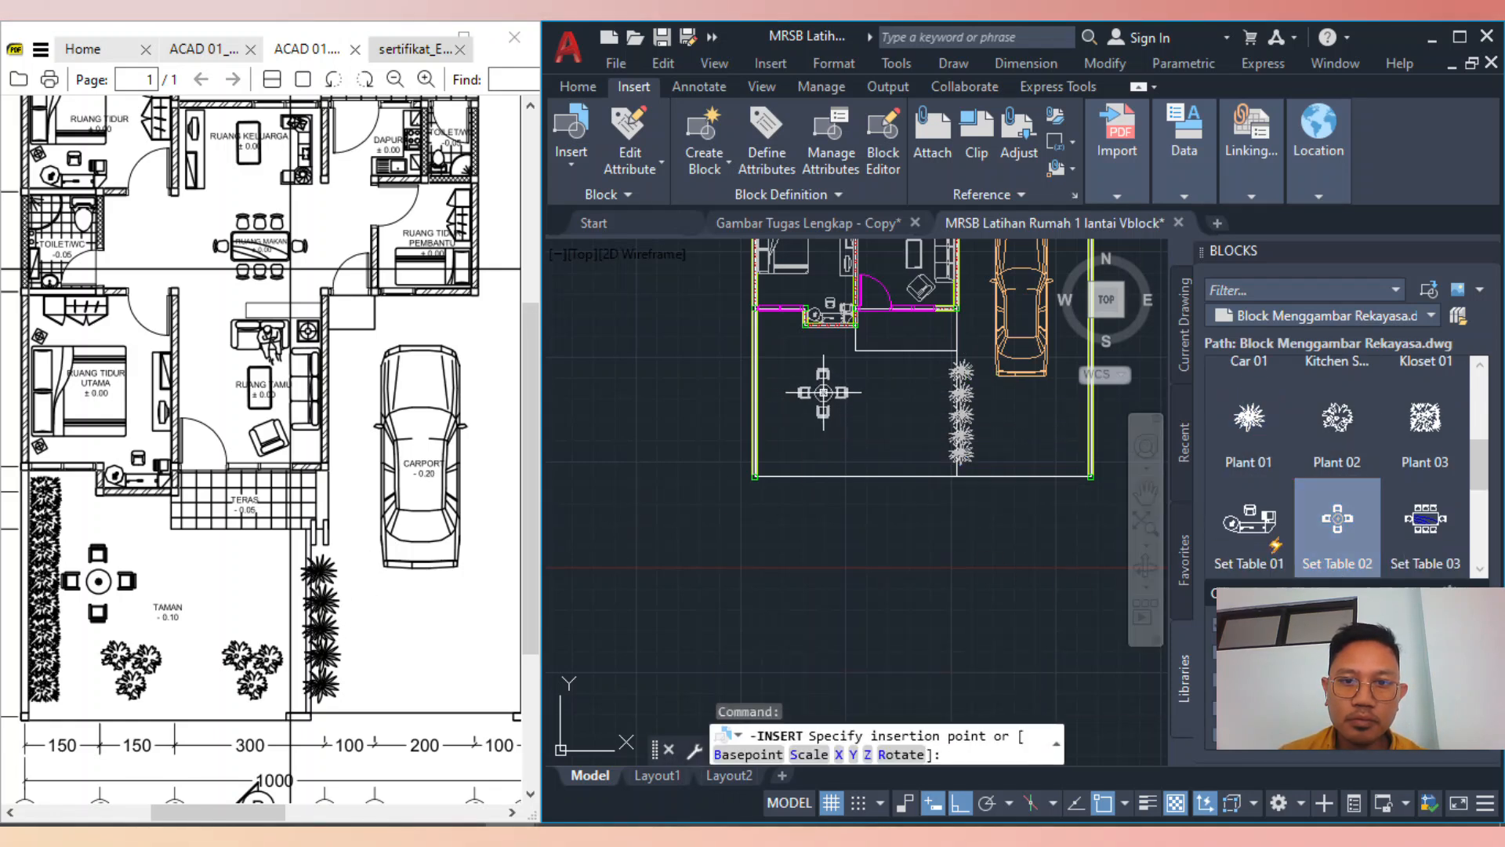
{"action": "left_click", "coordinate": [824, 392]}
{"action": "left_click", "coordinate": [1345, 433]}
{"action": "scroll", "coordinate": [917, 435], "scroll_direction": "up", "scroll_amount": 2}
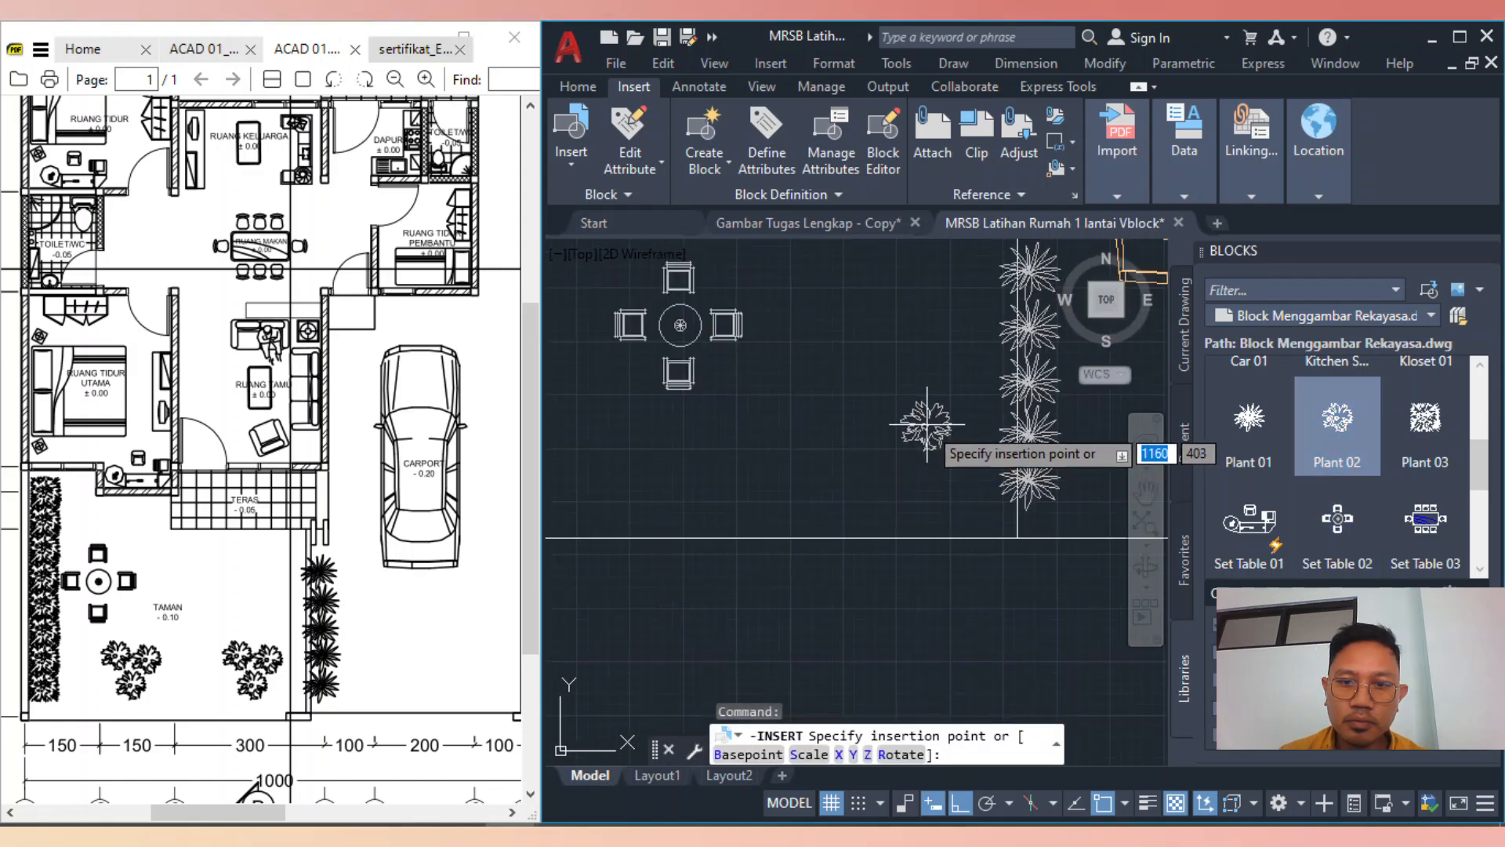
{"action": "left_click", "coordinate": [945, 423]}
{"action": "left_click", "coordinate": [565, 684]}
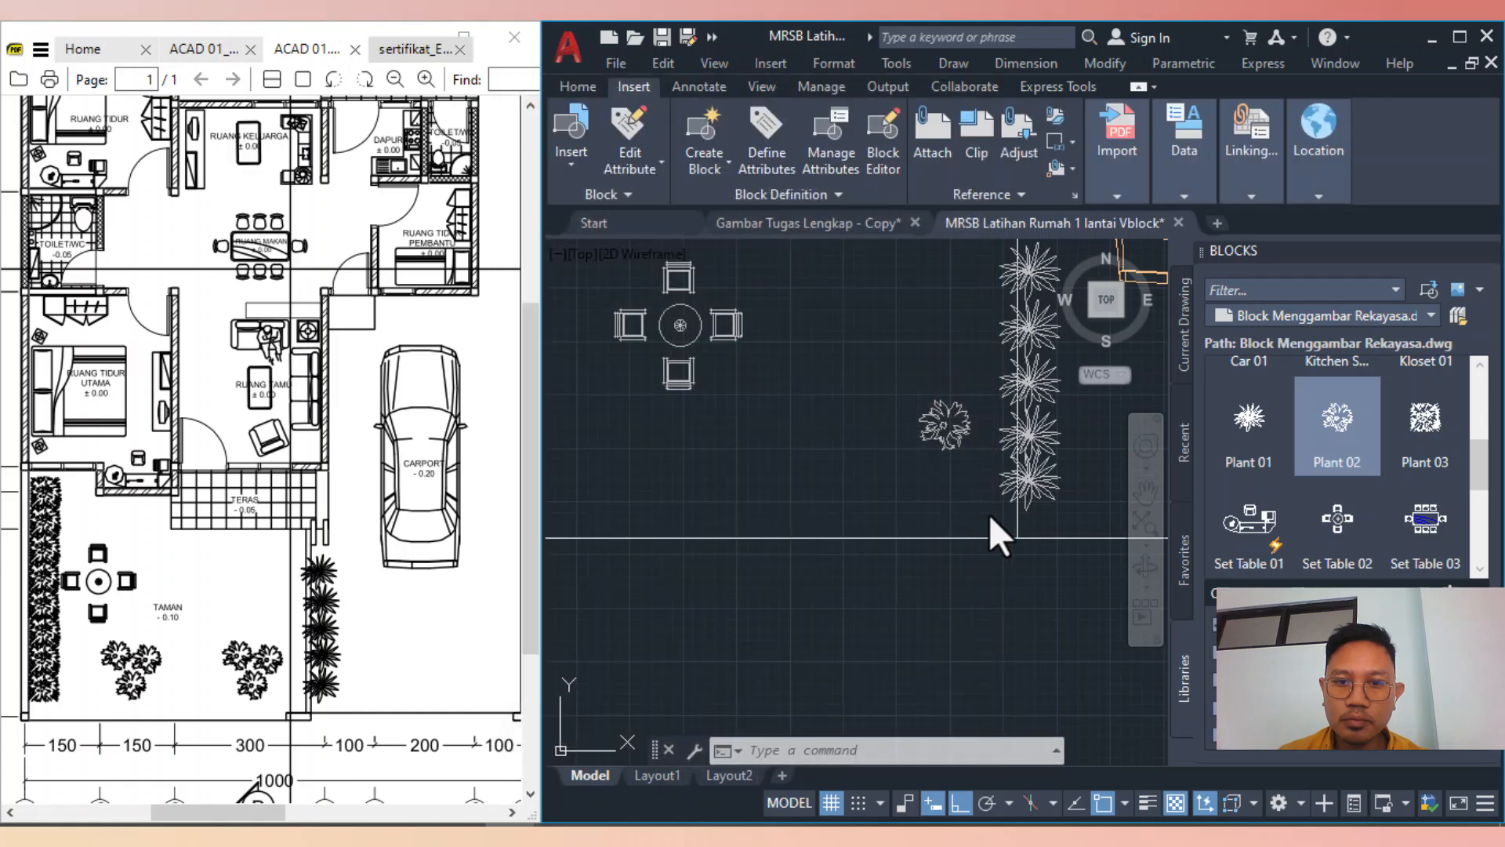
Copy the Plant 02 block twice with Ortho off to form a triangular cluster of three plants
{"action": "key", "text": "Return"}
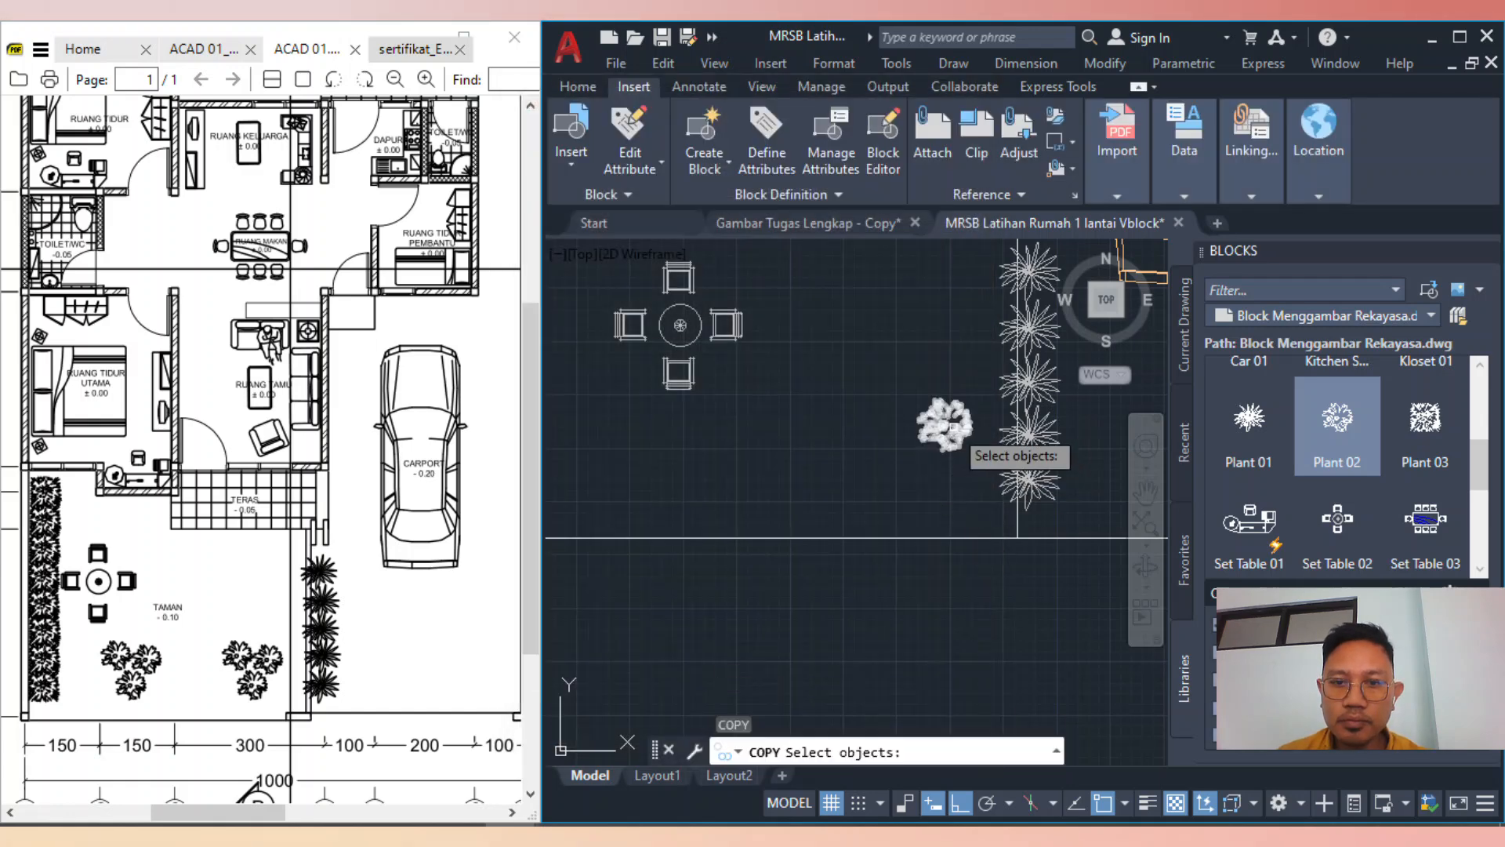
{"action": "key", "text": "Return"}
{"action": "left_click", "coordinate": [945, 425]}
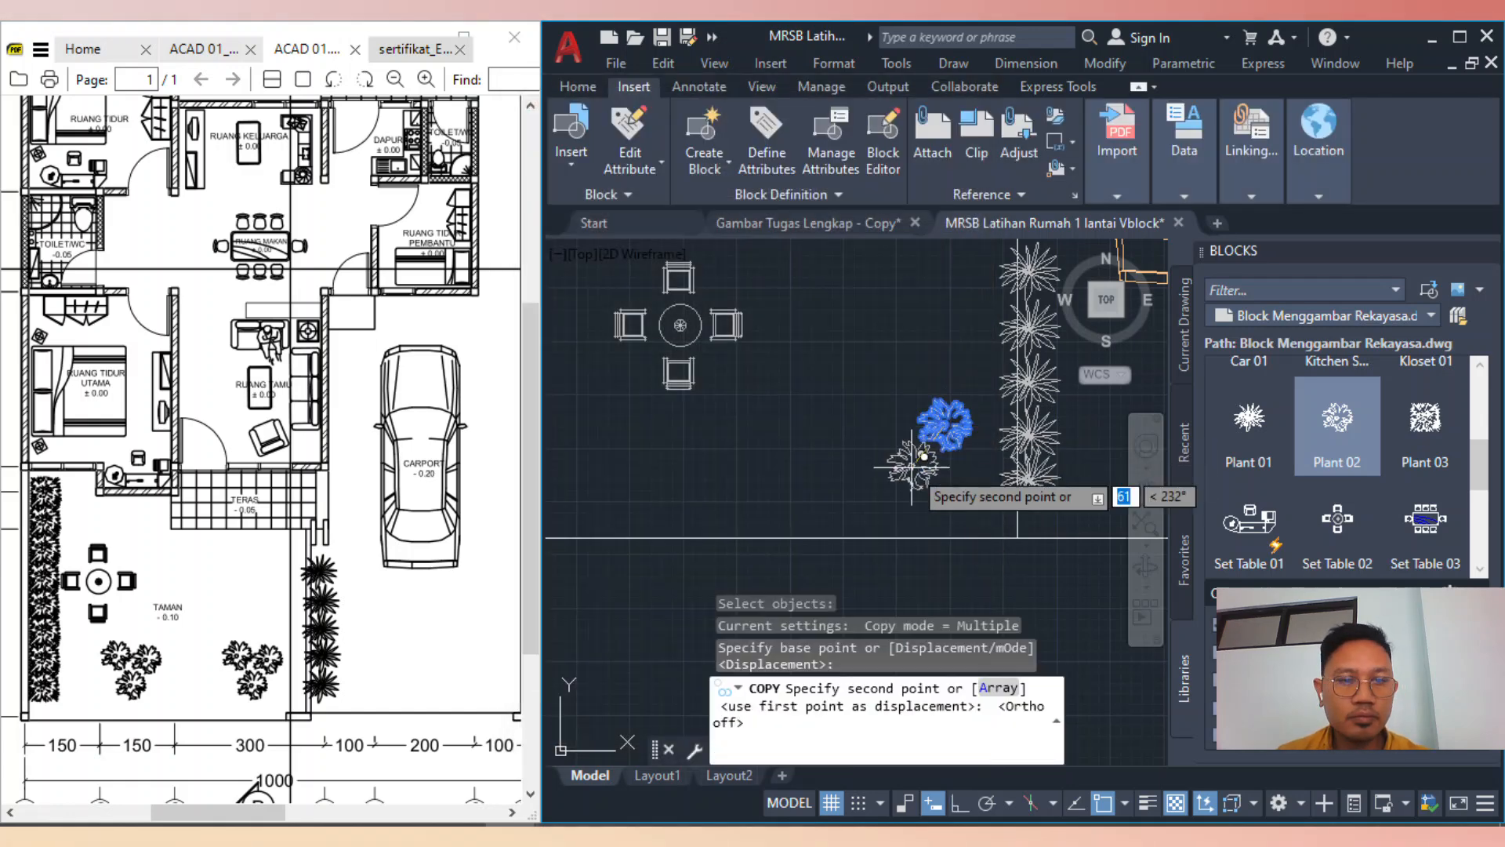
{"action": "scroll", "coordinate": [924, 467], "scroll_direction": "up", "scroll_amount": 3}
{"action": "left_click", "coordinate": [900, 470]}
{"action": "left_click", "coordinate": [853, 353]}
{"action": "key", "text": "Escape"}
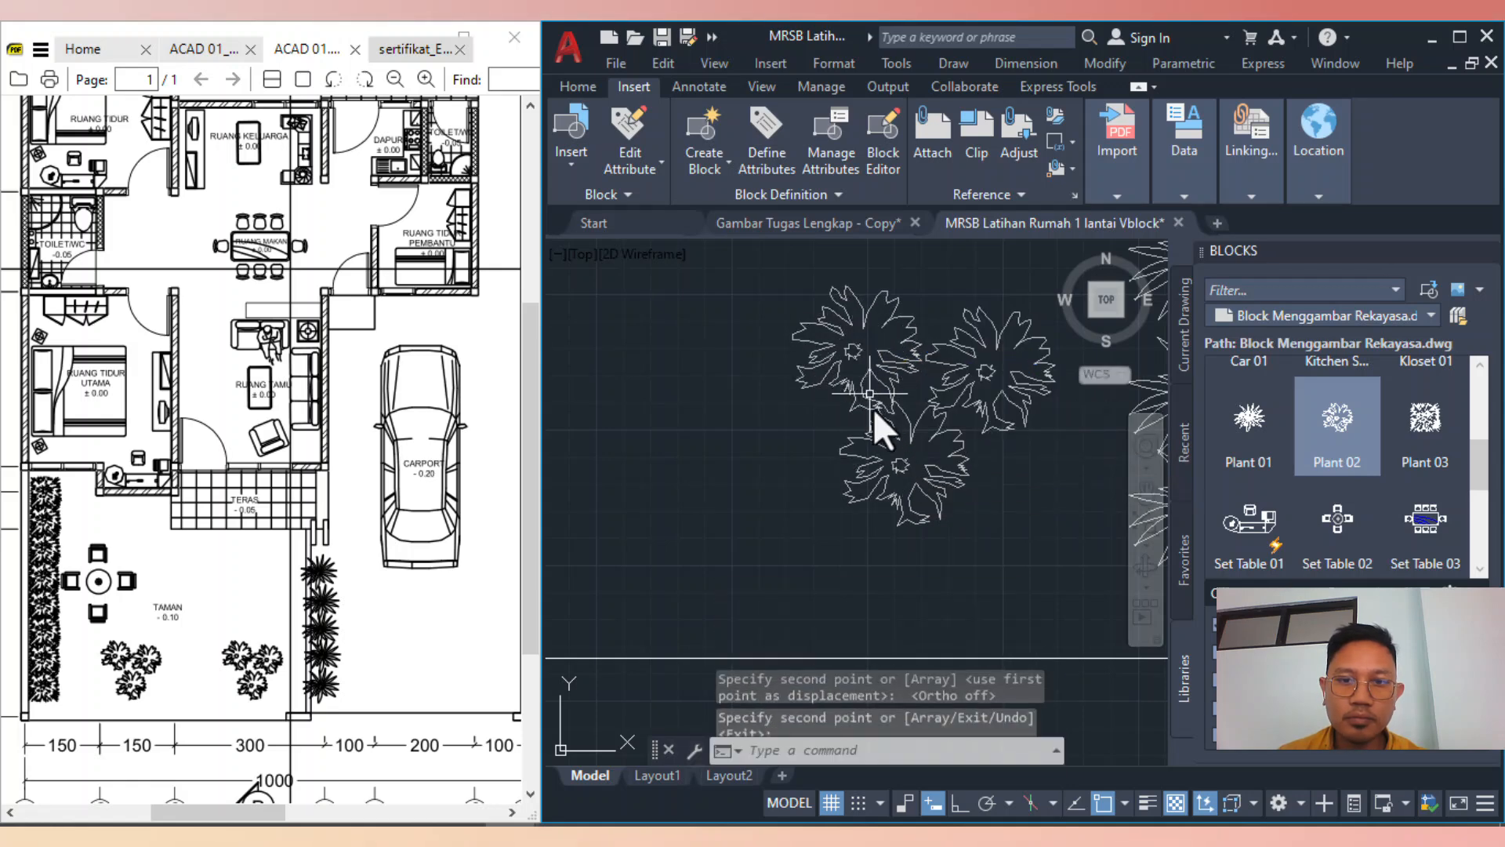
Copy the cluster of three Plant 02 blocks to just below the garden table set
{"action": "scroll", "coordinate": [878, 416], "scroll_direction": "down", "scroll_amount": 3}
{"action": "key", "text": "Return"}
{"action": "left_click", "coordinate": [801, 347]}
{"action": "left_click", "coordinate": [971, 470]}
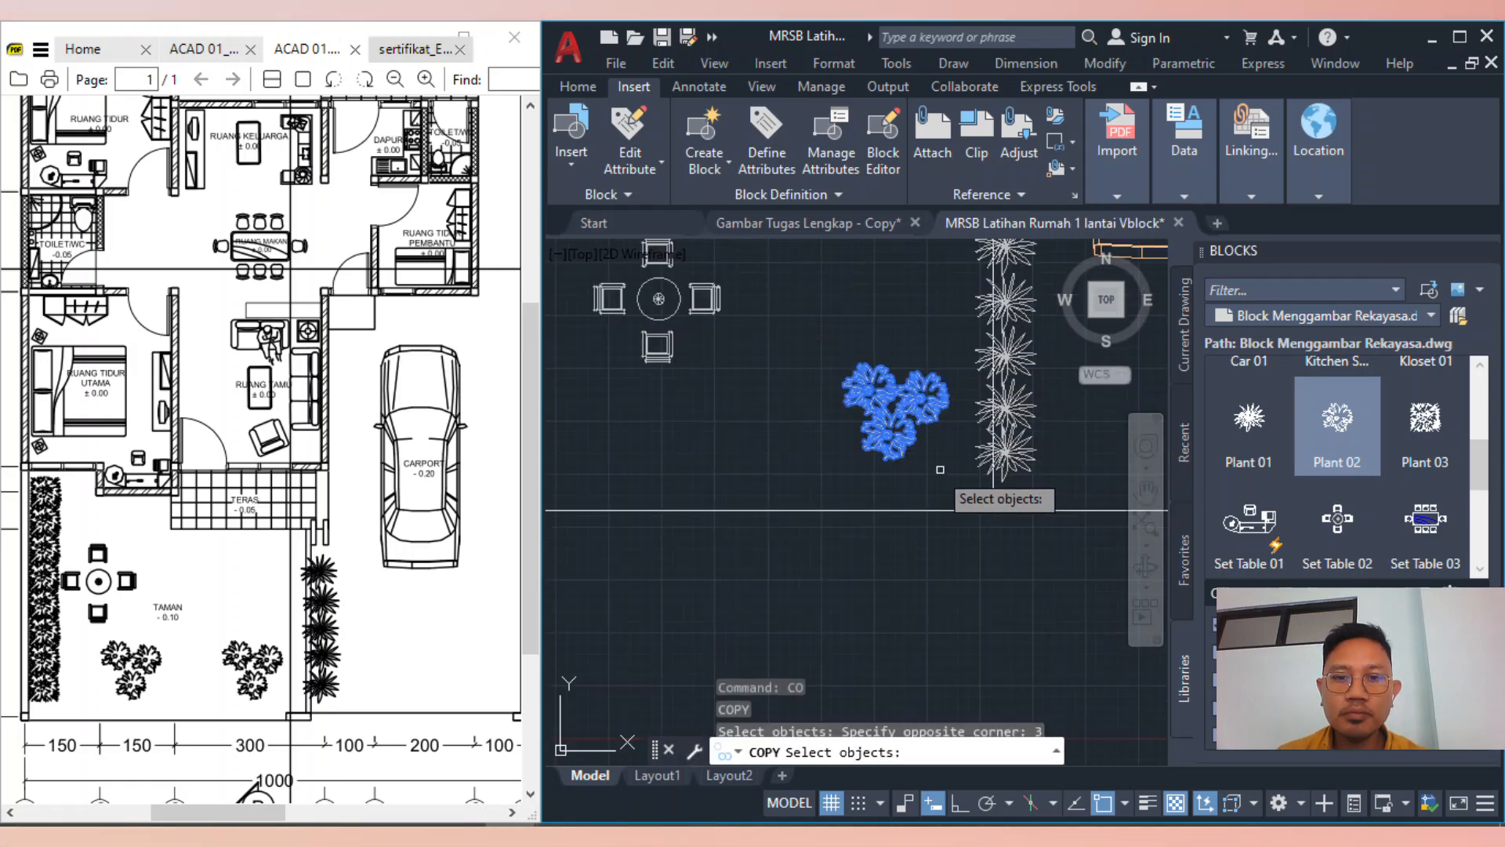
{"action": "key", "text": "Return"}
{"action": "left_click", "coordinate": [894, 405]}
{"action": "scroll", "coordinate": [933, 480], "scroll_direction": "down", "scroll_amount": 4}
{"action": "scroll", "coordinate": [805, 449], "scroll_direction": "up", "scroll_amount": 2}
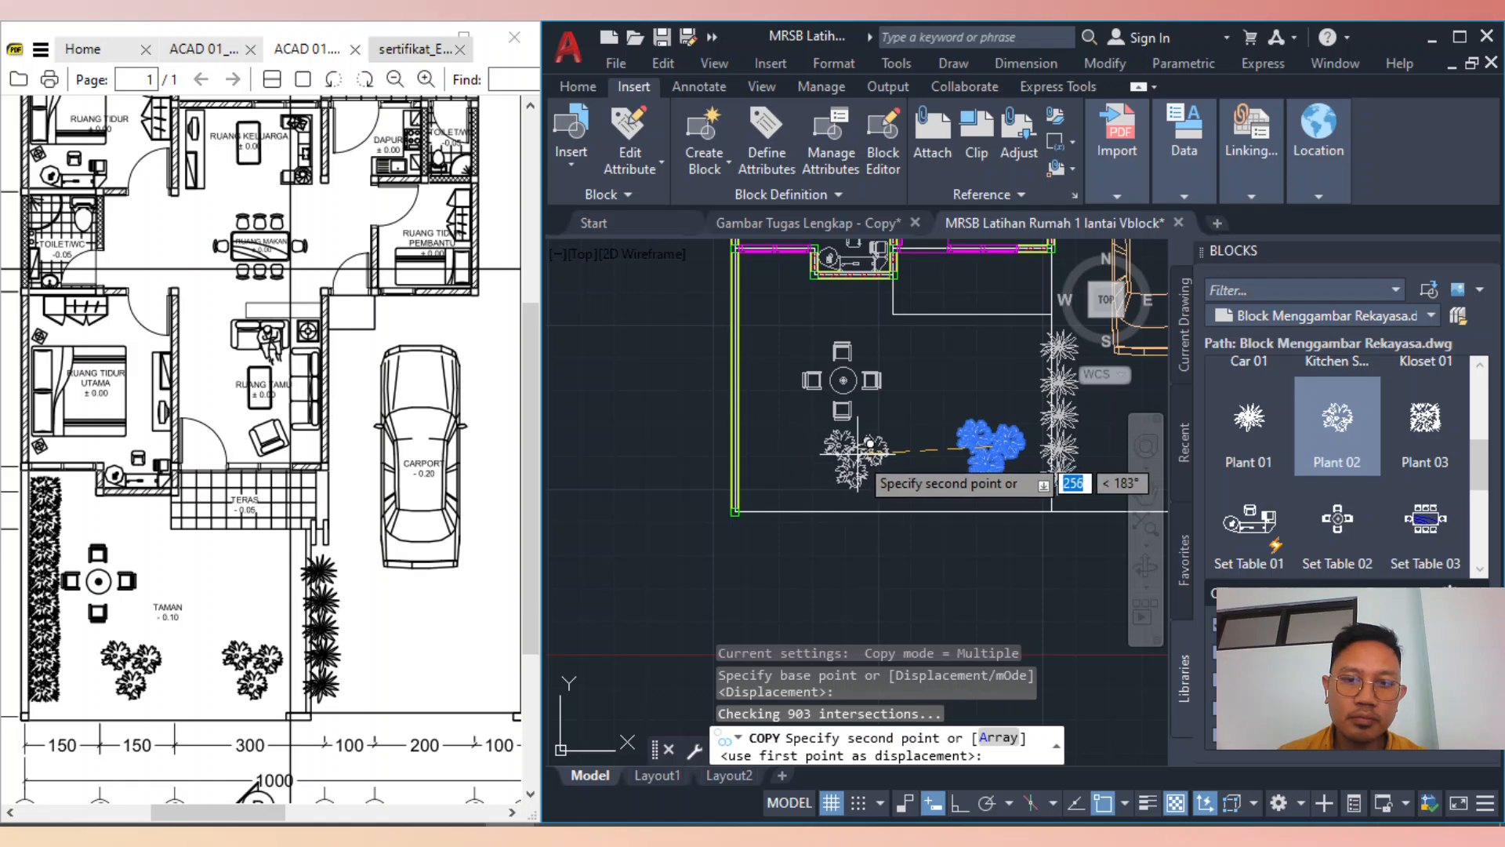
{"action": "key", "text": "Escape"}
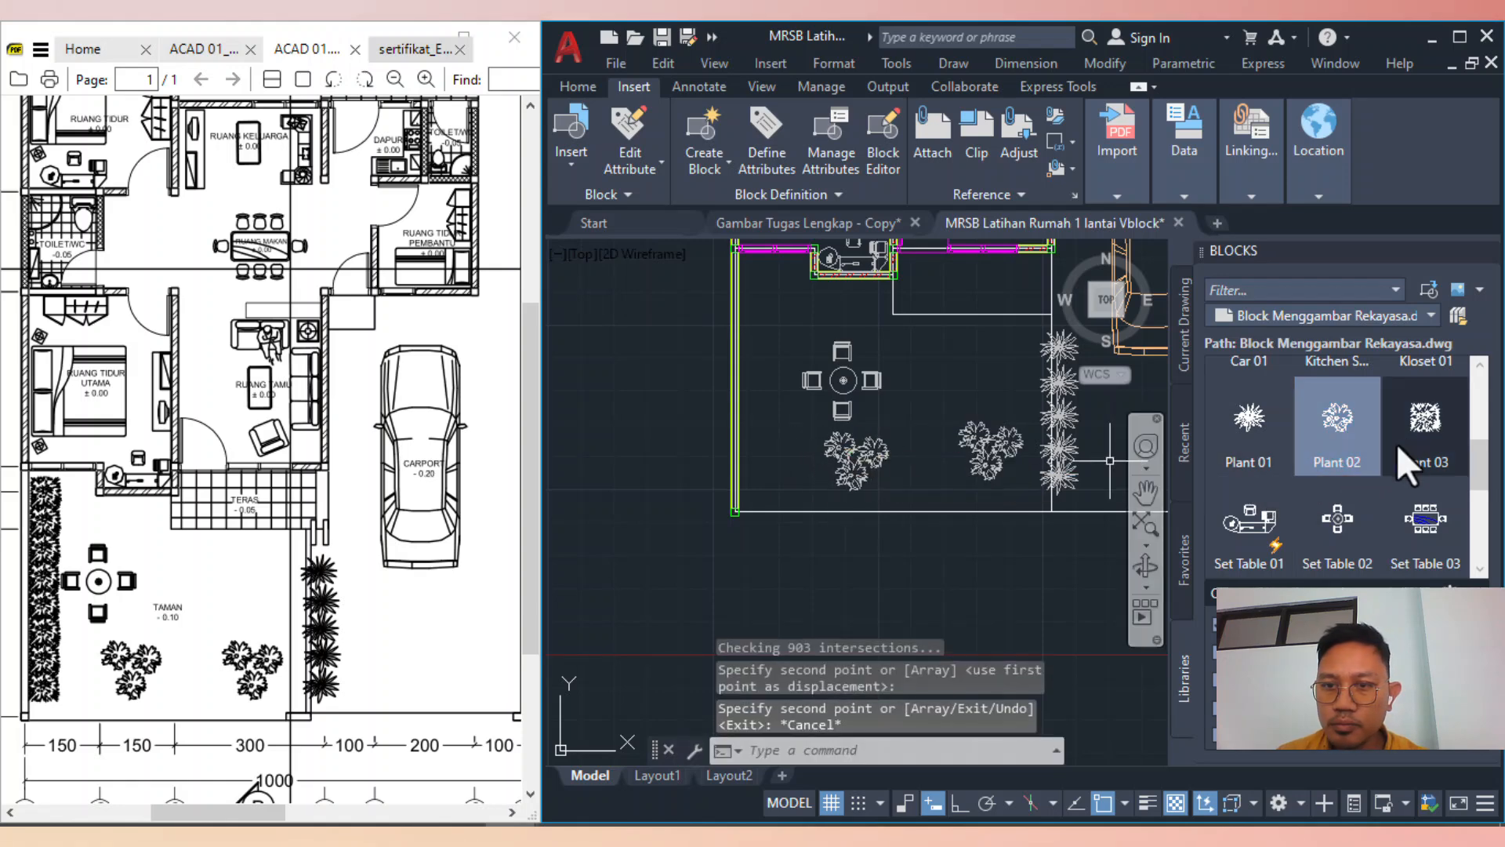
Insert the Plant 03 block in the garden's lower left corner, against the left boundary wall
{"action": "left_click", "coordinate": [1408, 459]}
{"action": "scroll", "coordinate": [827, 490], "scroll_direction": "up", "scroll_amount": 3}
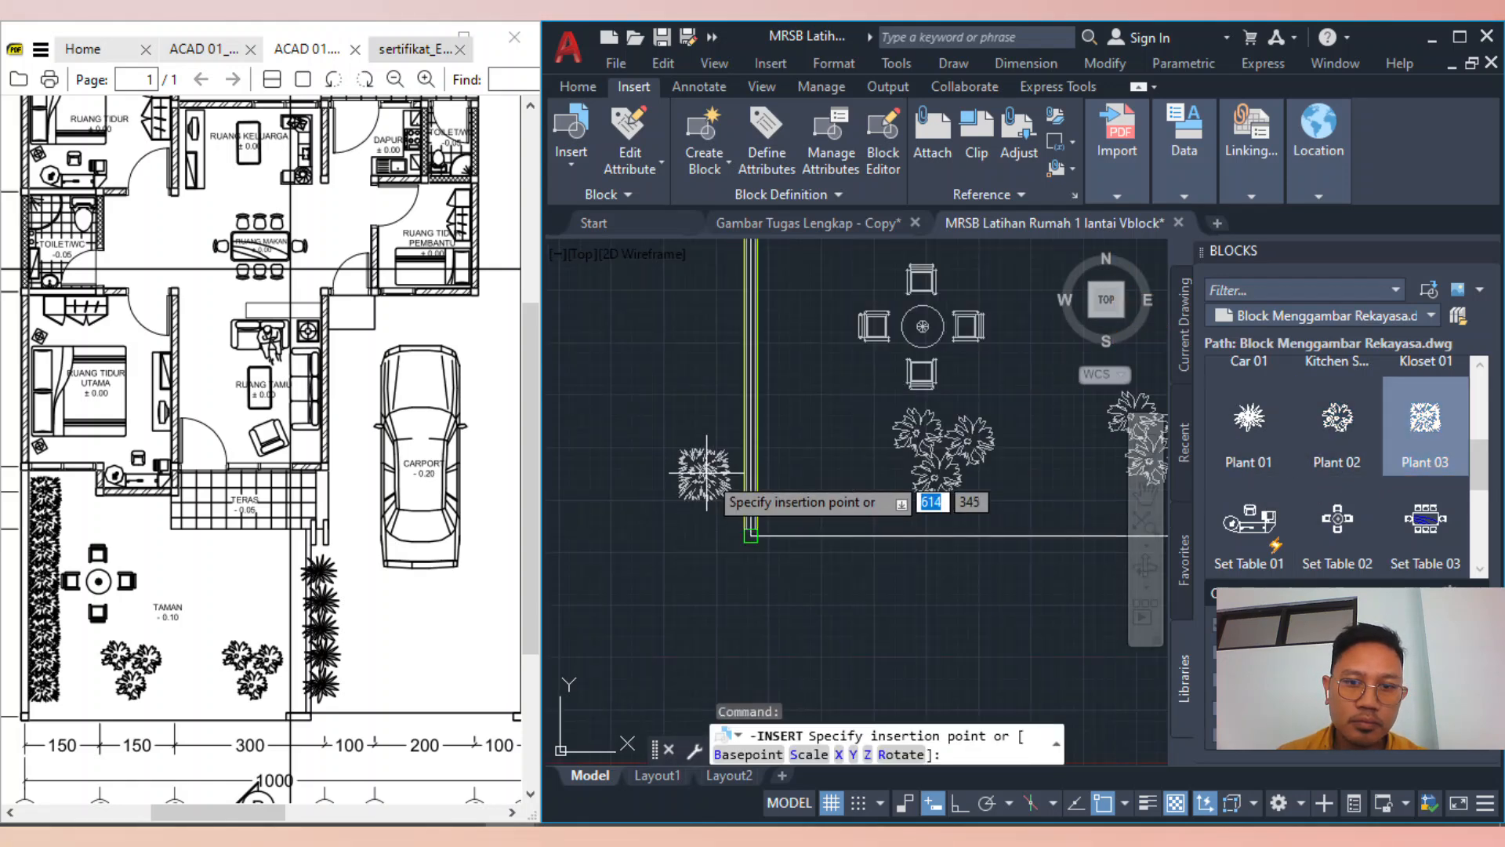
{"action": "left_click", "coordinate": [823, 492]}
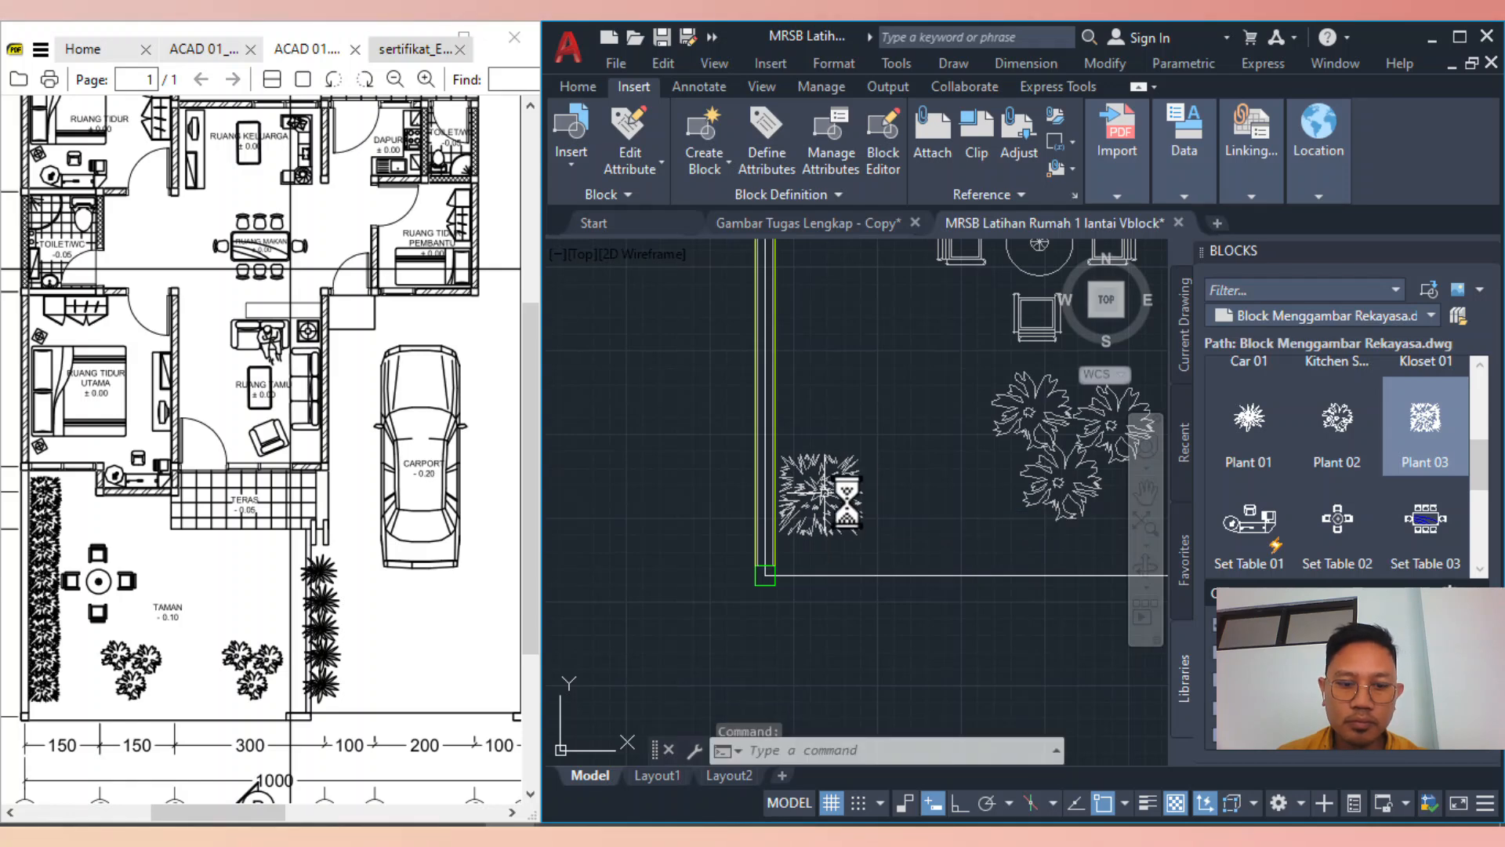
Copy the Plant 03 block repeatedly upward along the left boundary wall with Ortho on, forming a hedge up to the house
{"action": "key", "text": "Return"}
{"action": "left_click", "coordinate": [832, 495]}
{"action": "key", "text": "Return"}
{"action": "left_click", "coordinate": [922, 494]}
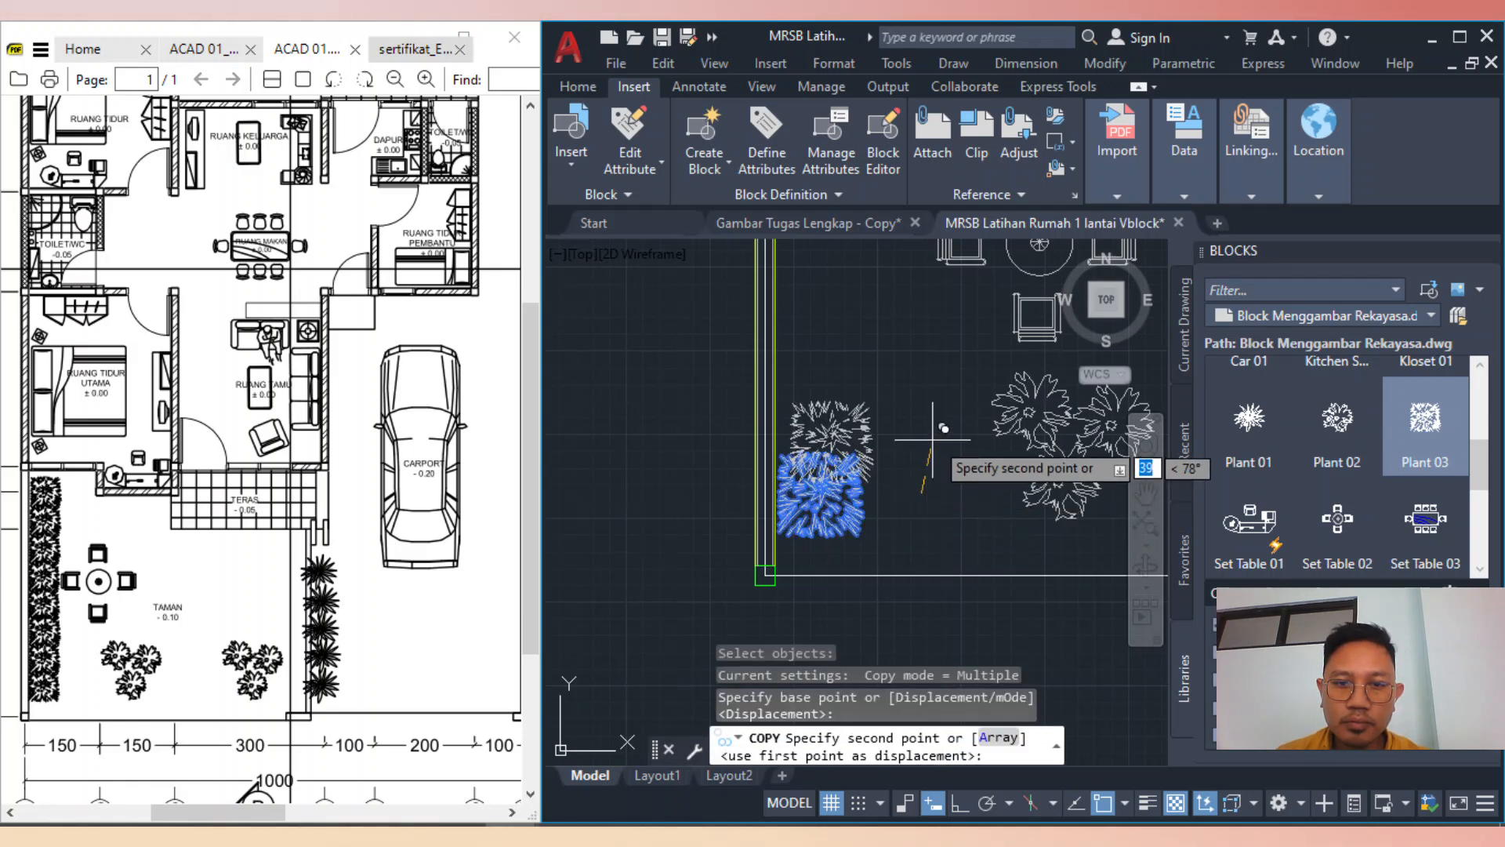
{"action": "left_click", "coordinate": [934, 407]}
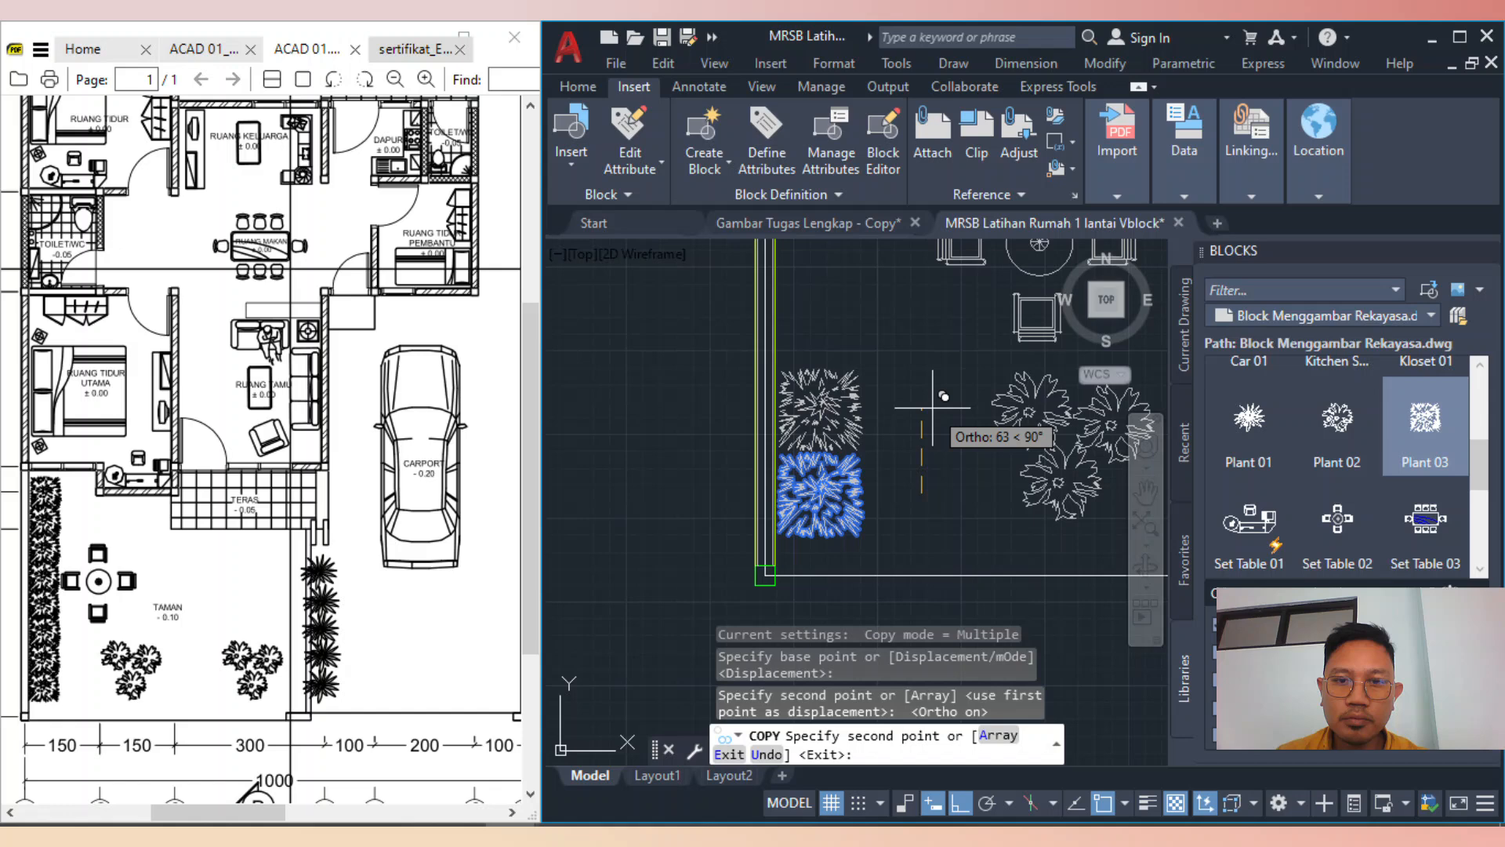
{"action": "left_click", "coordinate": [928, 323]}
{"action": "scroll", "coordinate": [929, 325], "scroll_direction": "down", "scroll_amount": 4}
{"action": "scroll", "coordinate": [923, 298], "scroll_direction": "up", "scroll_amount": 4}
{"action": "left_click", "coordinate": [926, 340]}
{"action": "scroll", "coordinate": [926, 338], "scroll_direction": "down", "scroll_amount": 4}
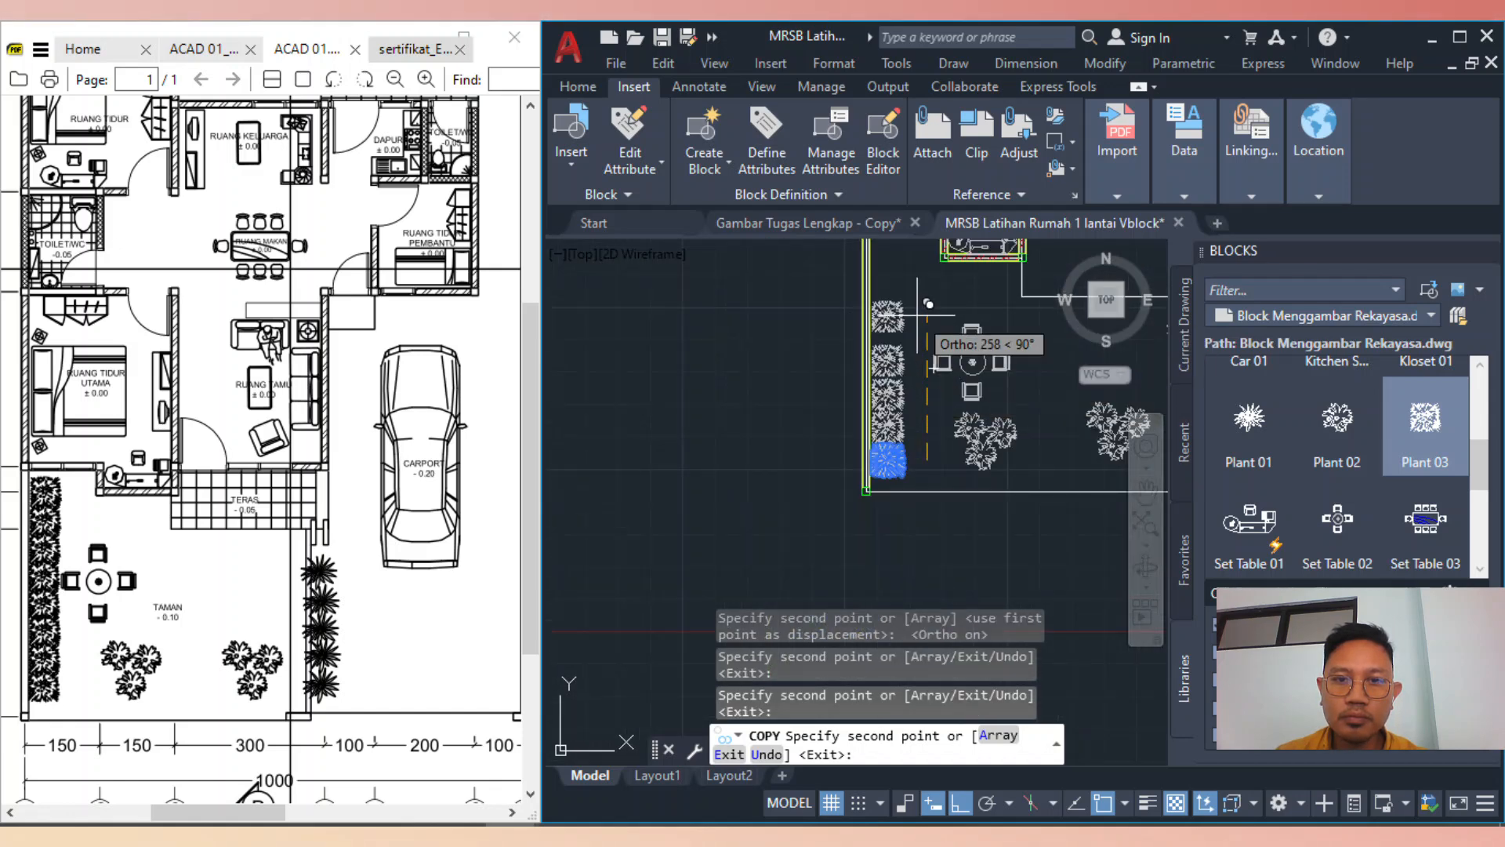
{"action": "scroll", "coordinate": [925, 301], "scroll_direction": "up", "scroll_amount": 4}
{"action": "left_click", "coordinate": [920, 343]}
{"action": "scroll", "coordinate": [919, 341], "scroll_direction": "down", "scroll_amount": 4}
{"action": "scroll", "coordinate": [918, 298], "scroll_direction": "up", "scroll_amount": 4}
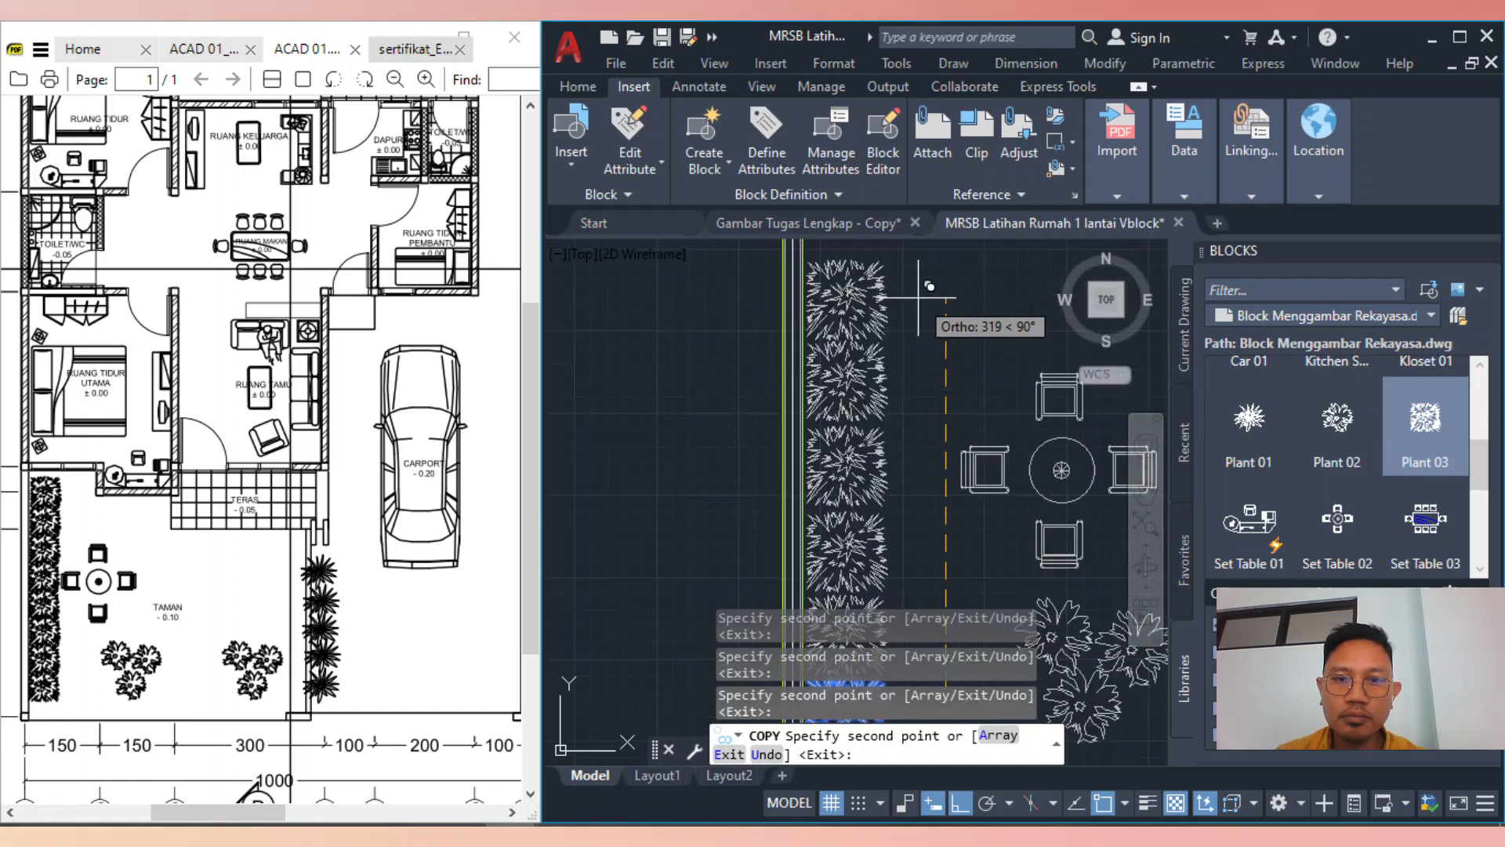
{"action": "left_click", "coordinate": [919, 297]}
{"action": "scroll", "coordinate": [919, 298], "scroll_direction": "down", "scroll_amount": 4}
{"action": "scroll", "coordinate": [916, 333], "scroll_direction": "up", "scroll_amount": 6}
{"action": "key", "text": "Escape"}
{"action": "scroll", "coordinate": [806, 412], "scroll_direction": "down", "scroll_amount": 5}
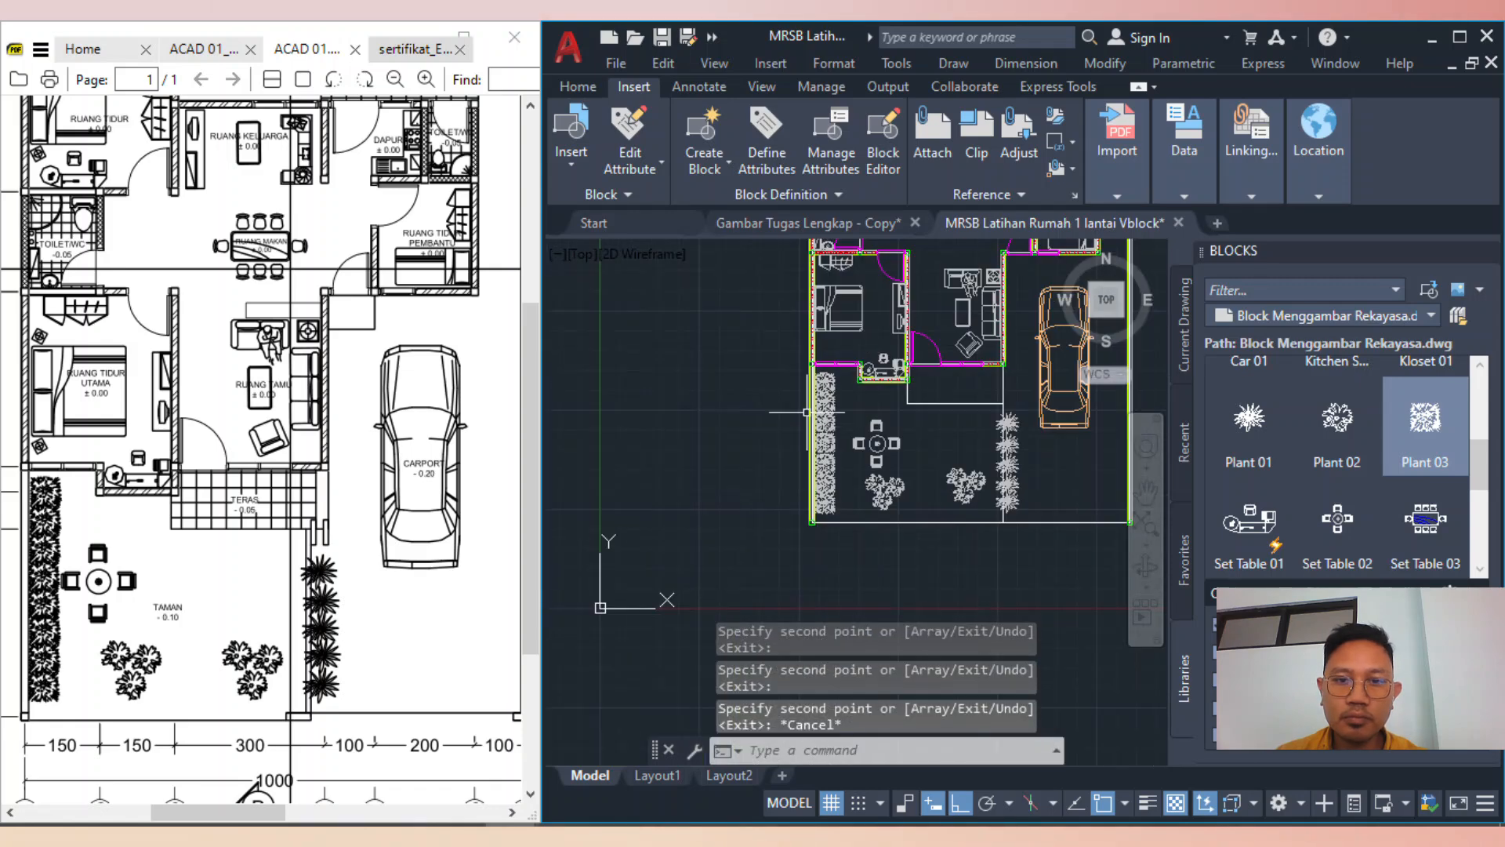
Copy the upper two plants of the right Plant 02 cluster to the back yard's upper right corner, with Ortho off
{"action": "scroll", "coordinate": [376, 564], "scroll_direction": "up", "scroll_amount": 5}
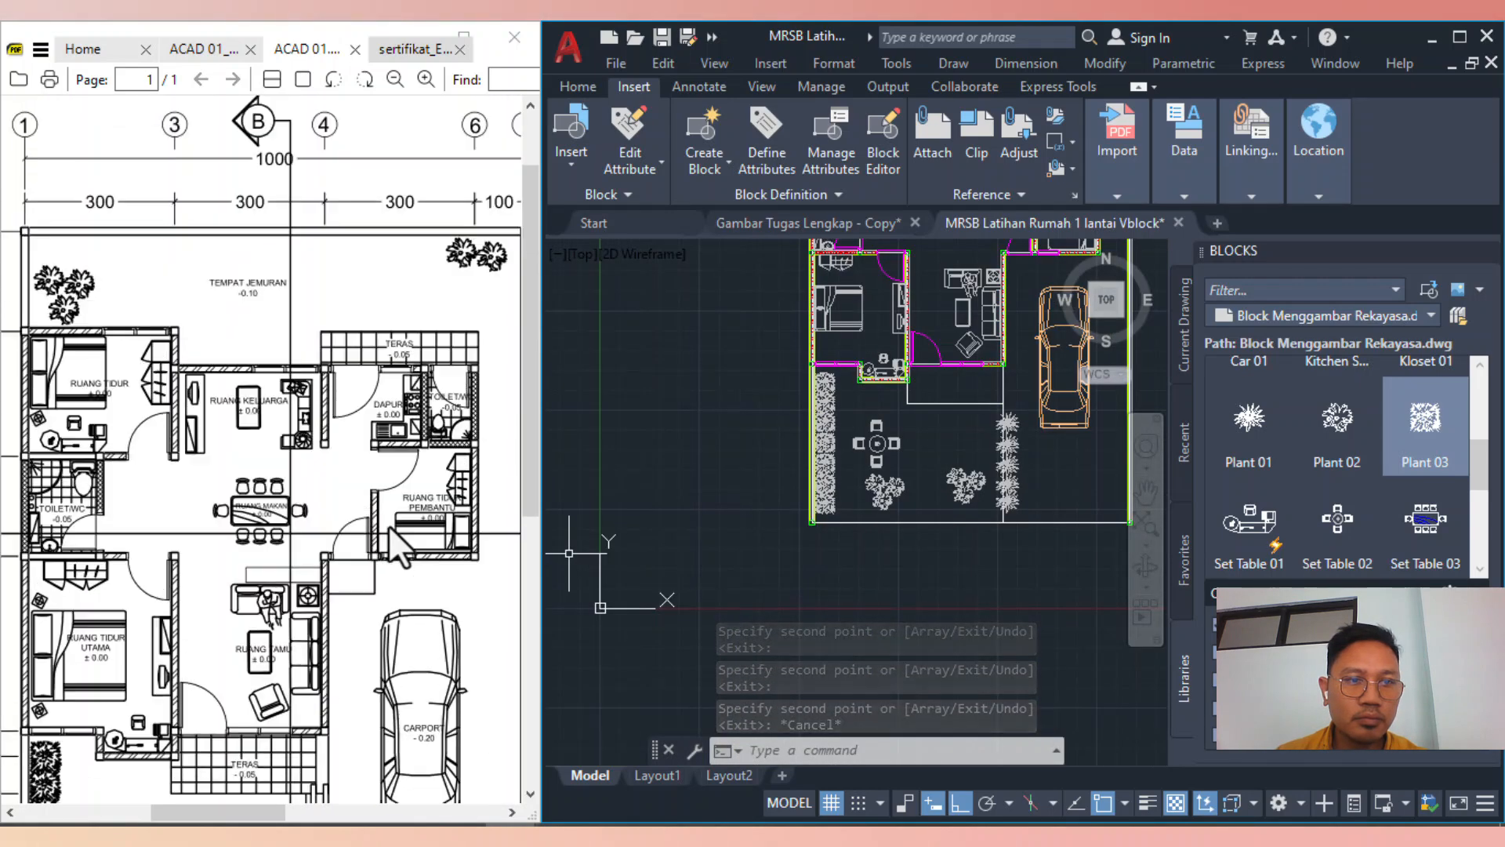
{"action": "scroll", "coordinate": [923, 476], "scroll_direction": "up", "scroll_amount": 4}
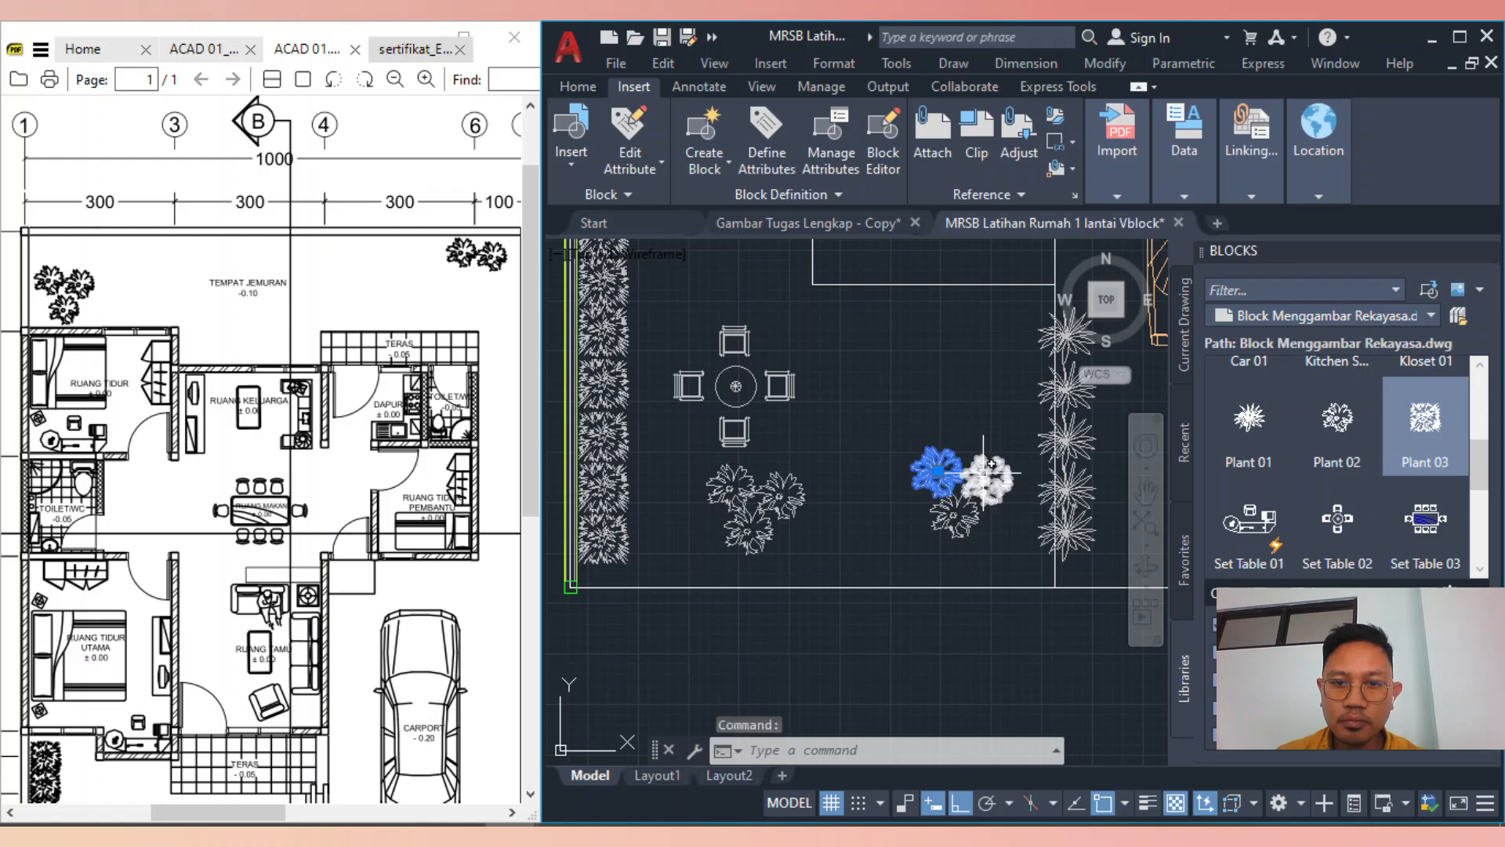
{"action": "type", "text": "co"}
{"action": "key", "text": "Return"}
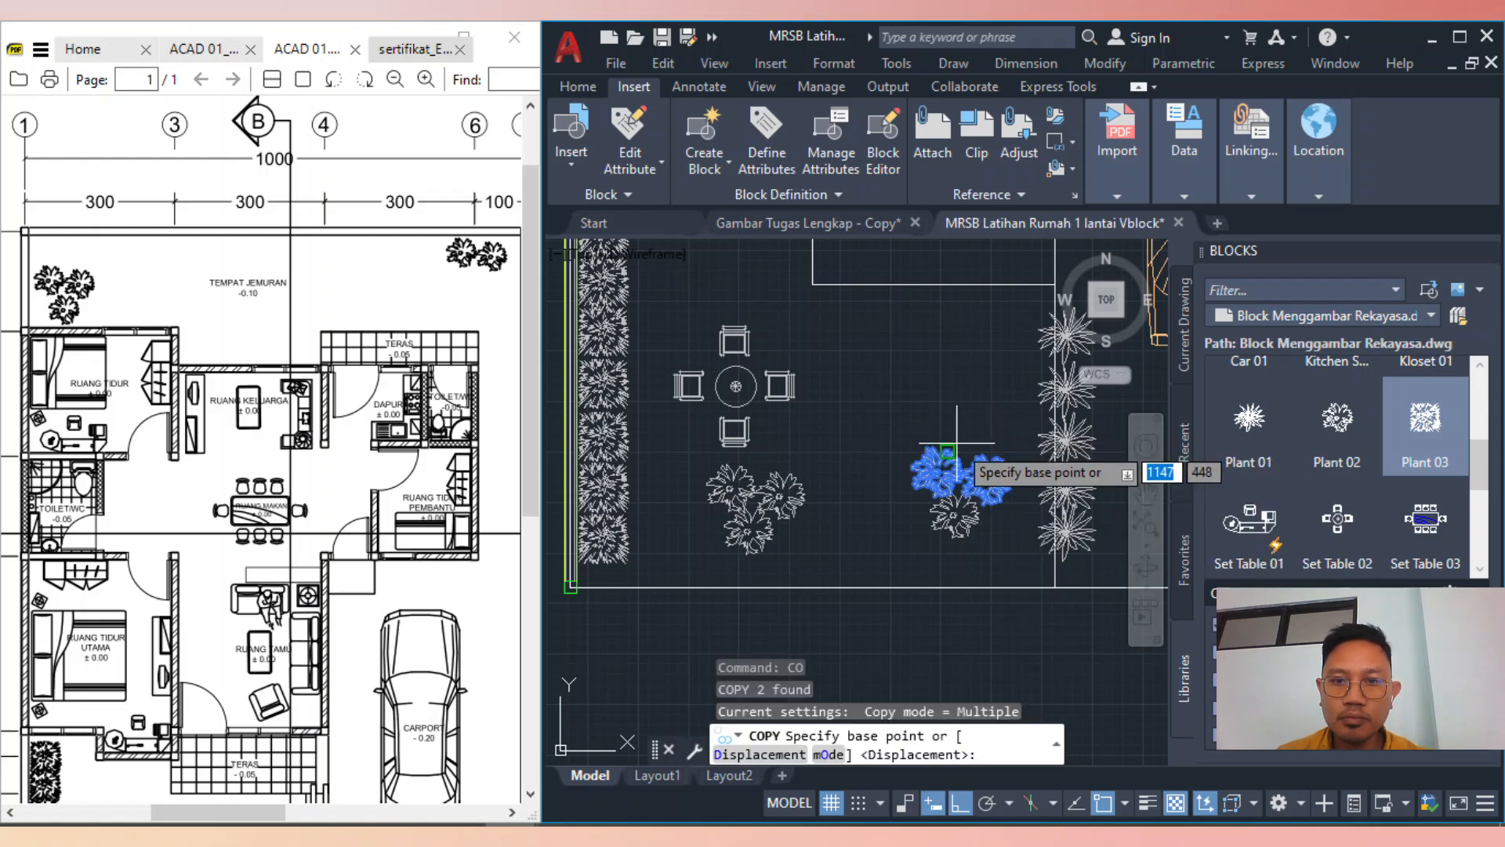
{"action": "left_click", "coordinate": [950, 450]}
{"action": "scroll", "coordinate": [901, 556], "scroll_direction": "down", "scroll_amount": 6}
{"action": "key", "text": "F8"}
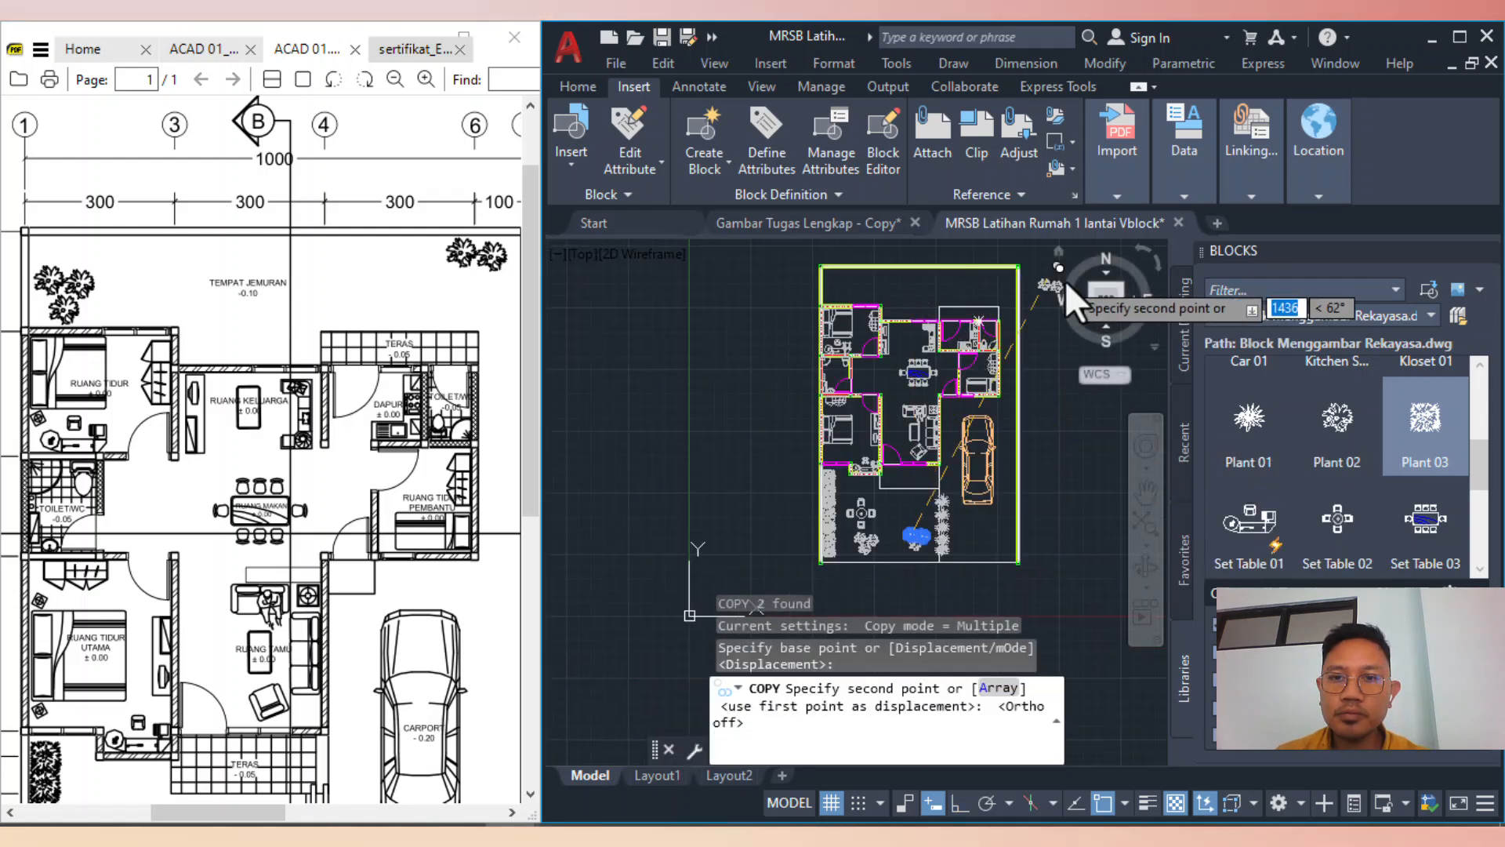
{"action": "scroll", "coordinate": [1019, 282], "scroll_direction": "up", "scroll_amount": 8}
{"action": "scroll", "coordinate": [950, 245], "scroll_direction": "down", "scroll_amount": 3}
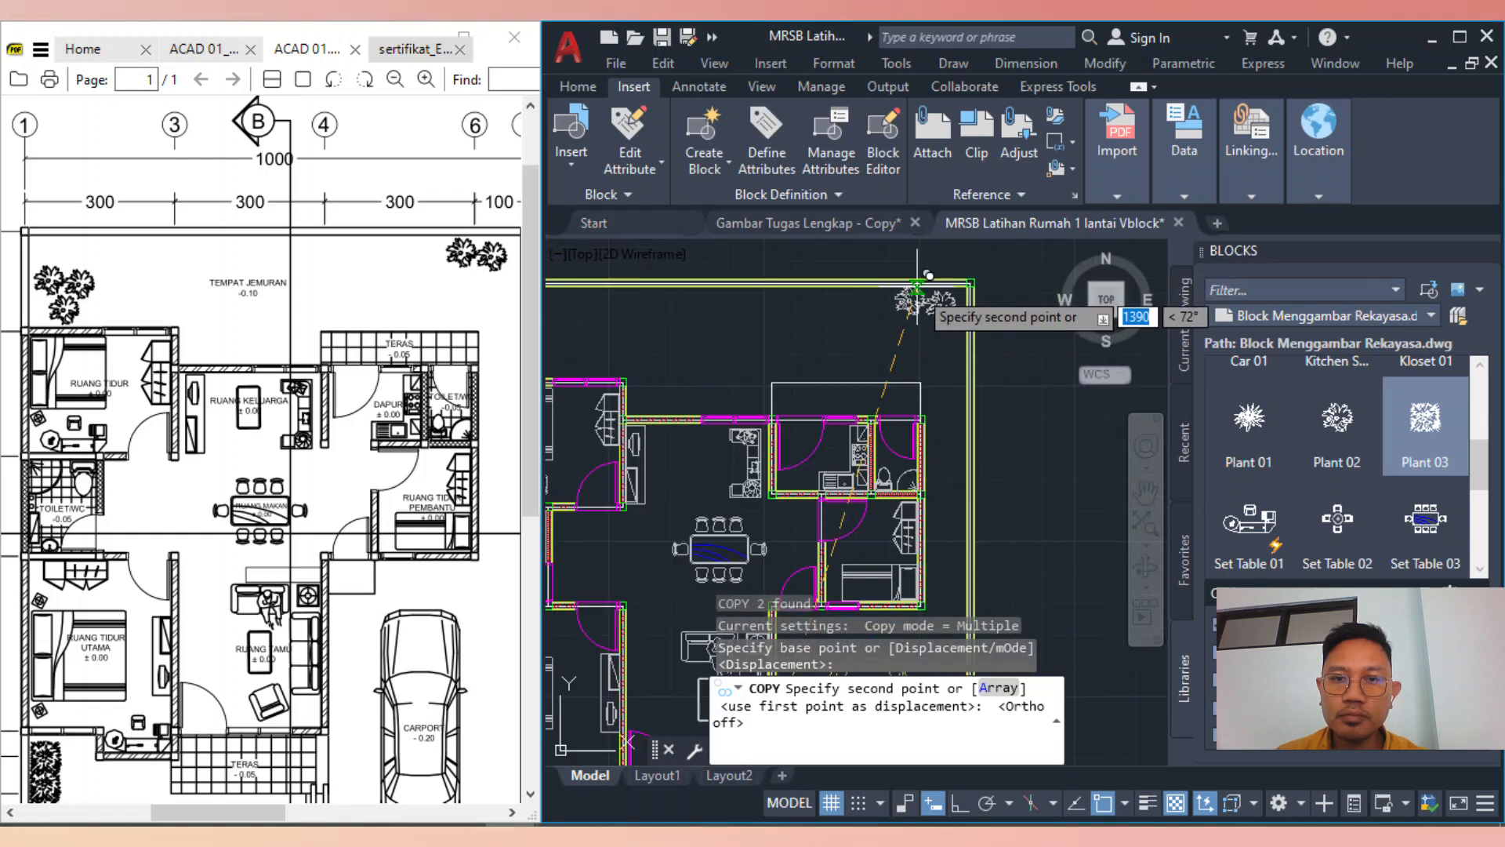
{"action": "left_click", "coordinate": [926, 280]}
{"action": "scroll", "coordinate": [926, 280], "scroll_direction": "down", "scroll_amount": 4}
{"action": "key", "text": "Escape"}
Copy the garden's right three-plant cluster to the back yard's upper left corner, above the bedroom
{"action": "scroll", "coordinate": [869, 540], "scroll_direction": "up", "scroll_amount": 4}
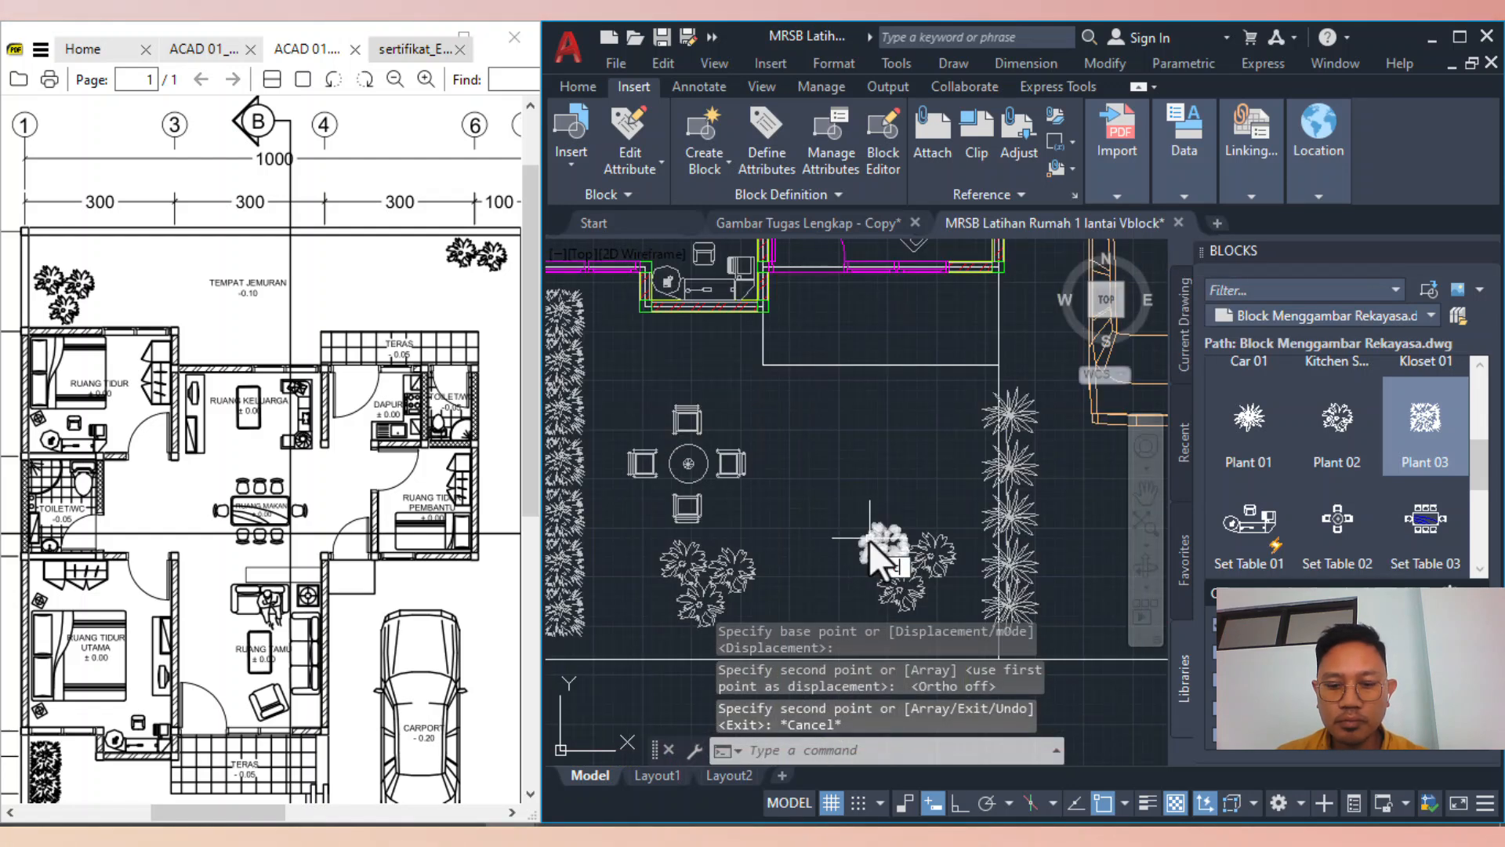
{"action": "type", "text": "co"}
{"action": "key", "text": "Return"}
{"action": "left_click", "coordinate": [858, 483]}
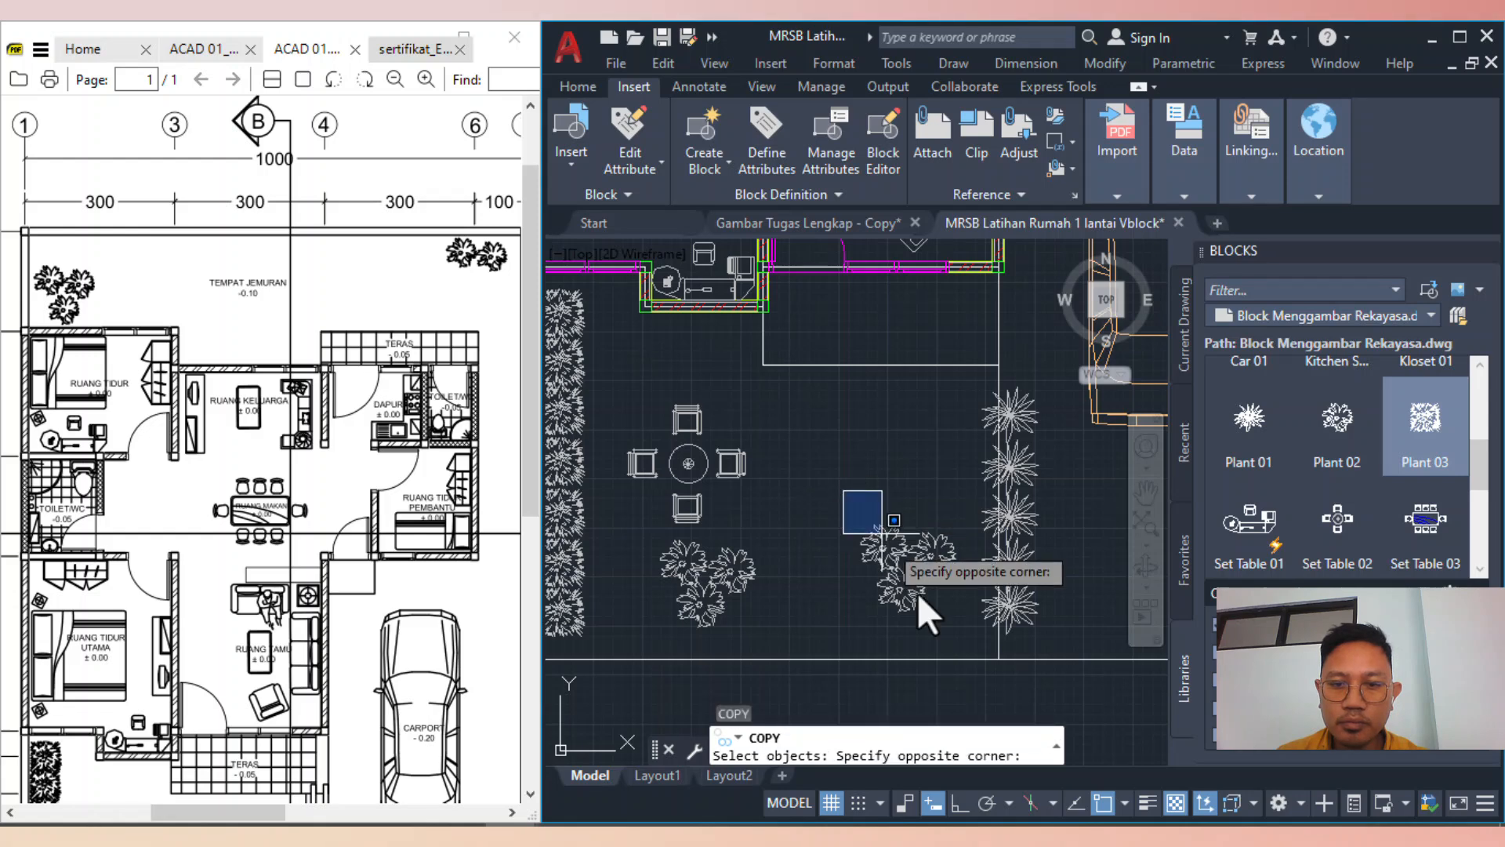
{"action": "left_click", "coordinate": [969, 627]}
{"action": "key", "text": "Return"}
{"action": "left_click", "coordinate": [868, 486]}
{"action": "scroll", "coordinate": [912, 510], "scroll_direction": "down", "scroll_amount": 5}
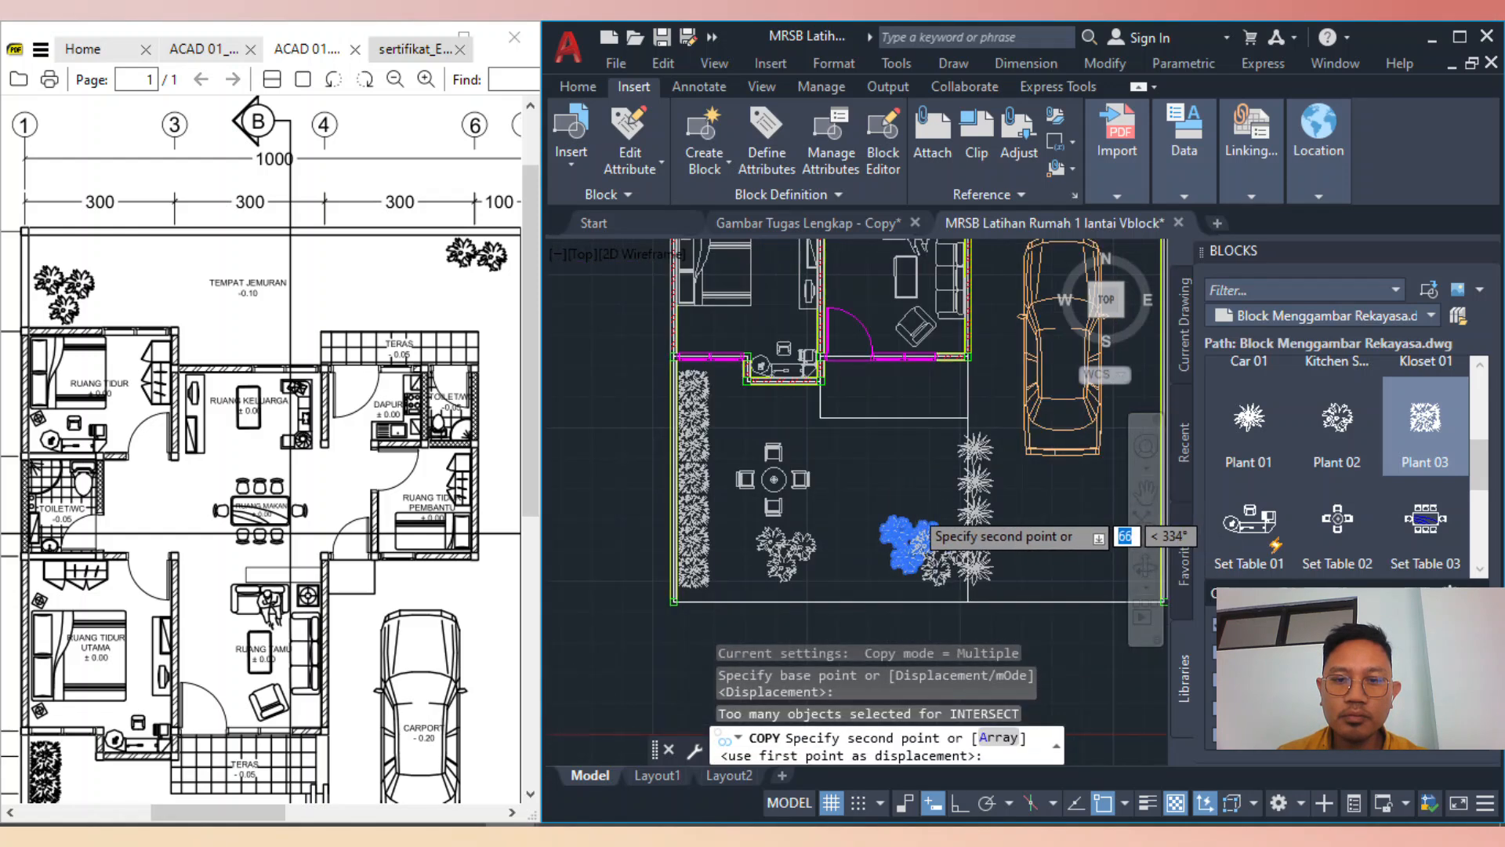
{"action": "scroll", "coordinate": [879, 412], "scroll_direction": "up", "scroll_amount": 4}
{"action": "scroll", "coordinate": [879, 360], "scroll_direction": "up", "scroll_amount": 2}
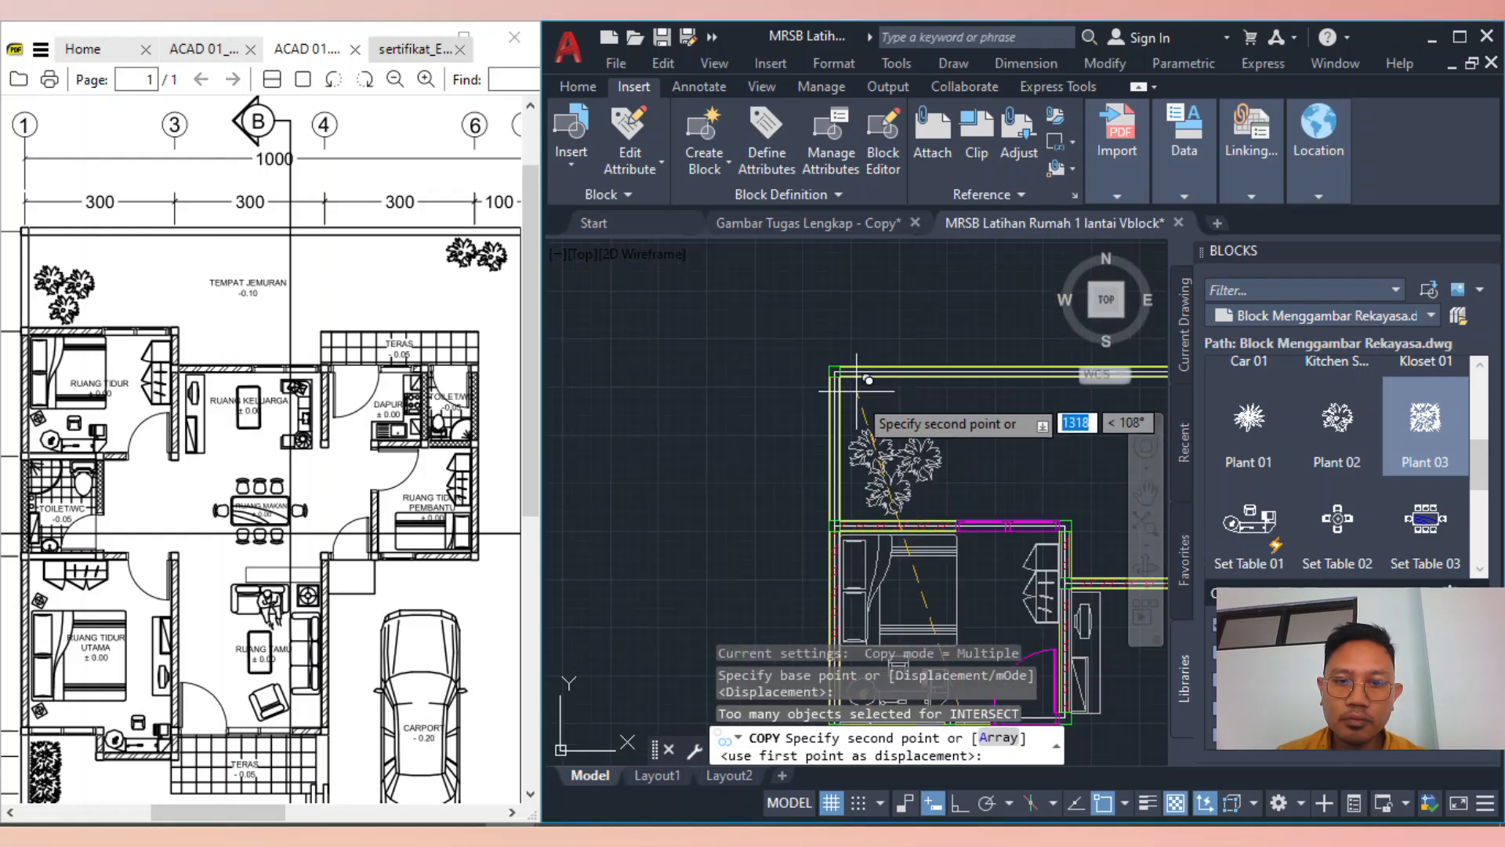
{"action": "left_click", "coordinate": [870, 379]}
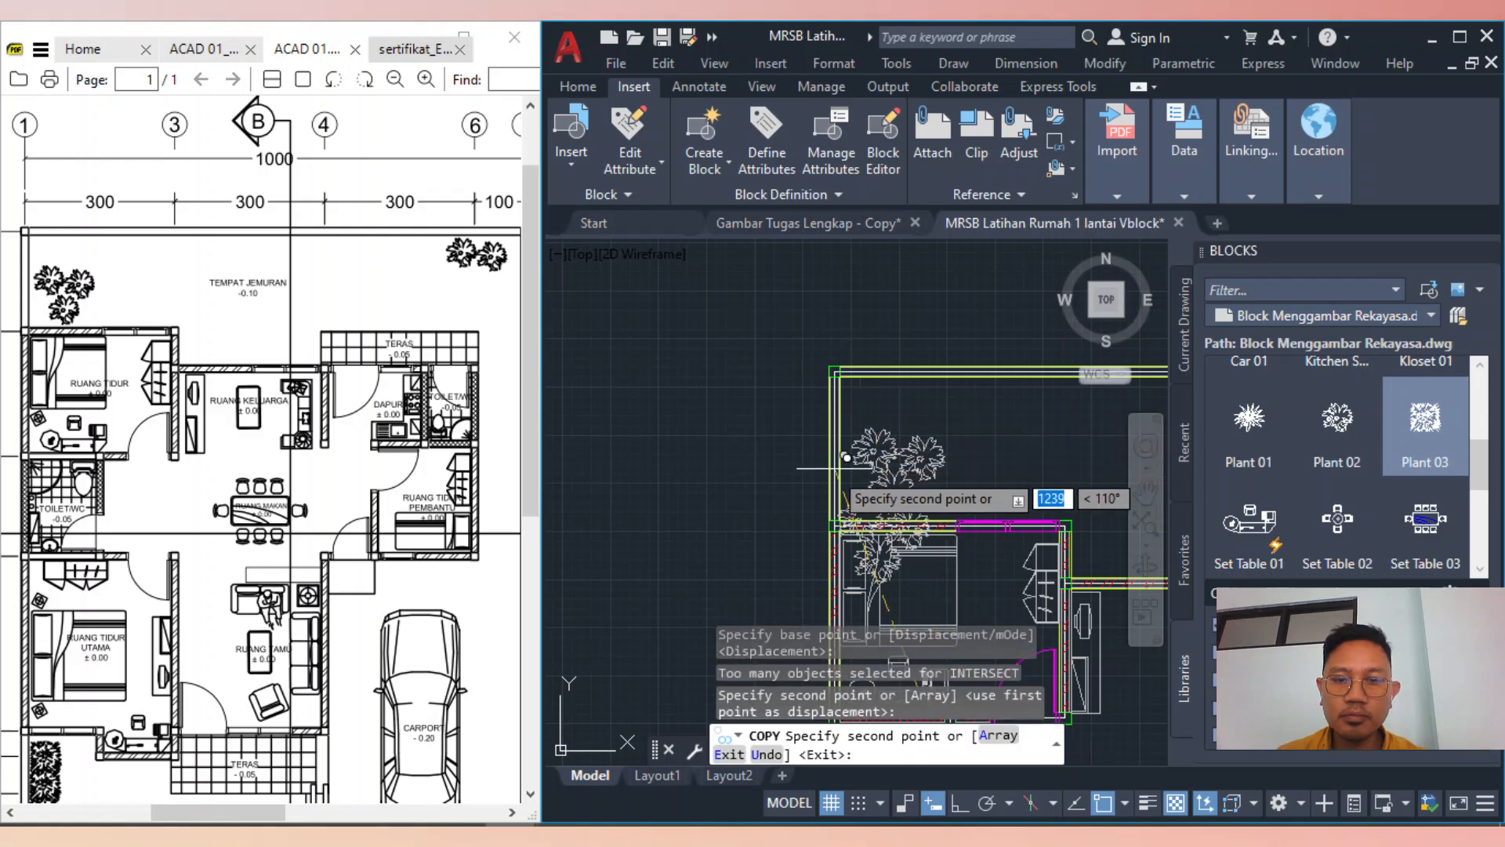
{"action": "key", "text": "Escape"}
{"action": "scroll", "coordinate": [1070, 468], "scroll_direction": "down", "scroll_amount": 5}
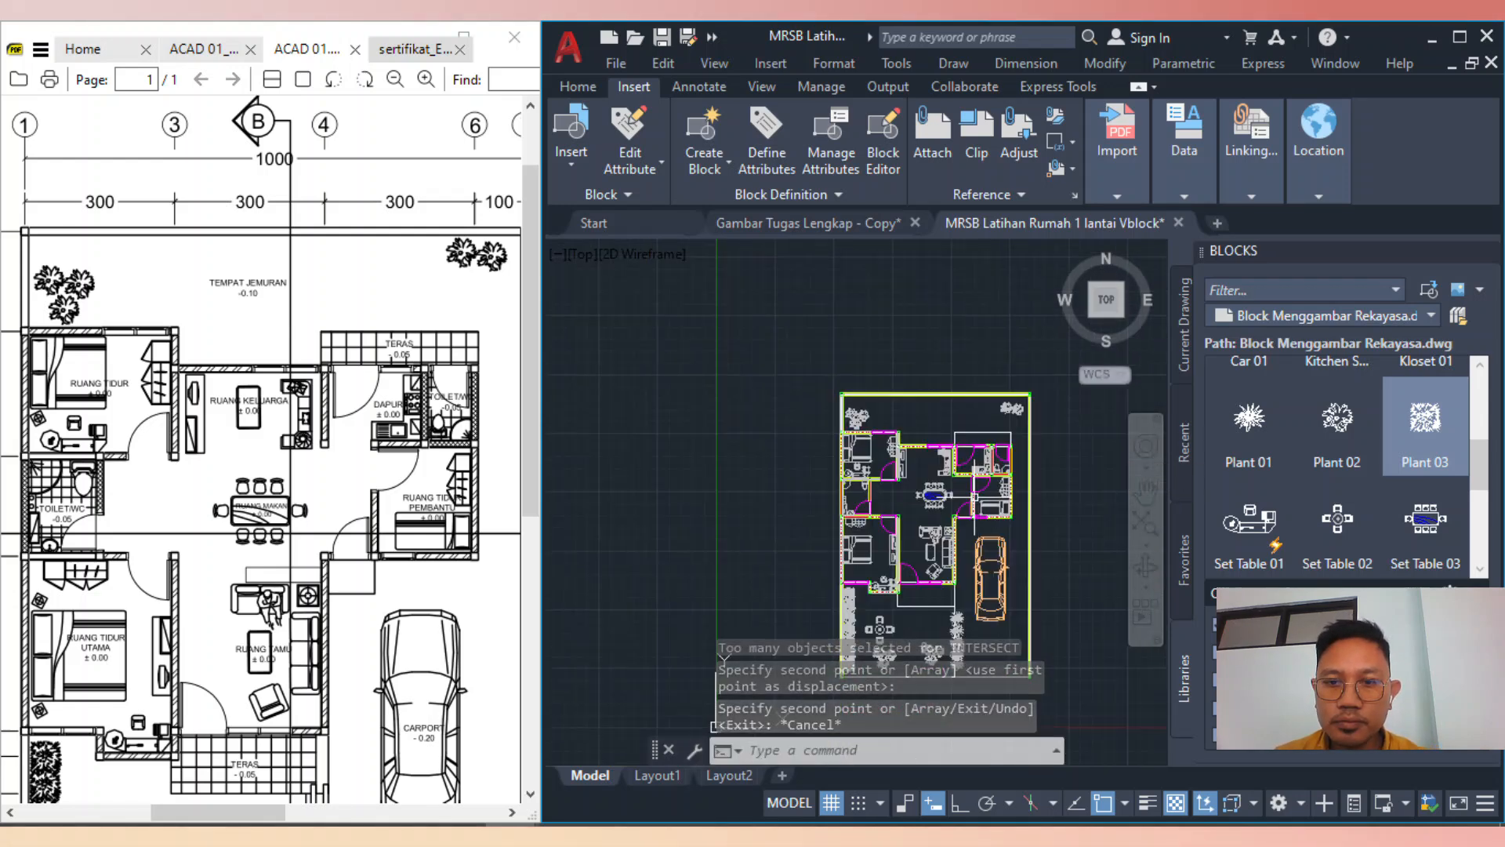
{"action": "scroll", "coordinate": [914, 492], "scroll_direction": "up", "scroll_amount": 2}
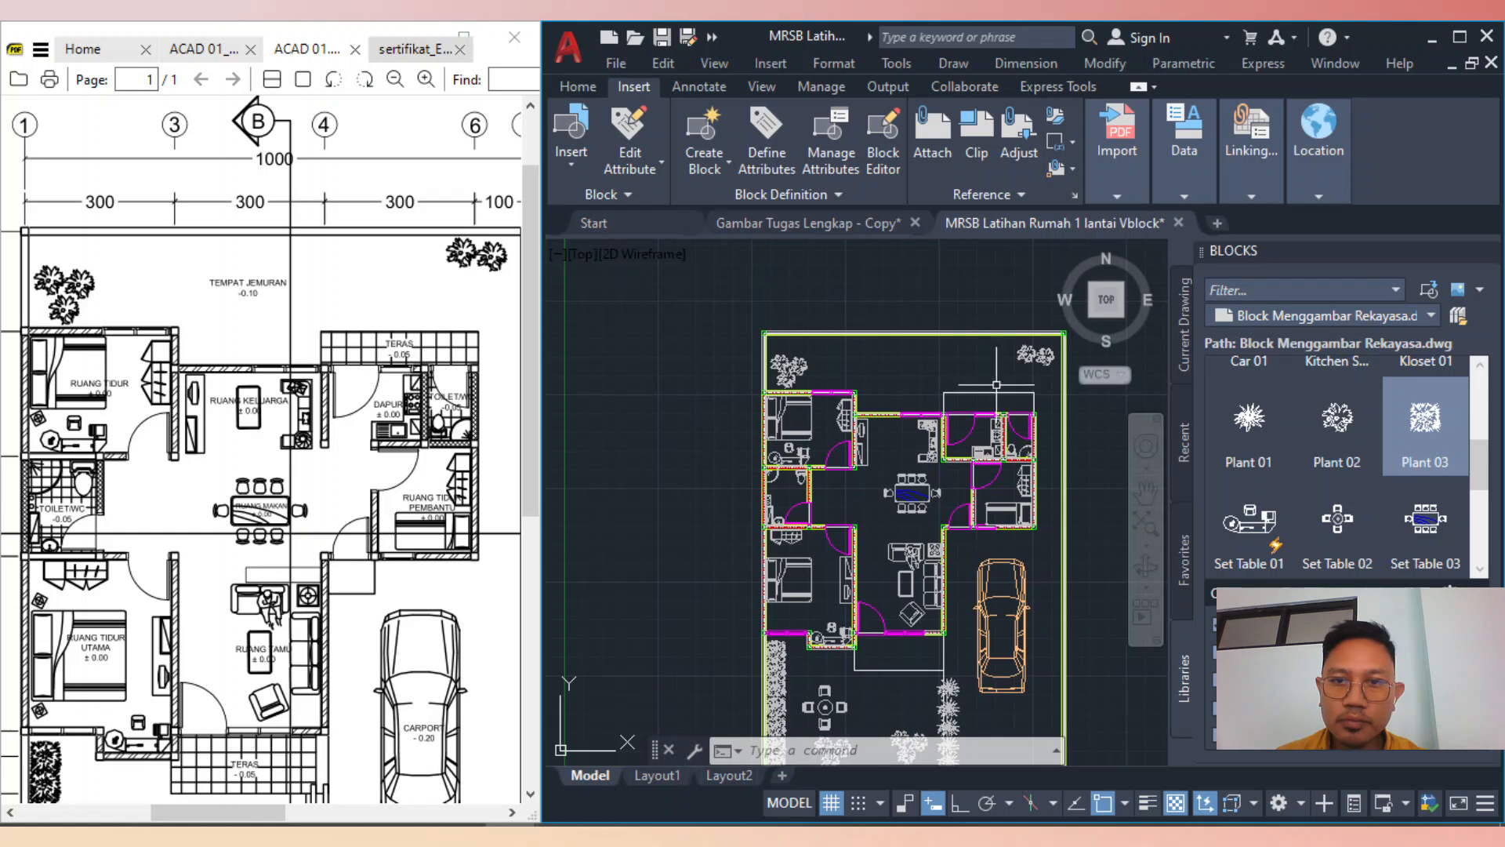
Maximize the drawing window and close the Blocks palette to view the whole furnished floor plan
{"action": "left_click", "coordinate": [1460, 37]}
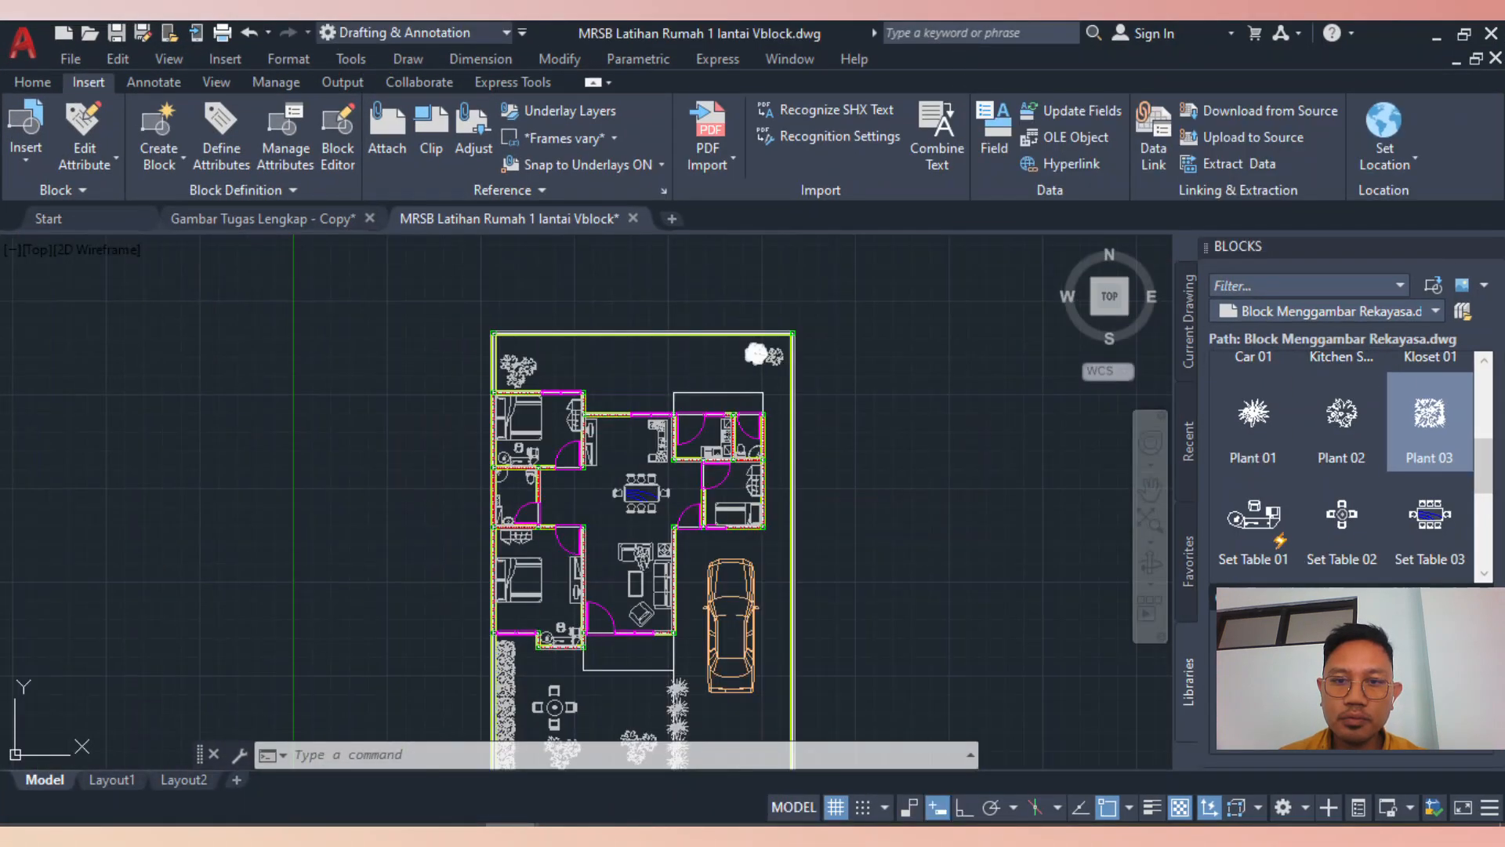
{"action": "left_click", "coordinate": [1493, 248]}
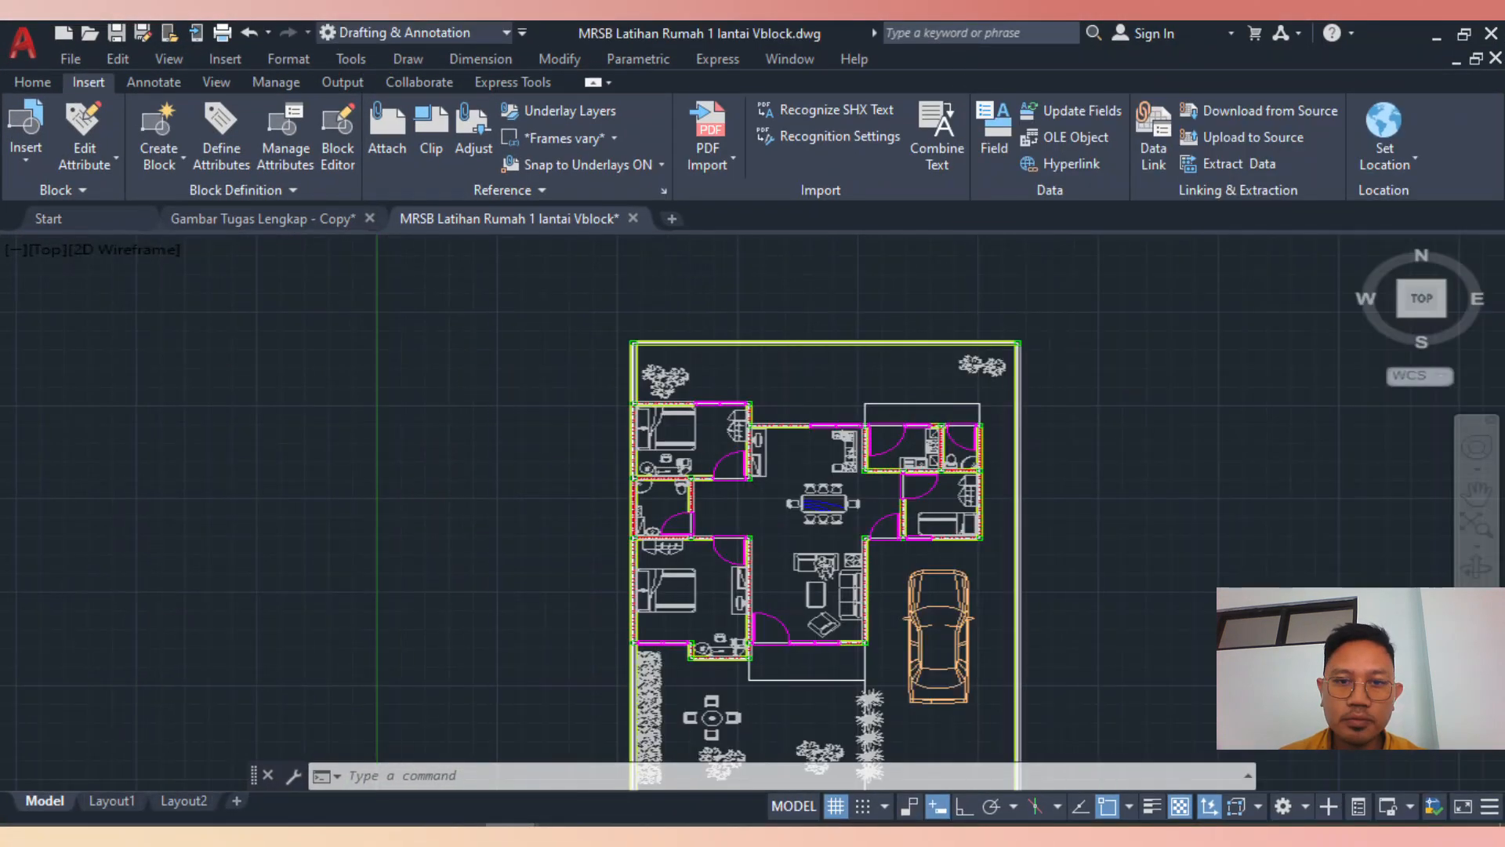
{"action": "scroll", "coordinate": [898, 443], "scroll_direction": "down", "scroll_amount": 2}
{"action": "scroll", "coordinate": [767, 577], "scroll_direction": "up", "scroll_amount": 2}
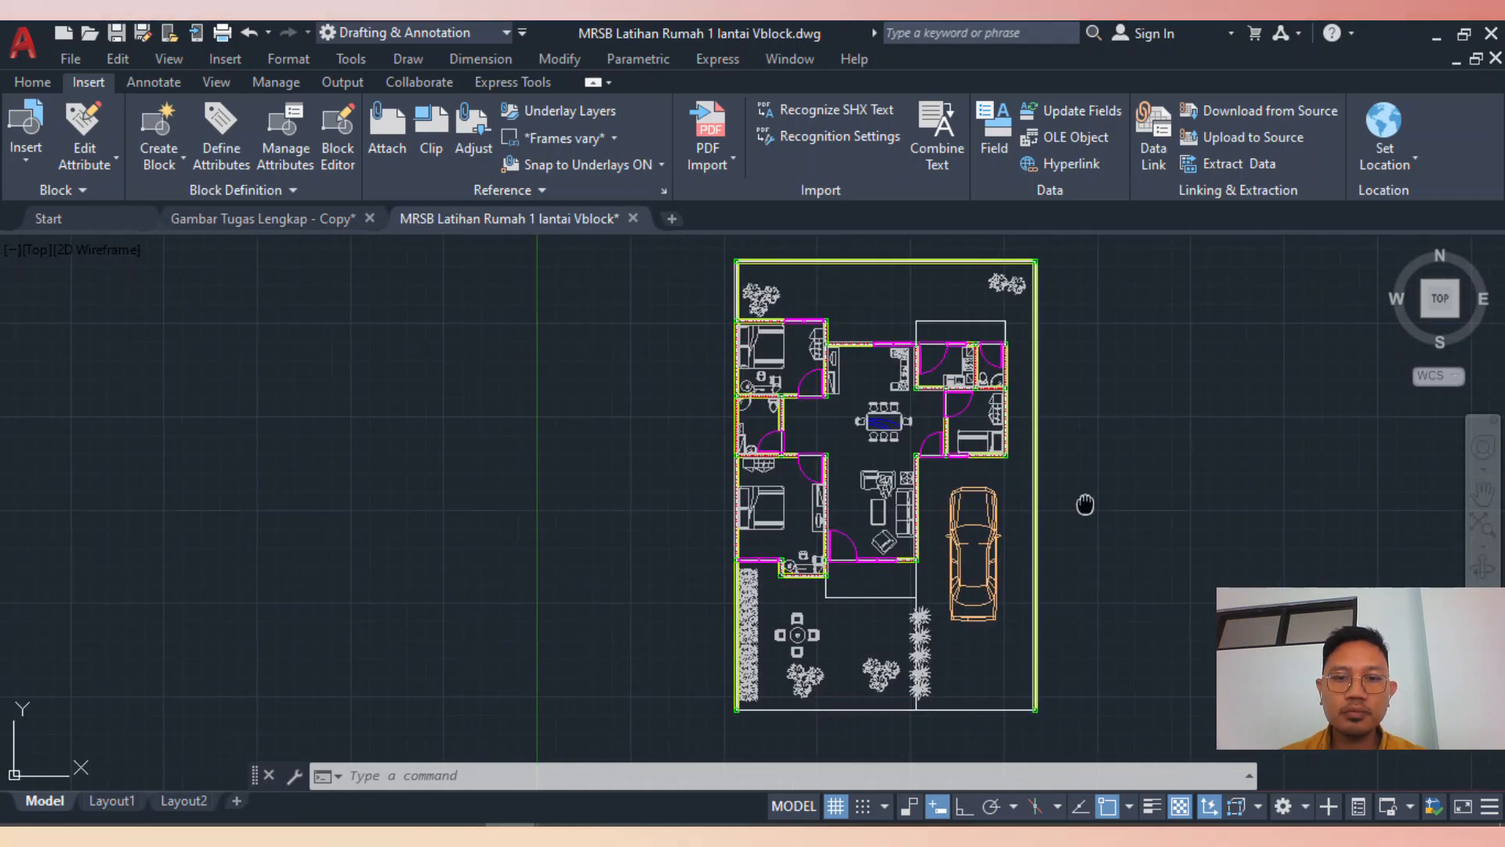
{"action": "middle_click_drag", "start_coordinate": [1085, 504], "coordinate": [954, 534]}
{"action": "scroll", "coordinate": [956, 523], "scroll_direction": "up", "scroll_amount": 2}
{"action": "scroll", "coordinate": [969, 542], "scroll_direction": "down", "scroll_amount": 2}
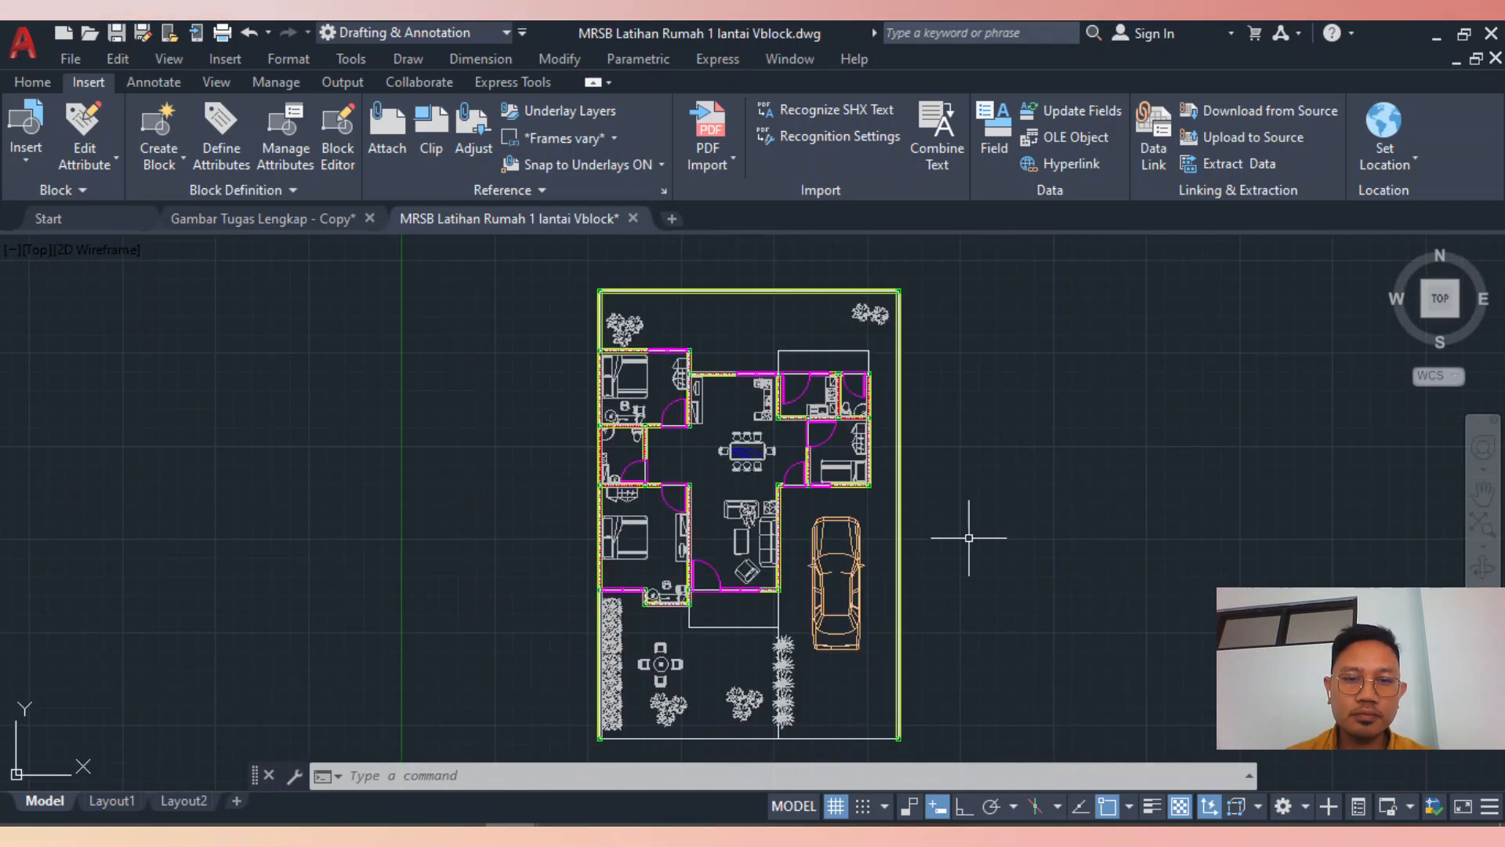